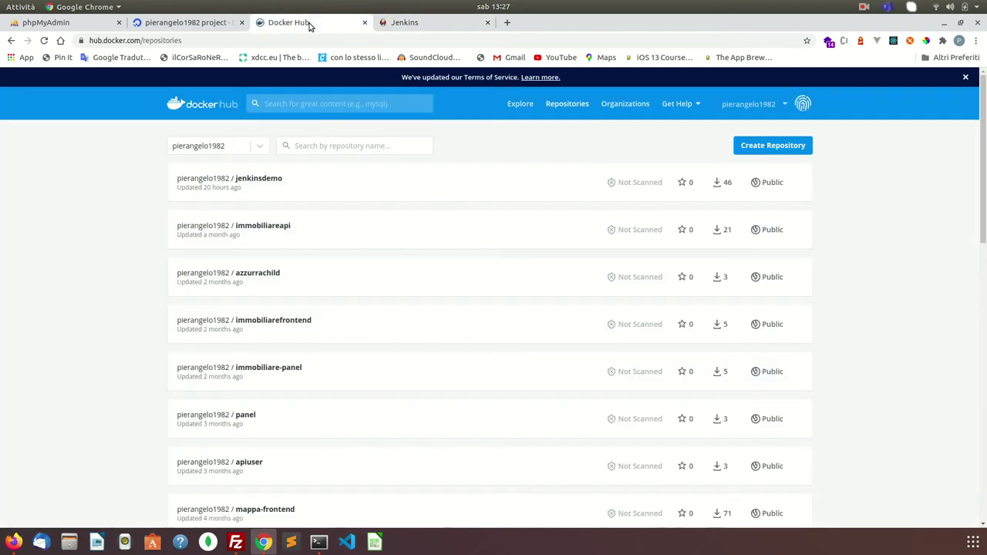
- Switch to the jenkins.io tab, highlight the Jenkins heading, and open a blank new tab
click(406, 22)
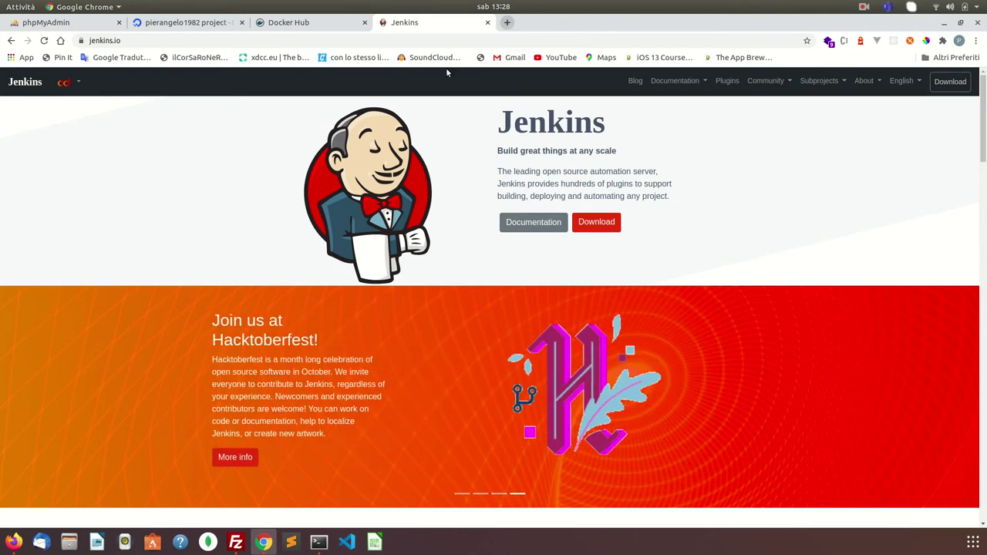
double_click(531, 131)
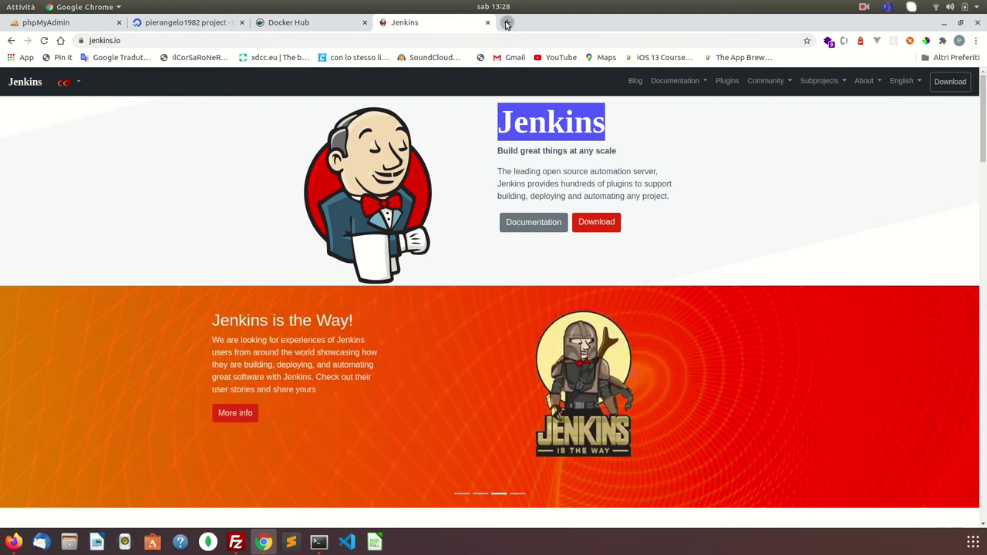
click(506, 24)
click(473, 38)
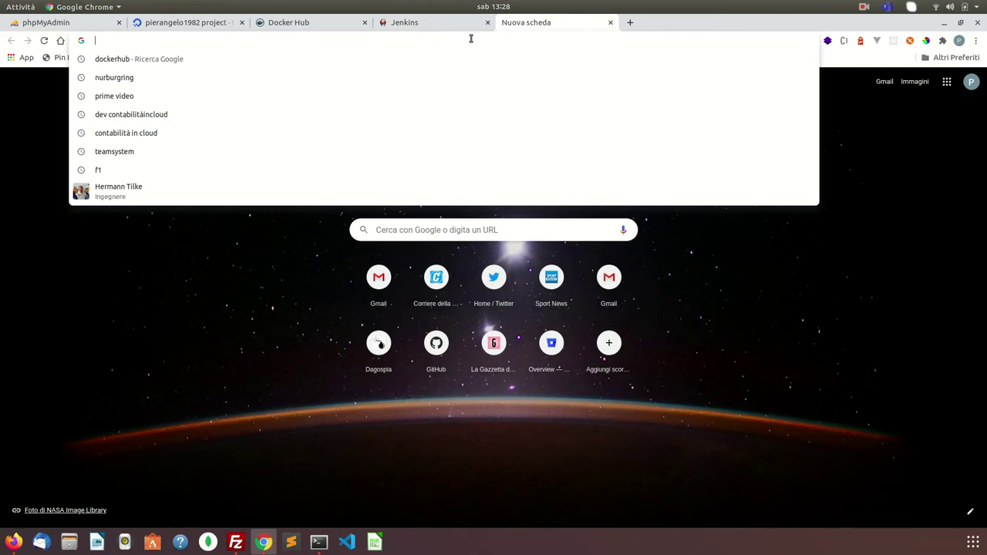
- Load the Jenkins server at 165.227.153.45:8080 and sign in with the saved credentials
text(165.227.153.45:8080)
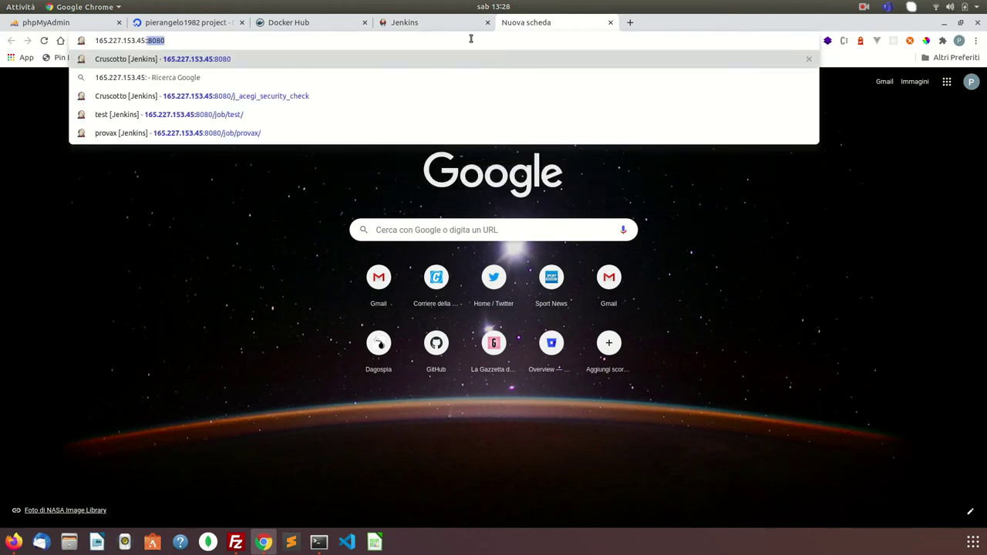
key(Return)
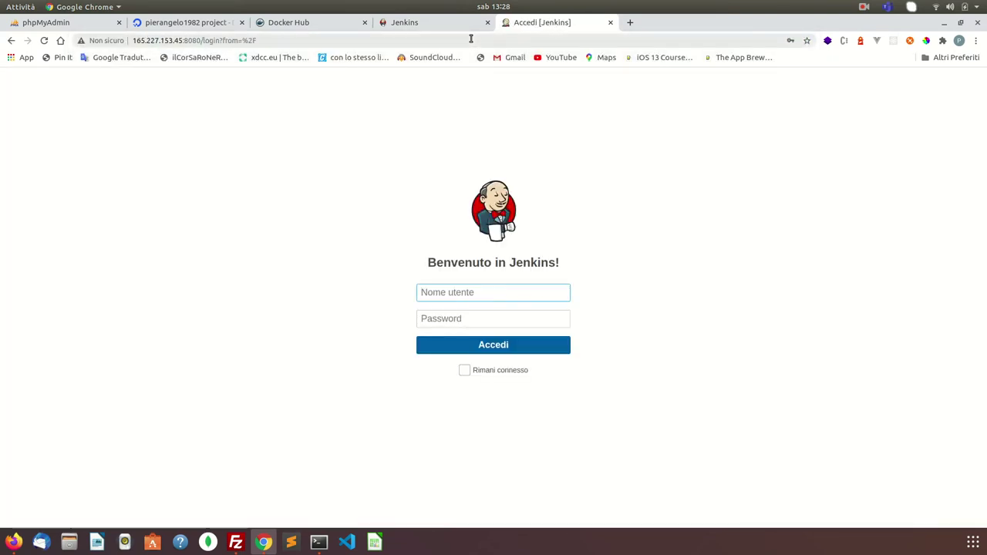
click(521, 294)
click(485, 319)
click(470, 346)
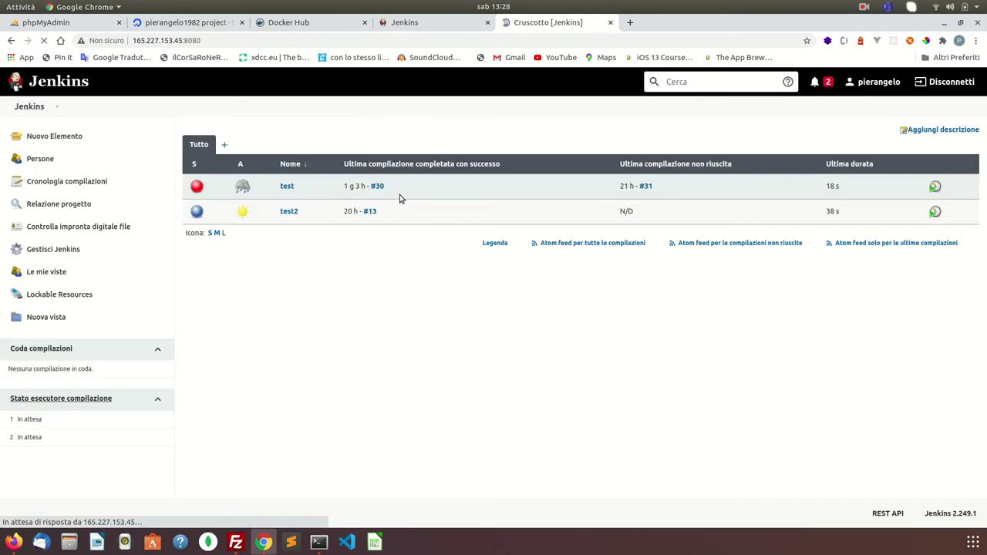
- Start build #14 of the test2 pipeline, then return to the Docker Hub tab
click(288, 212)
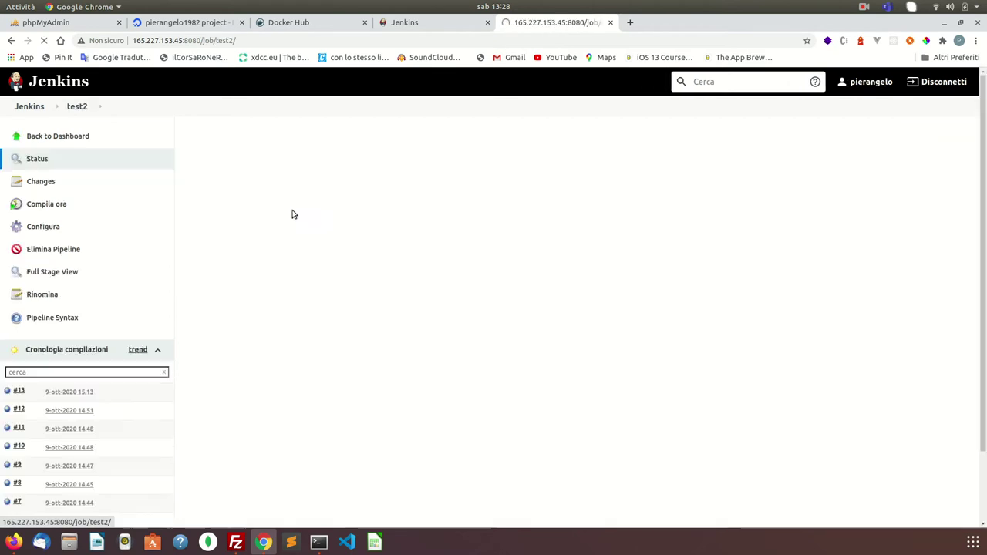
click(45, 206)
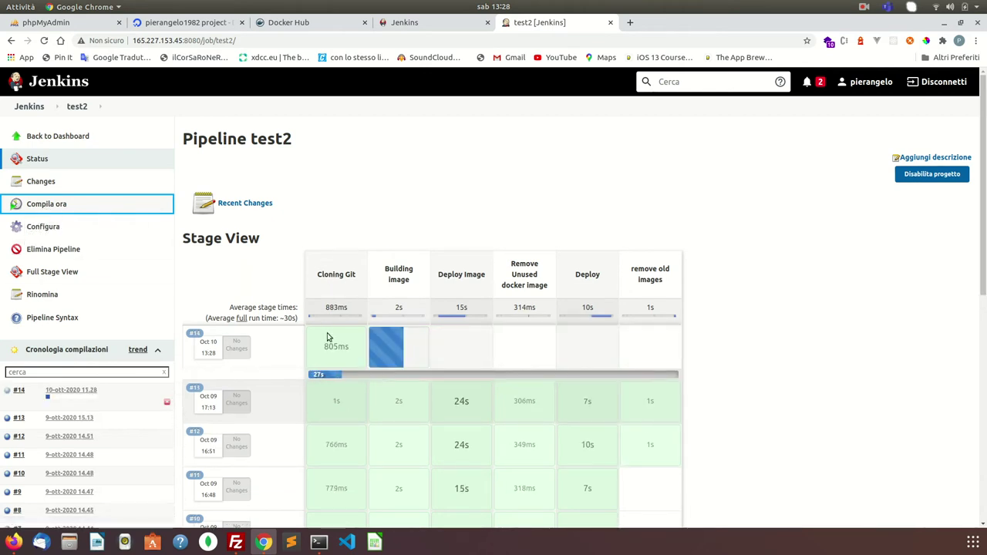
mouse_move(406, 351)
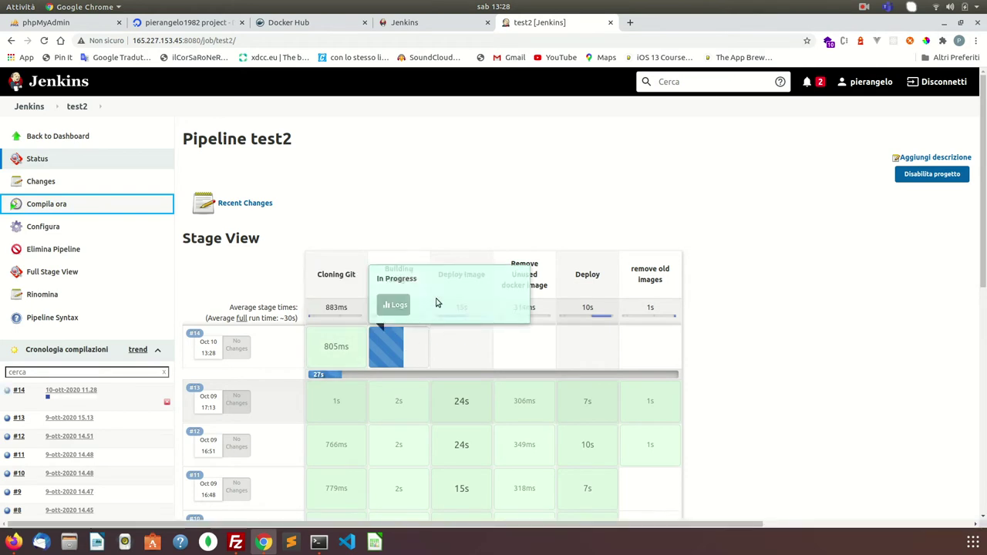
mouse_move(453, 317)
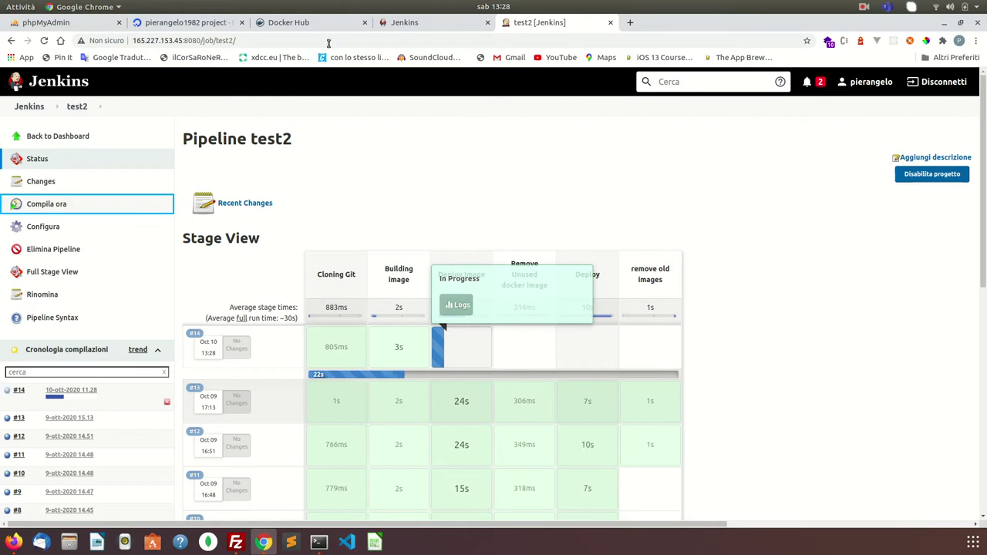
click(311, 25)
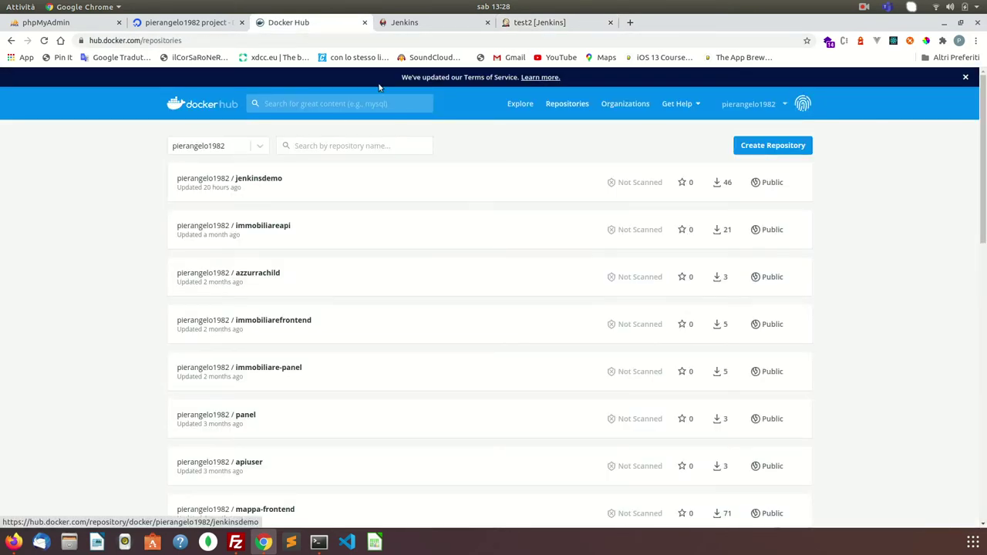
- View the jenkinsdemo repository details, then return to the test2 pipeline tab
click(259, 188)
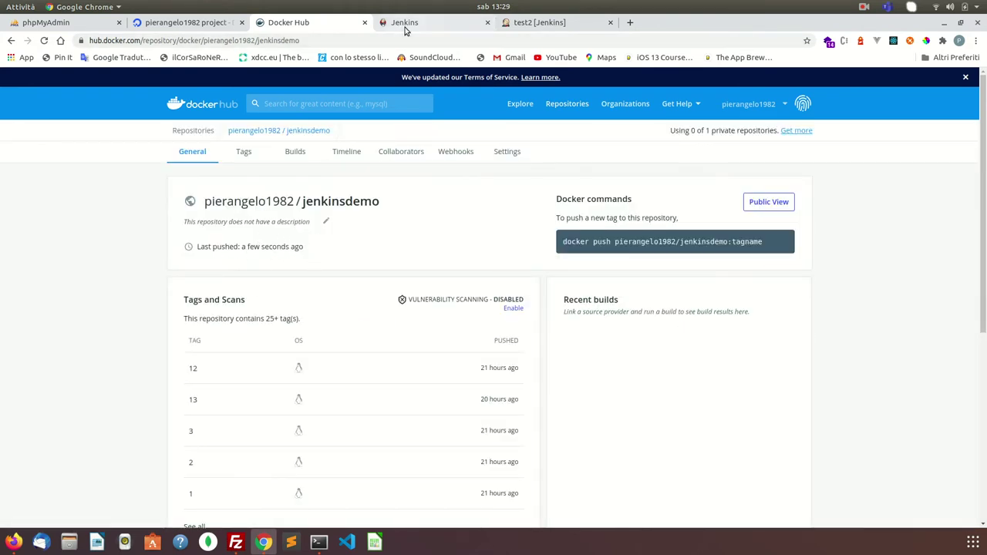
click(405, 28)
click(532, 23)
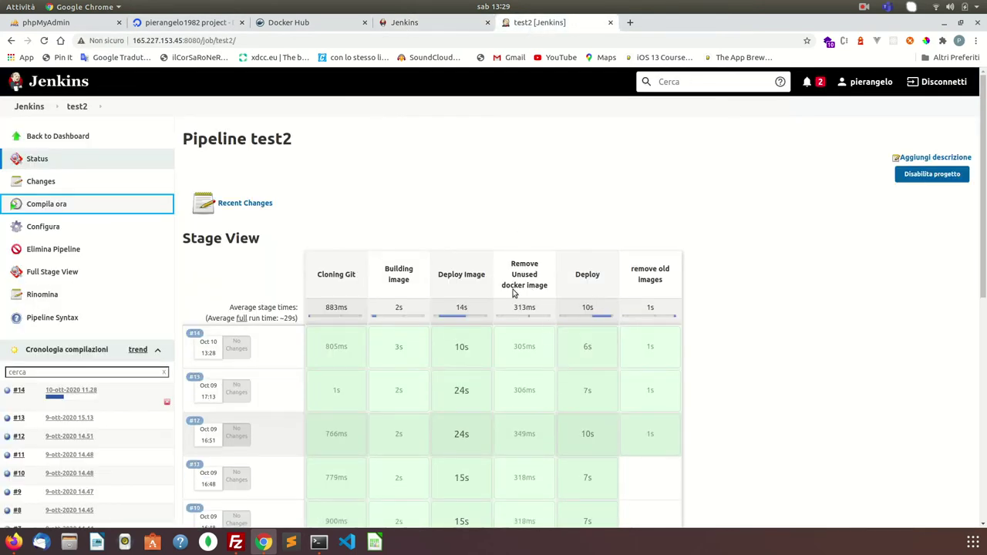
- Review build #14's Deploy and remove old images stages, then switch to DigitalOcean droplets
mouse_move(552, 344)
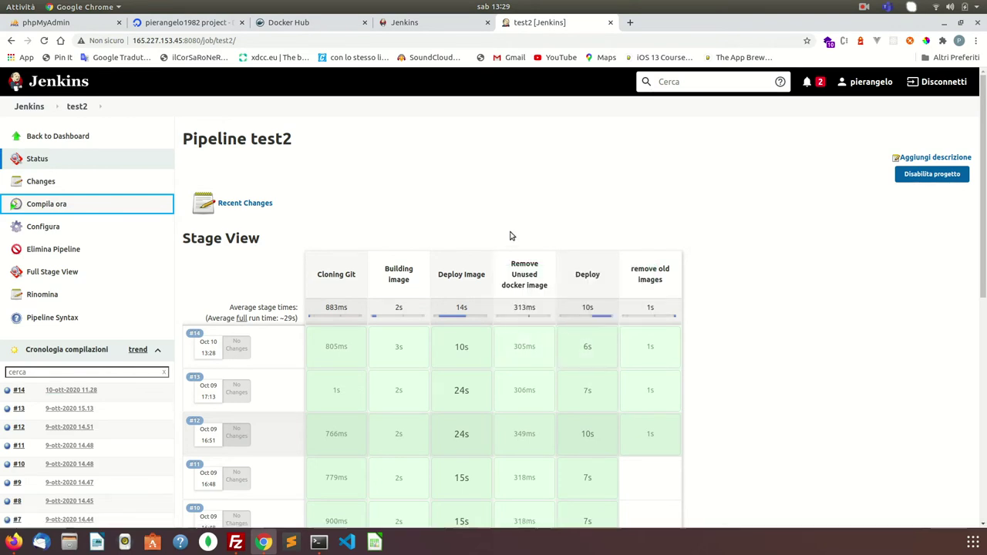
double_click(587, 276)
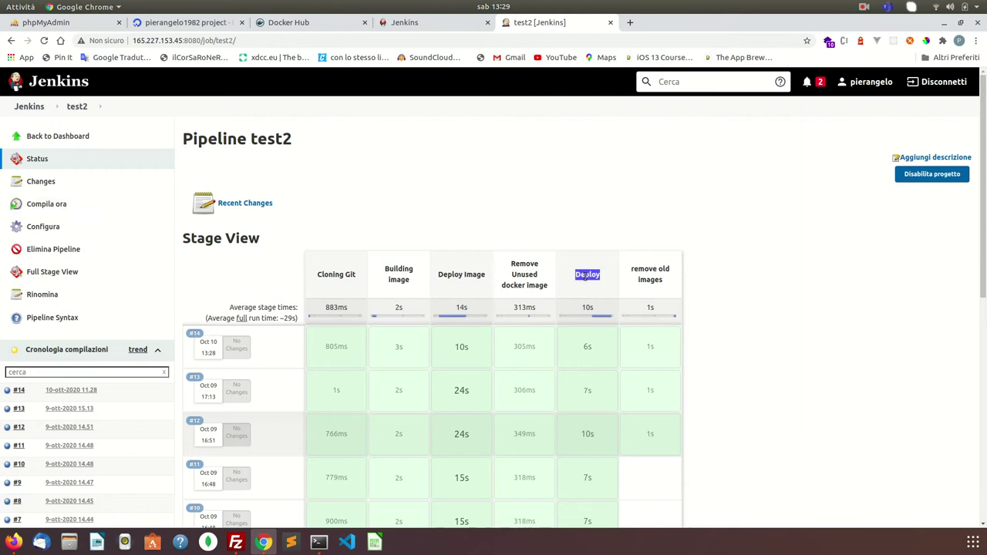
double_click(656, 280)
double_click(592, 283)
click(218, 24)
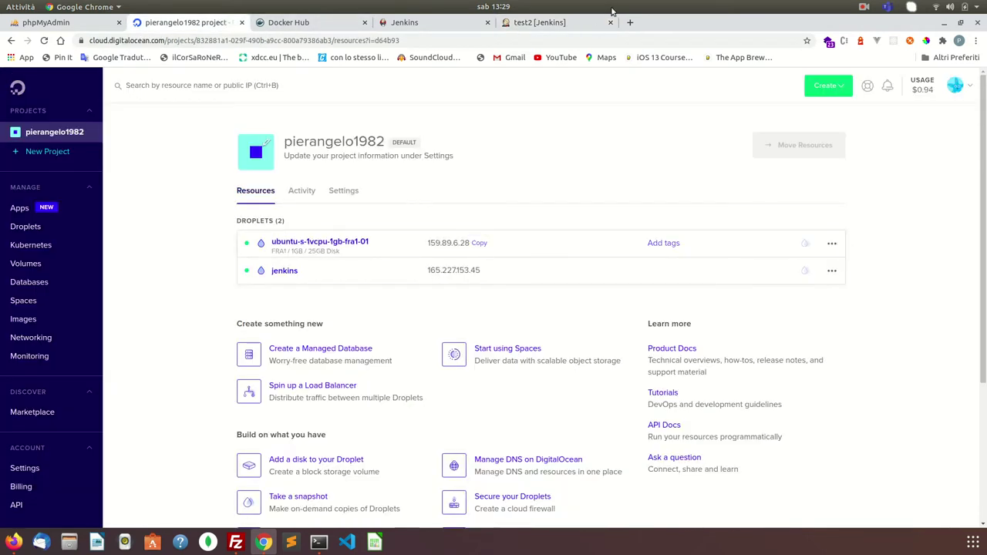
- Load 159.89.6.28:3000 in a new tab, confirm it shows Hello World, then return to test2
click(630, 22)
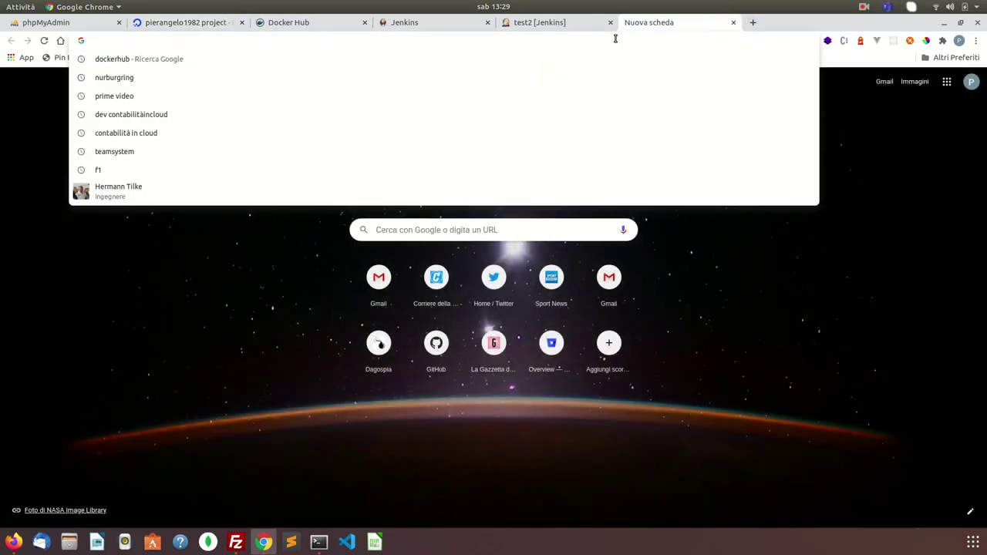
text(159.89.6.28)
text(:)
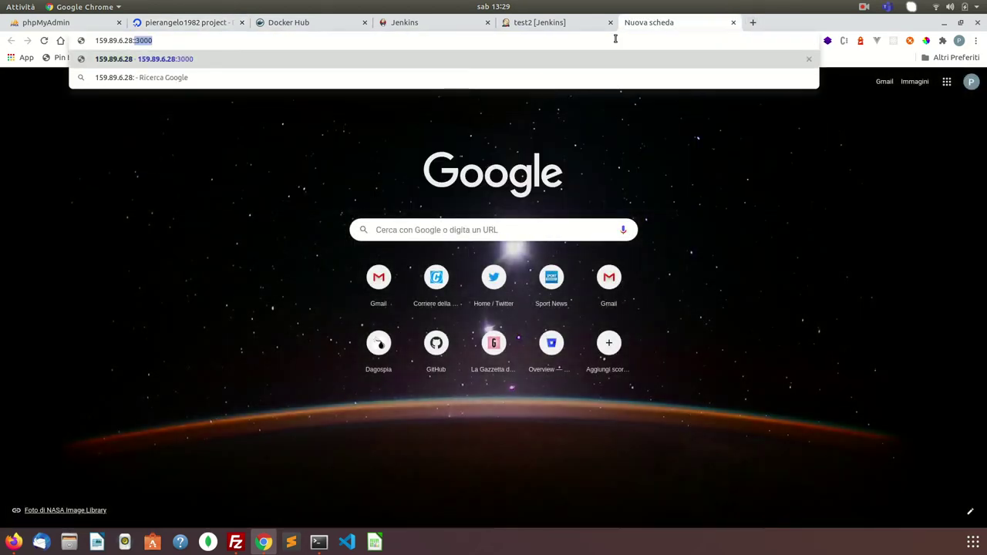
key(Return)
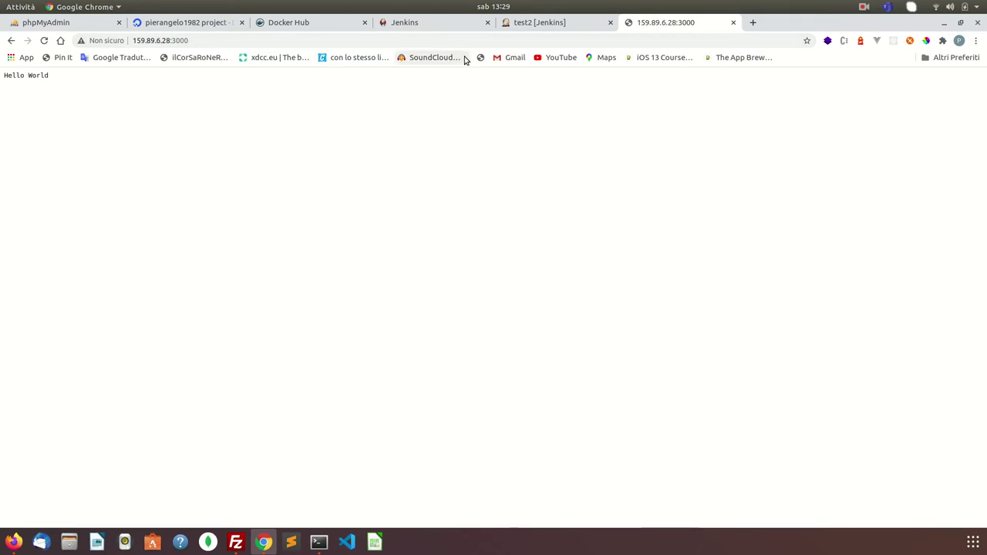
triple_click(39, 75)
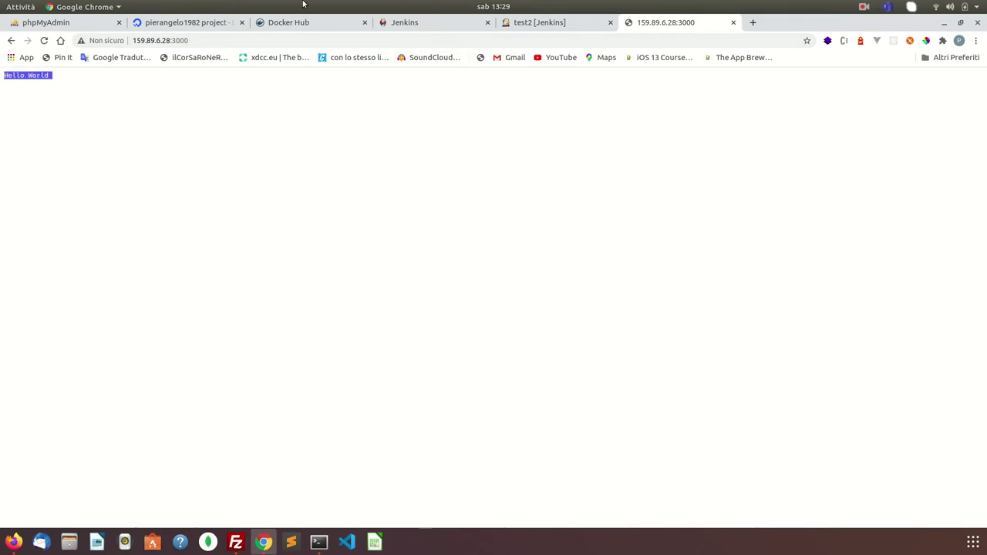
click(501, 21)
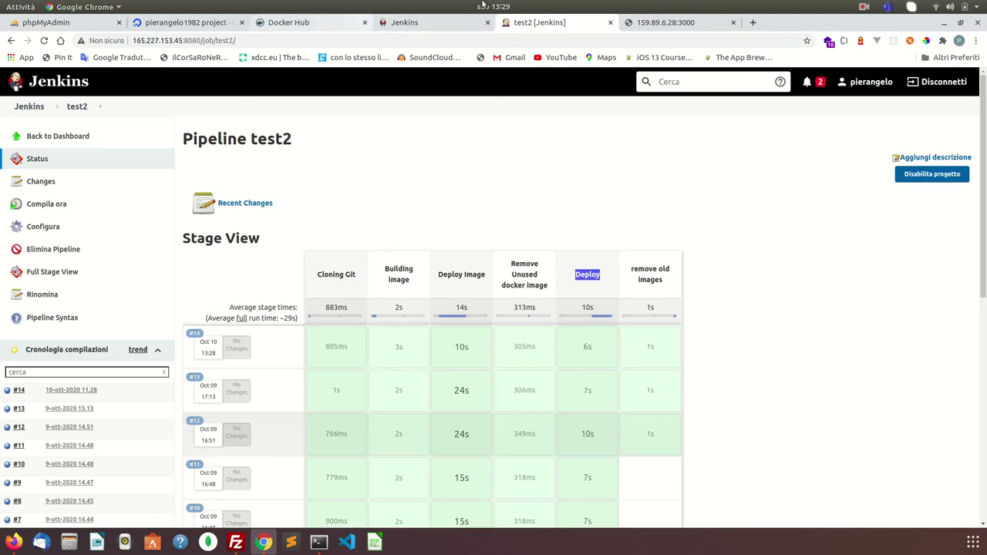
- Open github.it in a new browser tab
click(753, 22)
click(711, 36)
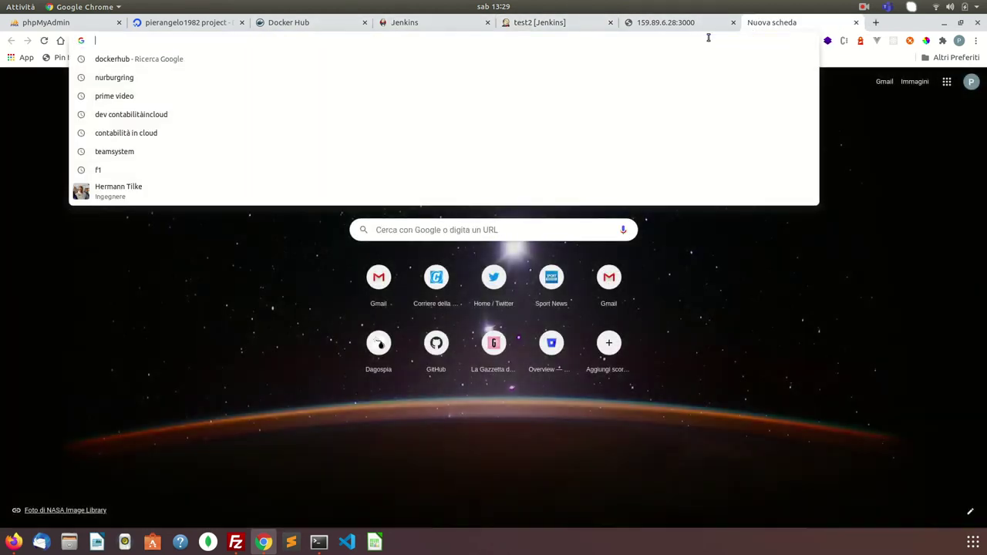
text(github.it)
key(Return)
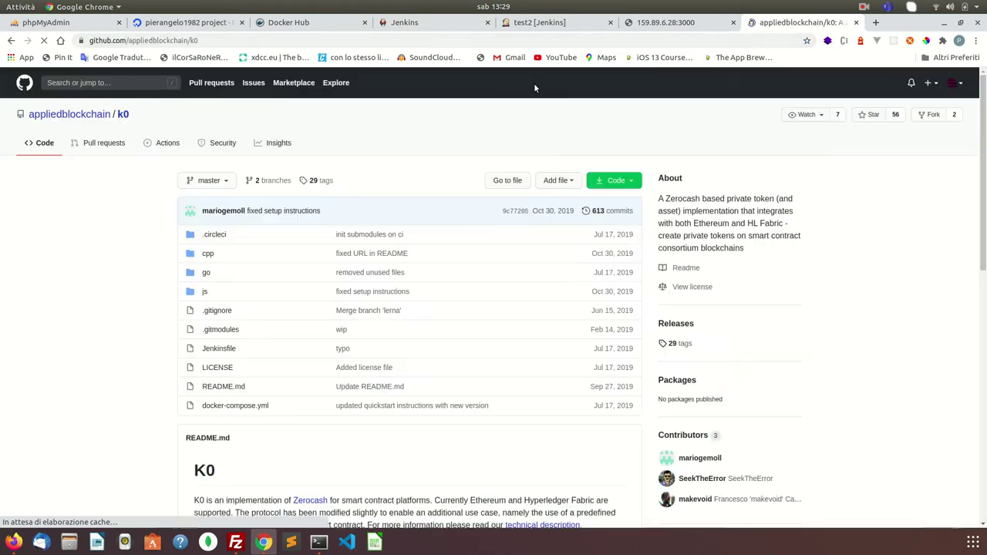
- Review the demo01 repository's Dockerfile from the profile's repositories, then return to test2
click(962, 87)
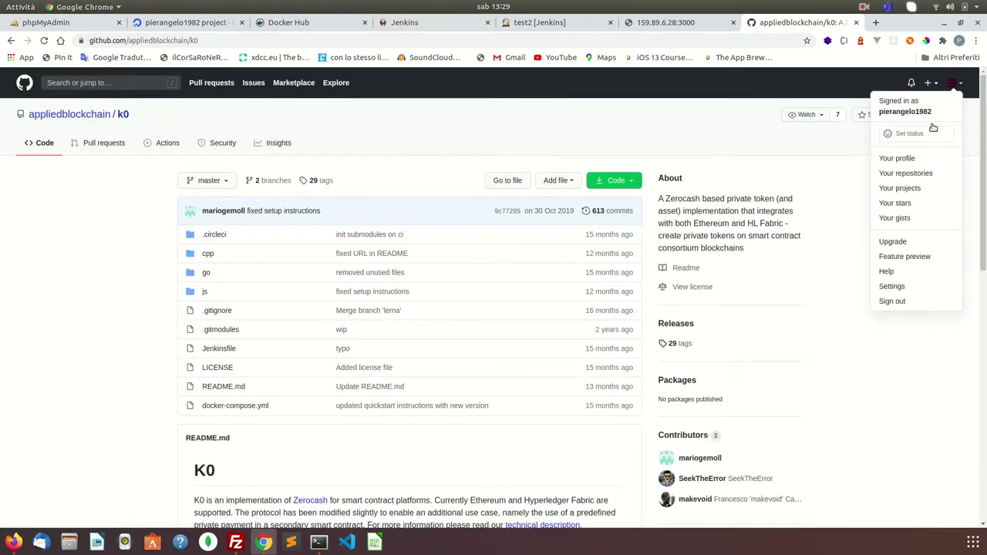
click(902, 157)
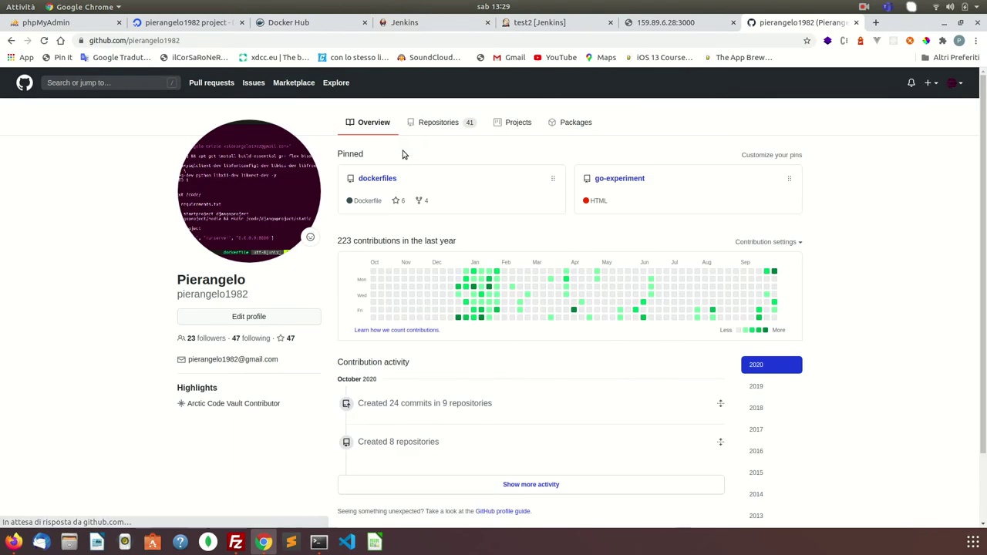
click(432, 128)
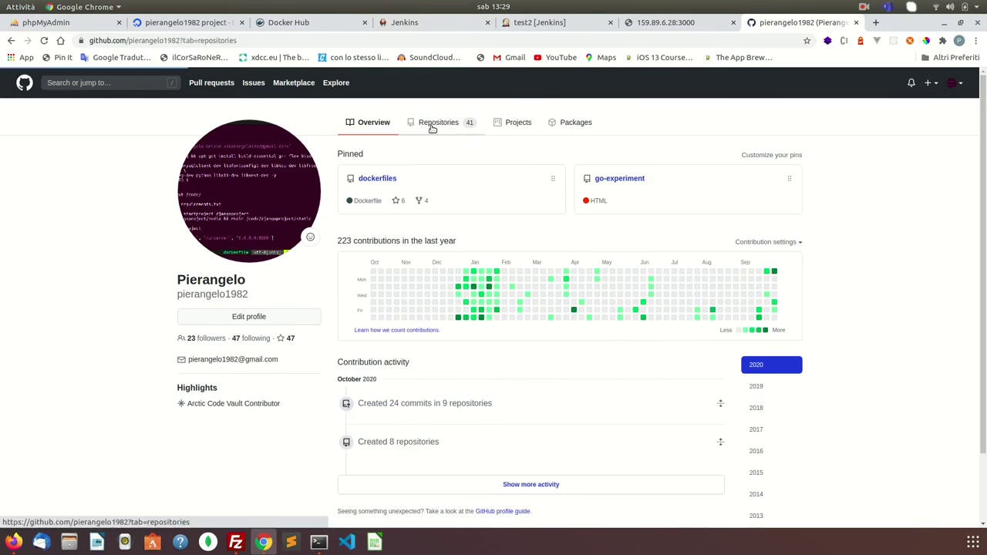
click(364, 192)
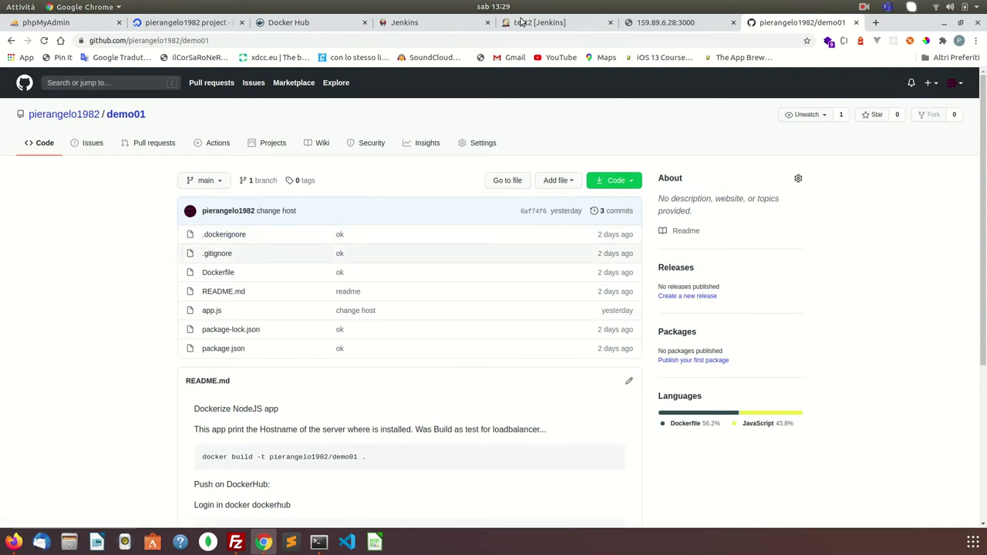
scroll(264, 375, down, 2)
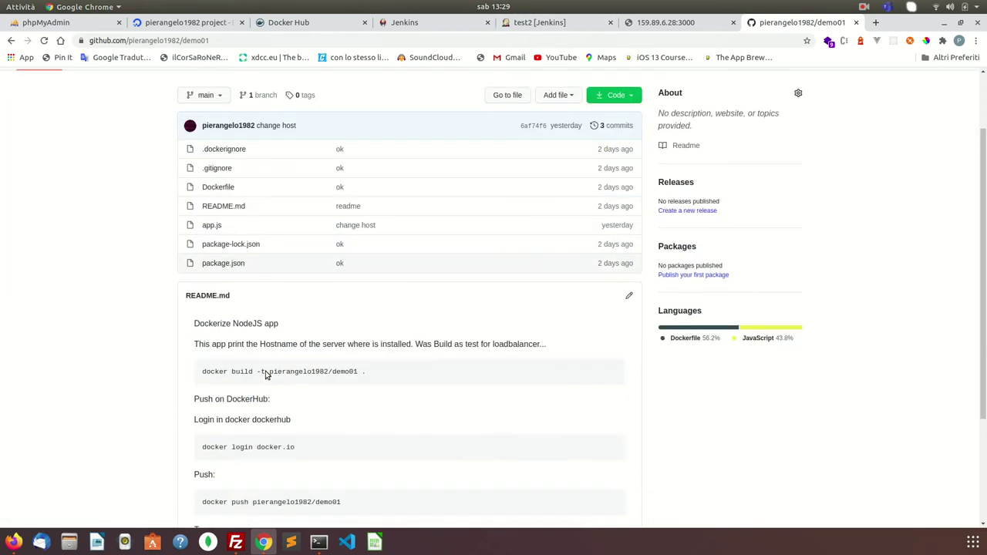
click(216, 186)
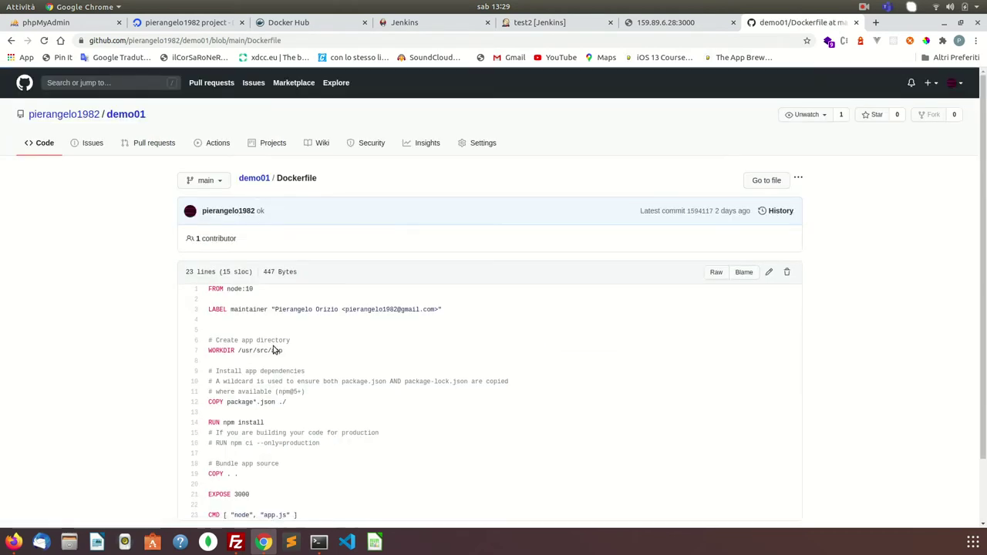
scroll(290, 416, down, 2)
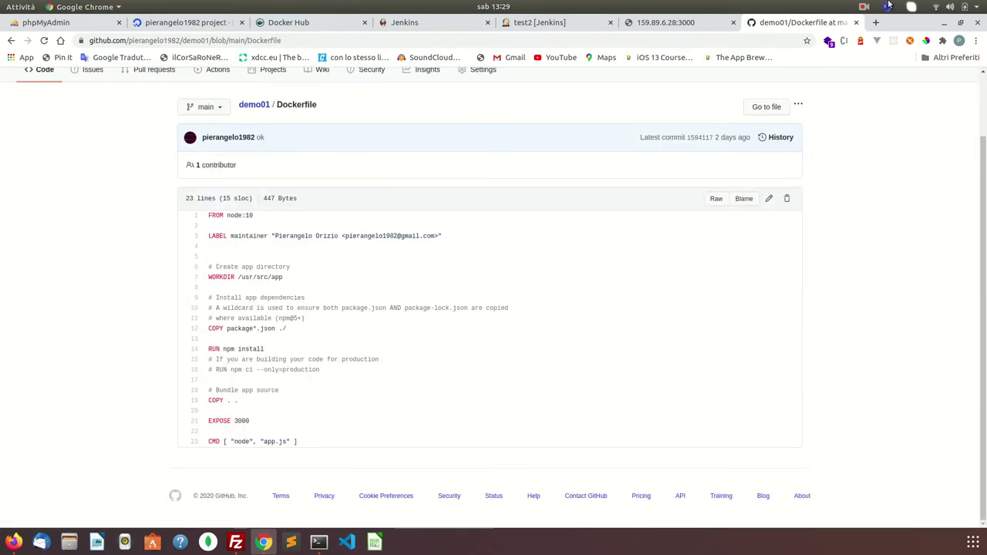
click(539, 22)
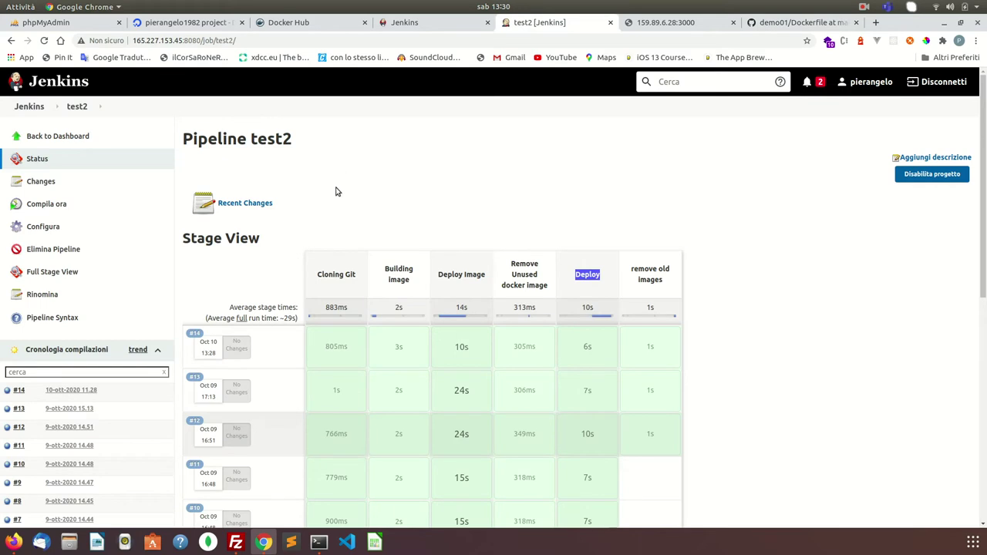
- Scroll through the test2 Stage View build history up to build #14
scroll(266, 313, down, 5)
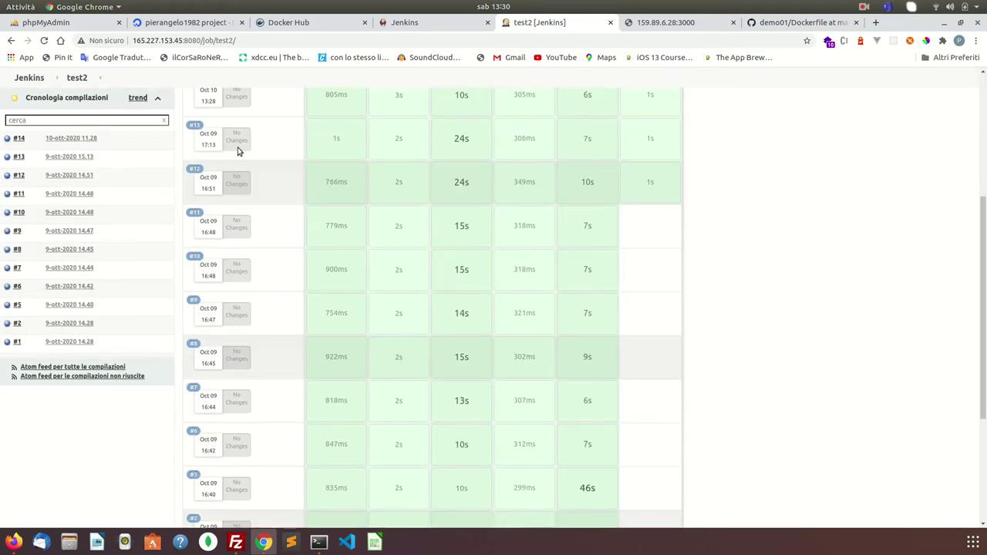
scroll(238, 151, up, 5)
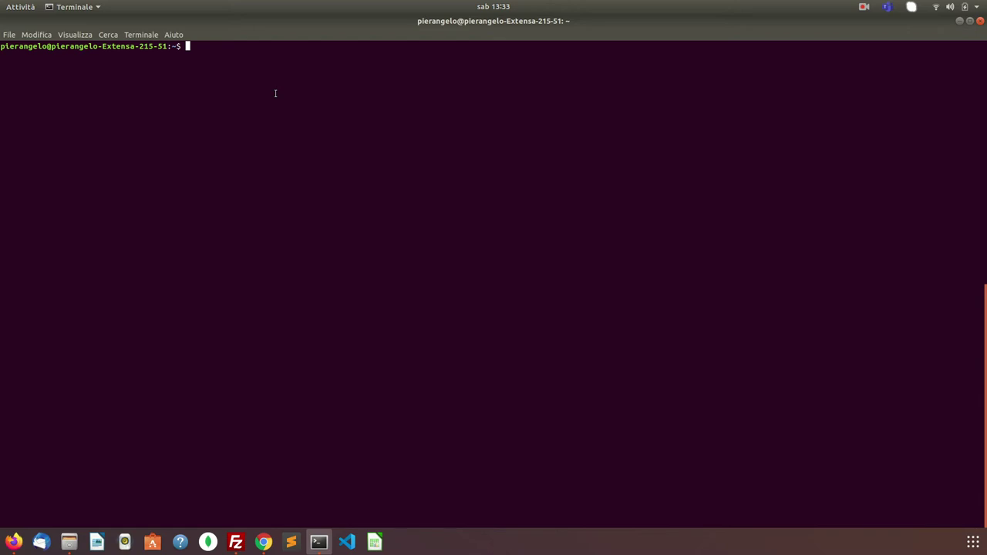
text(ssh root@51.178.140.158)
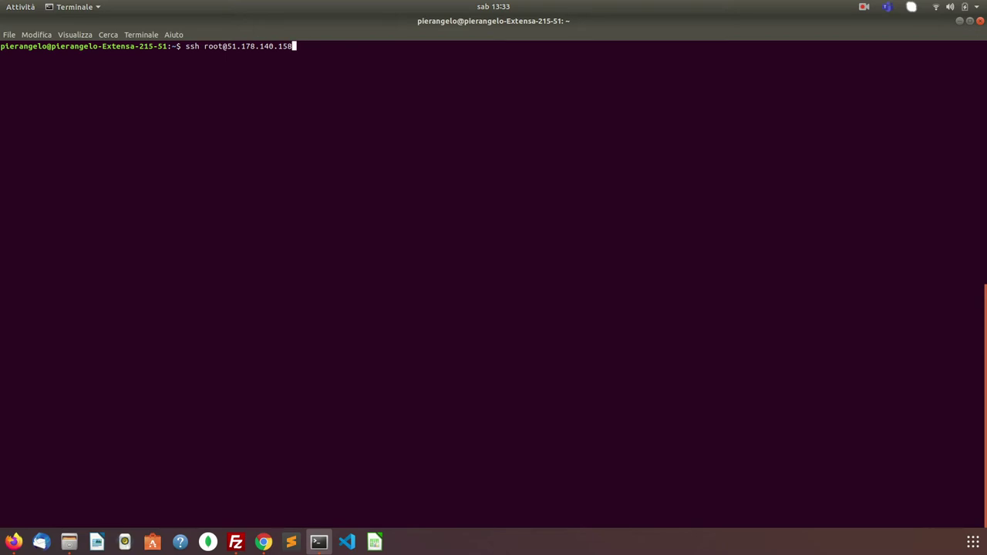
key(Return)
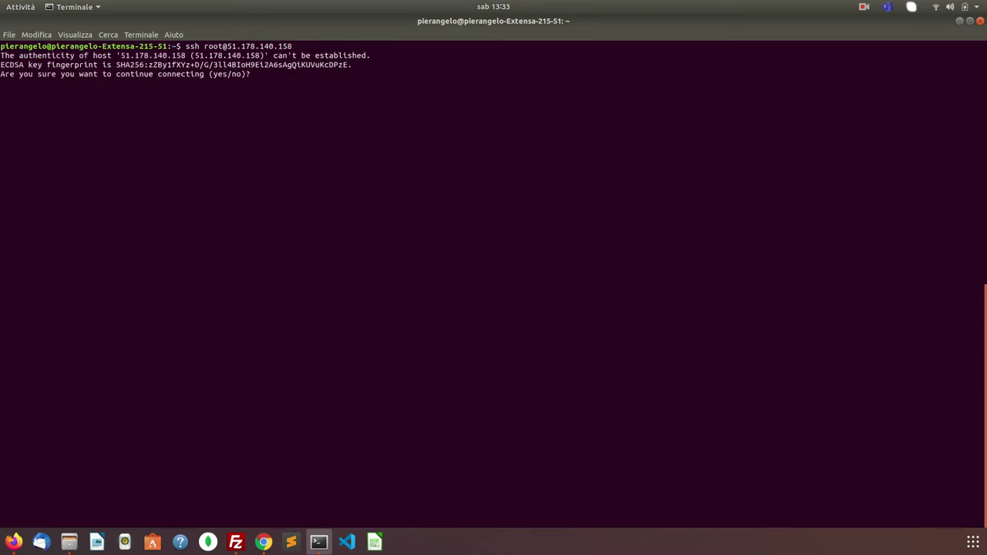
text(yes)
key(Return)
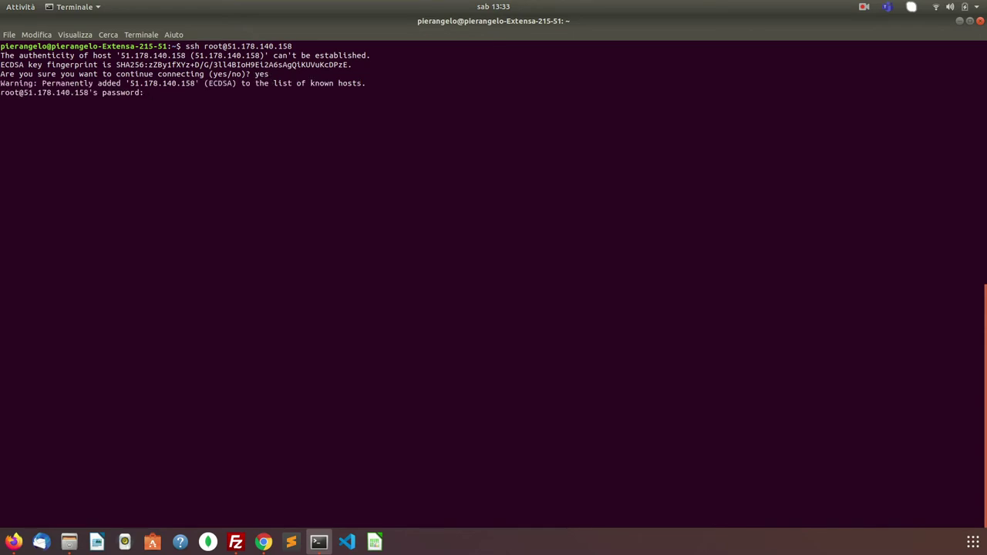
click(863, 8)
click(879, 52)
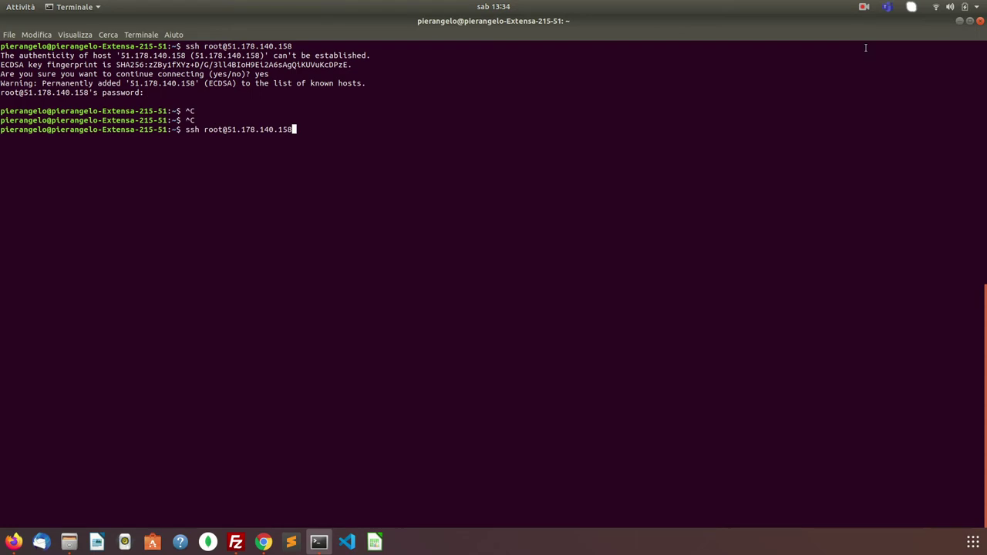
key(Left)
key(Left)
key(Left)
key(Left)
key(Left)
key(Left)
key(Left)
key(Left)
key(Left)
key(Left)
key(Left)
key(Left)
key(Left)
key(BackSpace)
key(BackSpace)
key(BackSpace)
key(BackSpace)
text(ubuntu)
key(Return)
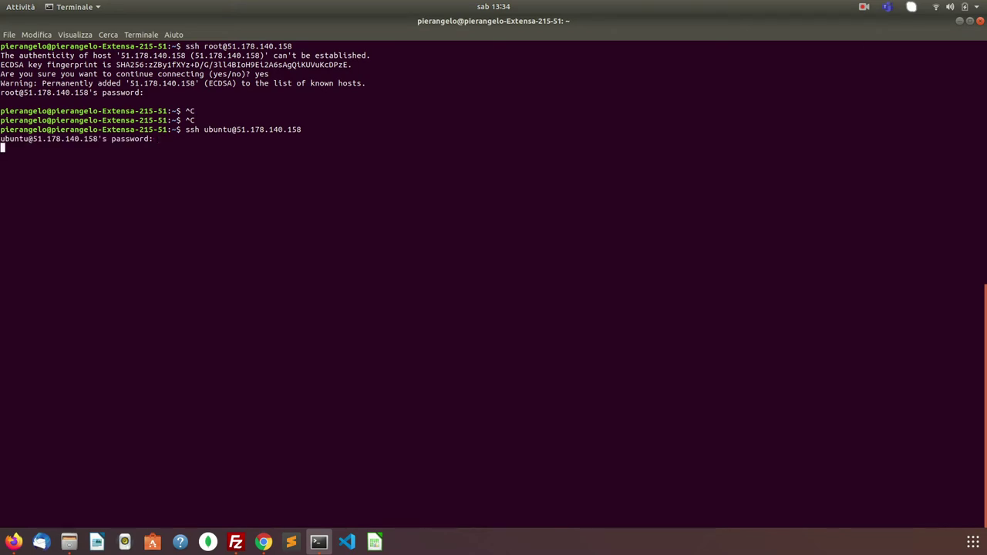
key(Return)
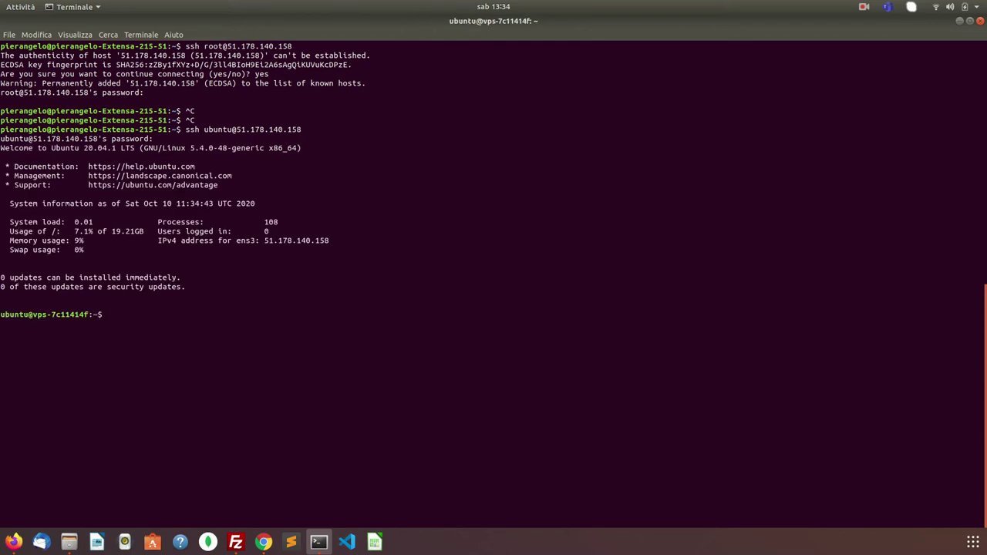
- Open the empty .ssh/authorized_keys file in vim, then quit vim
text(vim .ssh/a)
key(Tab)
key(Return)
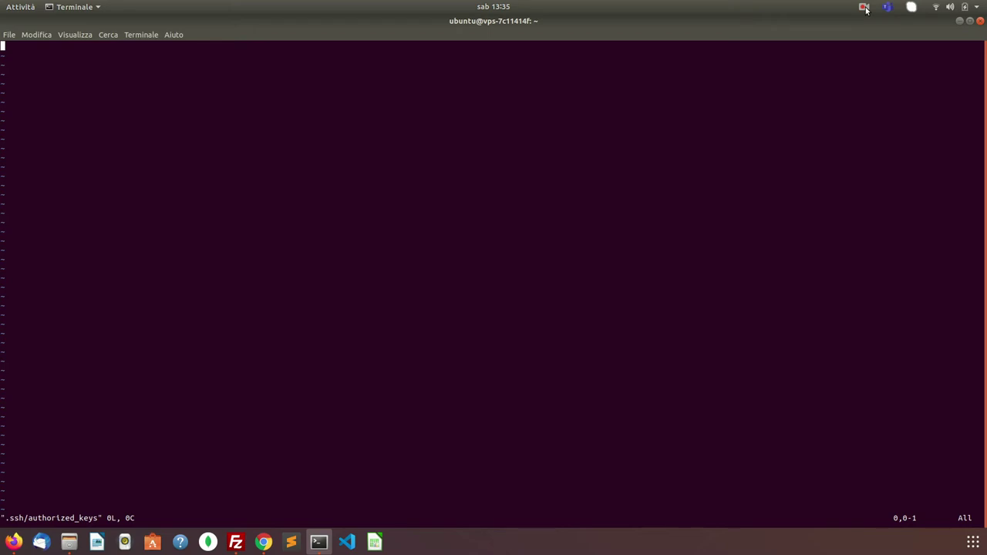
click(865, 8)
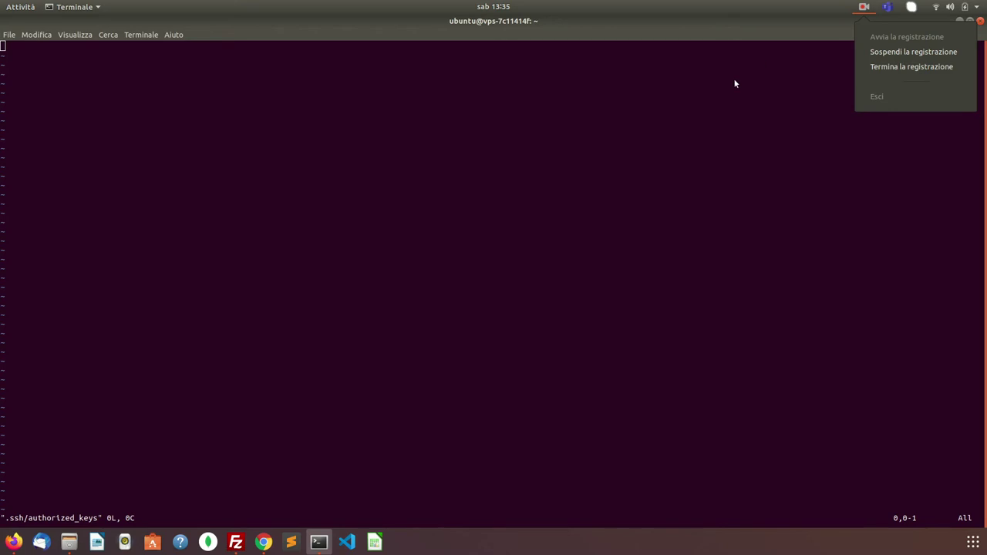
click(699, 112)
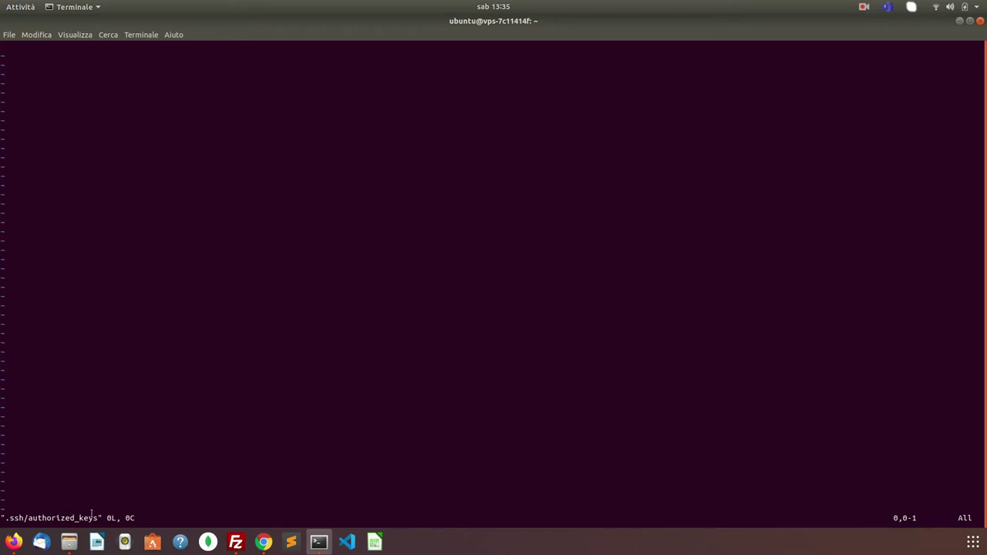
click(864, 7)
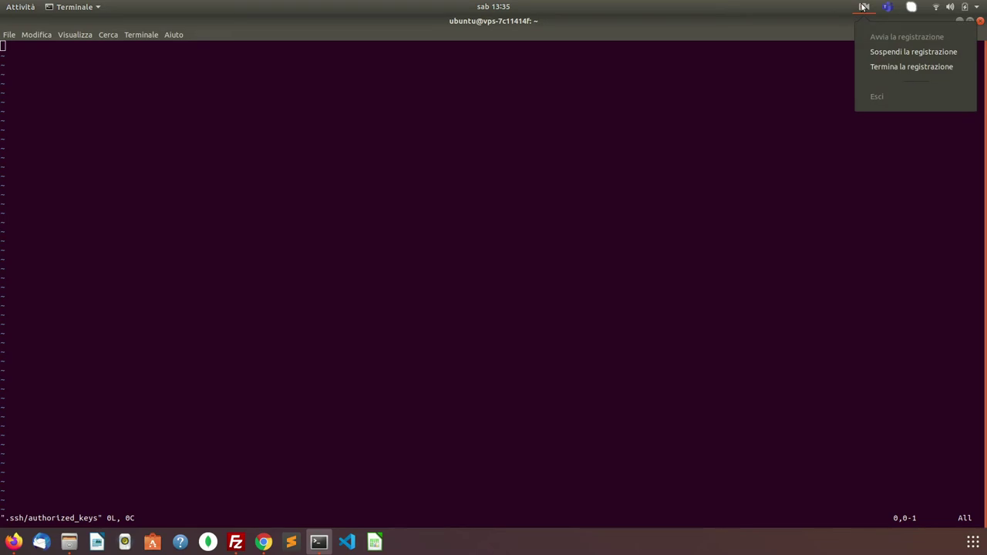
click(883, 52)
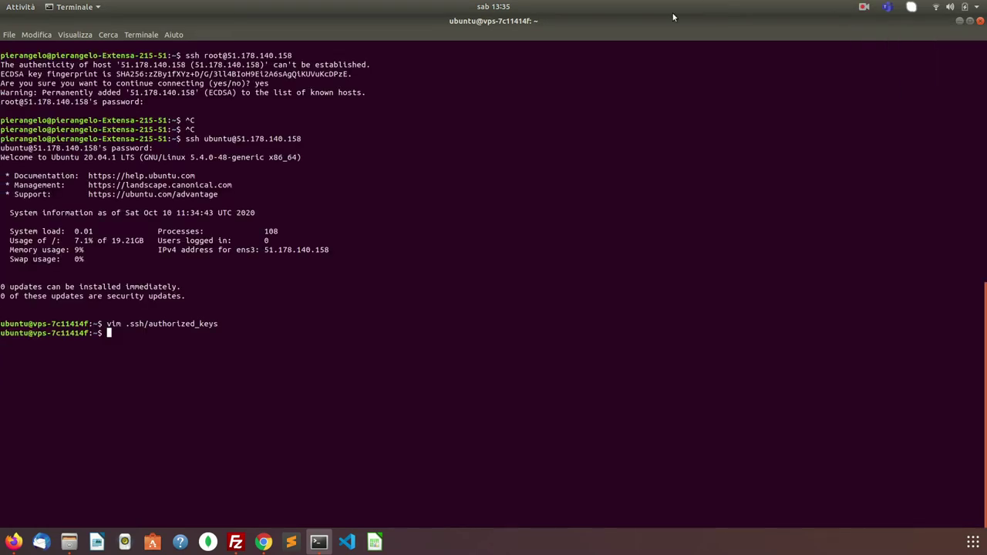
- Log out, reconnect as ubuntu via the previous ssh command, and clear the screen
text(exit)
key(Return)
key(Up)
key(Return)
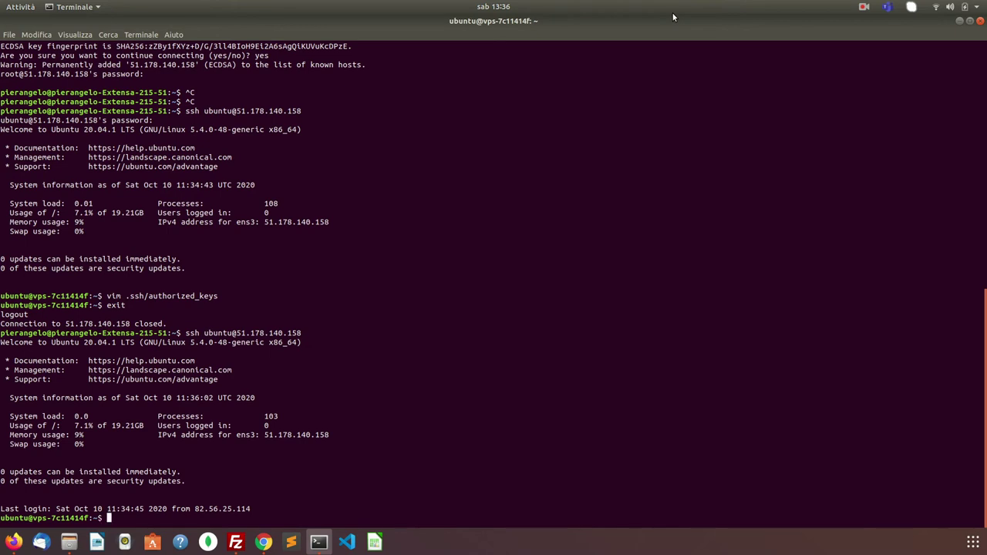
key(ctrl+l)
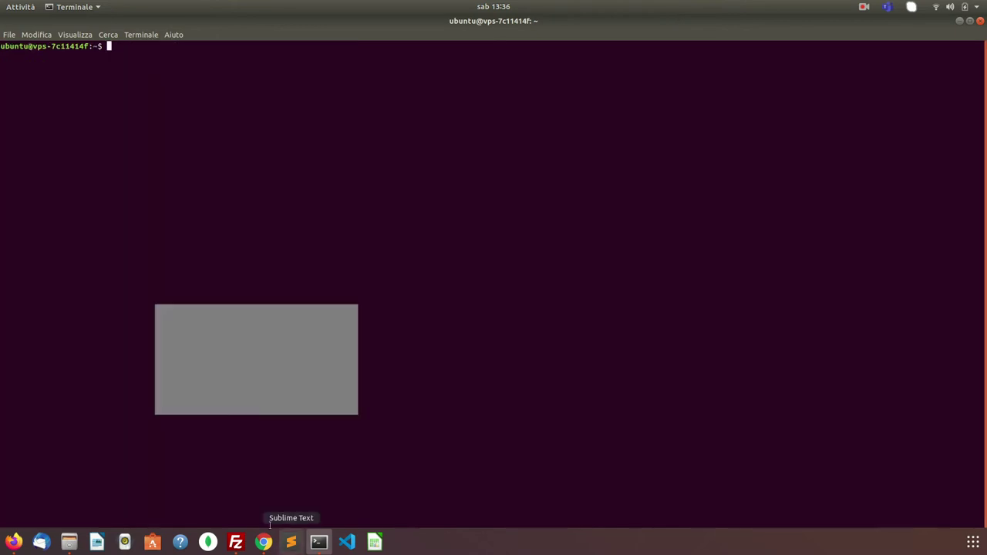
- Look through the Chrome tabs and scroll the Installing Jenkins documentation
click(263, 542)
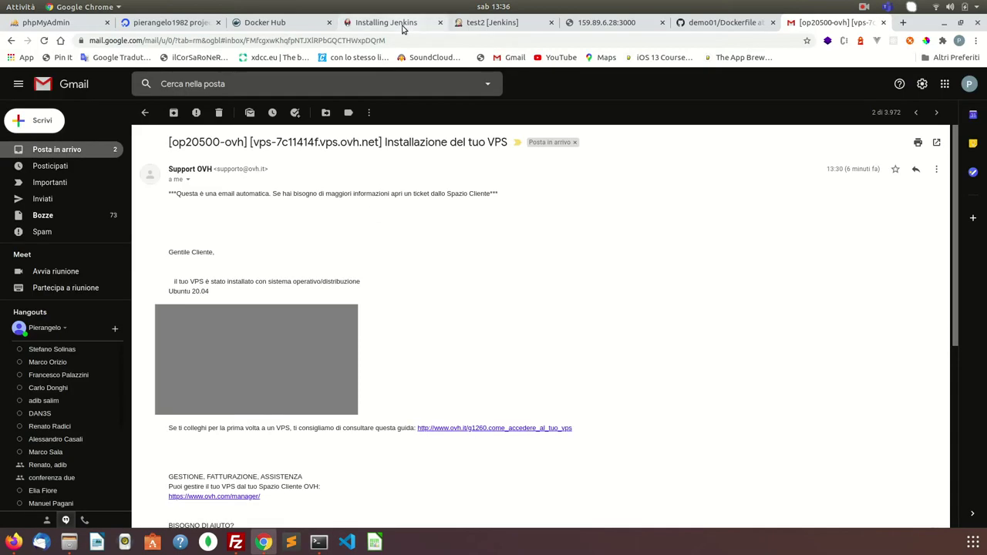
click(405, 24)
click(469, 25)
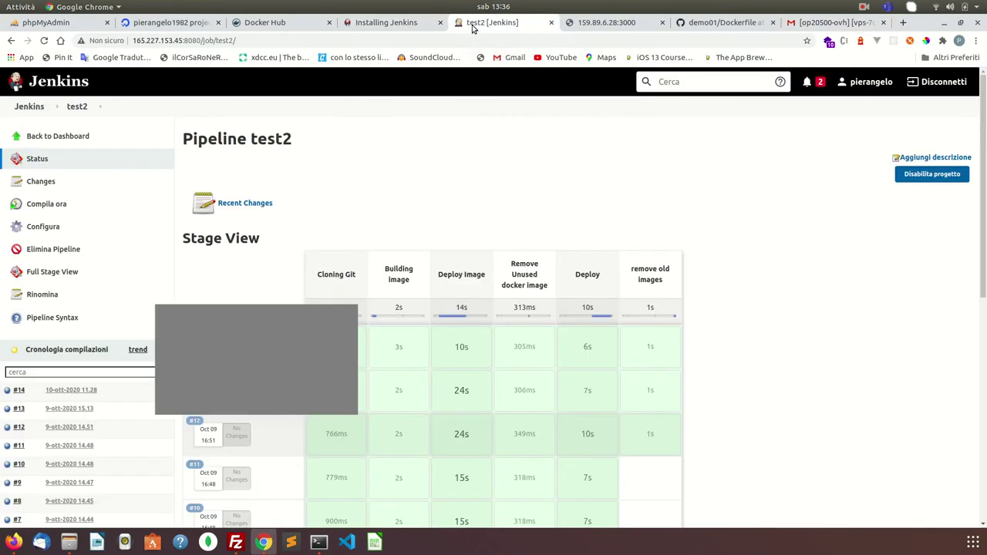
click(601, 24)
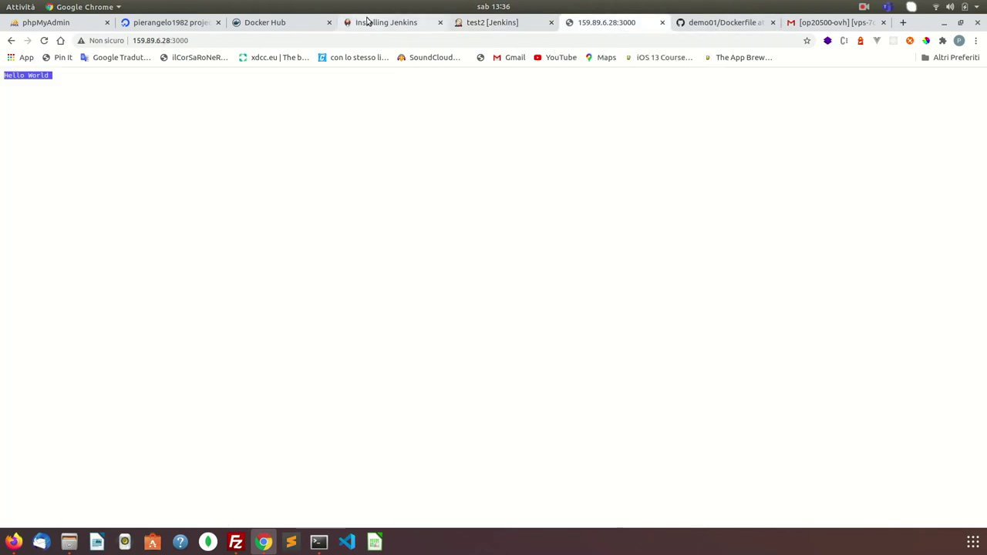
click(368, 21)
scroll(436, 192, up, 10)
scroll(436, 192, up, 5)
scroll(435, 191, down, 10)
scroll(435, 192, down, 6)
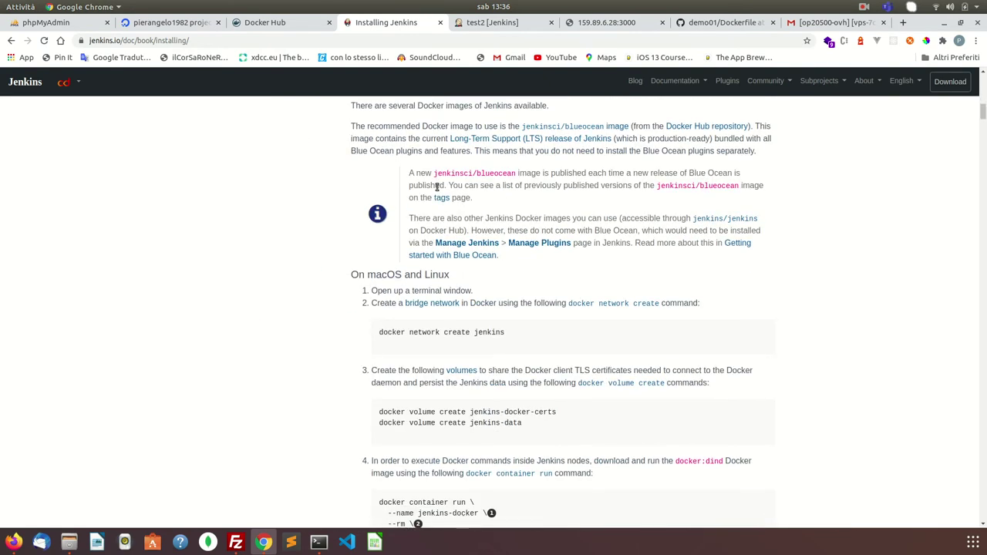
scroll(436, 187, down, 4)
scroll(436, 187, up, 10)
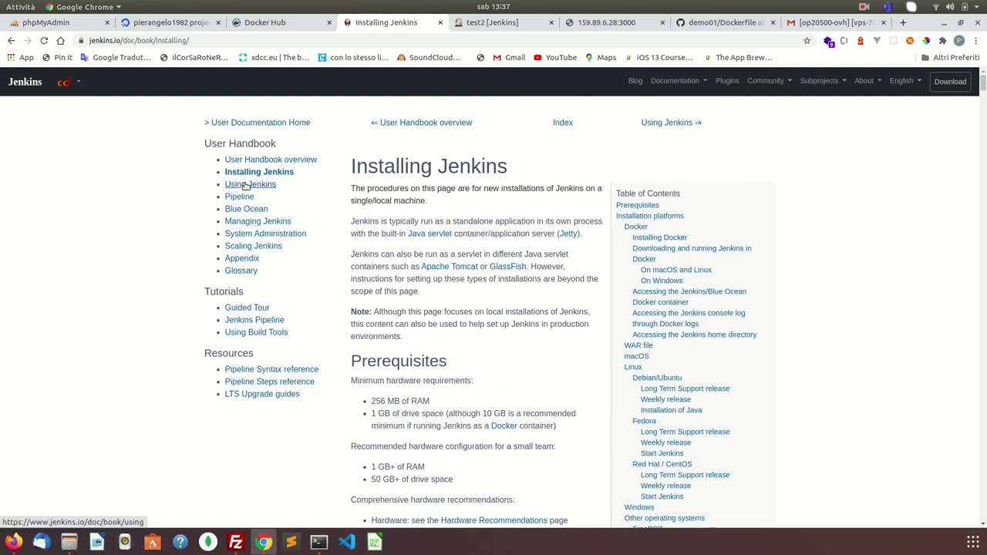
- Run sudo apt update on the remote server in the terminal
click(318, 542)
text(sudo apt update)
key(Return)
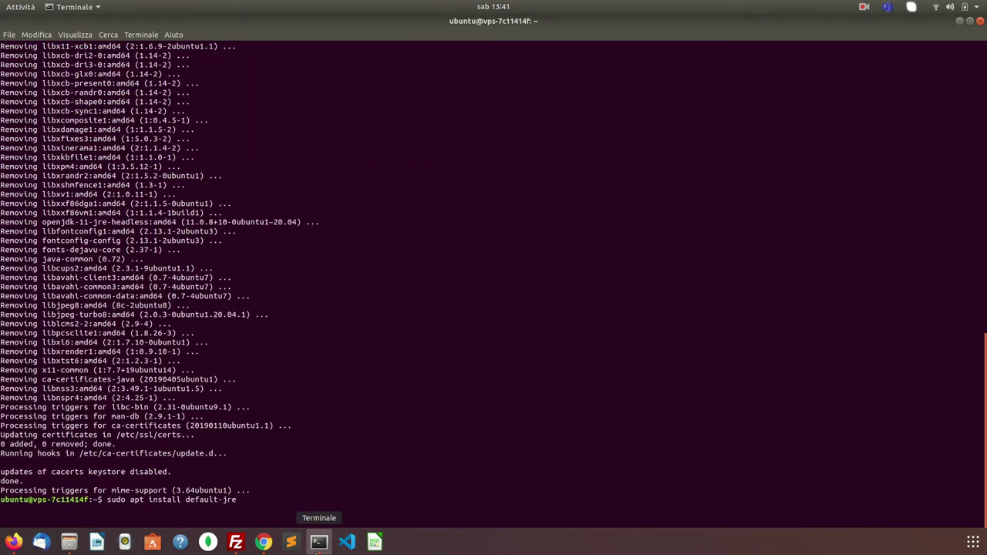
- Install the default Java runtime (default-jre) and verify OpenJDK 11.0.8 with java -version
key(Return)
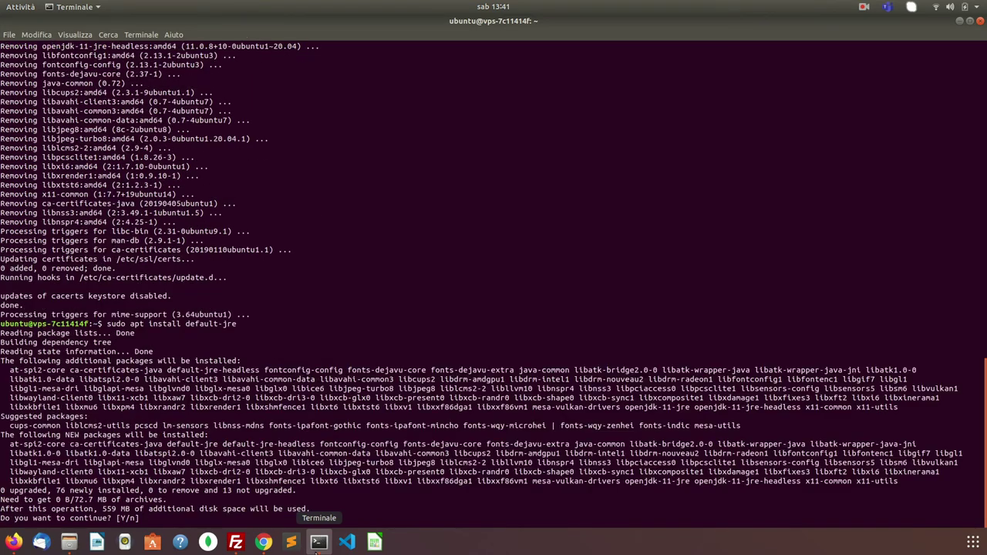
text(y)
key(Return)
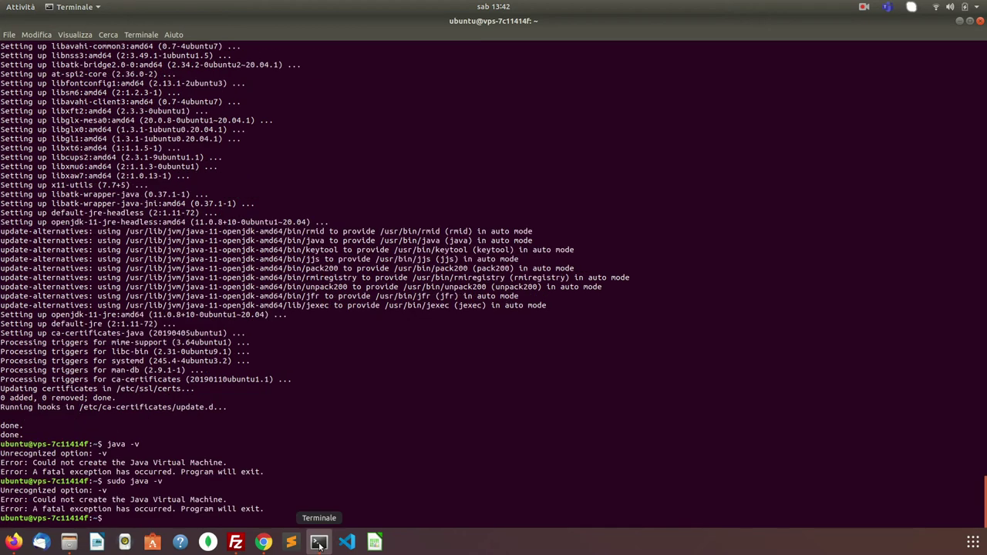
text(java -version)
key(Return)
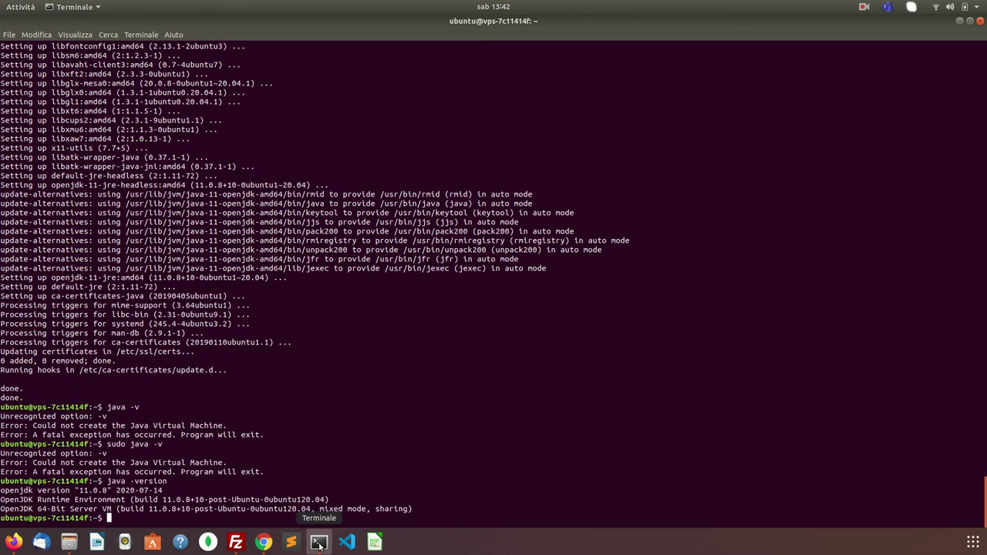
text(java)
key(Return)
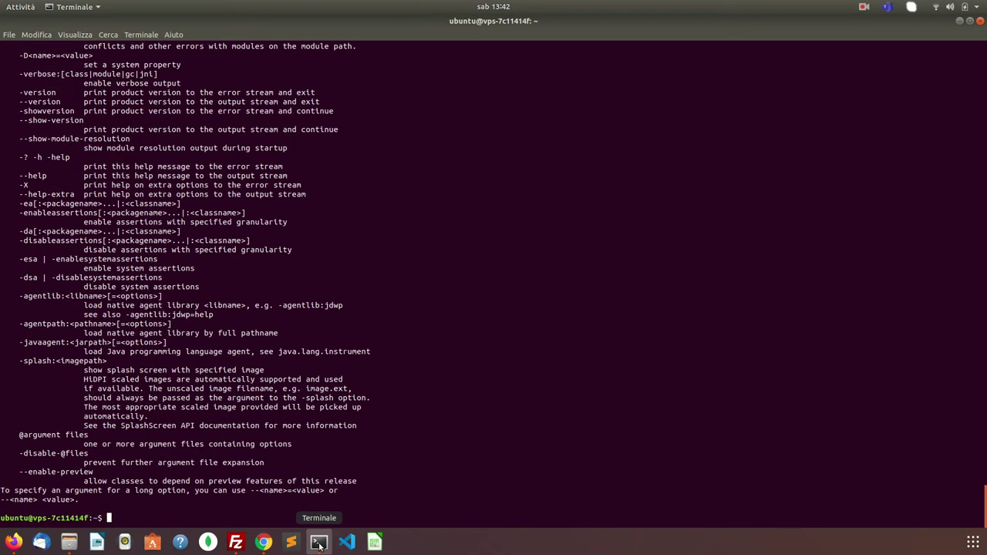
- Add the Jenkins debian-stable signing key via wget piped to sudo apt-key add
click(264, 542)
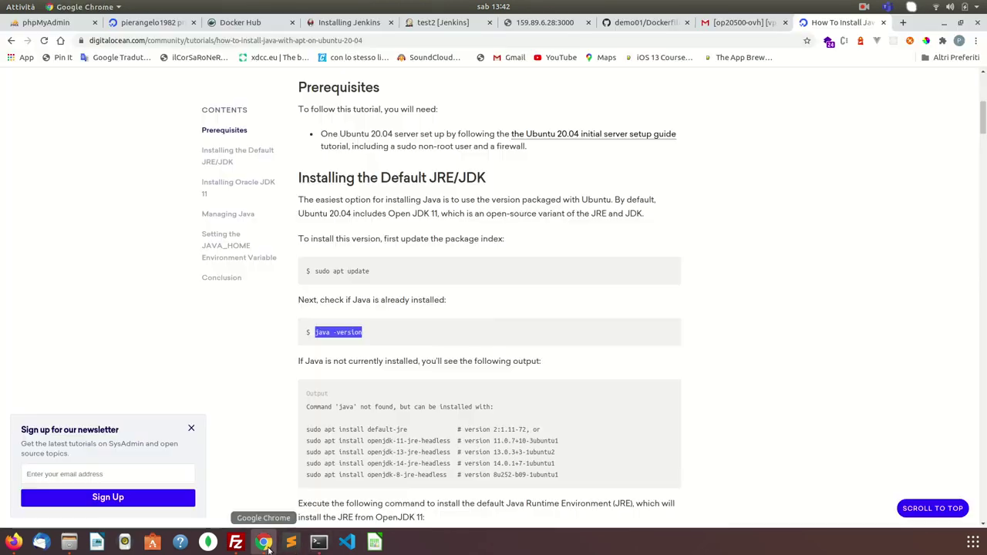
scroll(424, 380, down, 4)
scroll(425, 380, up, 3)
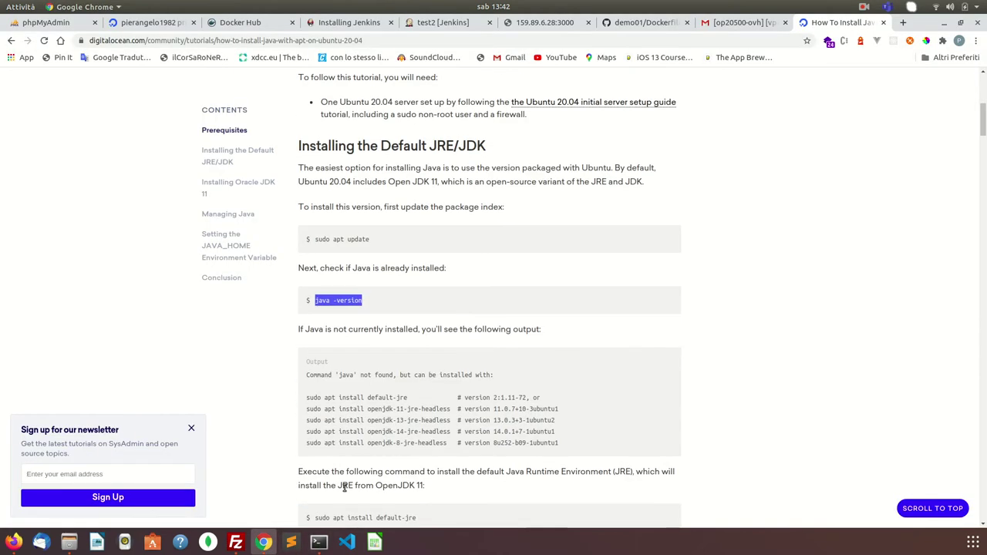
click(319, 542)
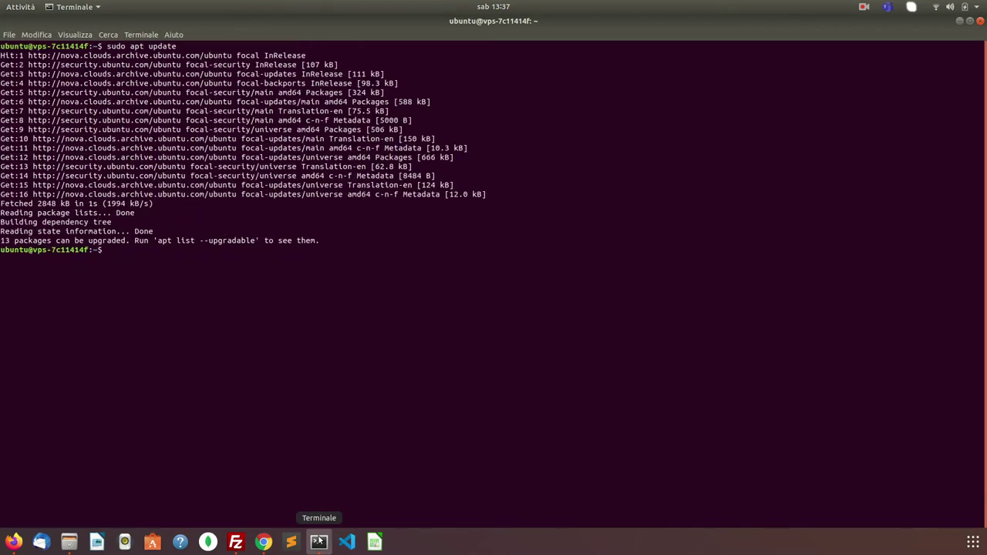
text(wget -q -O - https://pkg.jenkins.io/debian-stable/jenkins.io.key | sudo apt-key add -)
key(Return)
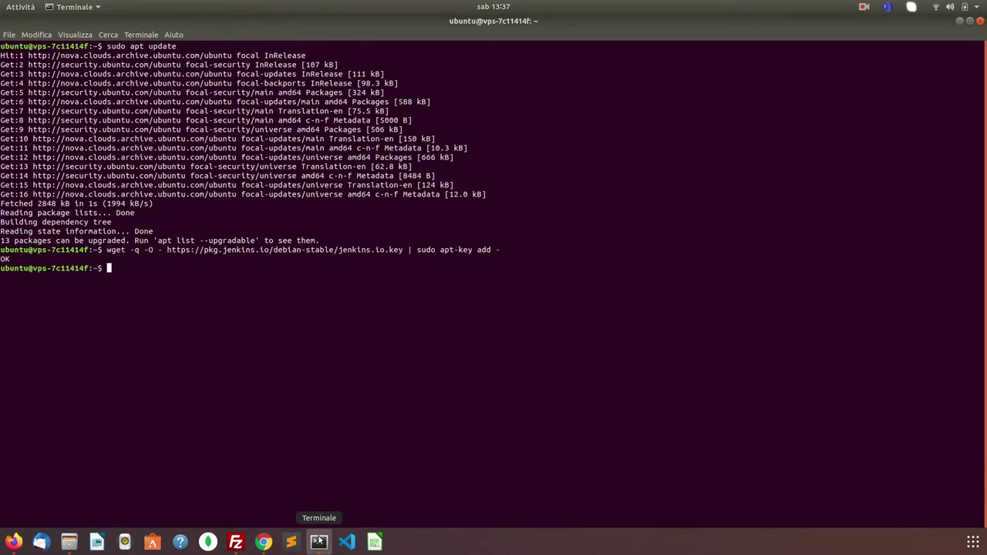
- Add the Jenkins apt repository to the server's sources list using the guide's command
click(264, 542)
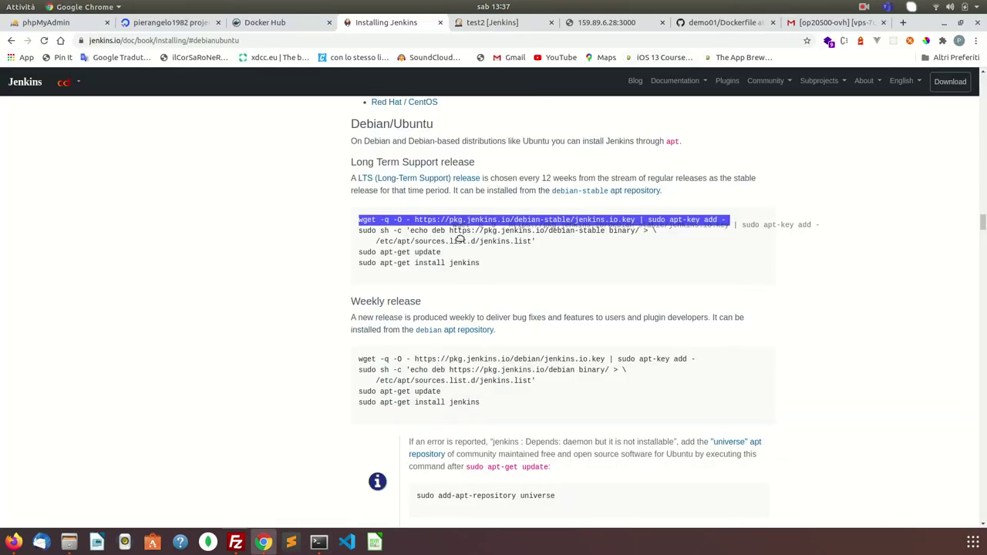
drag(531, 242, 359, 234)
right_click(360, 233)
click(386, 242)
click(318, 542)
key(ctrl+shift+v)
key(Return)
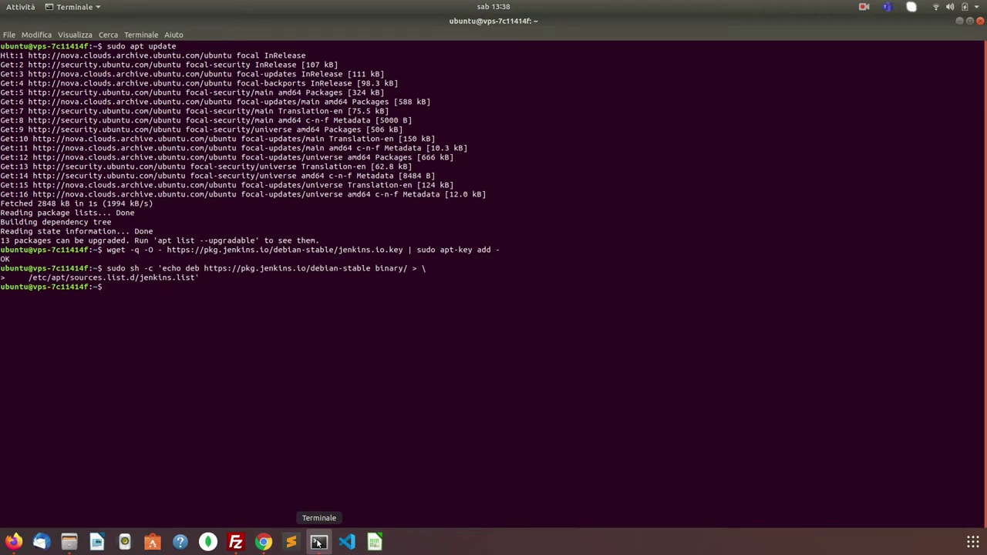
- Refresh the package lists with sudo apt update
click(264, 543)
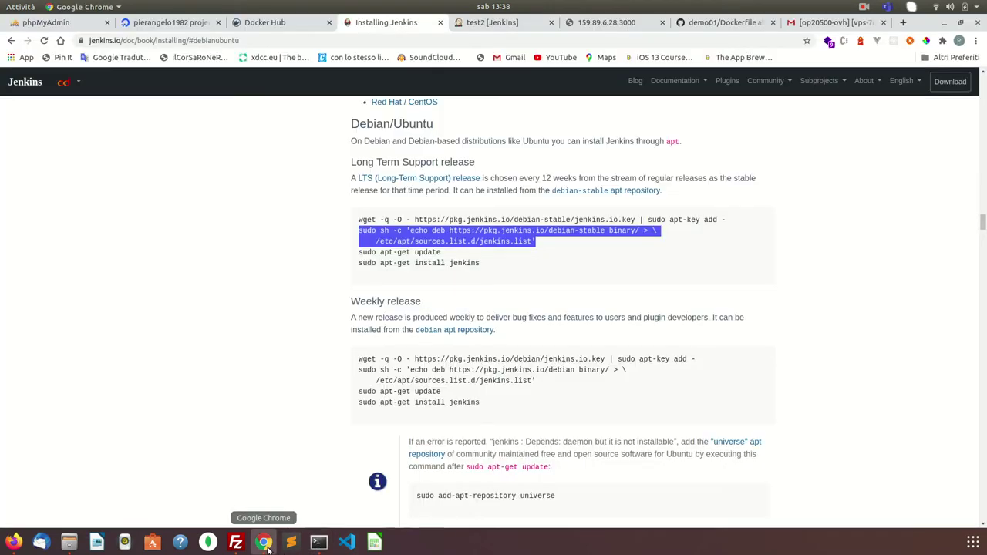
click(318, 543)
key(Up)
key(Up)
key(Up)
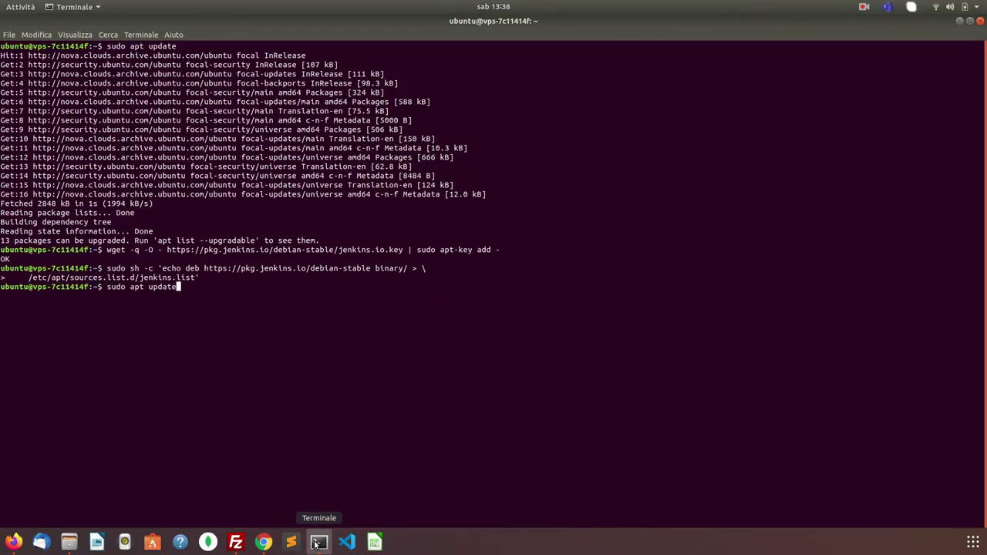
key(Return)
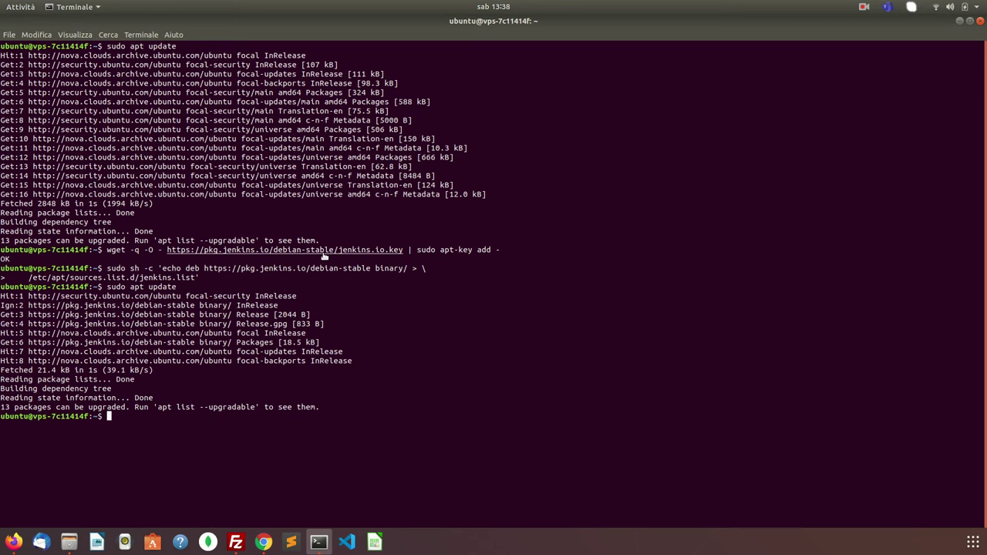
- Install Jenkins with the guide's 'sudo apt-get install jenkins' command
click(263, 543)
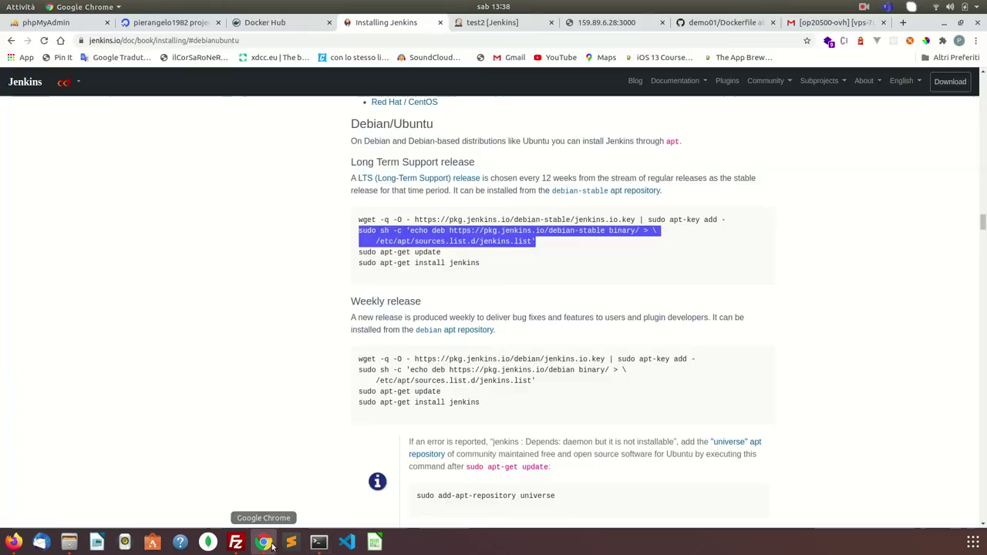
drag(360, 263, 484, 263)
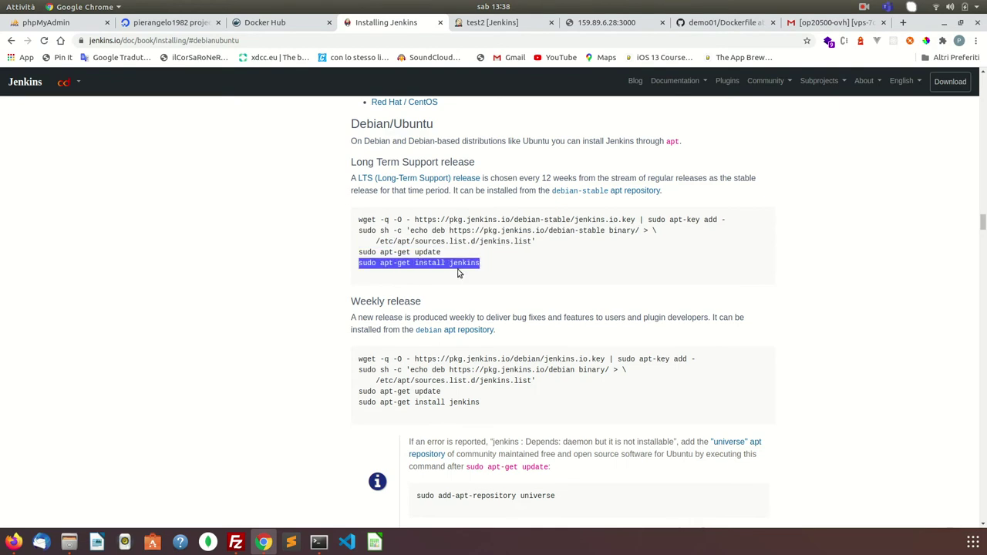
right_click(462, 269)
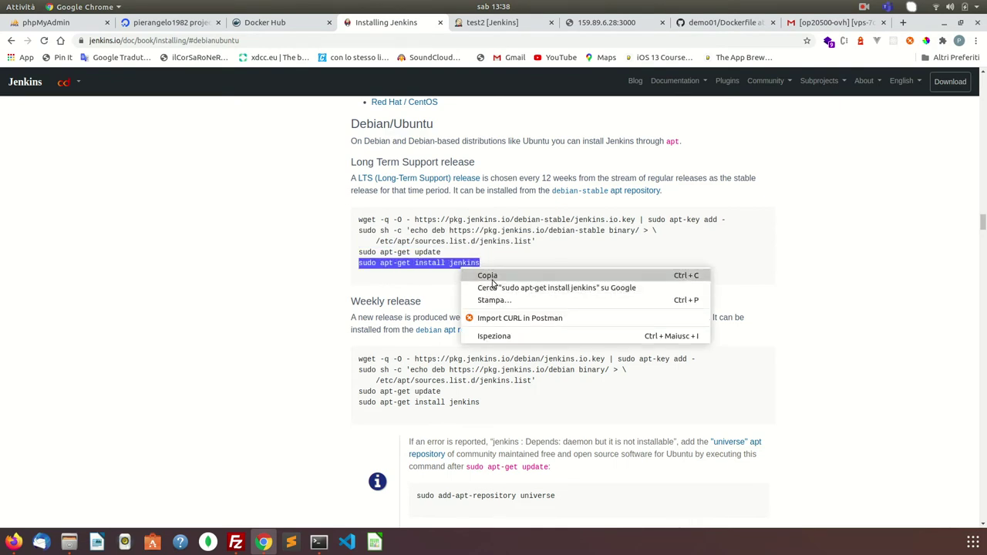
click(486, 276)
click(319, 543)
key(ctrl+shift+v)
key(Return)
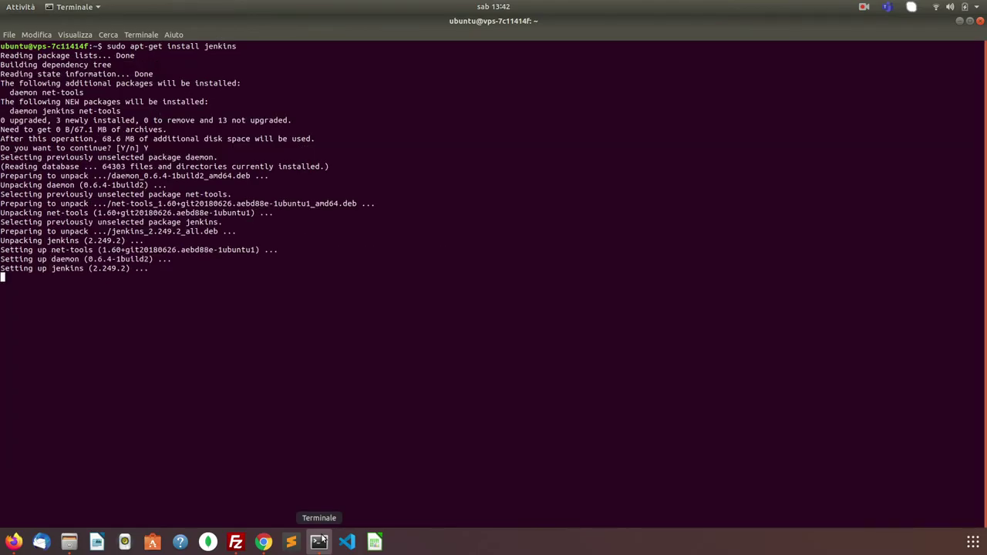
- Run 'service jenkins status' to confirm jenkins.service is active, then return to the browser guide
text(jenkins)
key(Return)
text(service jenkins)
key(Tab)
key(Tab)
text(status)
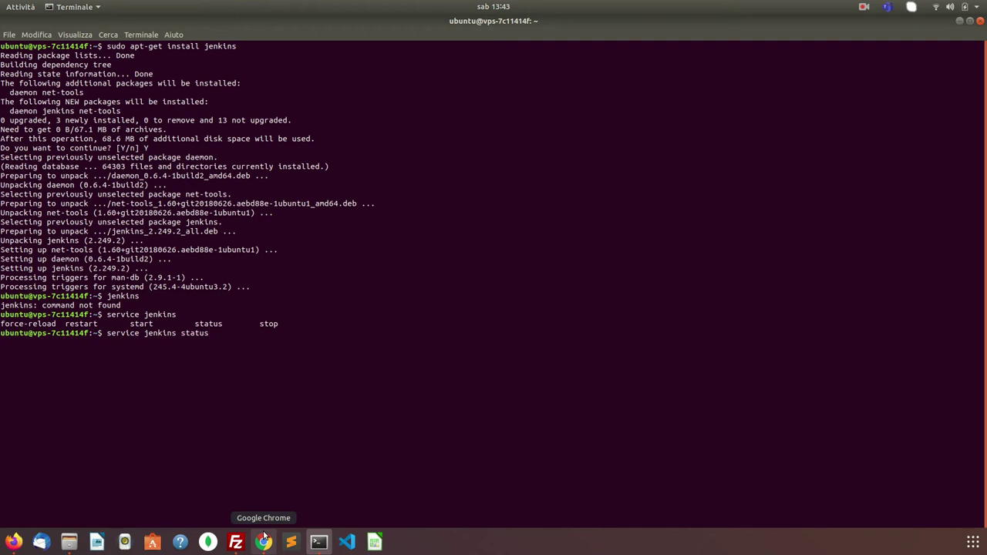
key(Return)
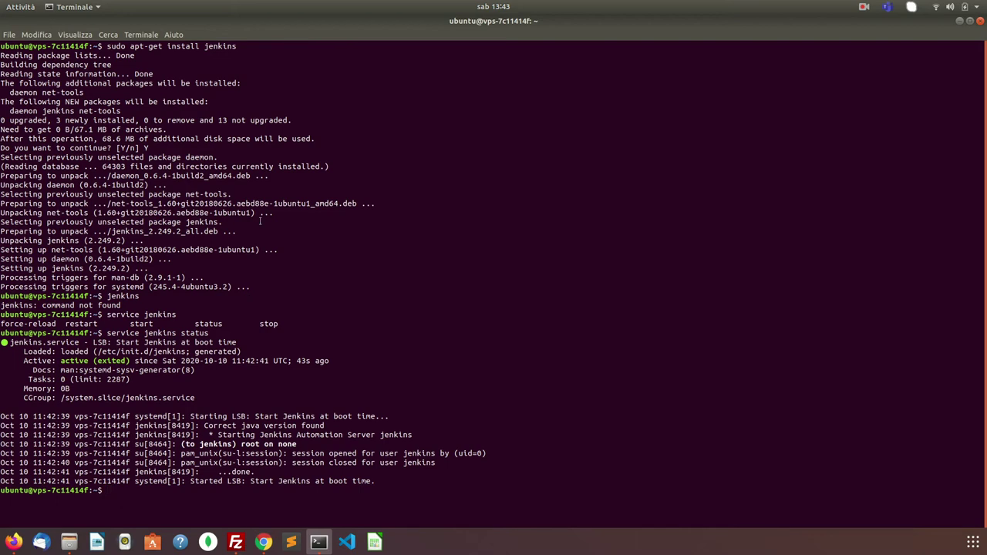
click(264, 542)
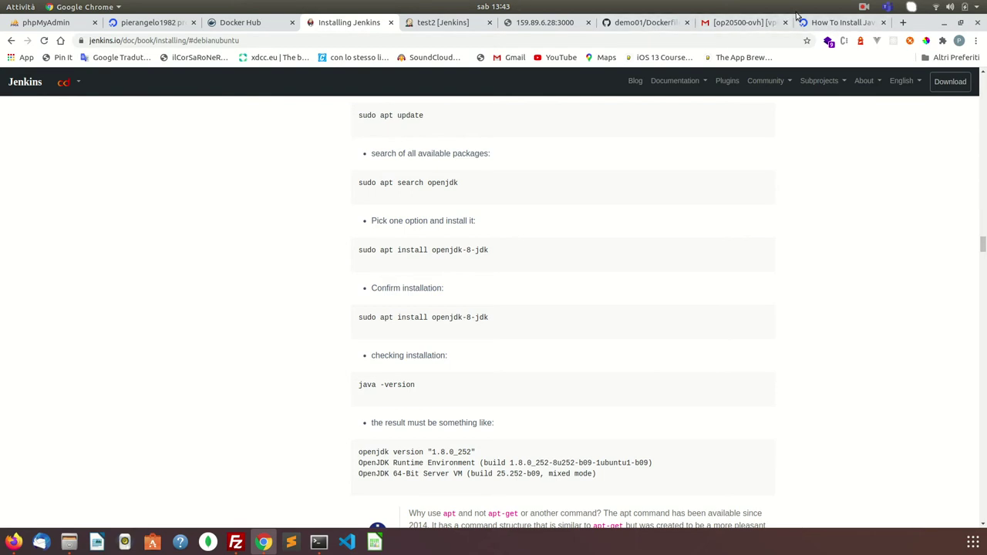
- Close the Java guide tab and load the server's IP with ':8080' in a new tab
click(883, 23)
click(749, 27)
click(817, 26)
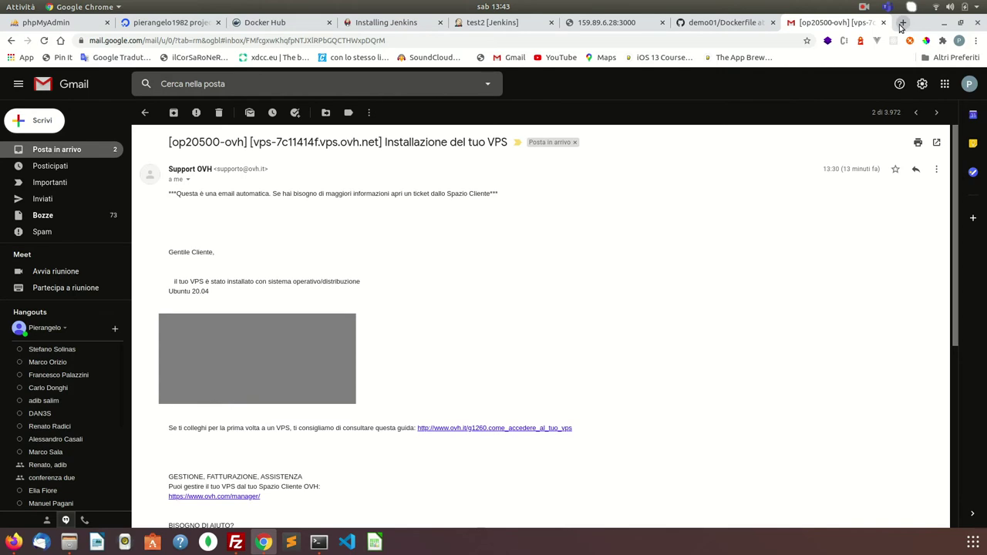
click(903, 22)
key(ctrl+v)
key(Return)
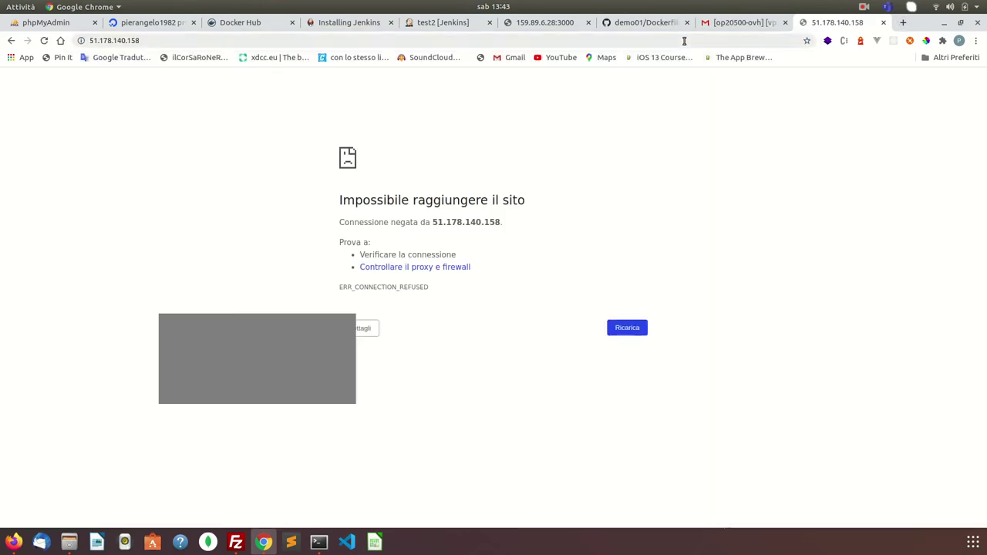
click(211, 39)
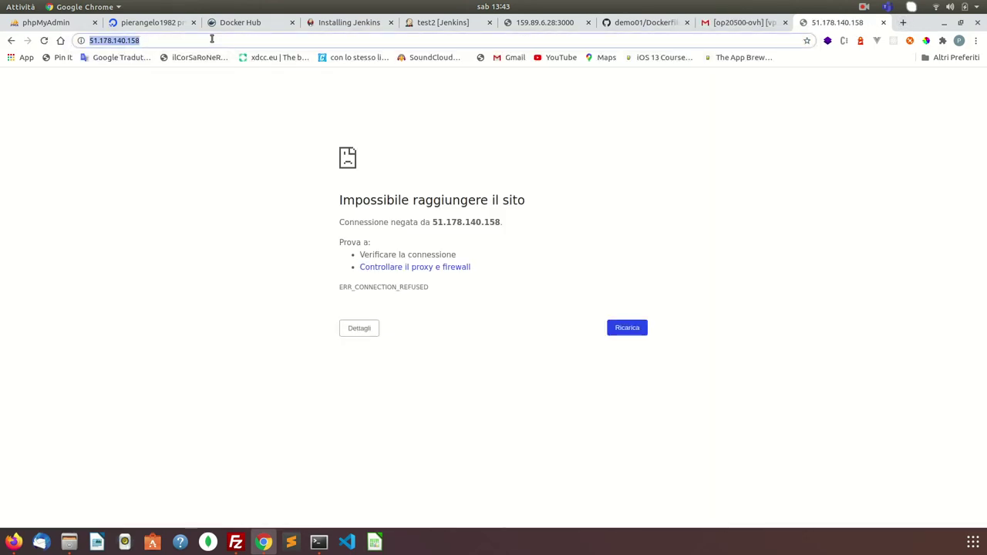
click(211, 39)
text(:8)
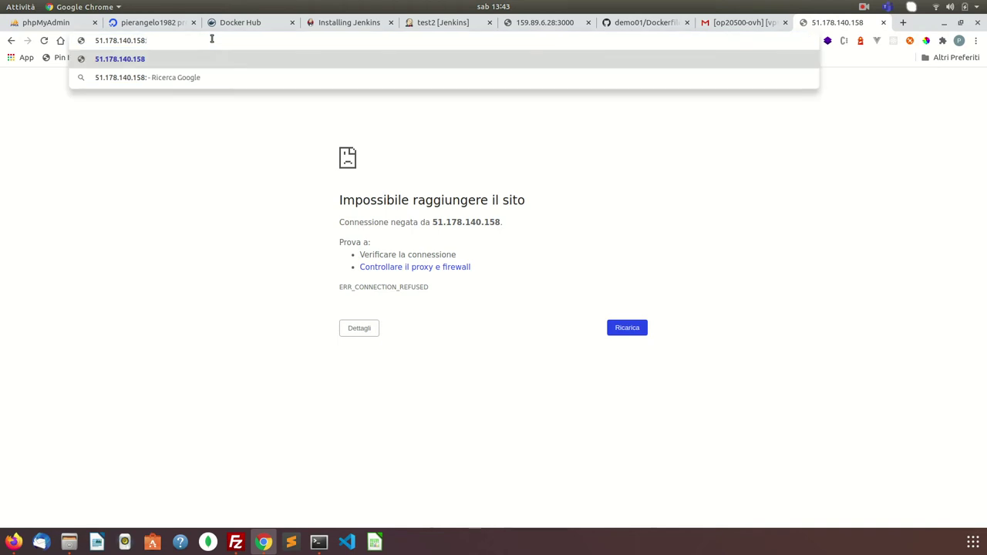
text(080)
key(Return)
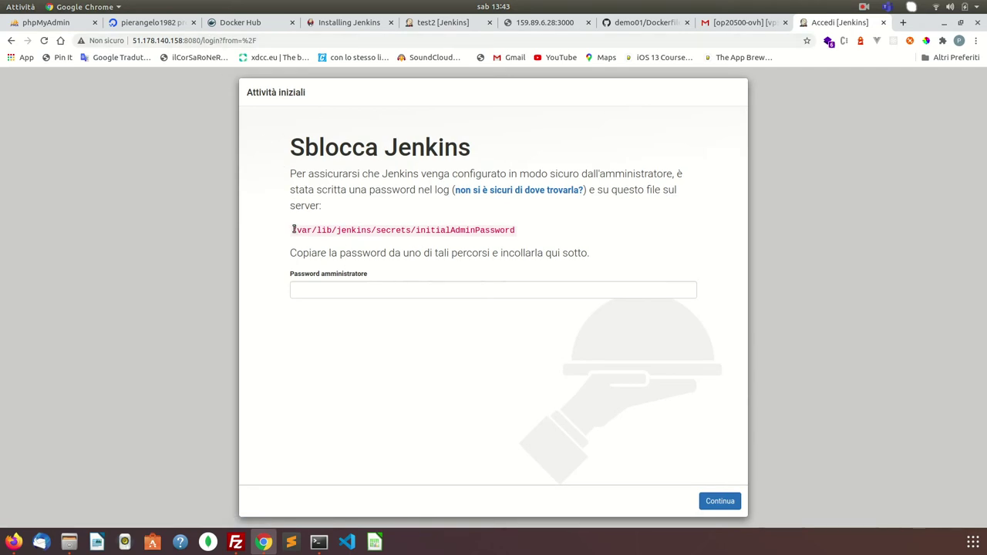
- Print the initialAdminPassword file on the server with sudo cat
drag(294, 230, 441, 230)
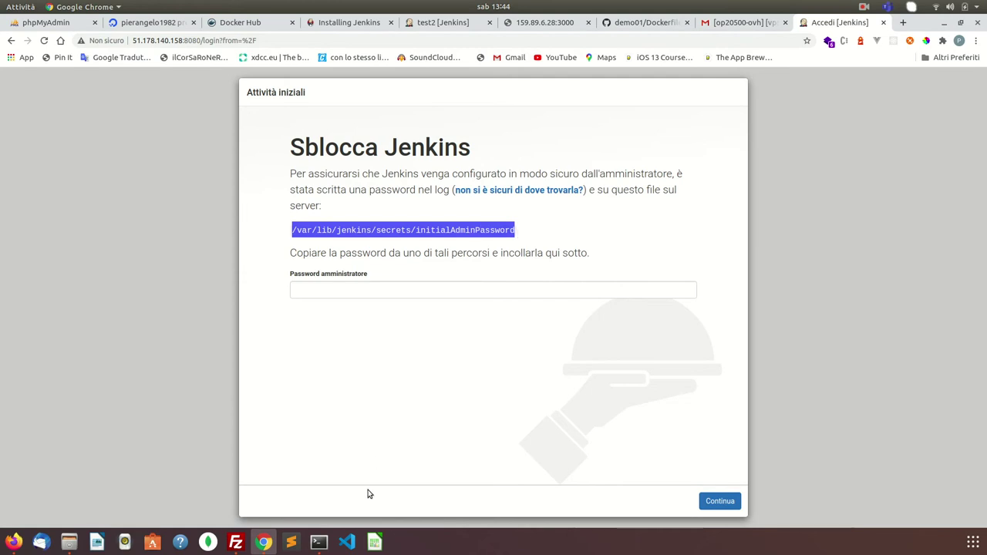
click(319, 543)
text(cat)
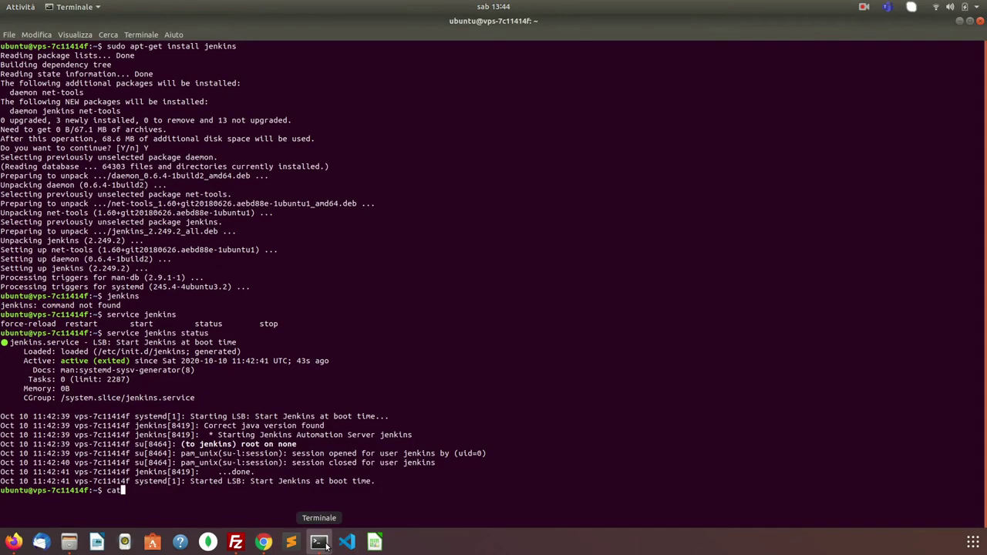
key(ctrl+shift+v)
middle_click(320, 543)
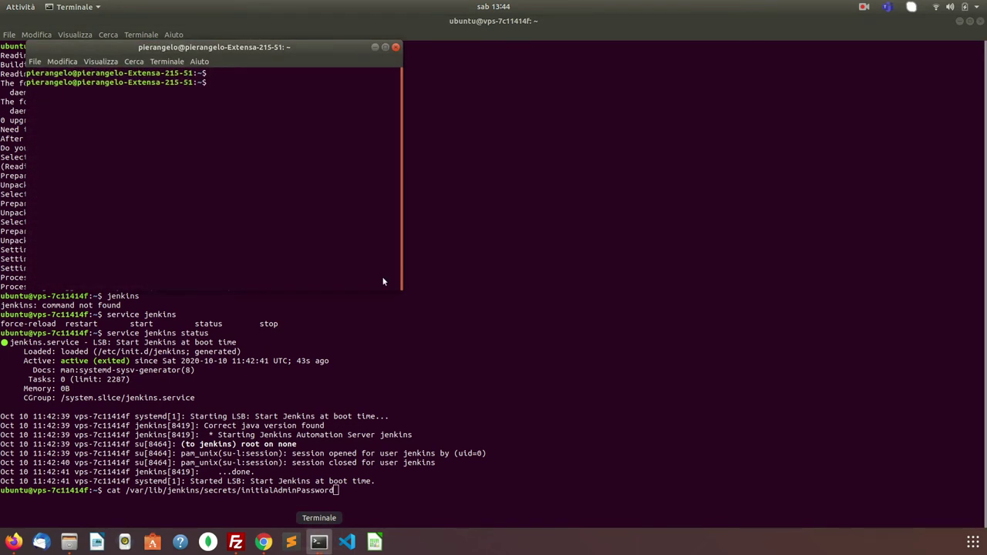
click(396, 47)
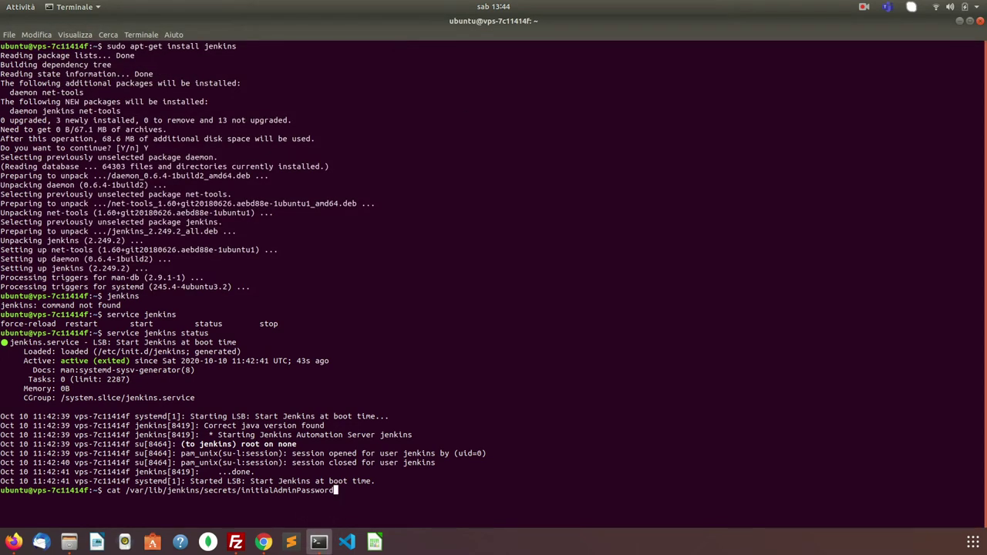
key(Return)
key(Up)
key(Left)
key(Left)
key(Left)
key(Left)
key(Left)
key(Left)
key(Left)
key(Left)
key(Left)
key(Left)
key(Left)
key(Left)
key(Left)
key(Left)
key(Left)
key(Left)
key(Left)
key(Left)
key(Left)
key(Left)
key(Left)
key(Left)
key(Left)
key(Left)
key(Left)
key(Left)
key(Left)
key(Left)
key(Left)
key(Left)
key(Left)
key(Left)
key(Left)
key(Left)
key(Left)
key(Left)
key(Left)
key(Left)
key(Left)
key(Left)
text(sudo)
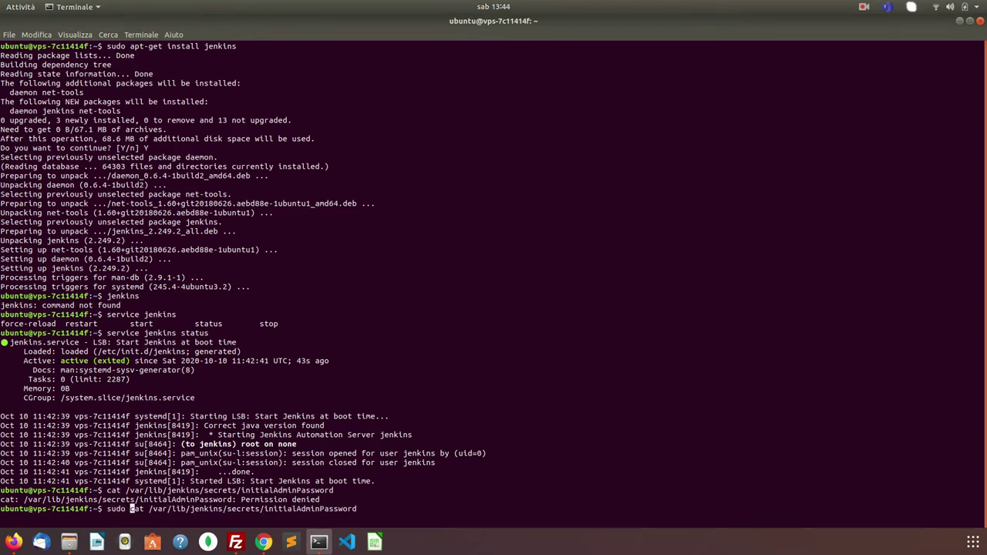
key(Return)
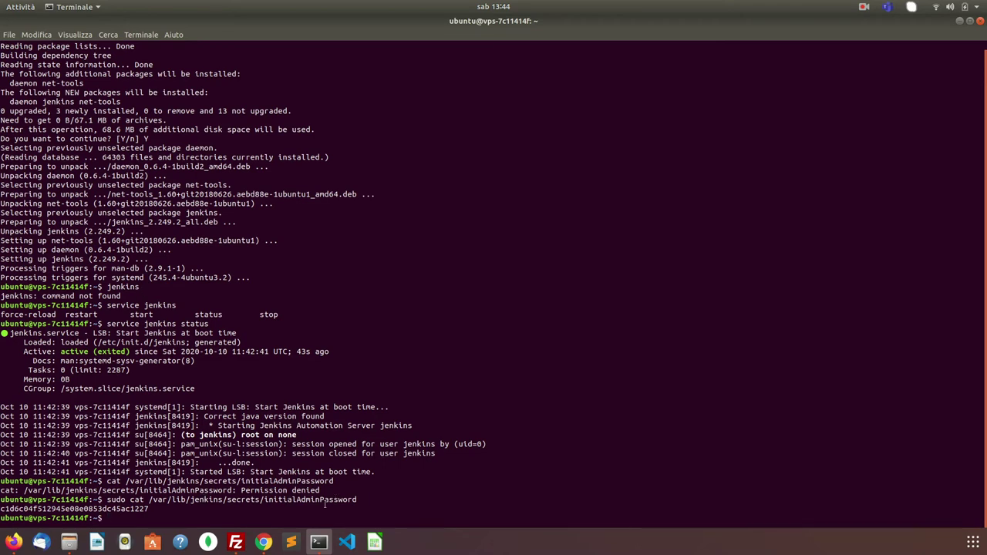
- Paste the initial admin password into Password amministratore, continue, and reload the setup page
double_click(128, 509)
right_click(127, 510)
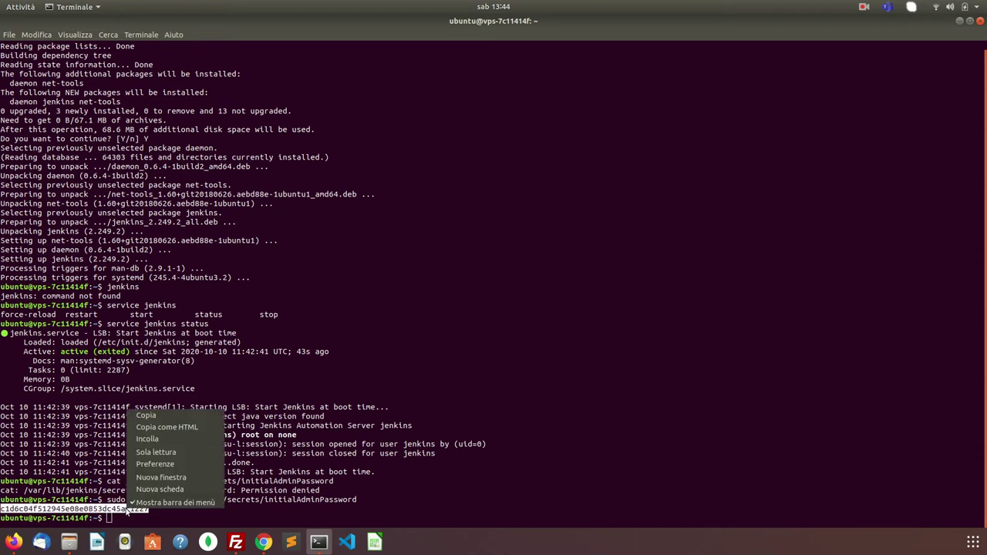
click(168, 420)
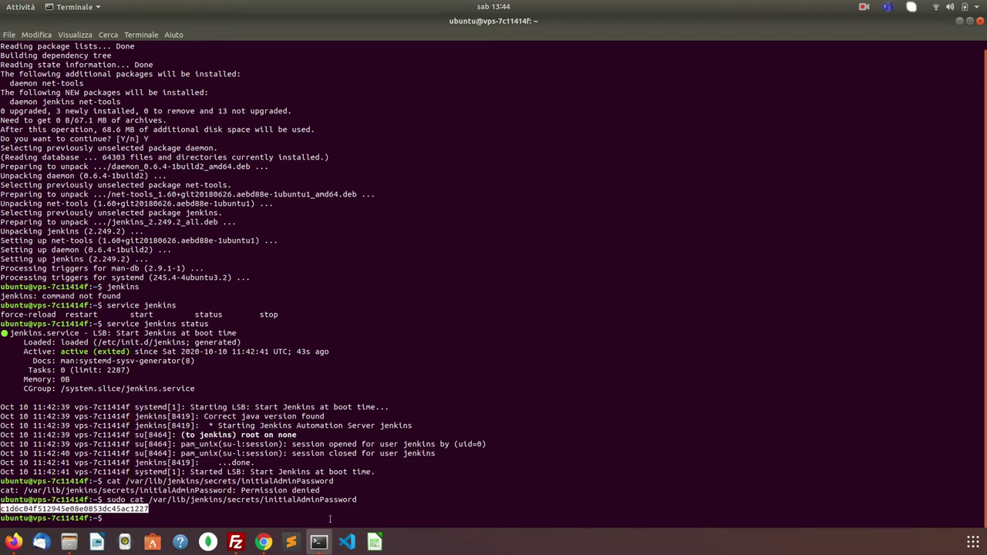
click(264, 542)
click(327, 297)
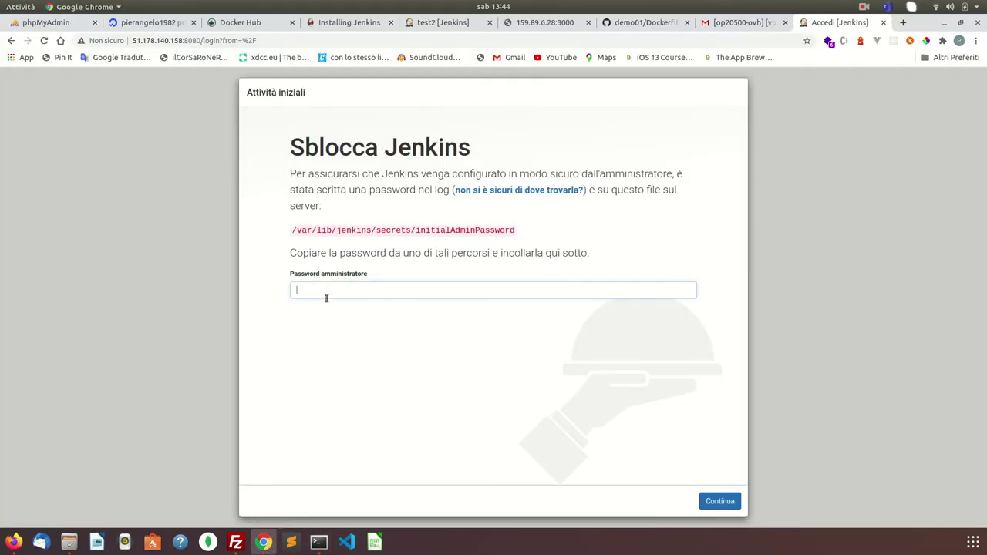
key(ctrl+v)
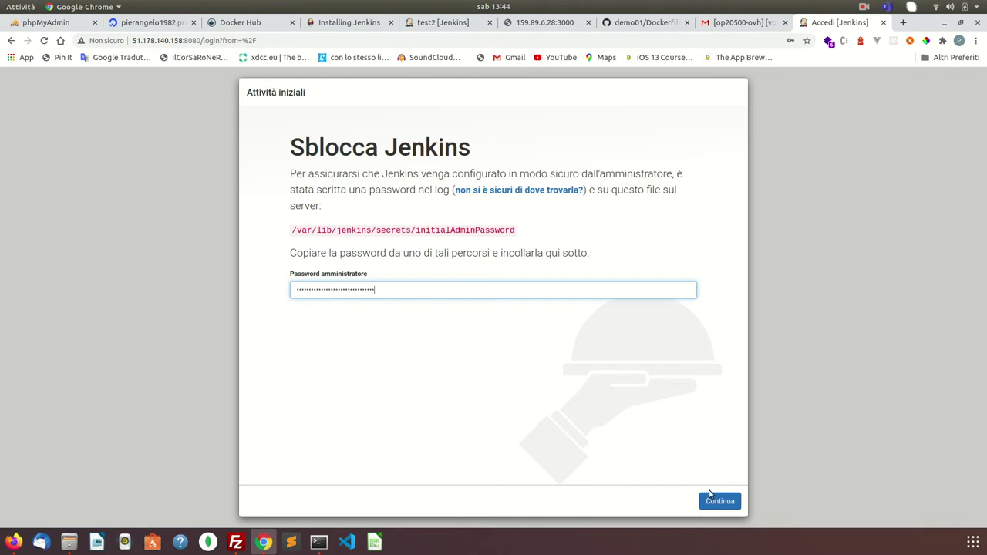
click(721, 501)
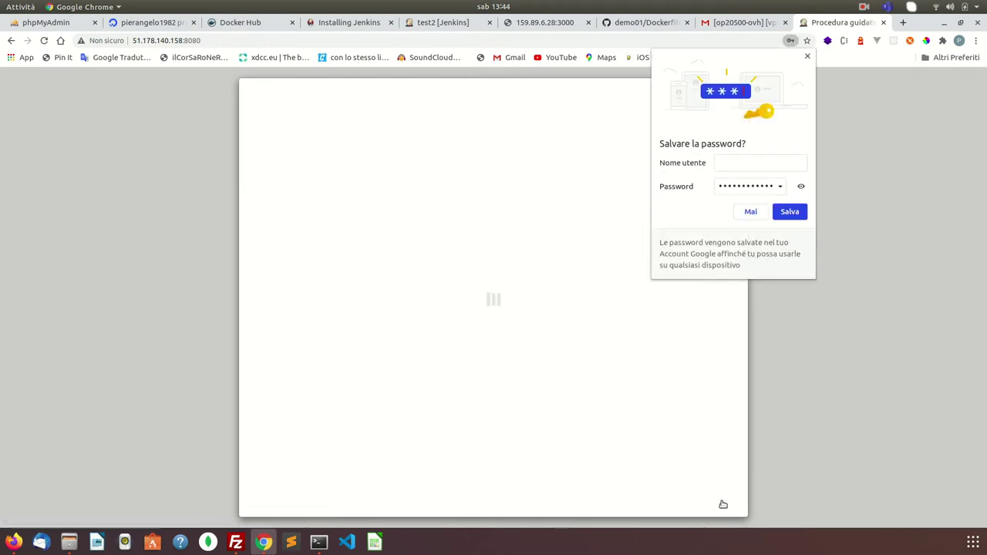
click(786, 211)
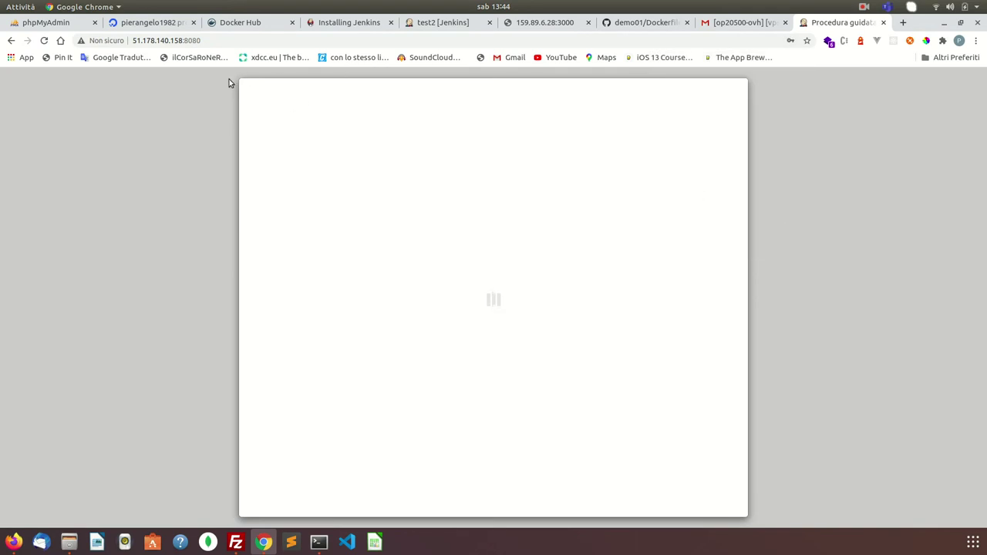
click(215, 41)
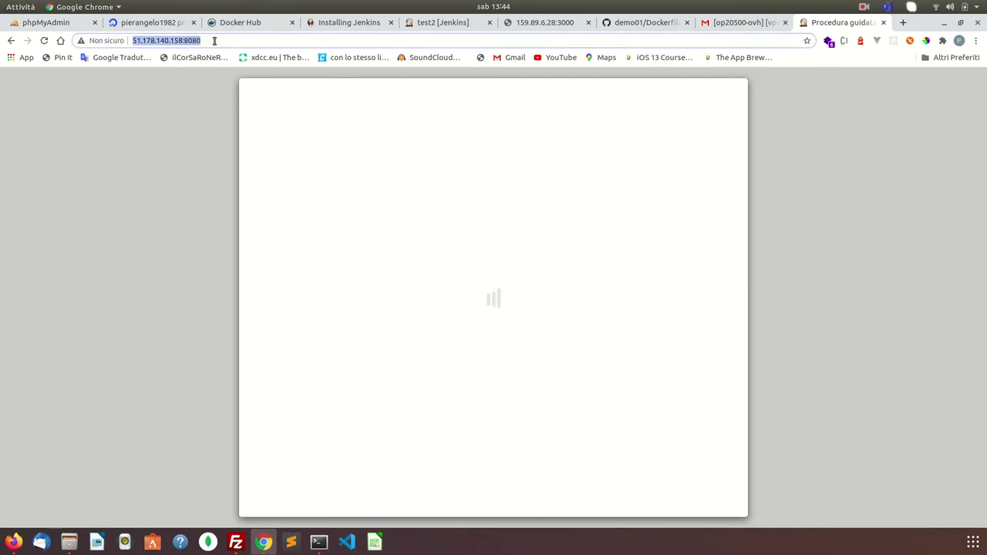
key(Return)
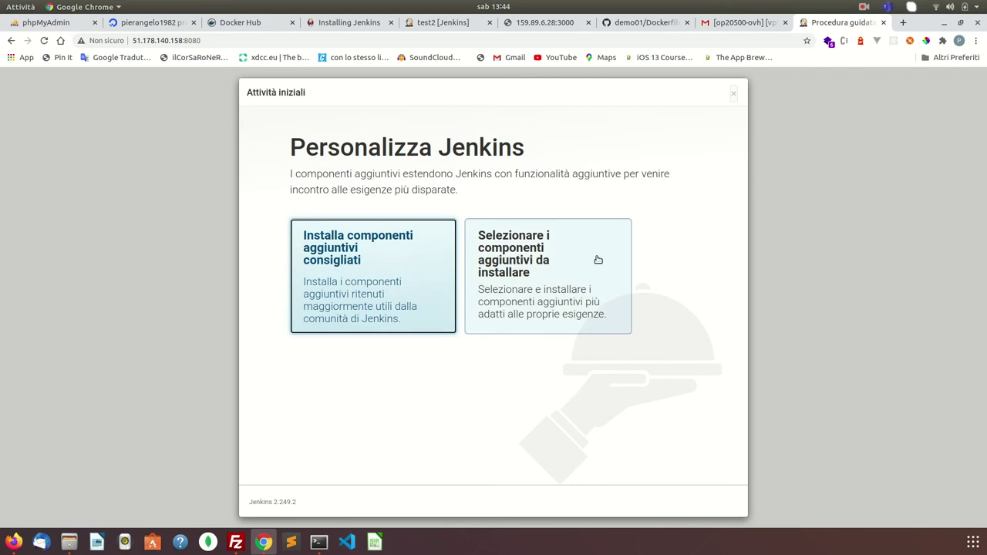
- Choose 'Installa componenti aggiuntivi consigliati' and let the suggested plugins install
click(363, 277)
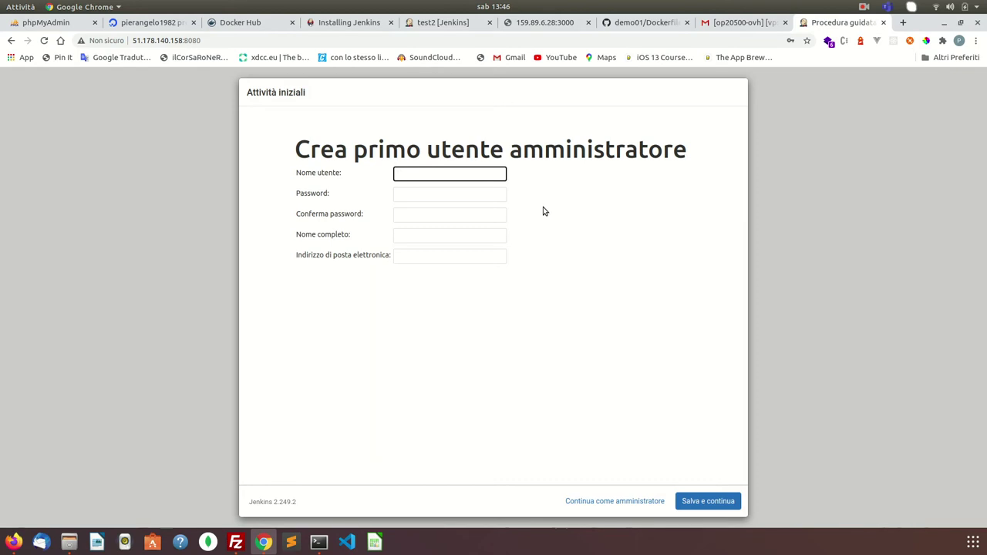
- Fill in the admin username from the saved suggestion and enter and confirm the password
text(pierangelo)
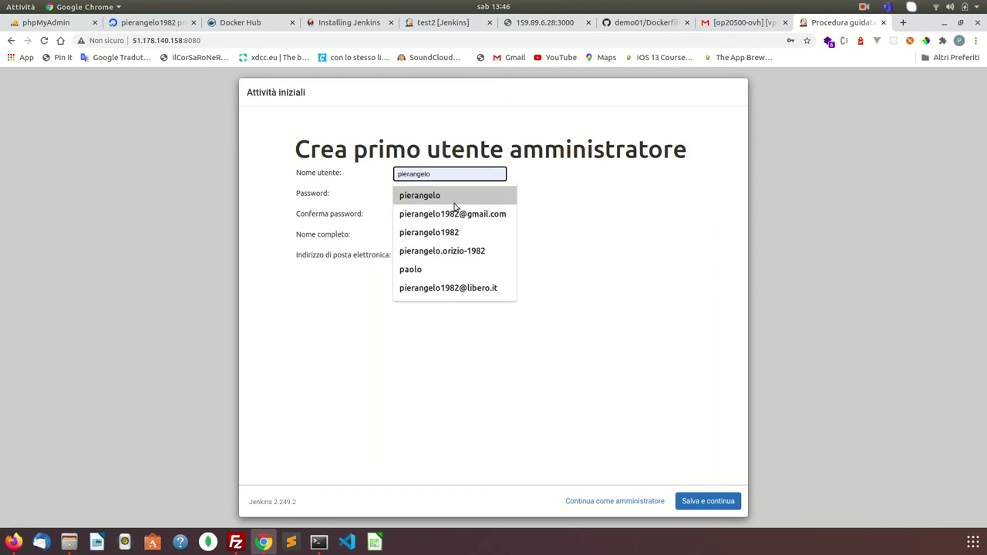
click(454, 198)
click(445, 202)
text(*******)
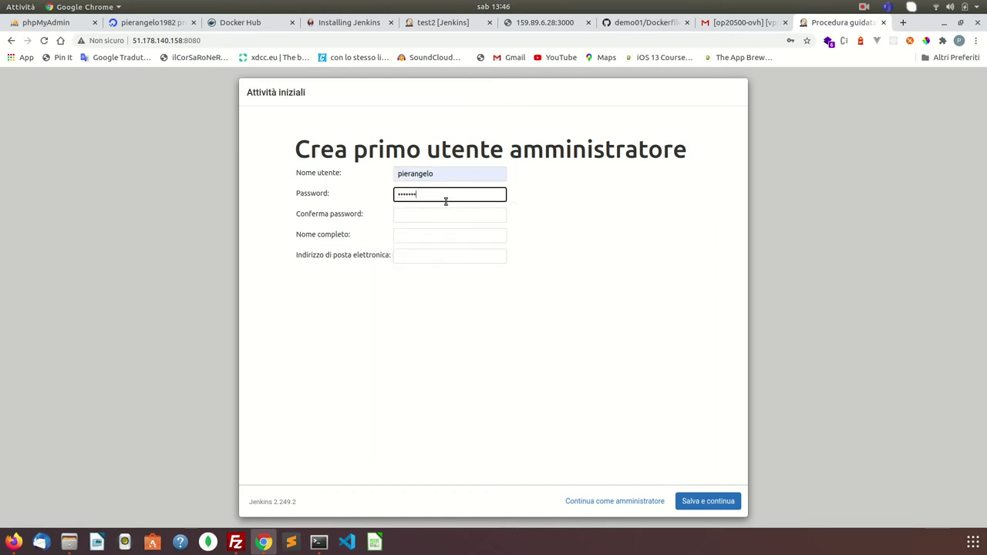
key(Tab)
text(*)
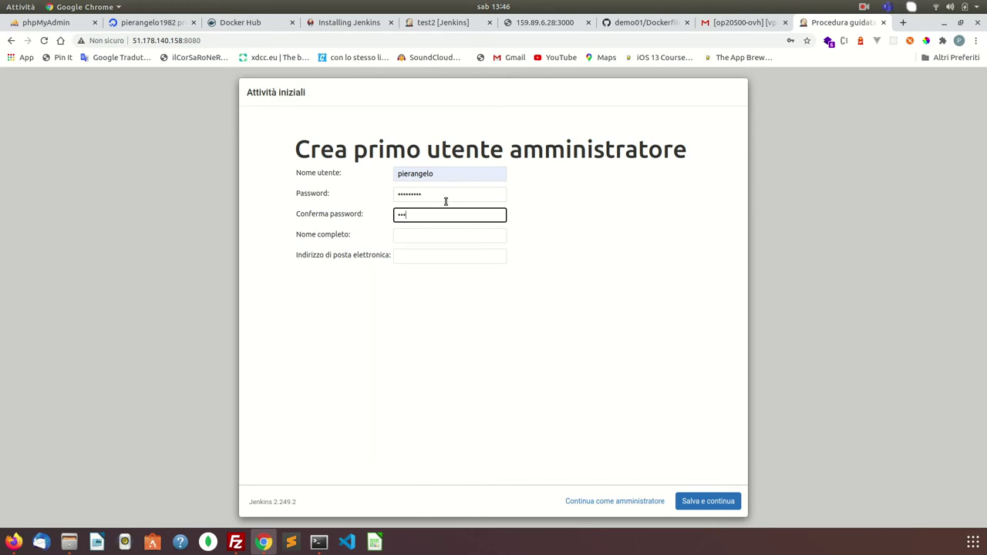
key(Tab)
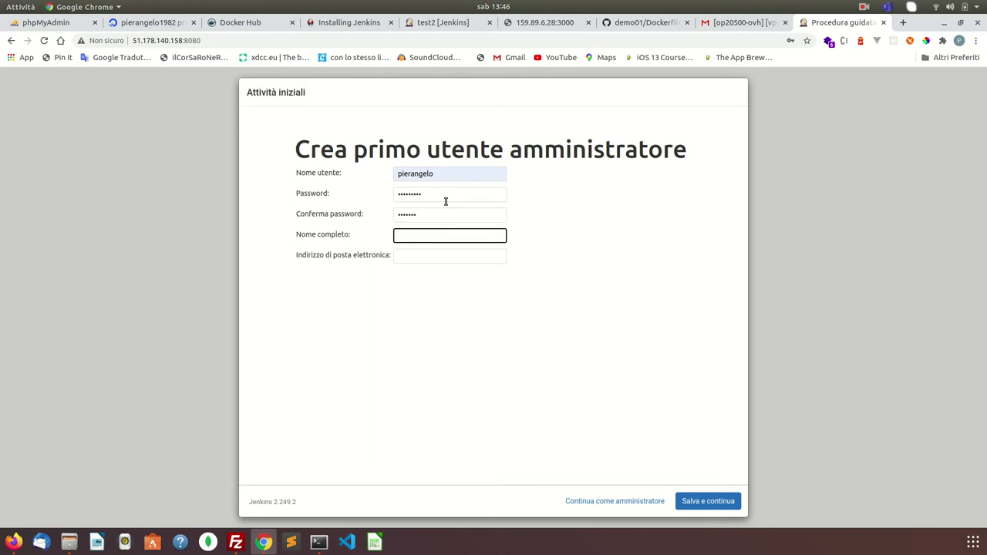
click(433, 215)
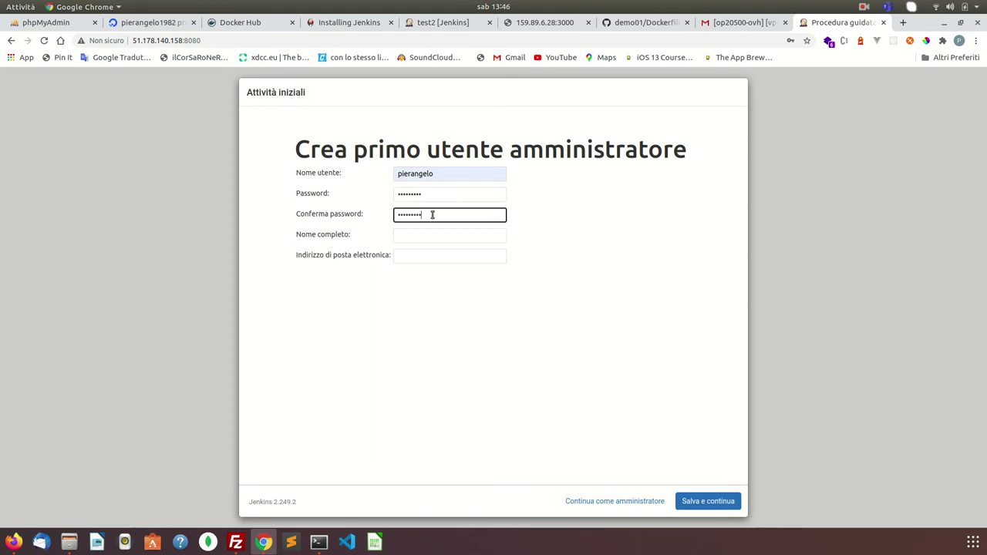
key(Tab)
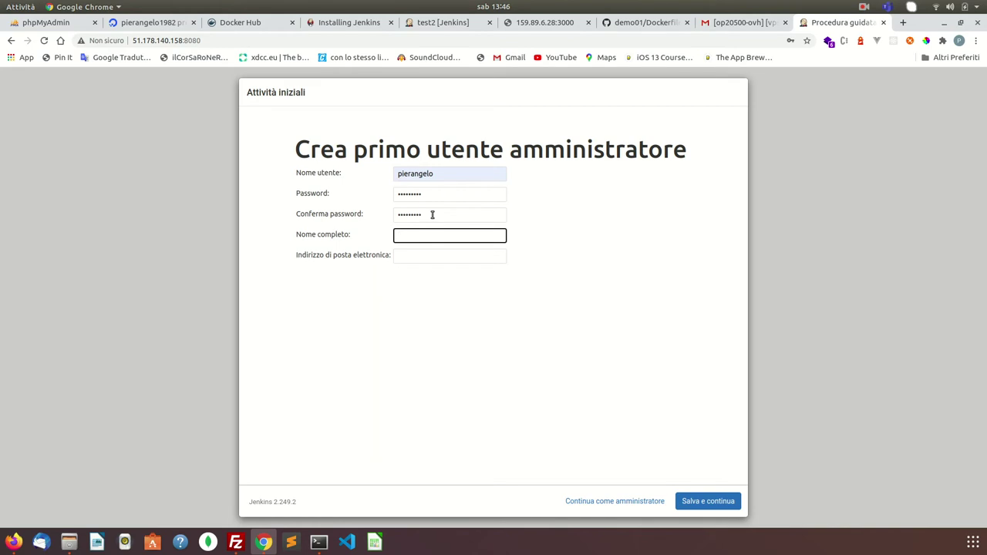
- Enter the admin's full name and e-mail, then save with 'Salva e continua'
text(pierangelo)
key(Tab)
text(pier)
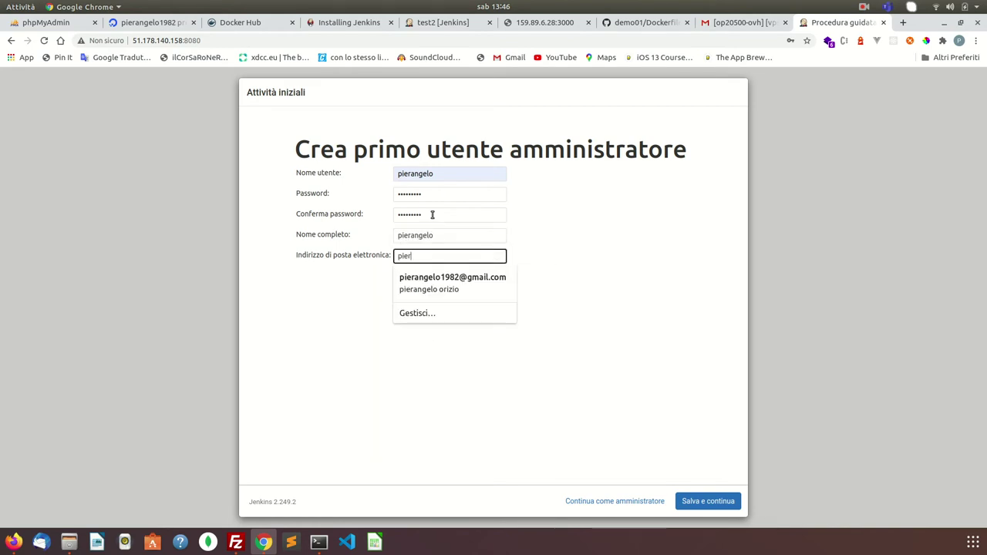
click(427, 288)
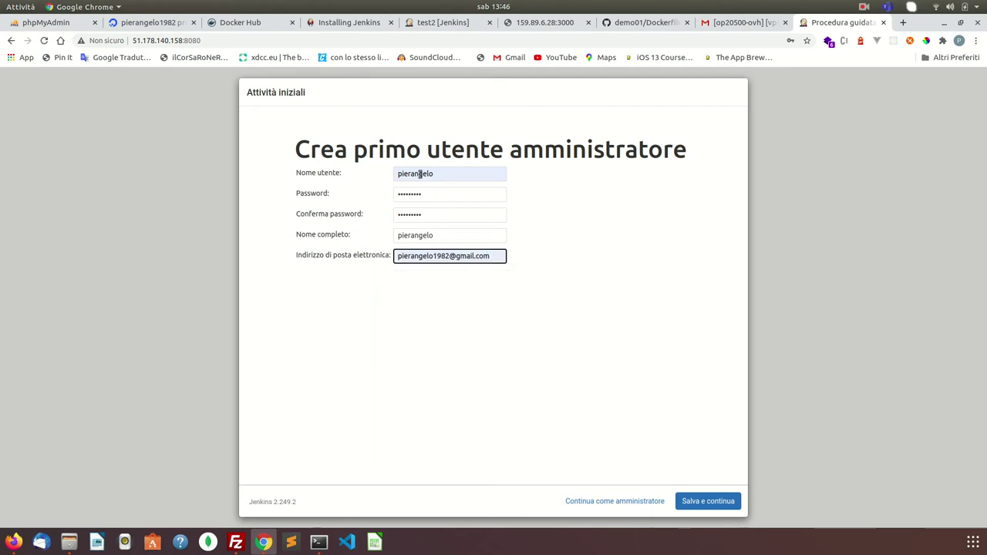
click(703, 505)
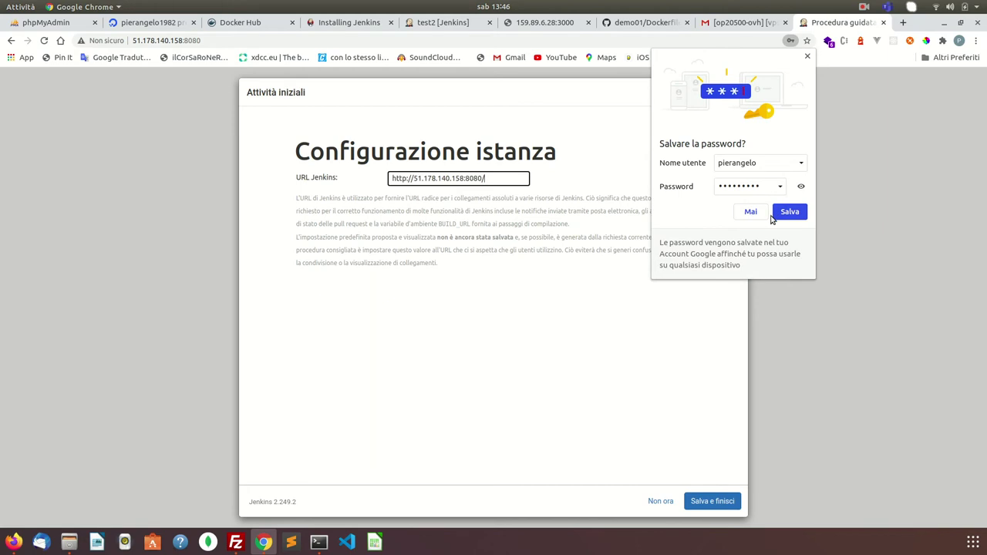
- Save the browser password, accept the Jenkins URL with 'Salva e finisci', and start using Jenkins
click(780, 218)
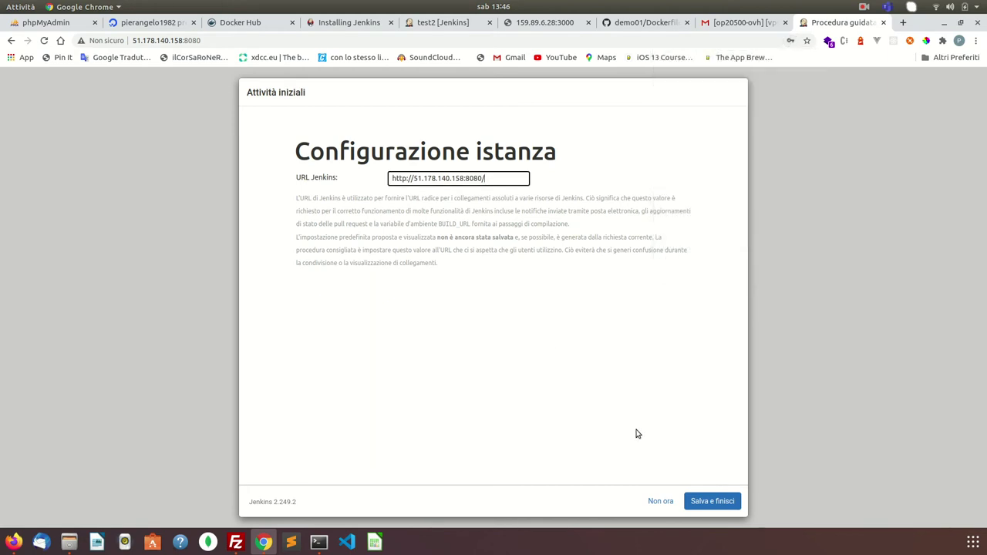
click(725, 506)
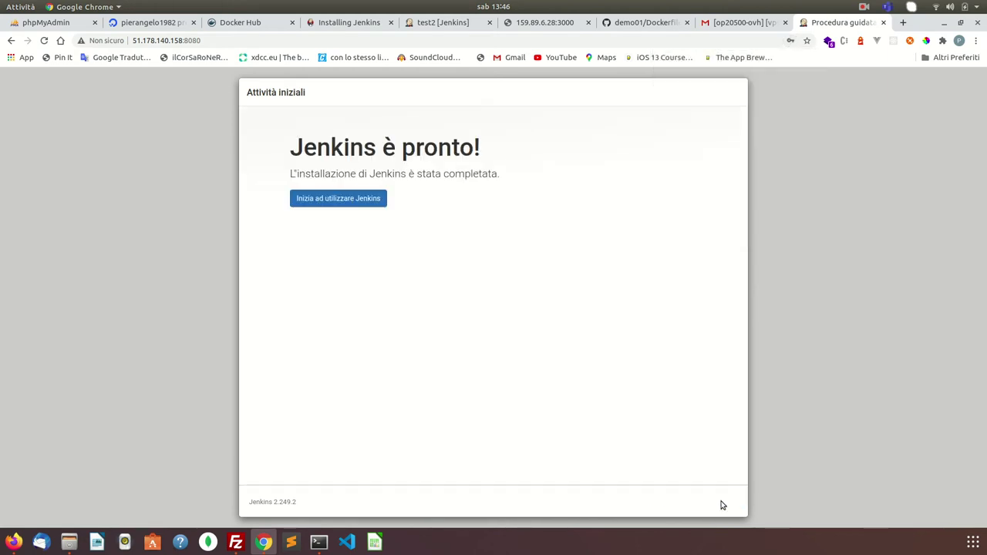
click(364, 201)
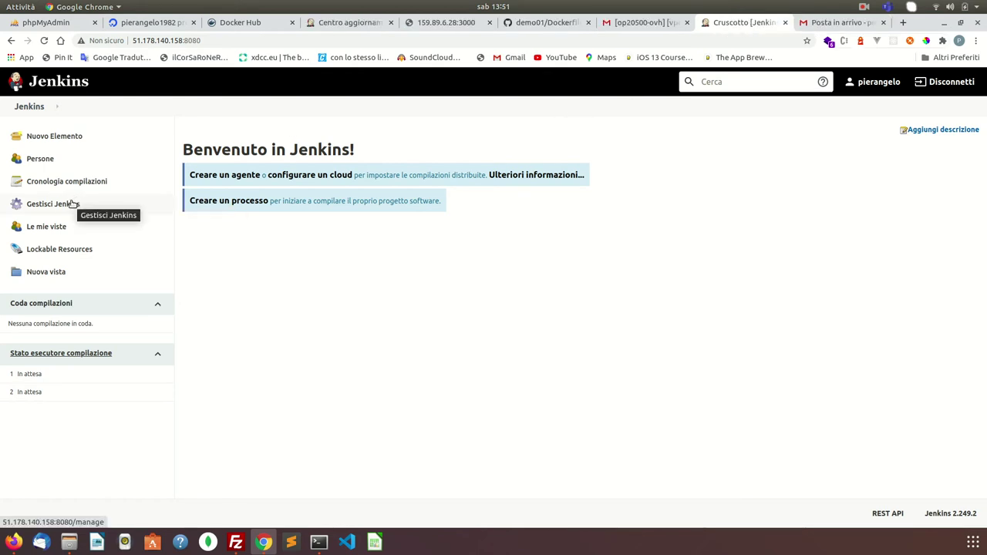
- Go to Gestisci Jenkins > Gestisci componenti aggiuntivi and show the Disponibili plugins
click(72, 204)
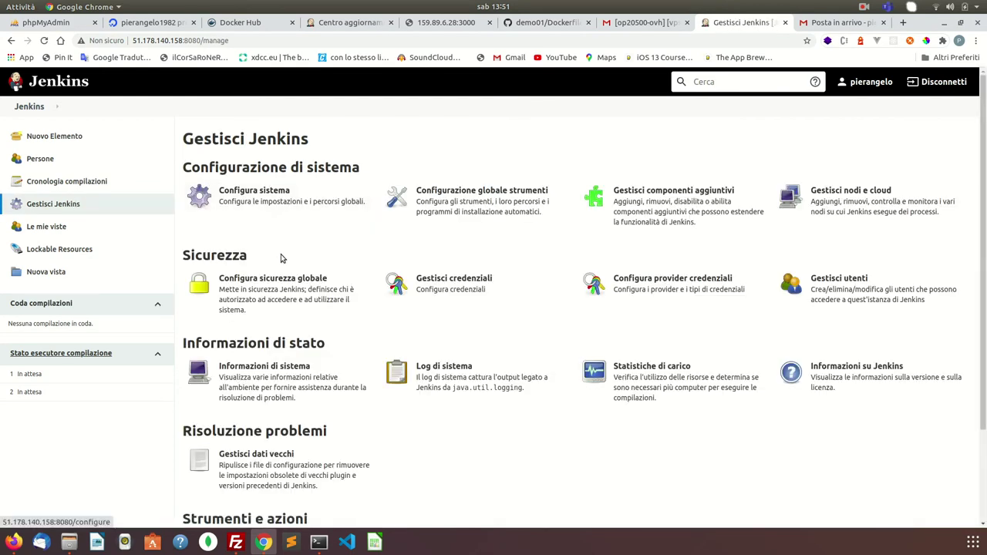
click(644, 200)
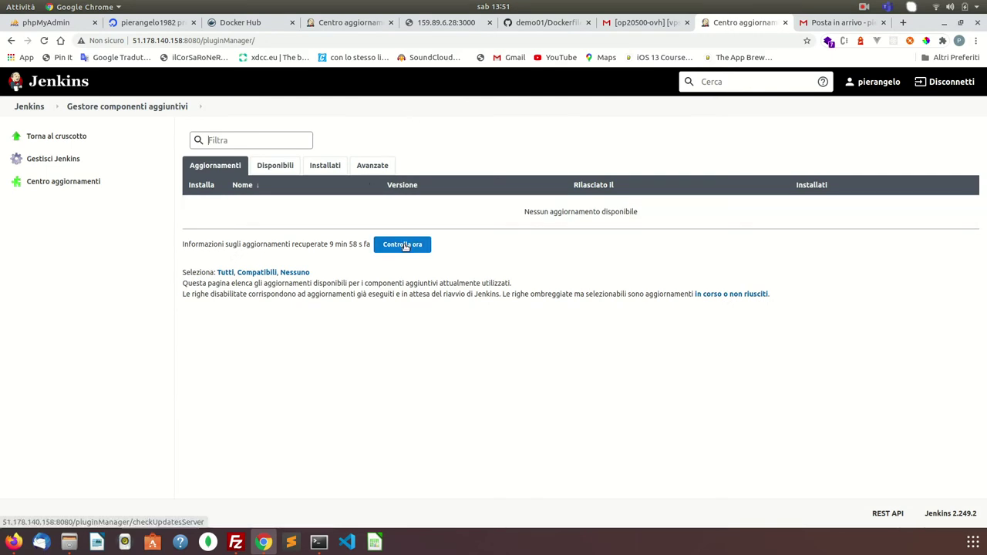
click(290, 168)
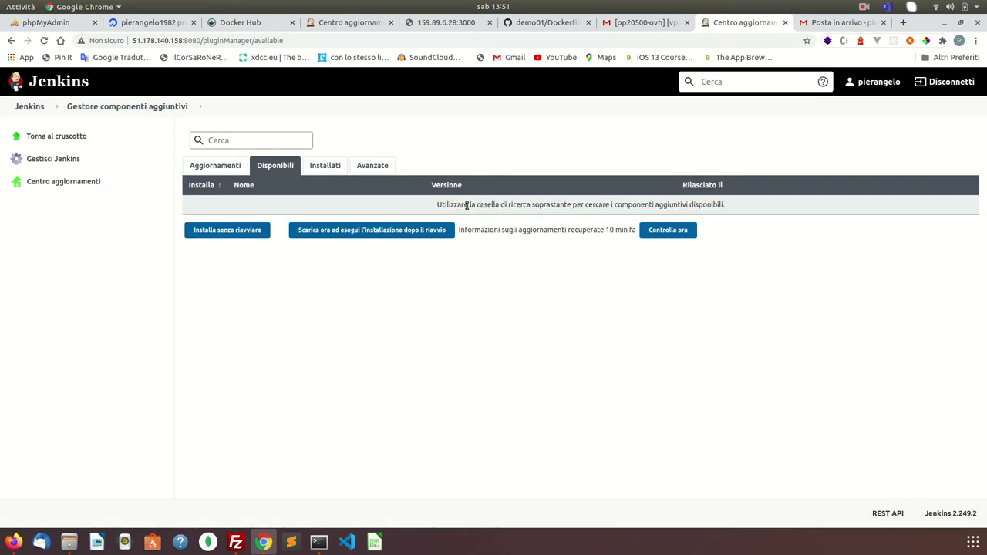
- Search 'docker' and tick Docker Pipeline 1.24 and Docker 1.2.1 for installation
click(249, 138)
text(docker)
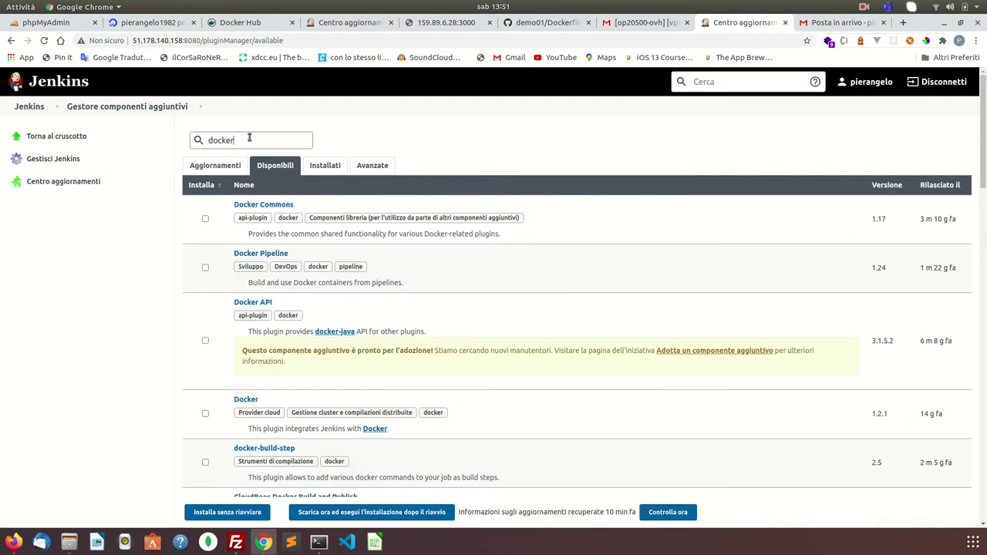
click(205, 267)
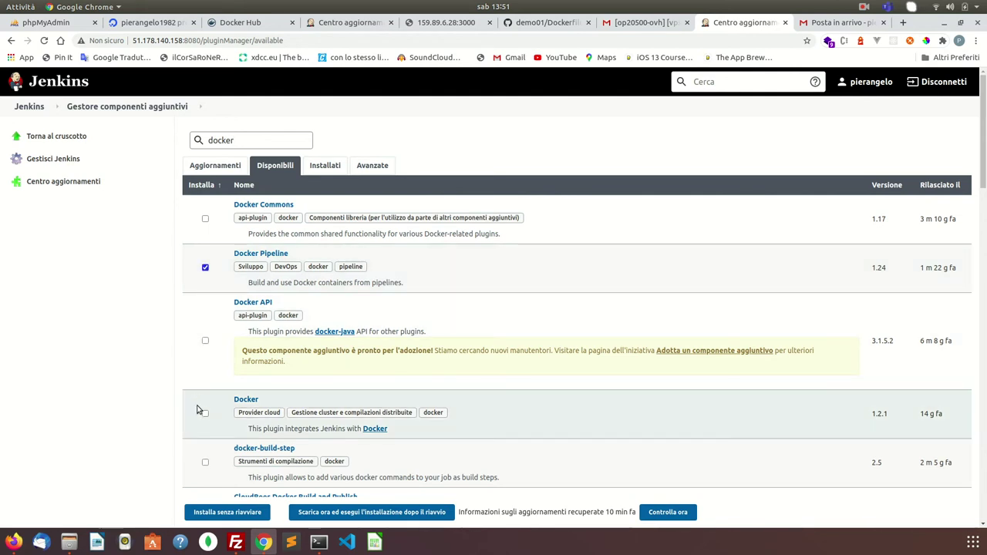
click(206, 414)
scroll(224, 424, down, 5)
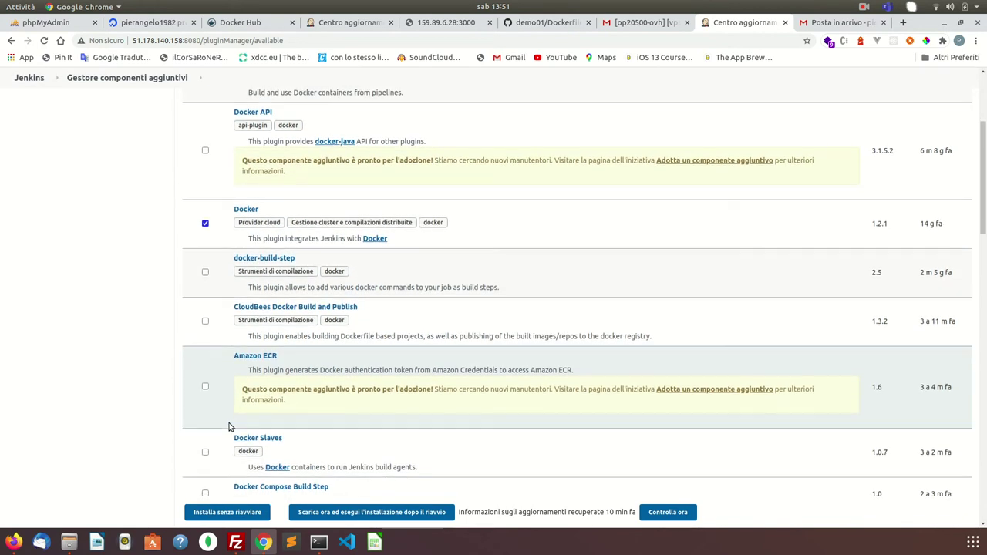
scroll(228, 426, down, 5)
scroll(229, 426, down, 1)
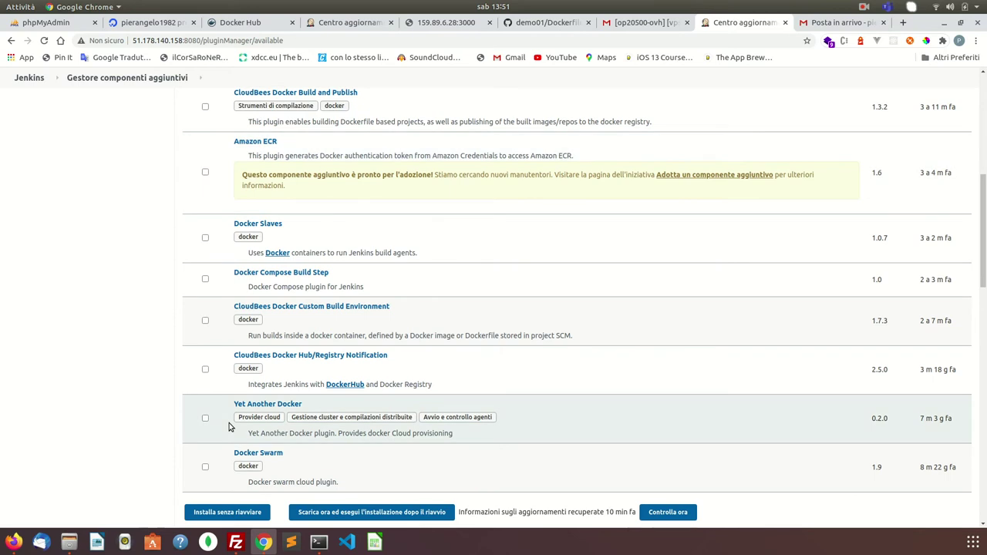
scroll(228, 426, down, 3)
scroll(228, 426, down, 2)
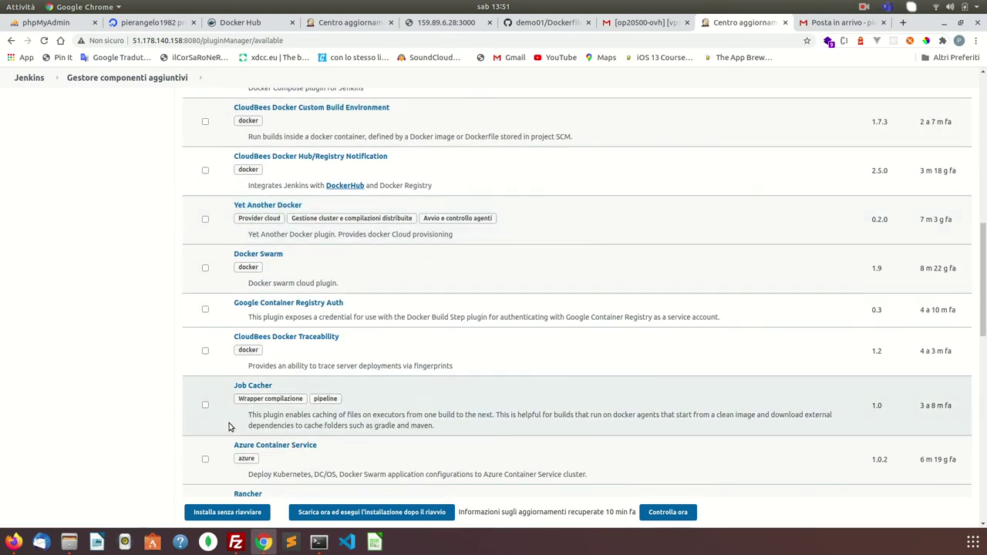
scroll(228, 427, down, 16)
scroll(228, 426, down, 3)
key(Home)
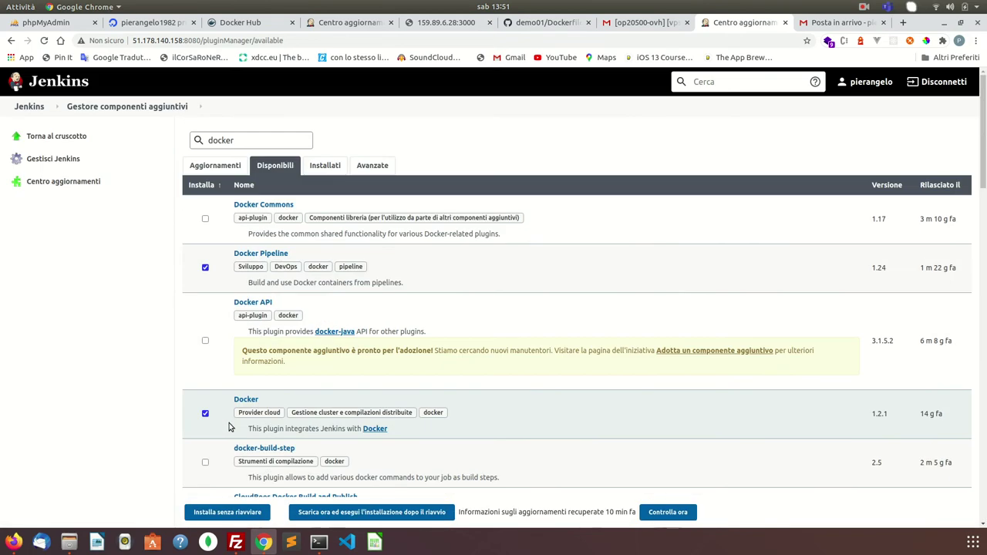
scroll(228, 427, down, 3)
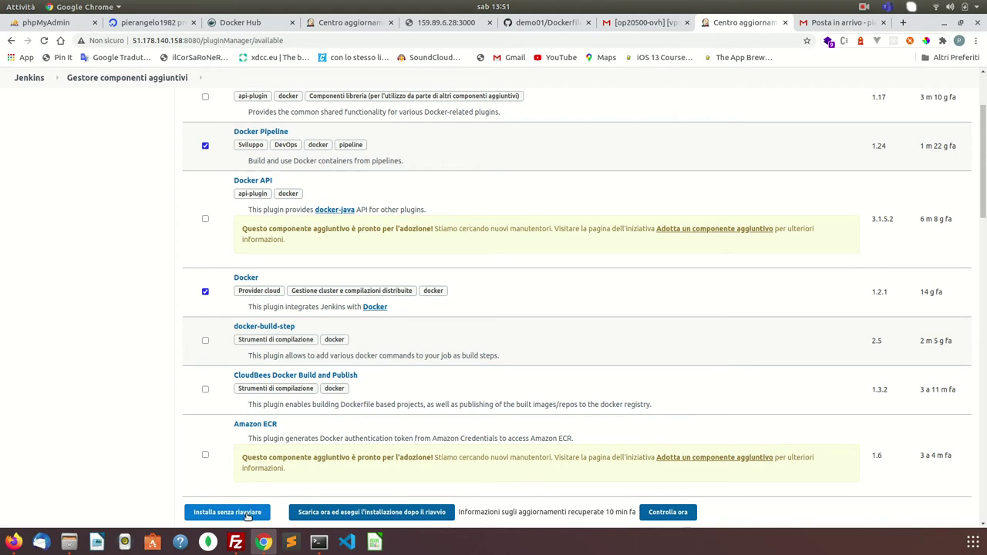
- Install the two selected Docker plugins without restarting, then return to the Jenkins dashboard
click(248, 516)
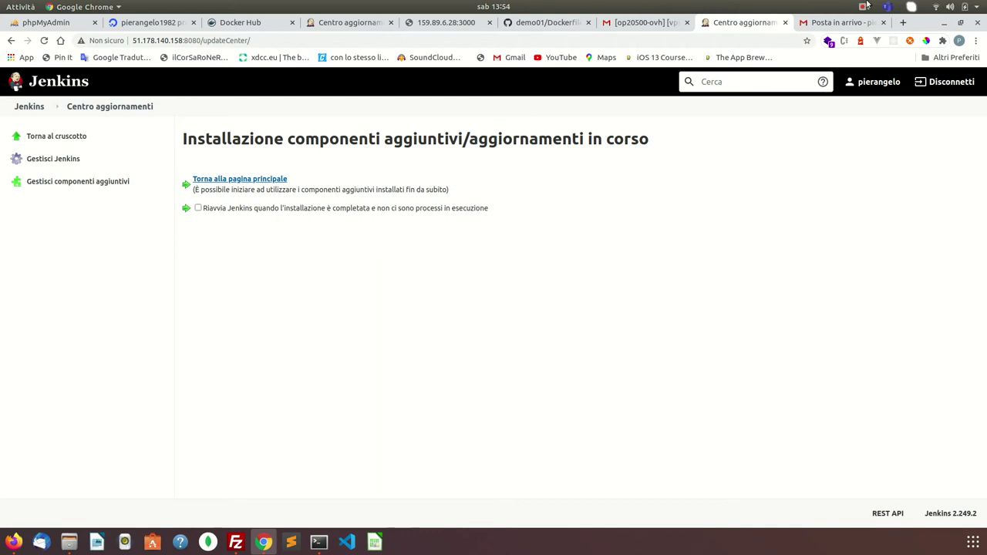
click(863, 7)
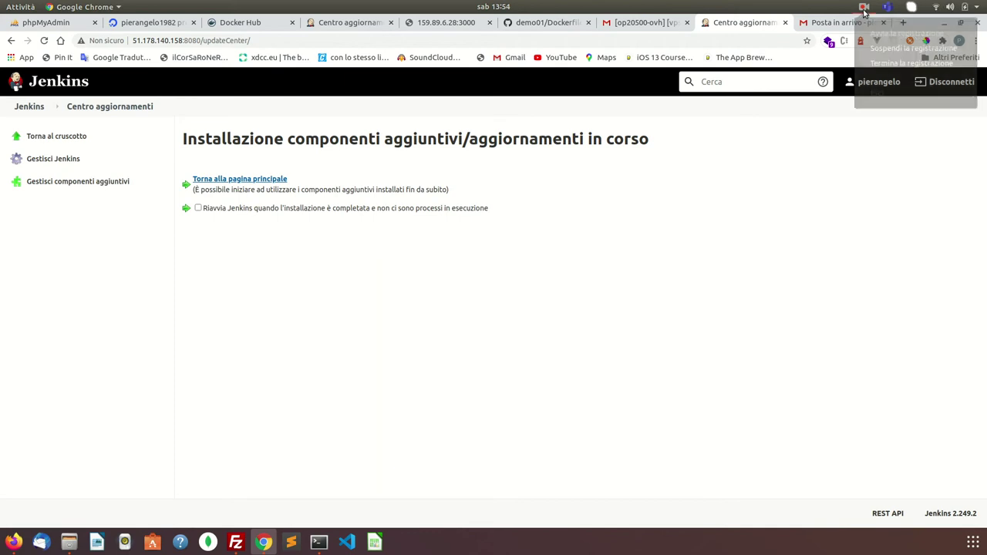
click(886, 52)
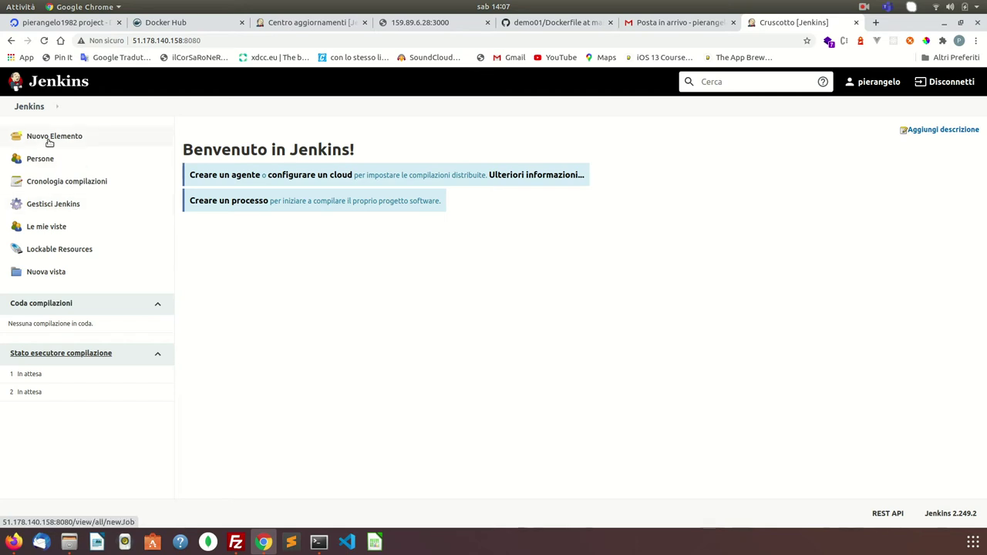
- Add a new credential in Gestisci credenziali > Jenkins > Credenziali globali, keeping the Nome utente e password type
click(62, 209)
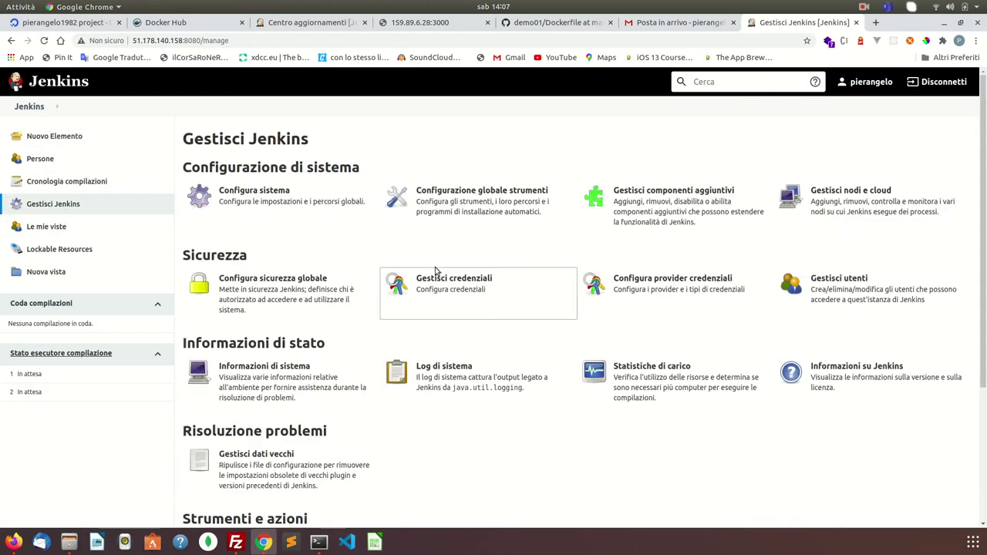
click(434, 279)
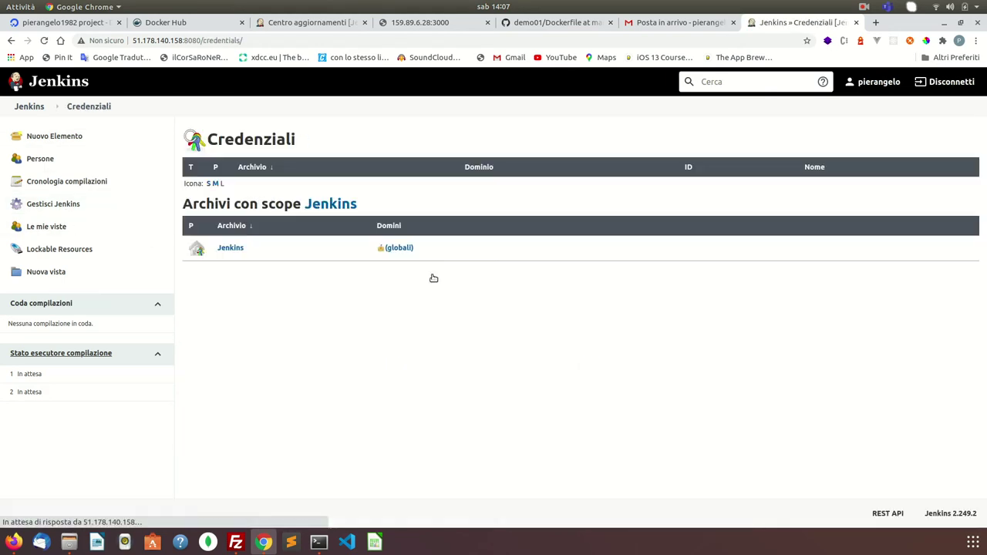
click(233, 249)
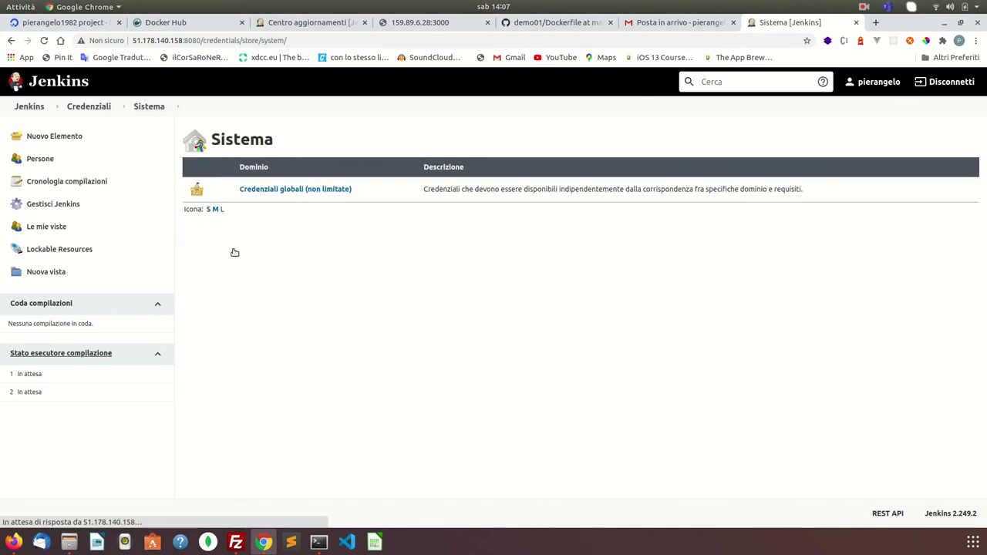
click(297, 191)
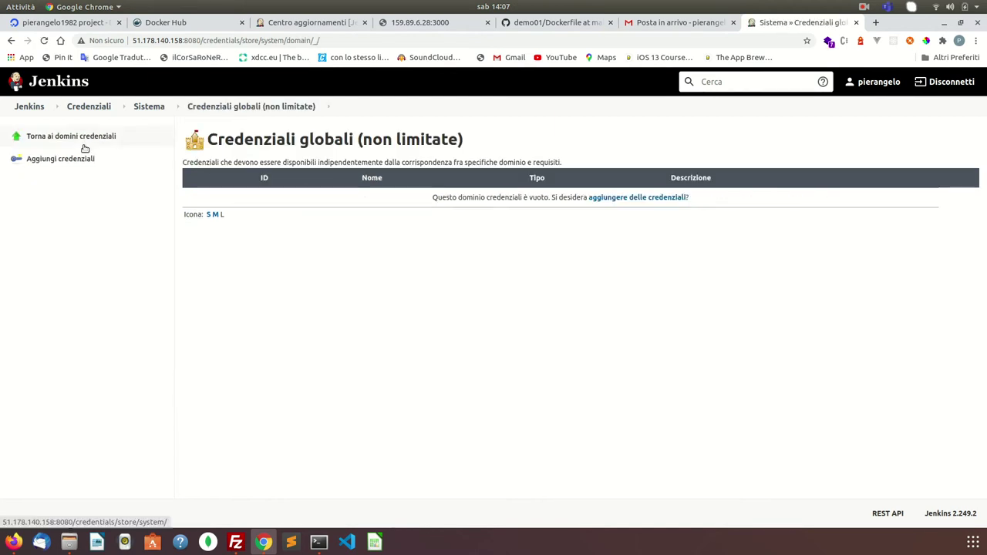
click(66, 159)
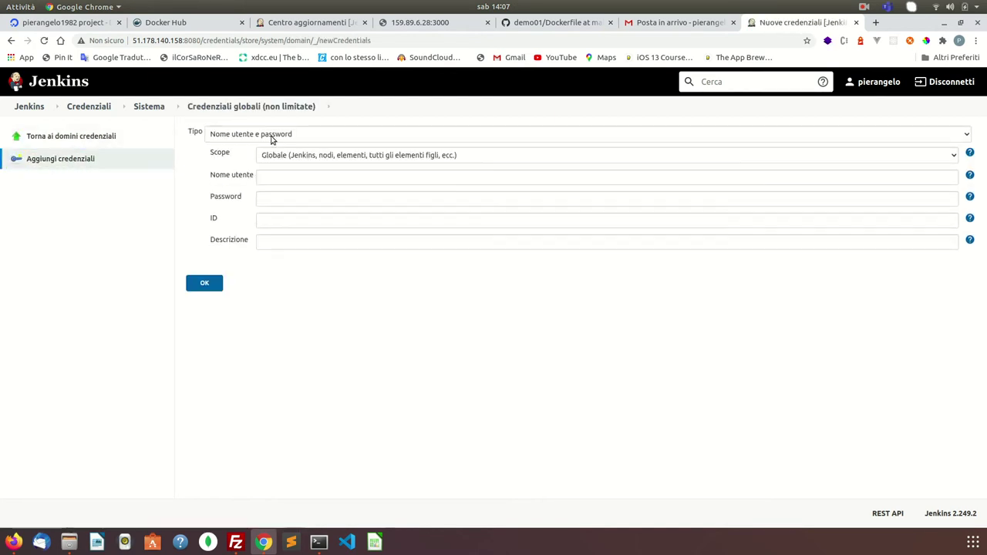
click(272, 138)
click(285, 129)
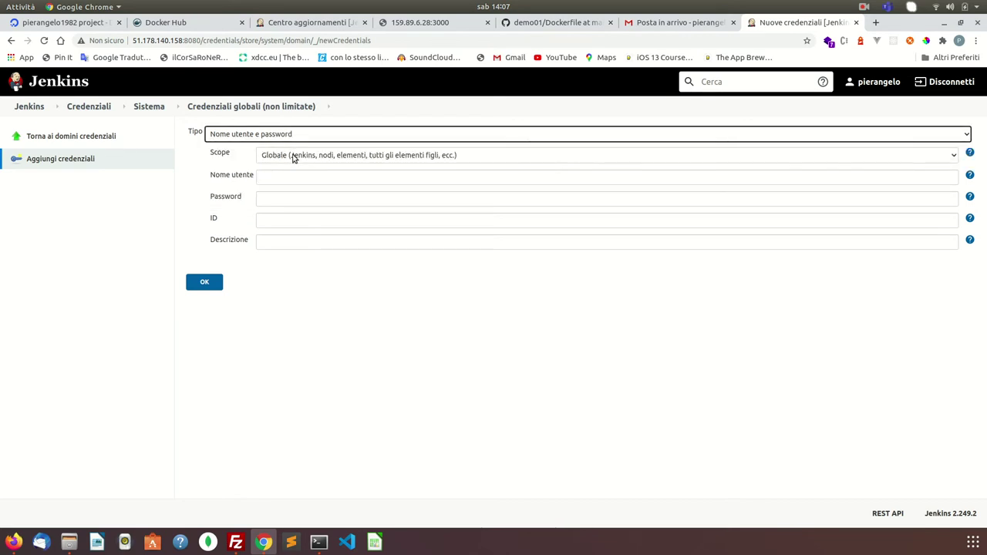
click(198, 23)
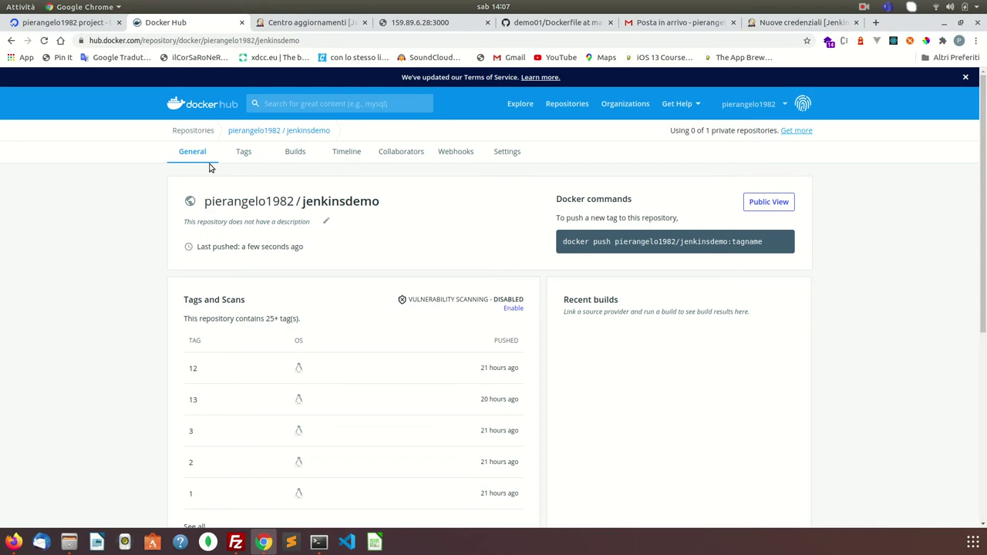
right_click(209, 167)
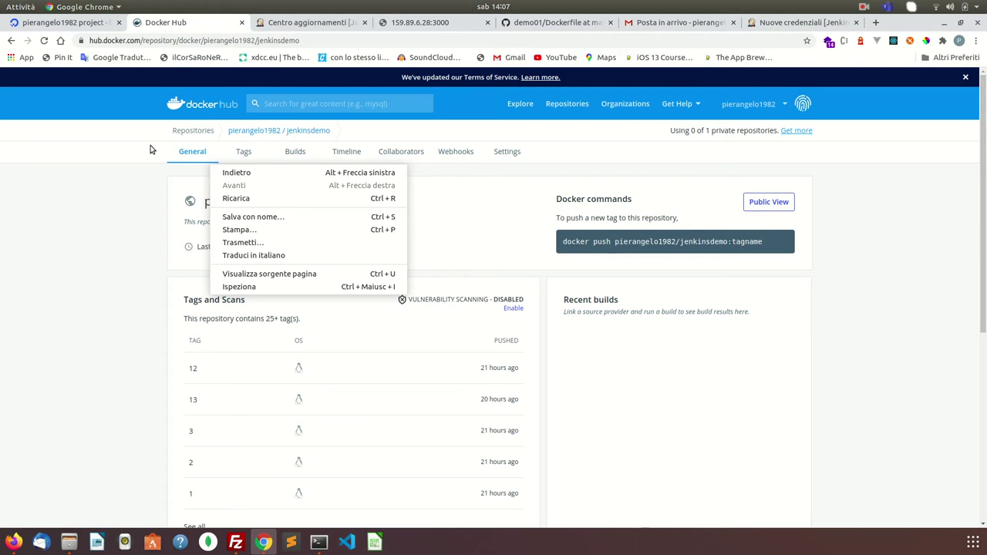
click(770, 23)
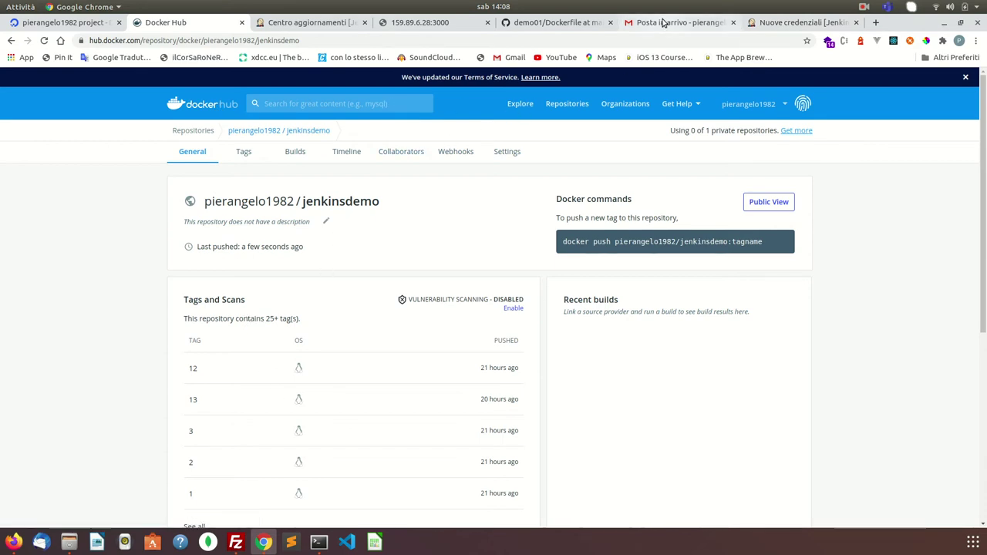
click(802, 22)
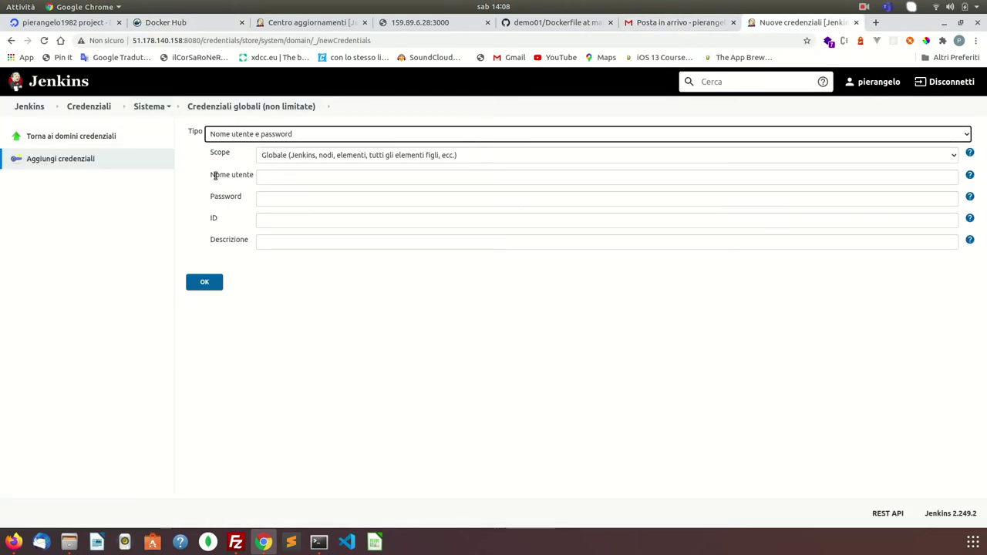
- Enter the Docker Hub username and password, ID dockerhub and description 'my dockerhub credentials', and save
click(306, 176)
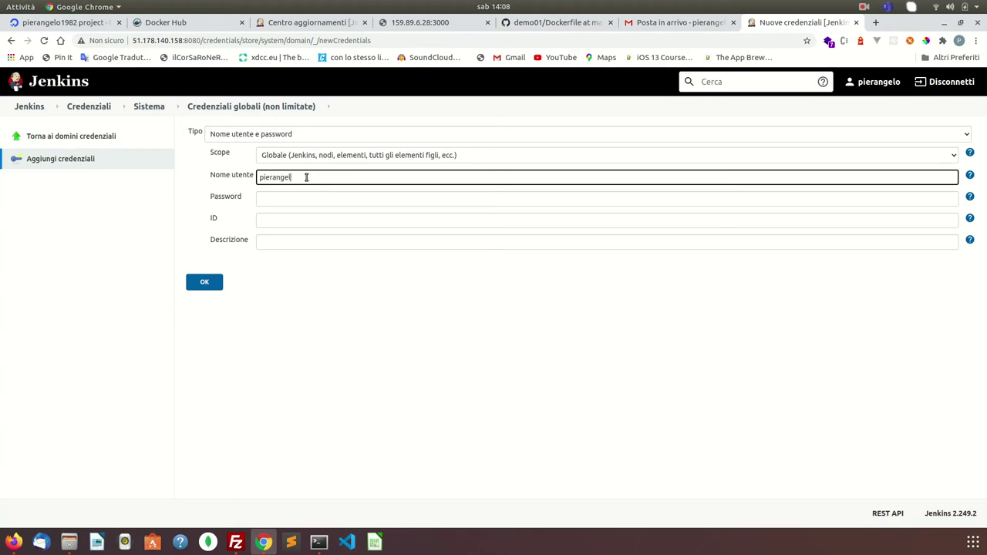
key(Tab)
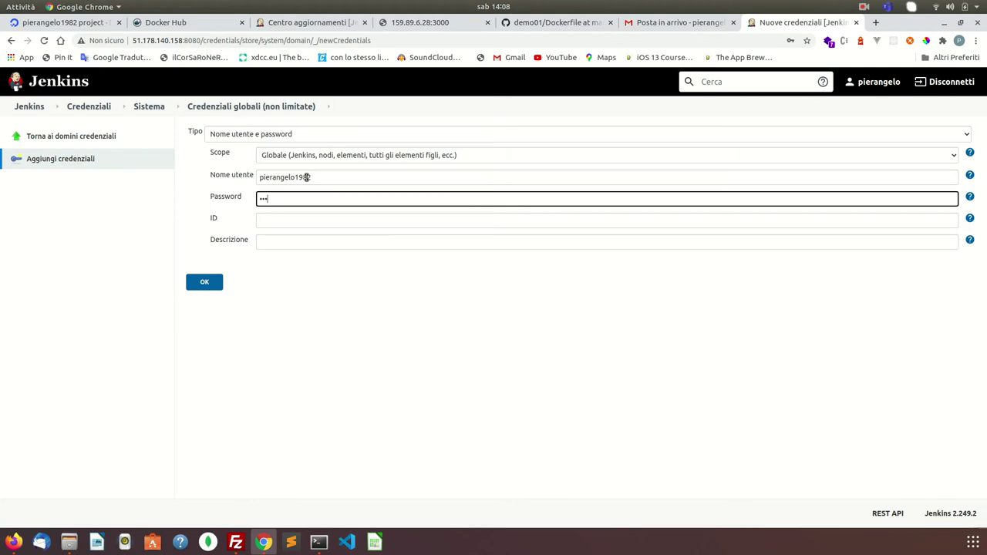
key(Tab)
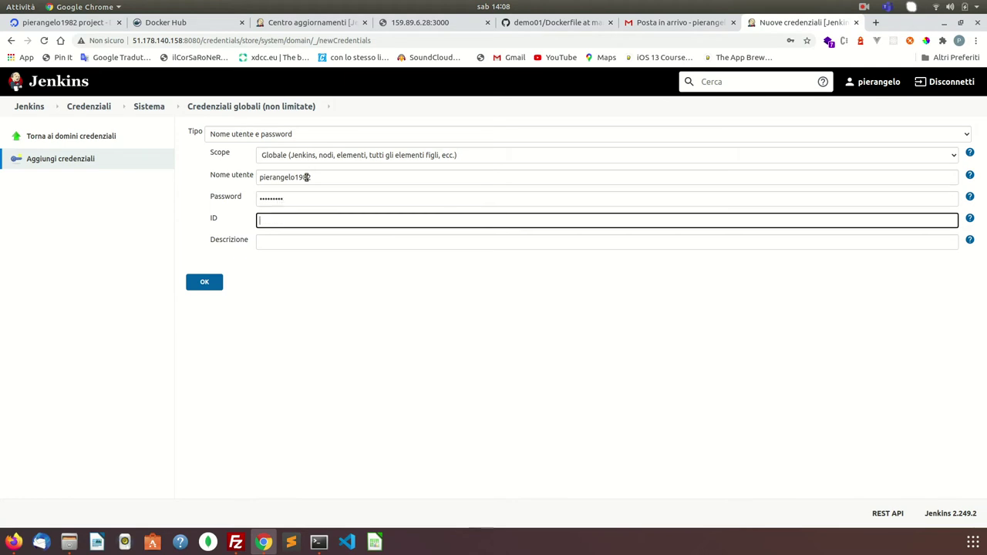
text(dockerbub)
key(Tab)
double_click(284, 219)
click(279, 240)
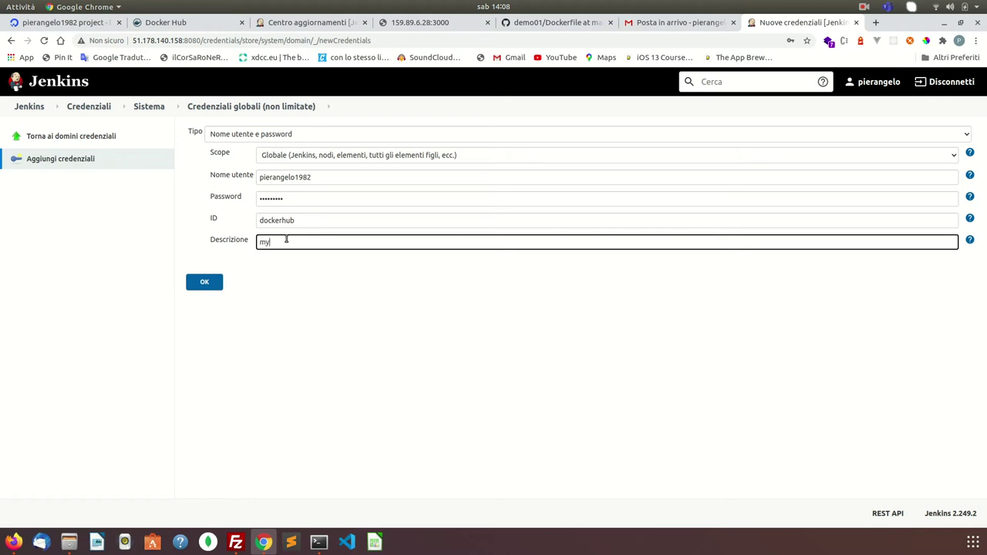
text(dockerh)
click(203, 282)
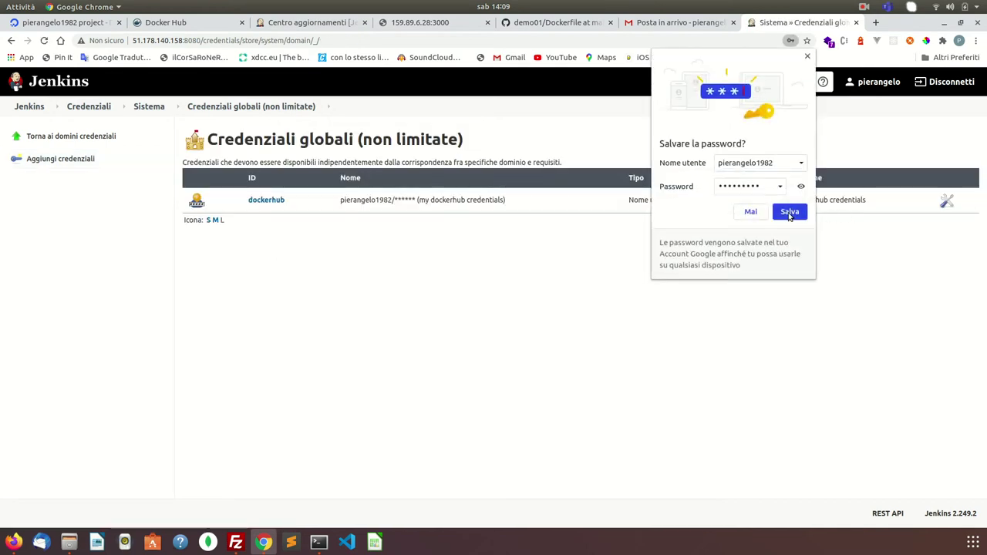
- Let Chrome save the password, then create a Pipeline item named 'test' via Nuovo Elemento
click(790, 213)
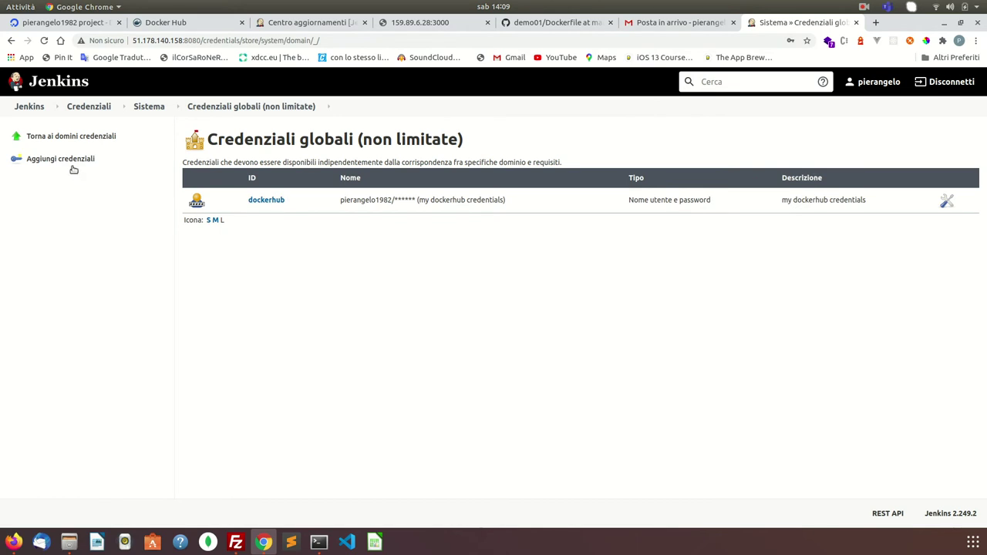
click(34, 107)
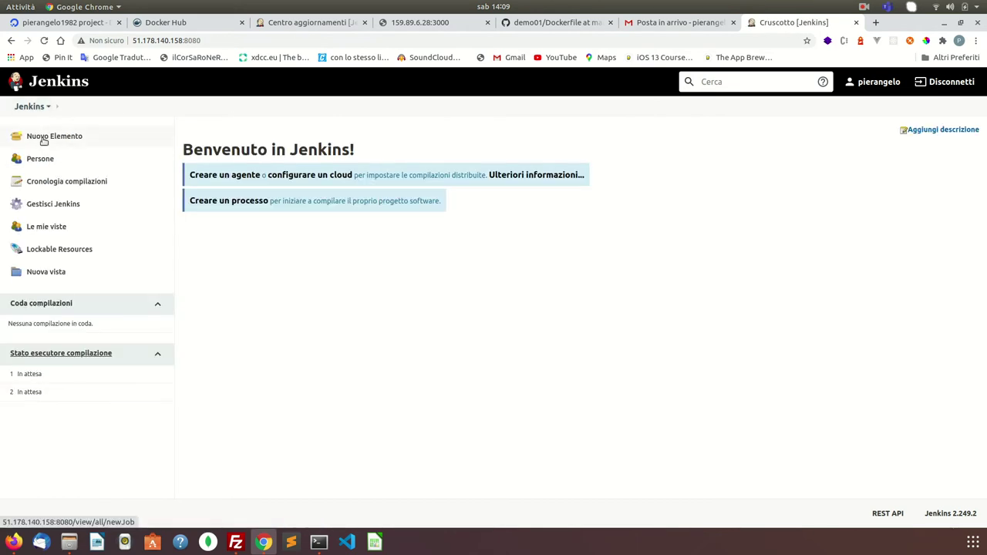
click(44, 140)
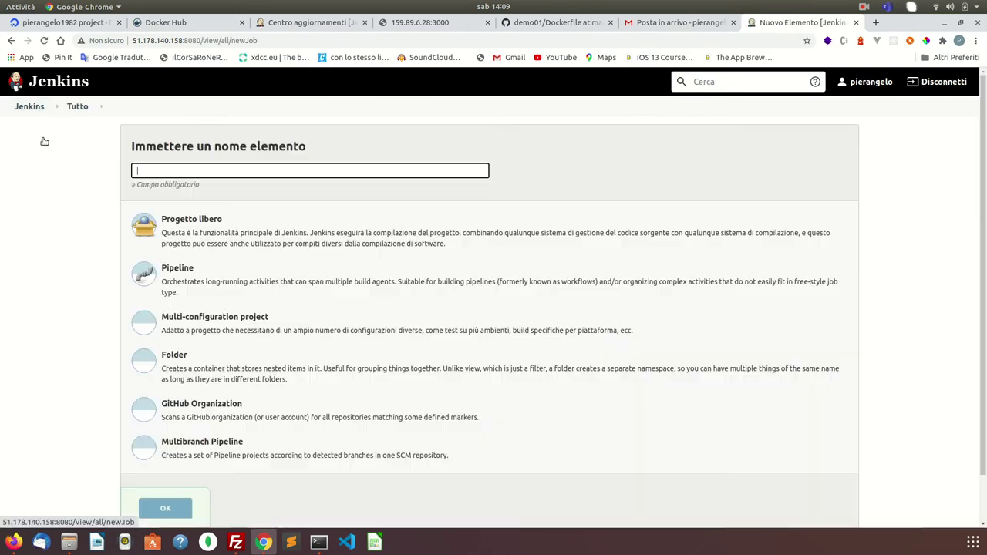
click(178, 271)
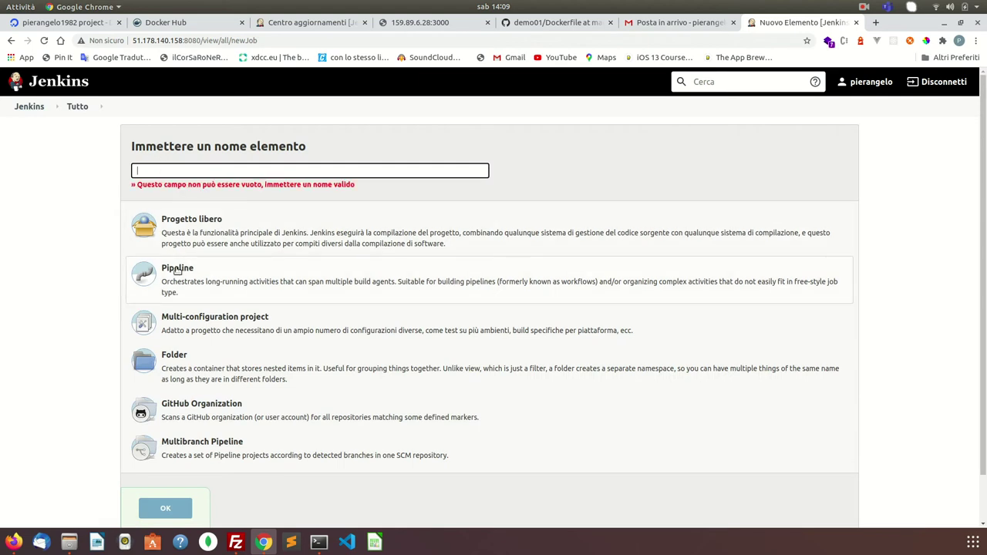
click(186, 170)
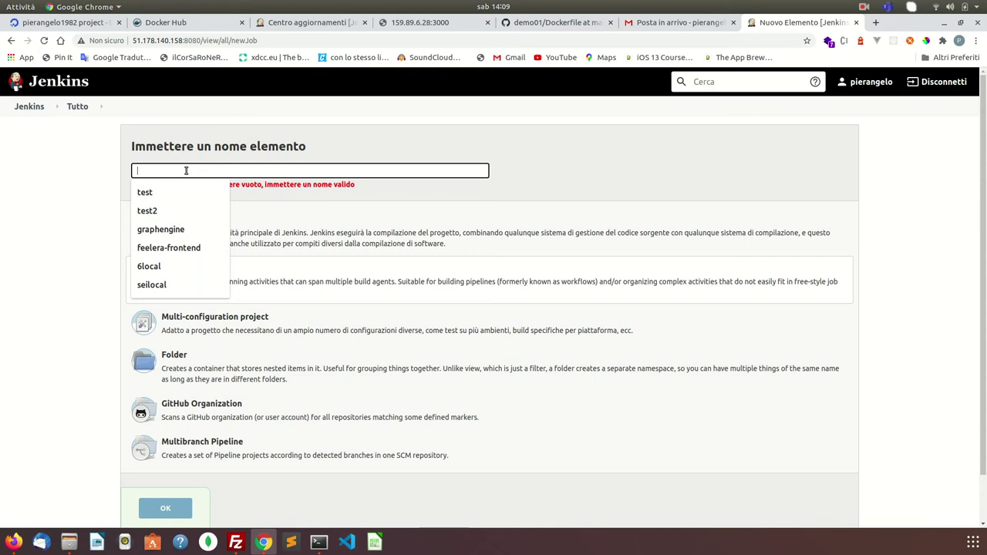
text(test)
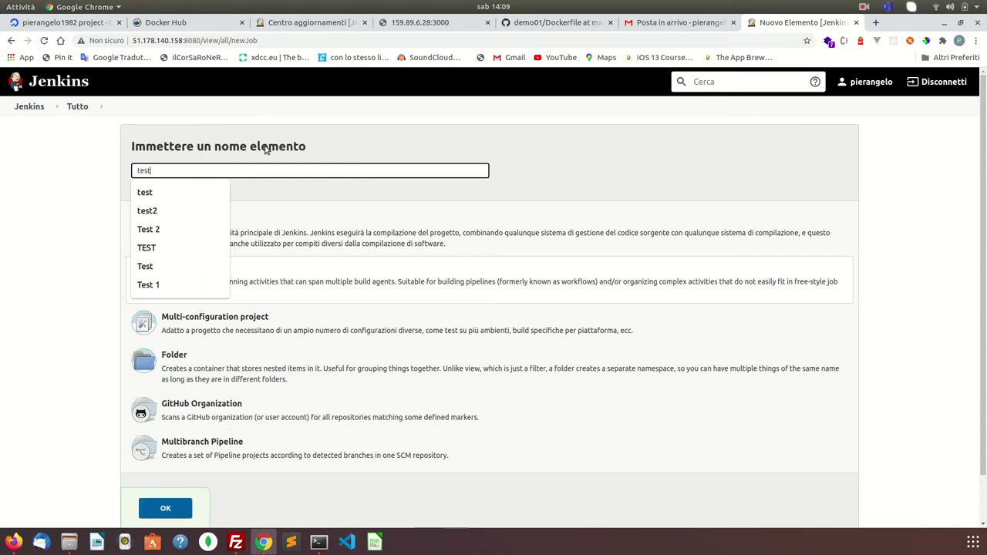
key(Escape)
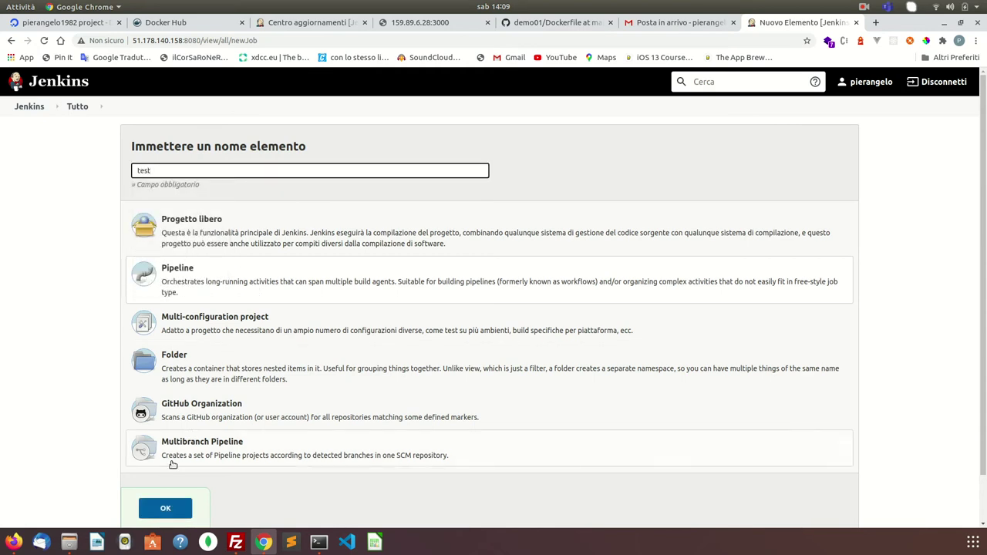
click(160, 510)
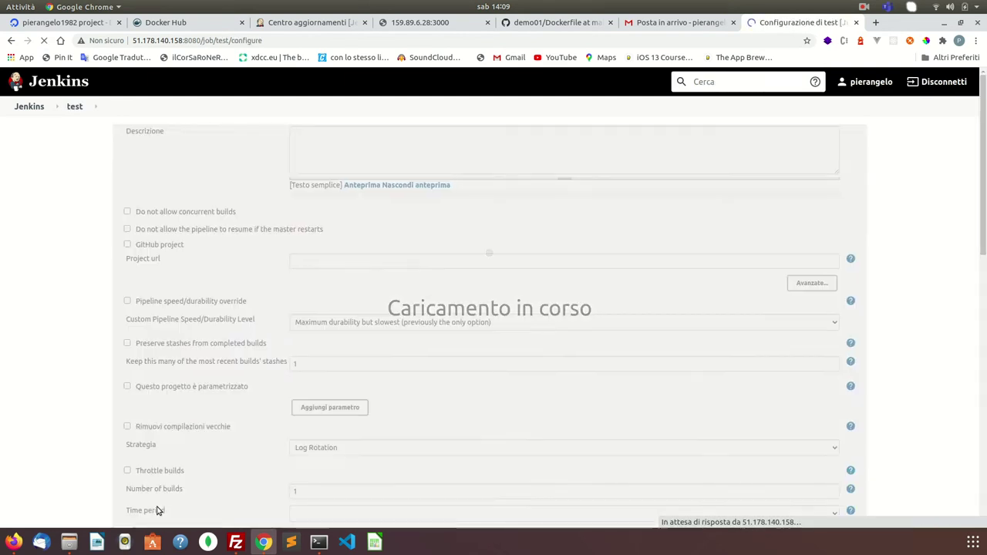
- Scroll to the Pipeline section and place the cursor in the empty Script editor
scroll(314, 401, down, 1)
scroll(314, 401, down, 10)
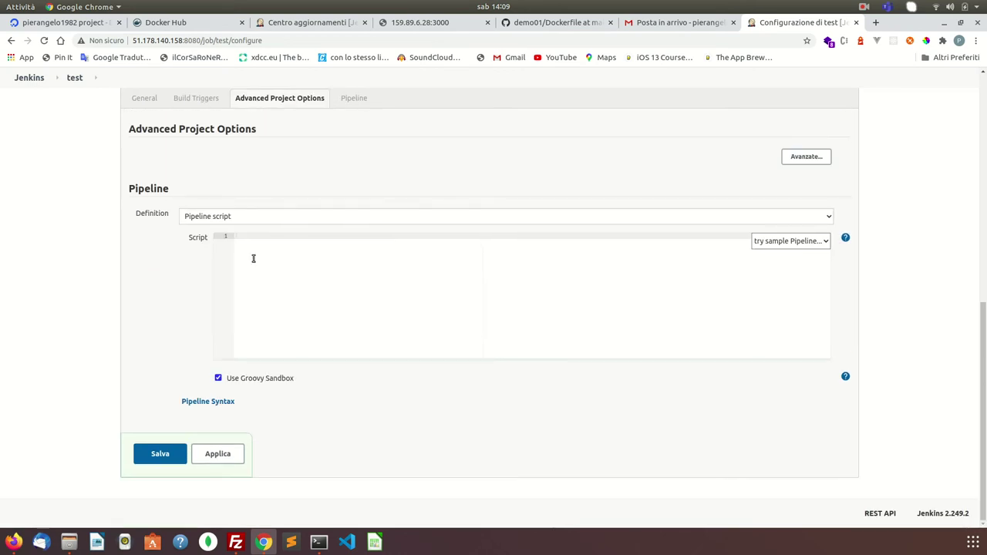
click(253, 257)
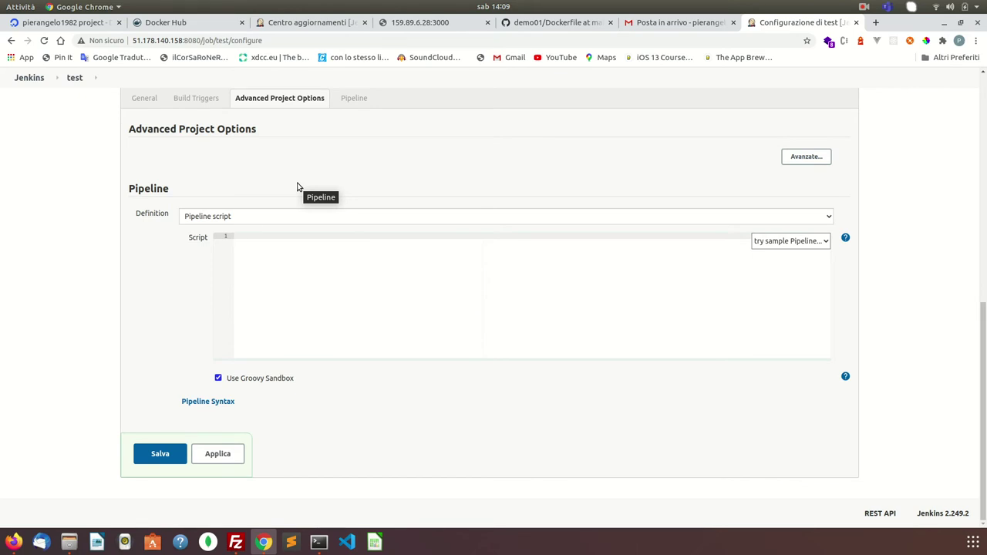
- Check the test2 pipeline's Stage View on the original Jenkins server, then return to the demo01 Dockerfile
click(311, 24)
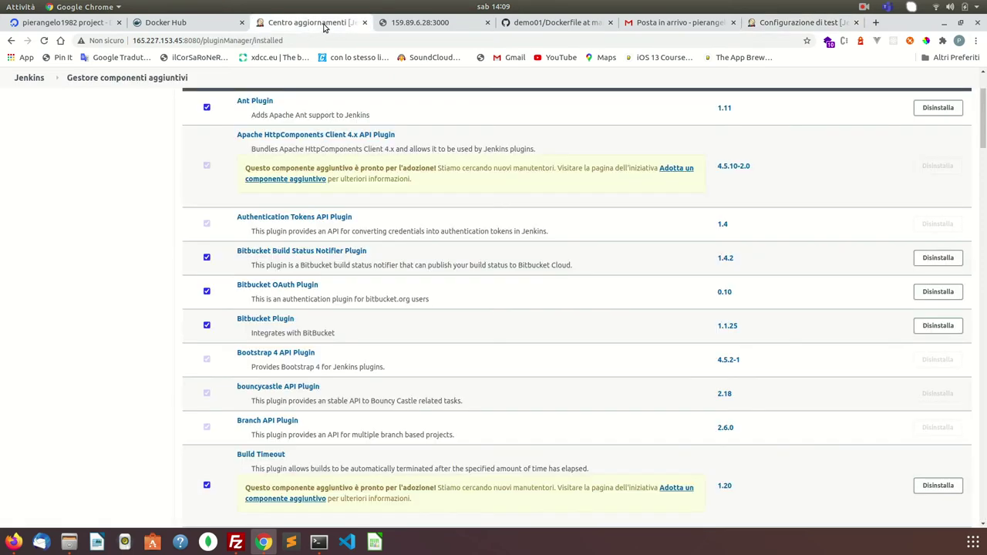
scroll(293, 193, up, 3)
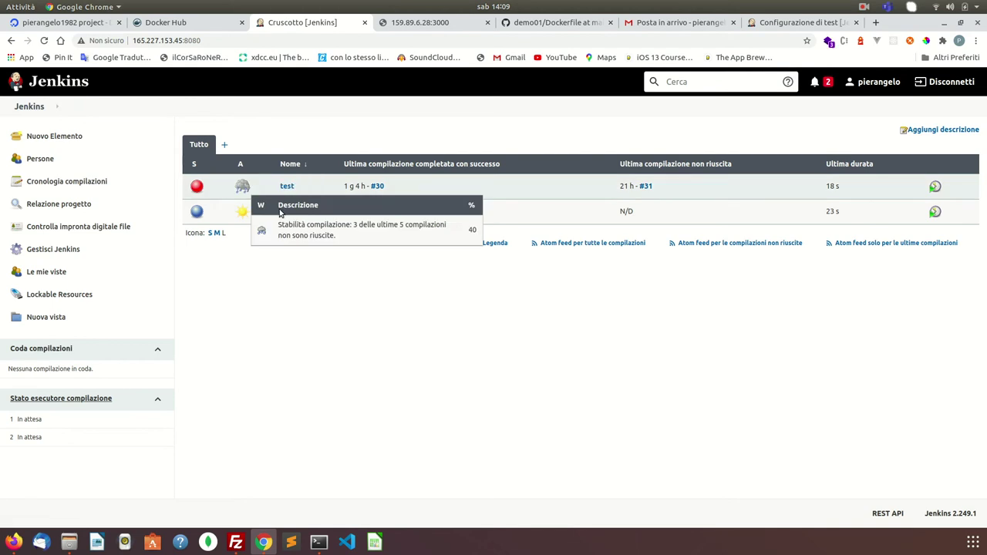
click(289, 212)
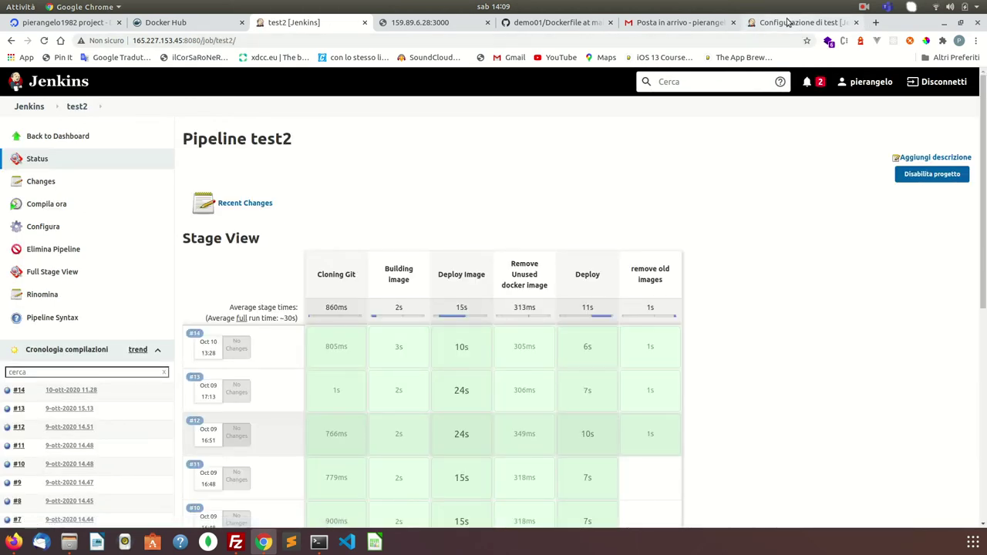
click(572, 23)
scroll(506, 118, up, 2)
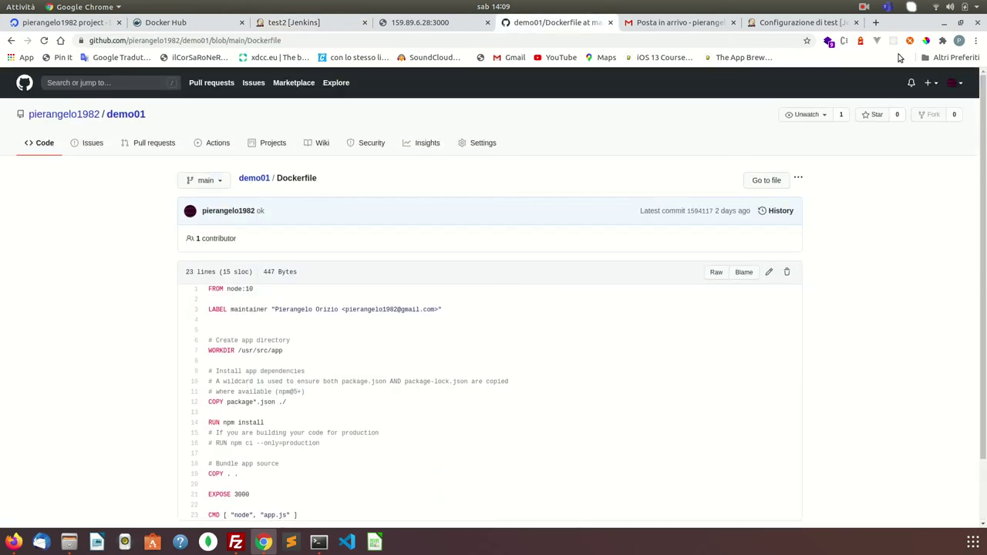
- Open the jenkins-docker.txt gist from Your gists and copy its 'pipeline {' line
click(960, 85)
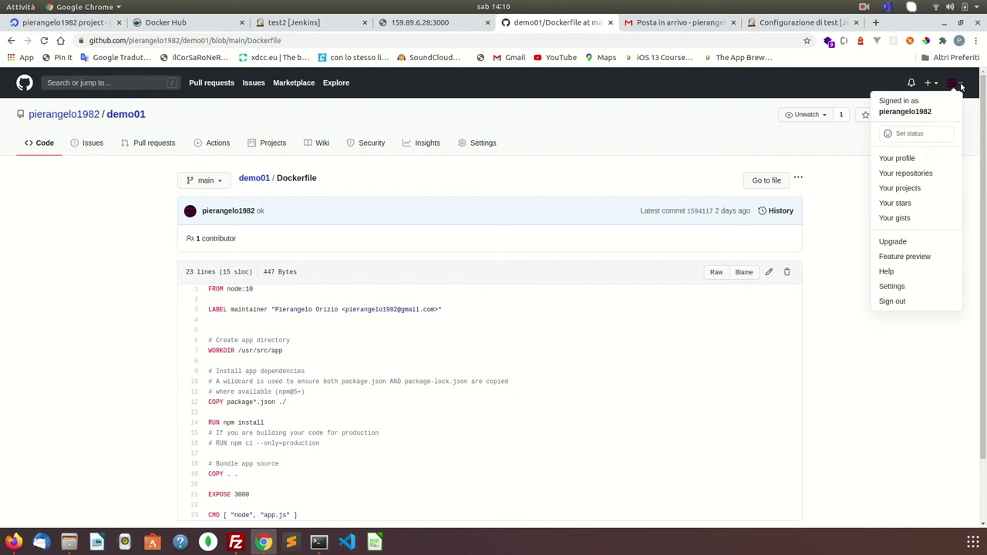
click(891, 217)
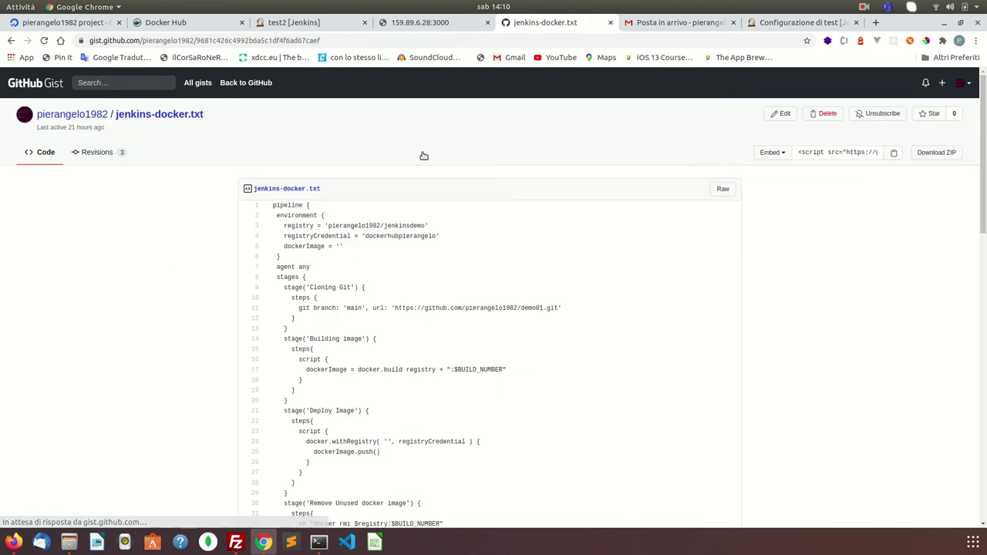
scroll(286, 225, down, 10)
scroll(286, 225, up, 10)
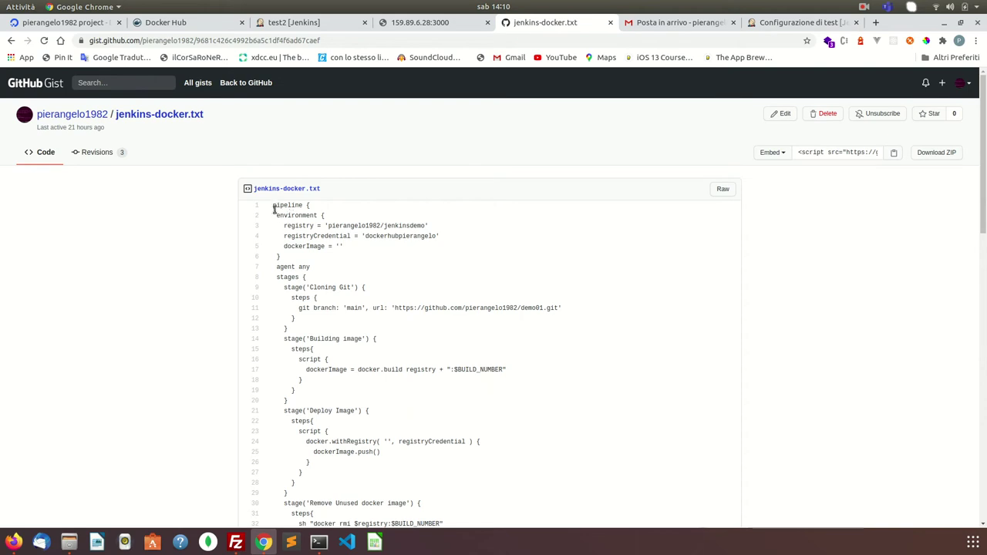
drag(270, 205, 327, 207)
key(ctrl+c)
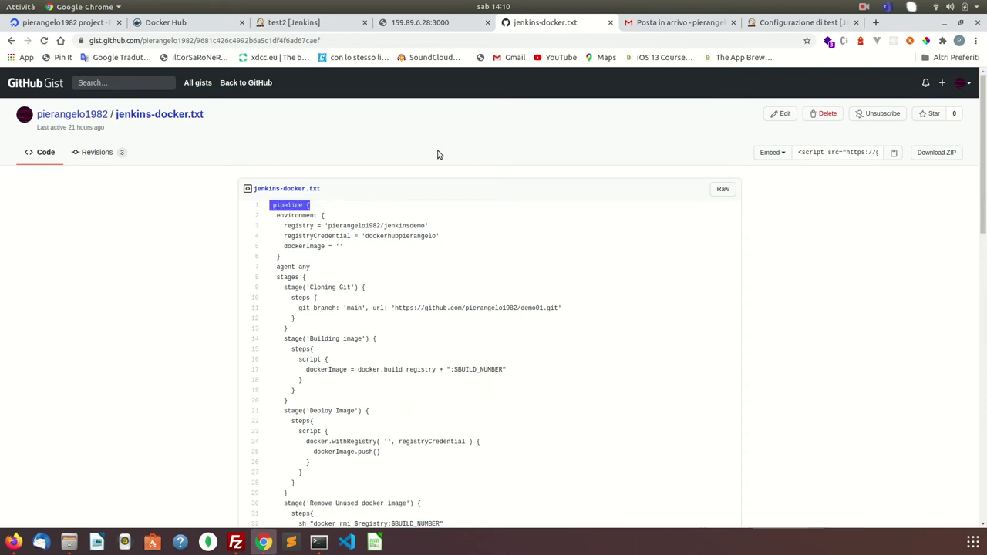
click(449, 24)
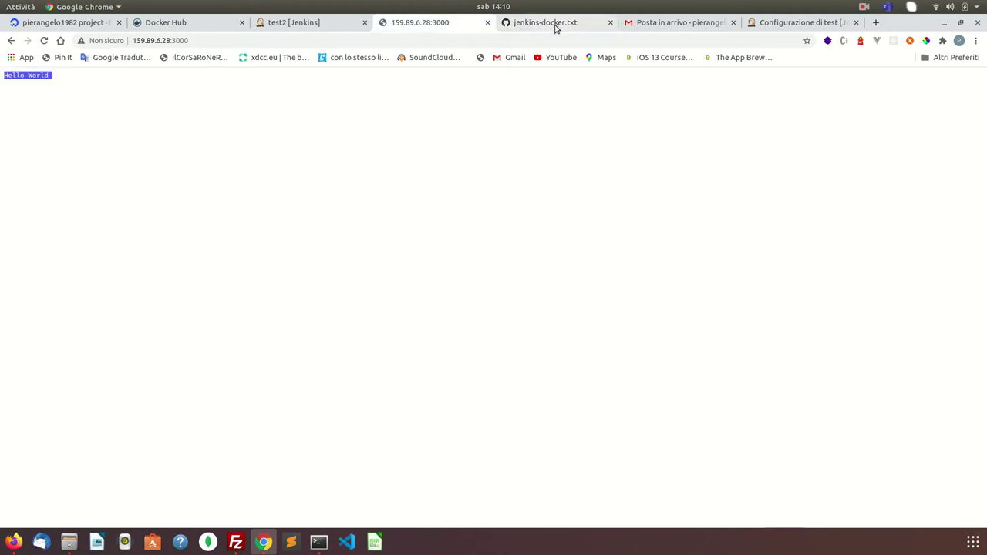
- Start the script with 'pipeline {' and its closing brace, dismissing an accidental save dialog
click(770, 25)
key(ctrl+v)
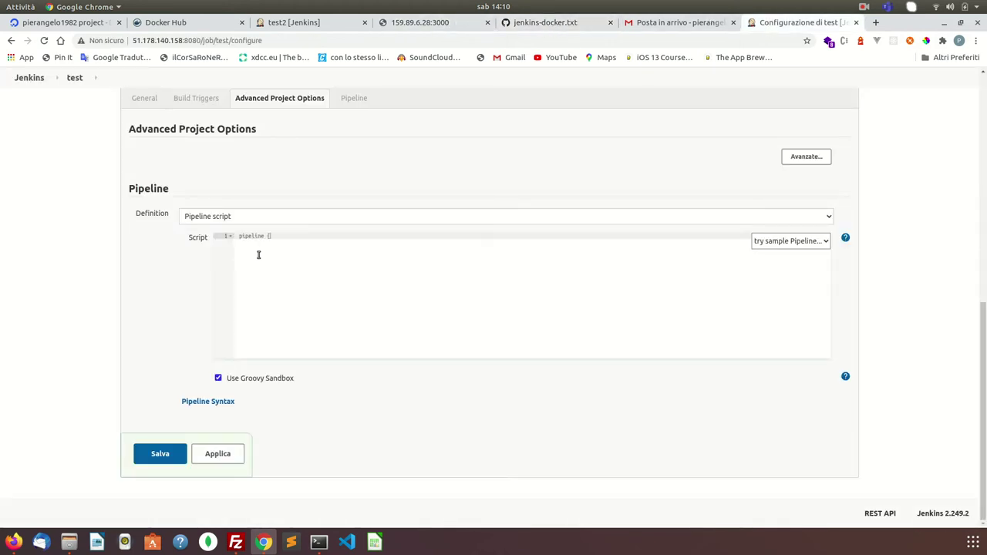
text(})
key(Left)
key(Return)
key(Return)
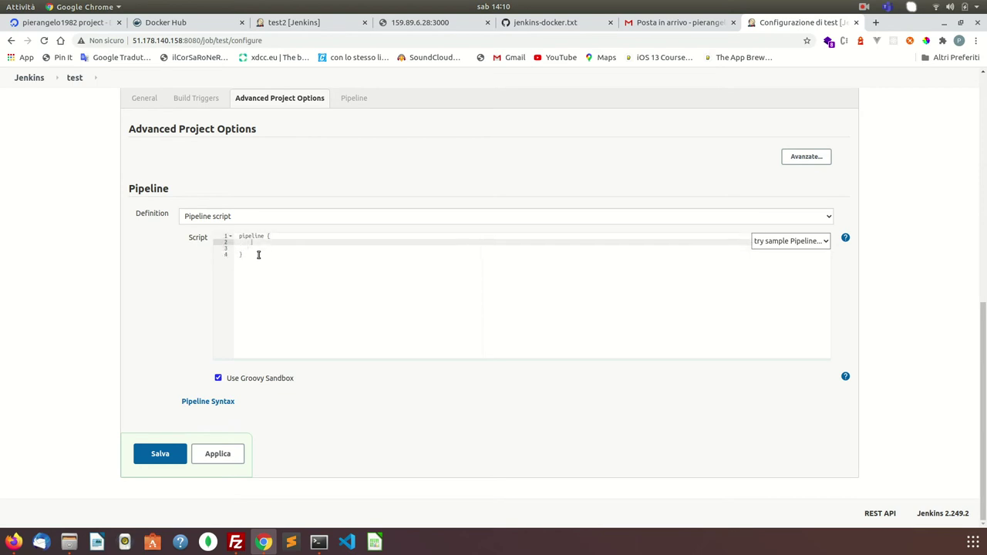
key(ctrl+s)
click(198, 39)
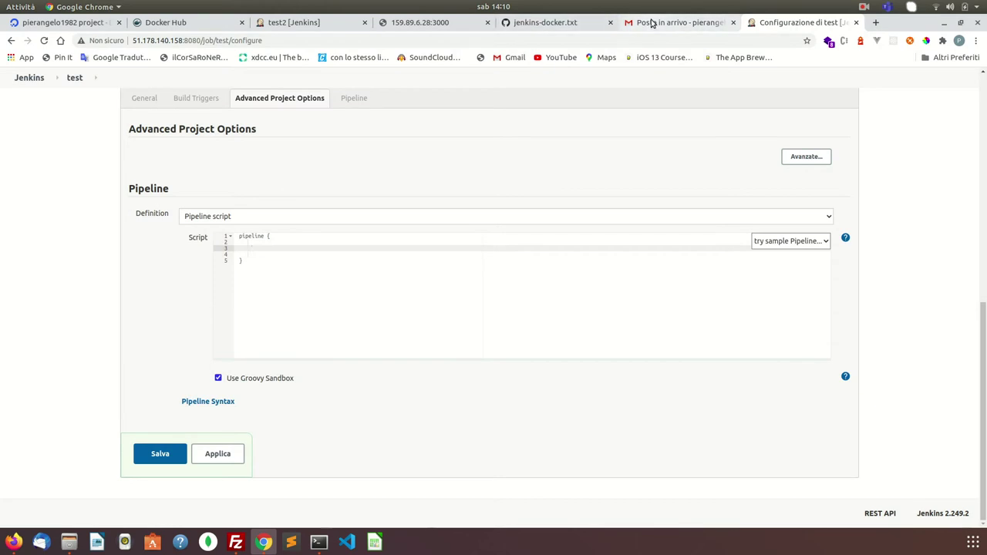
- Copy the environment block from the jenkins-docker.txt gist and paste it inside the pipeline block
click(578, 23)
drag(276, 215, 310, 259)
key(ctrl+c)
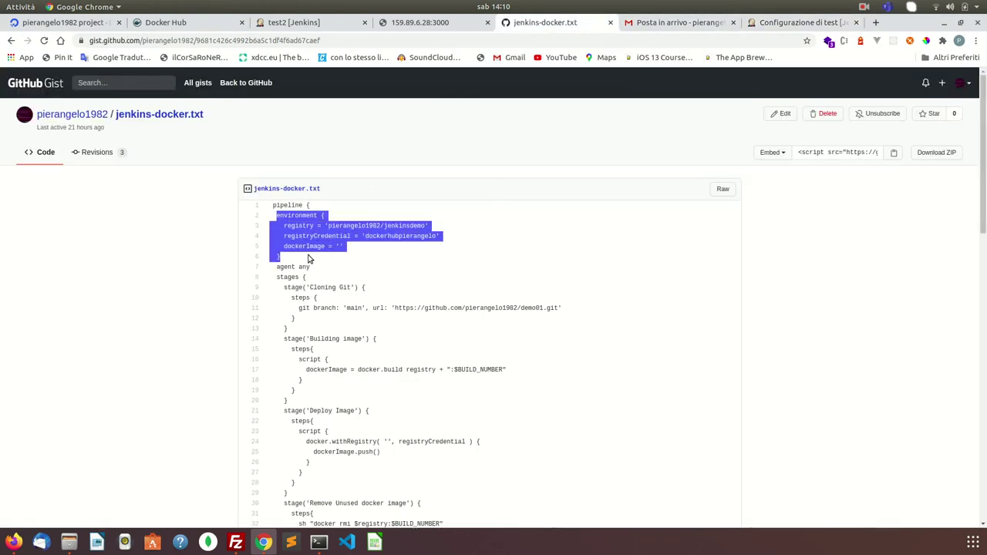
click(783, 23)
key(ctrl+v)
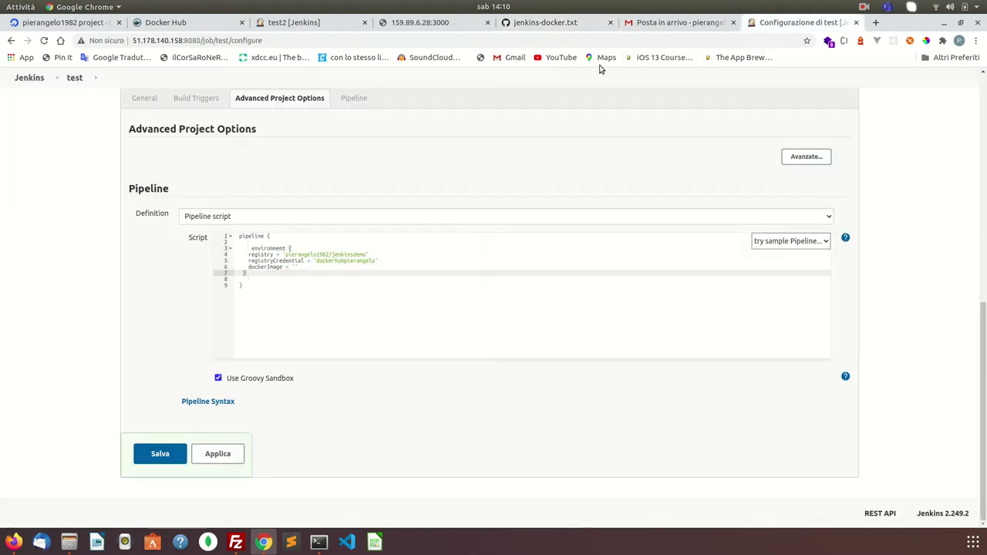
click(252, 248)
key(BackSpace)
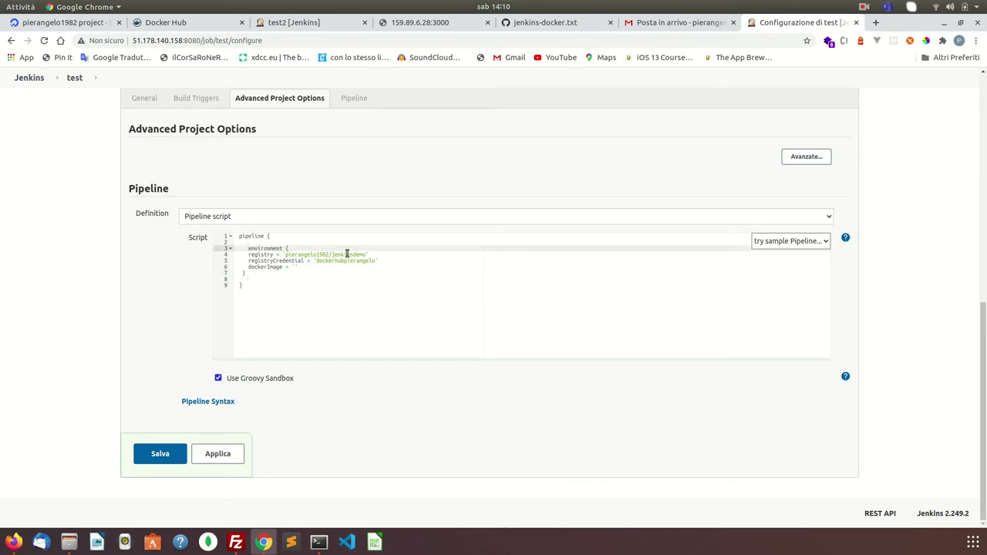
- Set registryCredential to 'dockerhub' and indent the registry, registryCredential and dockerImage lines
double_click(347, 261)
text(do)
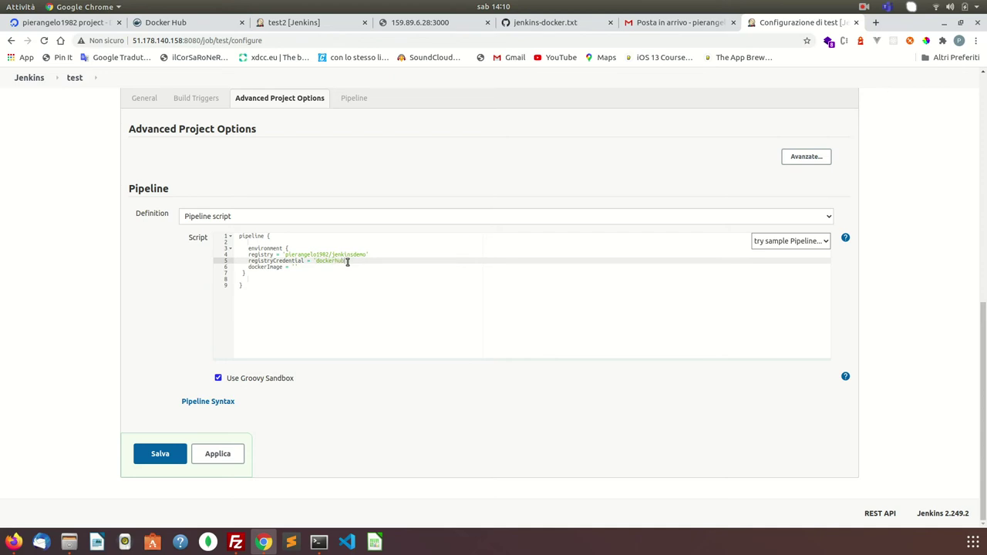
click(243, 272)
click(249, 266)
key(Tab)
click(249, 261)
key(Tab)
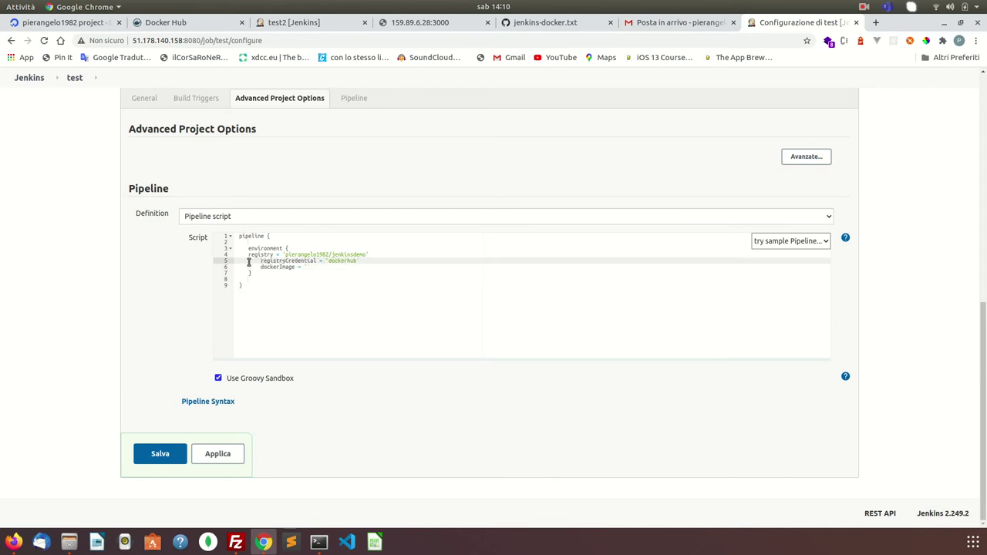
click(248, 255)
key(Tab)
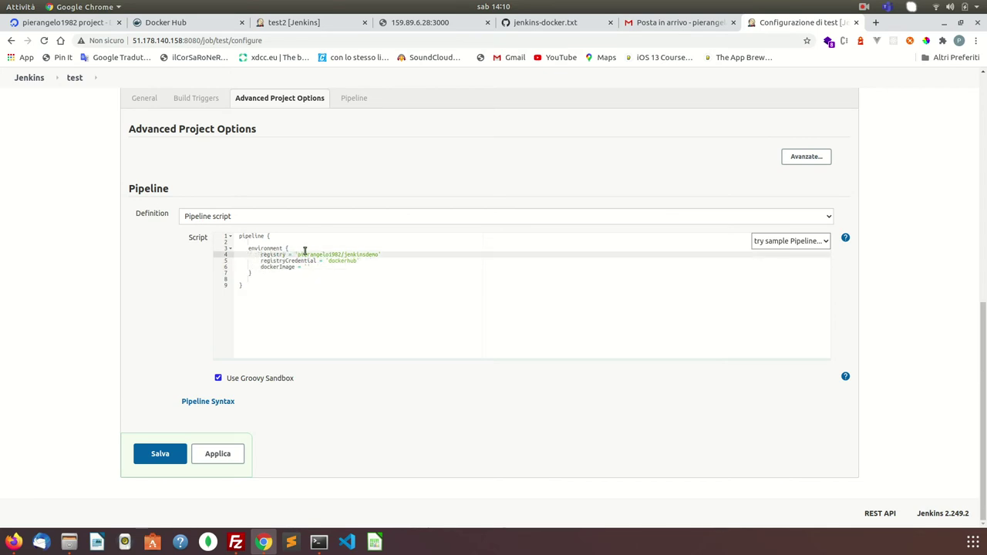
- Select the jenkinstutorial repository name at the end of the registry value
click(378, 259)
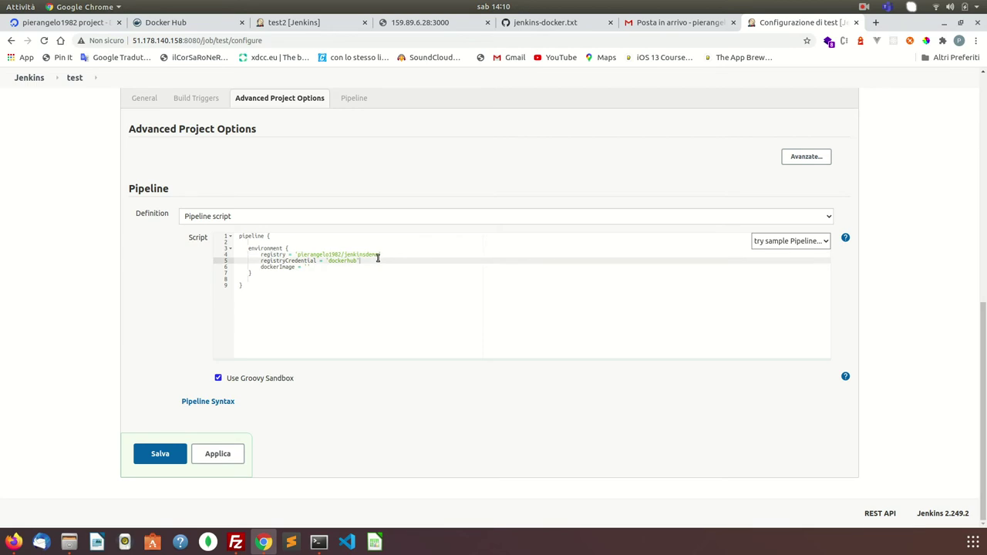
click(308, 254)
click(377, 254)
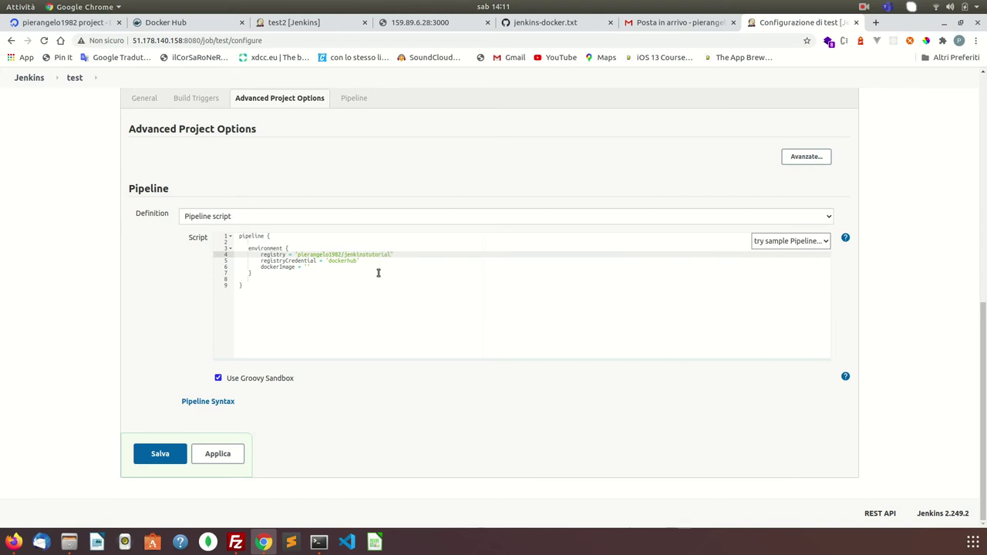
double_click(366, 255)
click(301, 22)
click(180, 24)
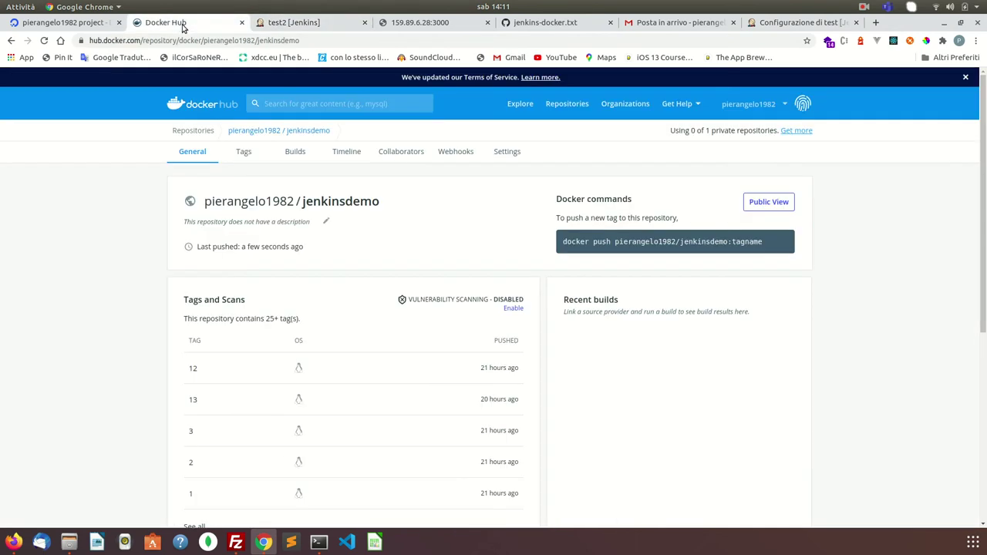
double_click(342, 201)
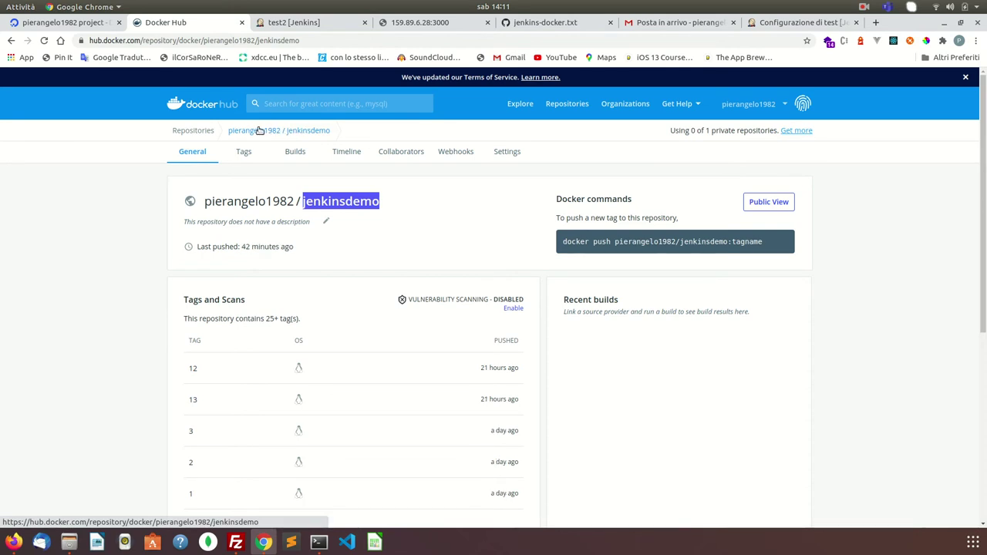
click(201, 113)
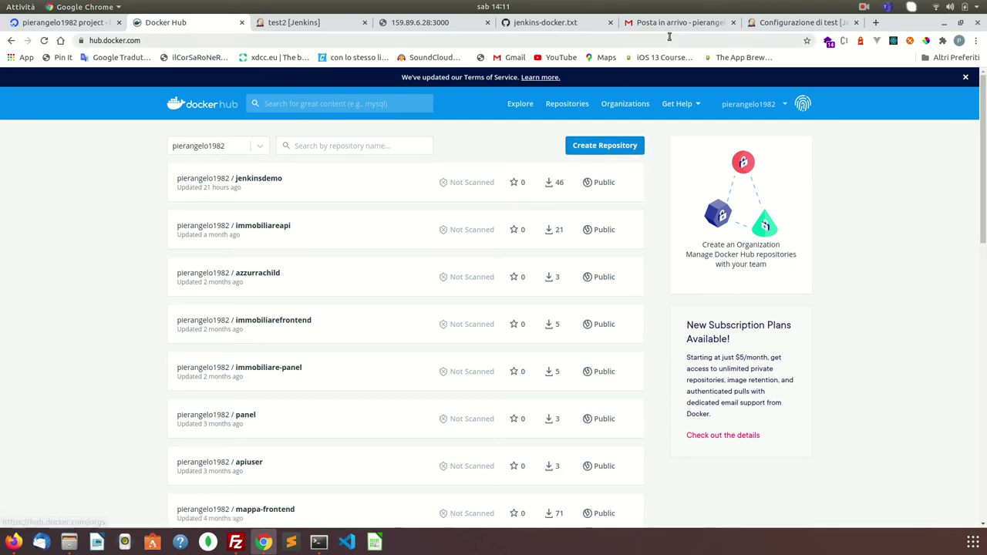
click(769, 23)
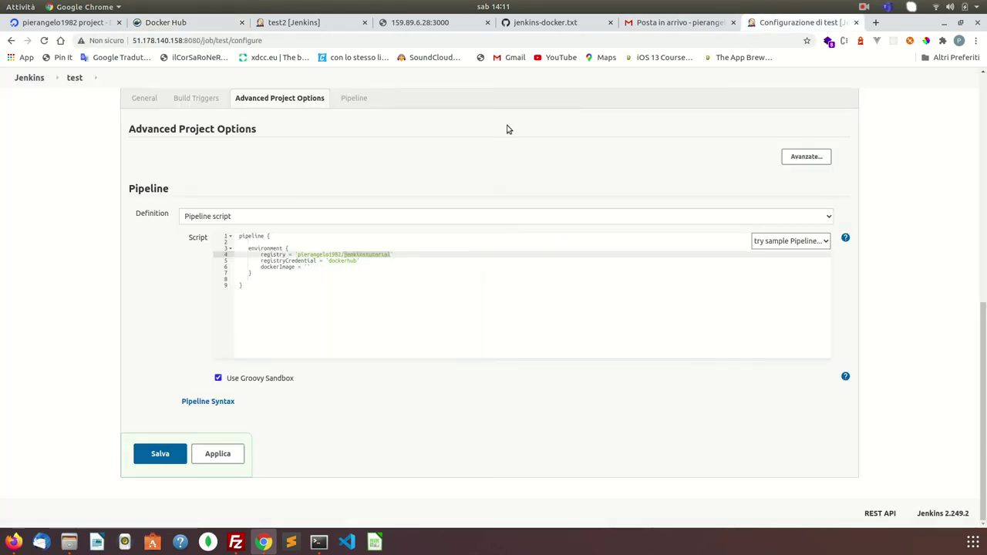
- Remove the blank line after 'pipeline {' and add 'agent any' after the environment block
click(254, 242)
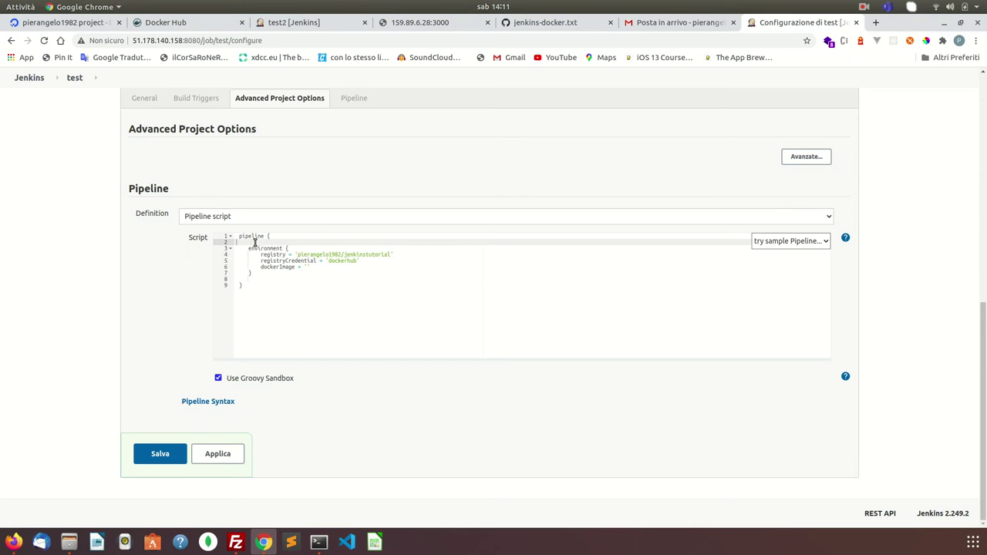
key(BackSpace)
key(Down)
key(Down)
key(Down)
key(Down)
key(Down)
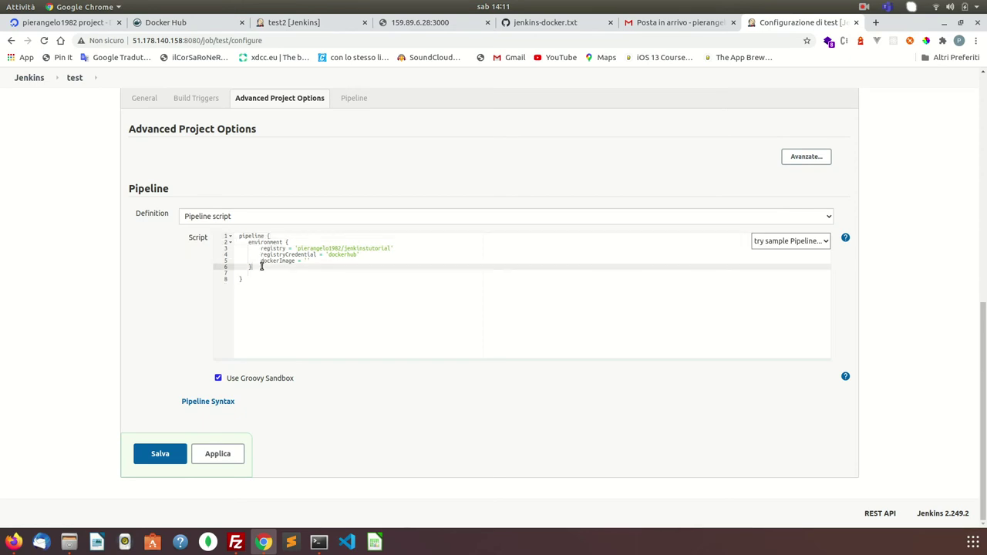
click(595, 24)
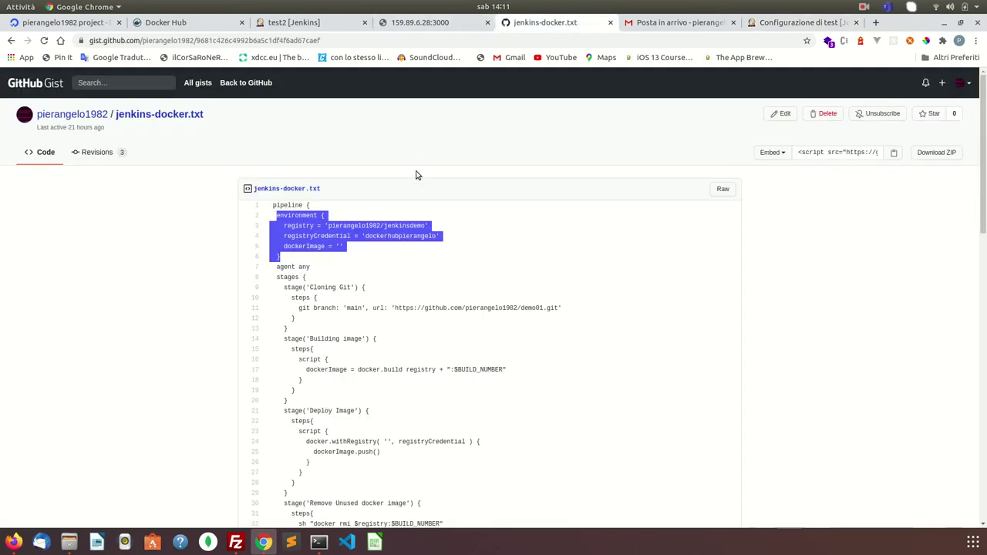
drag(277, 267, 309, 267)
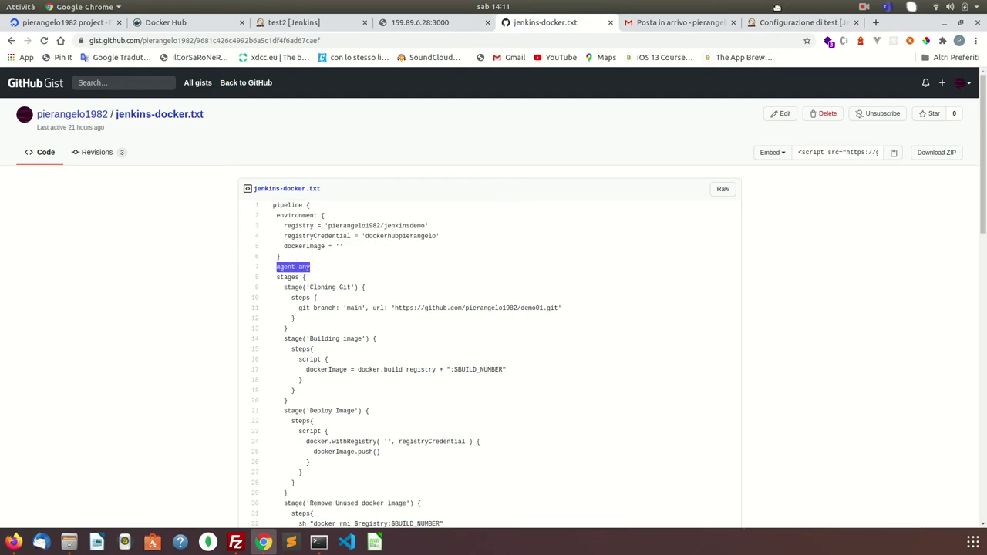
click(775, 24)
key(Return)
text(agent any)
triple_click(413, 222)
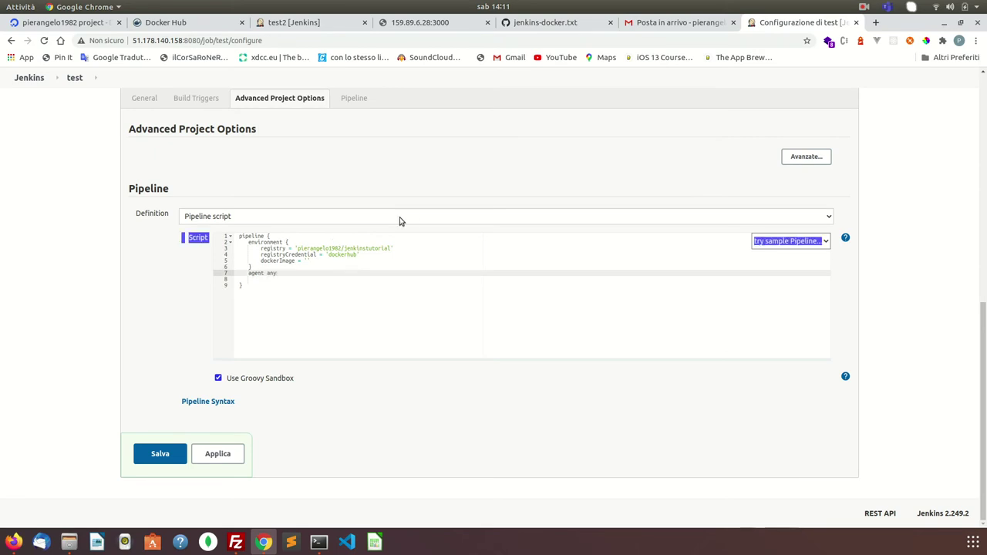
click(288, 273)
key(Return)
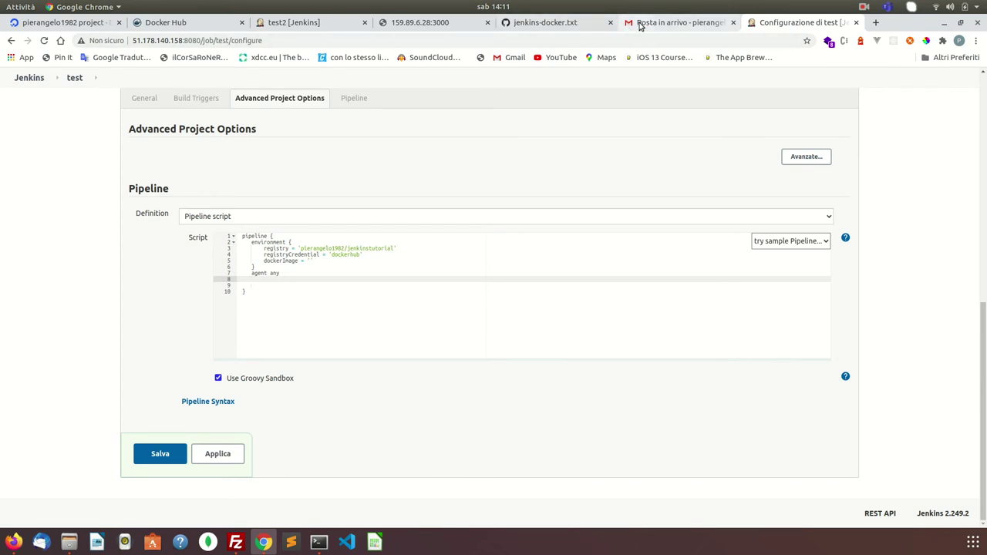
- Add an empty 'stages {' block copied from the gist, with its closing brace
click(590, 27)
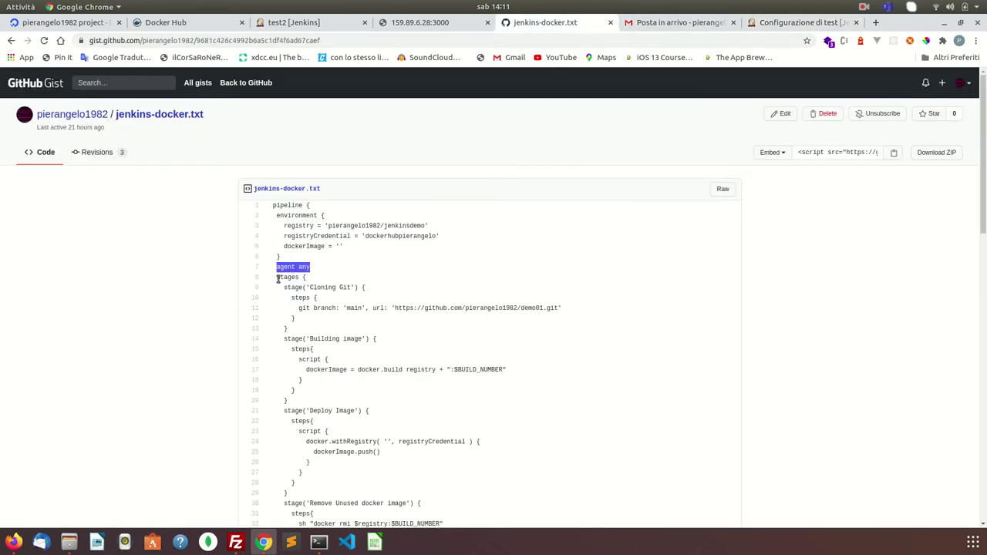
drag(278, 279, 314, 328)
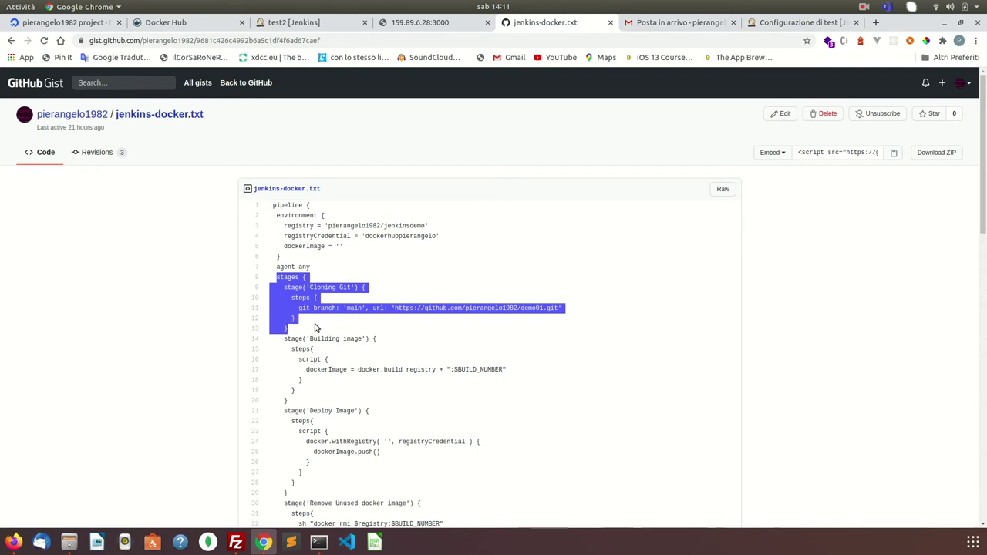
click(317, 305)
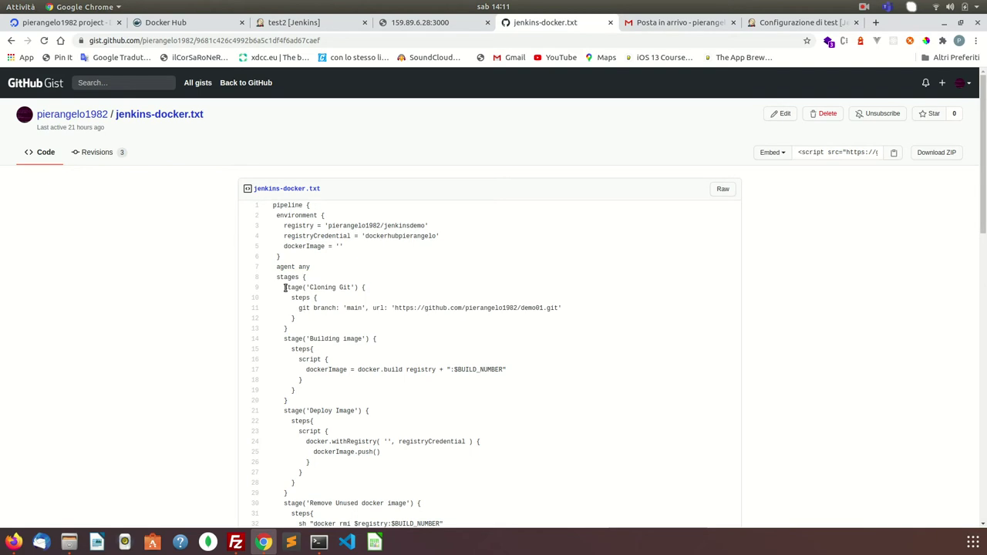
drag(276, 279, 315, 279)
key(ctrl+c)
click(745, 23)
key(ctrl+v)
key(Return)
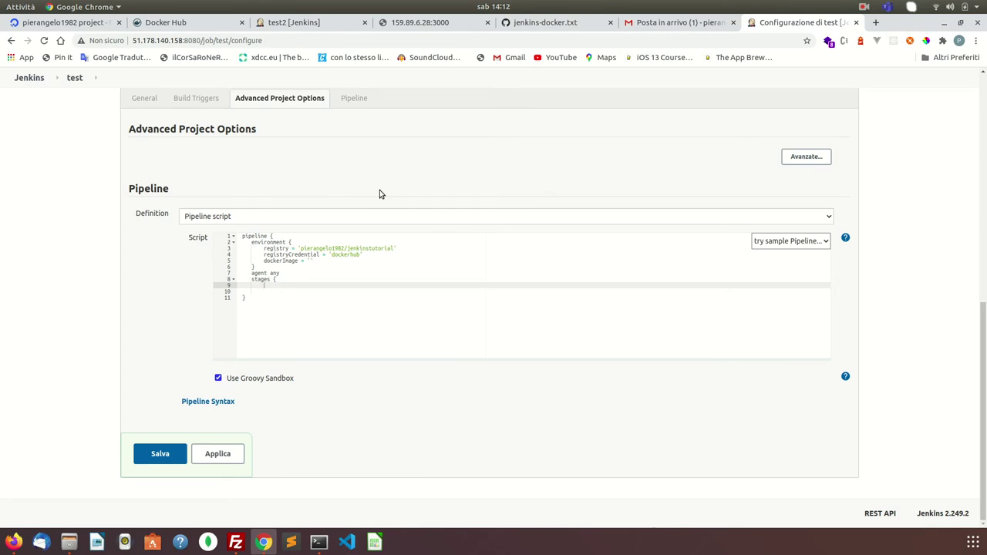
key(Return)
key(Return)
key(Up)
key(Return)
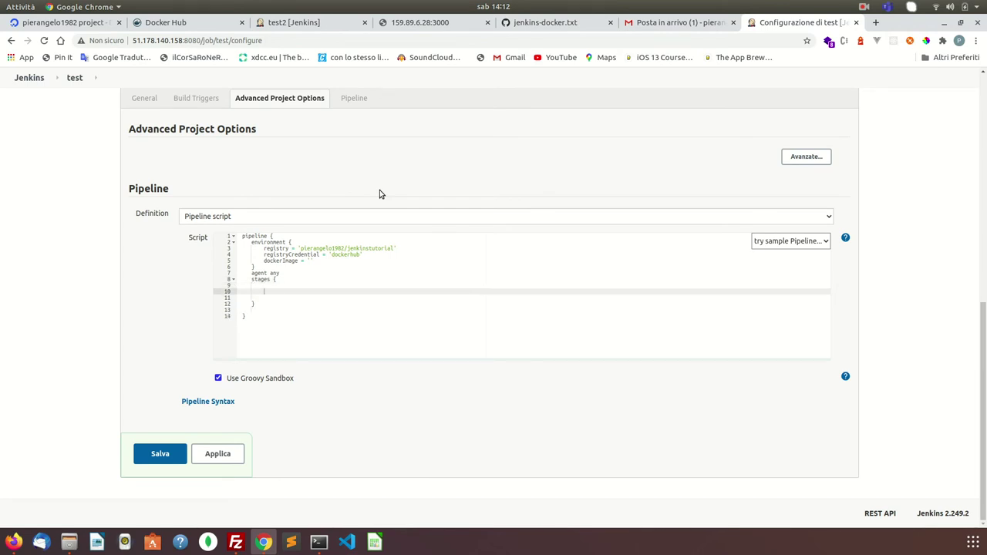
- Paste the Cloning Git stage from the gist into the stages block
click(557, 22)
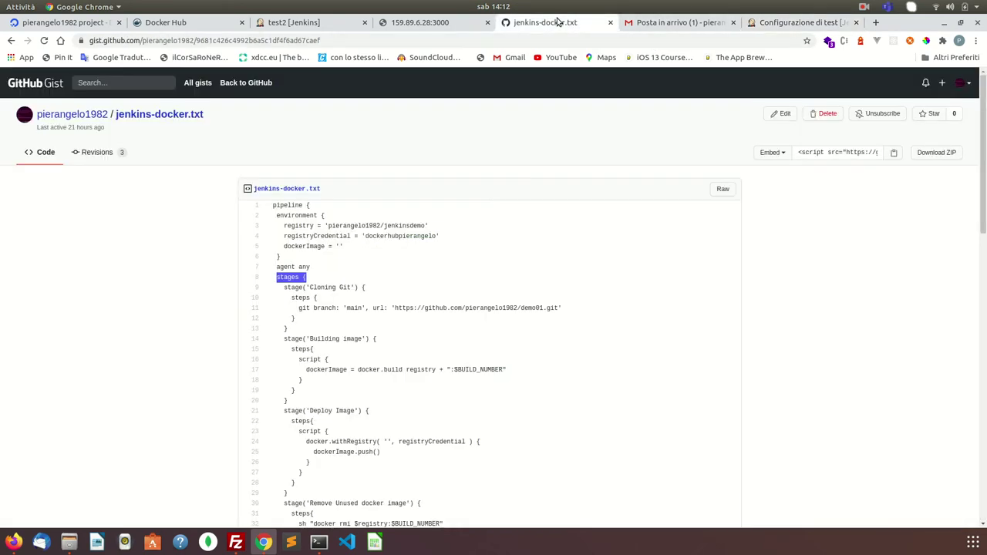
mouse_move(284, 287)
mouse_down()
mouse_move(311, 315)
mouse_move(301, 328)
mouse_up()
key(ctrl+c)
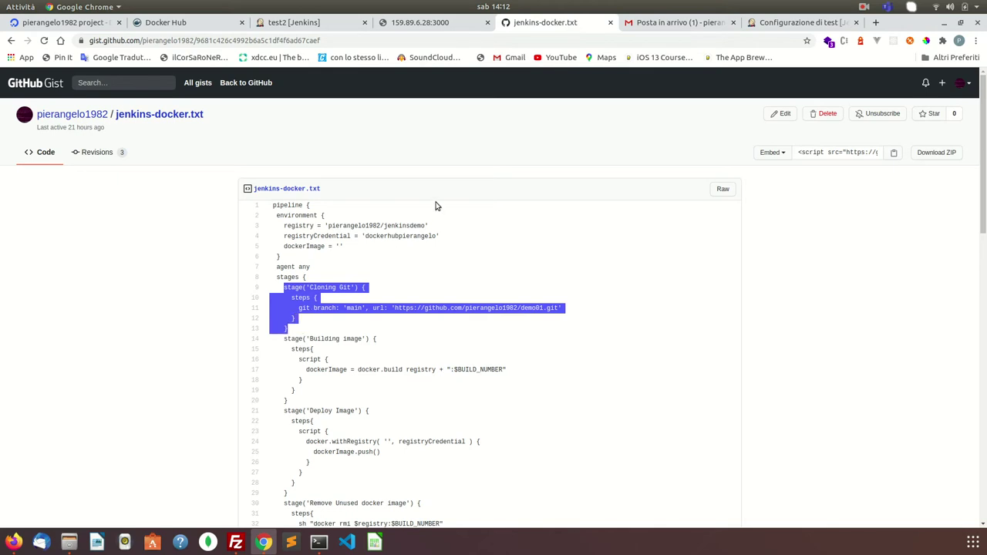
click(679, 22)
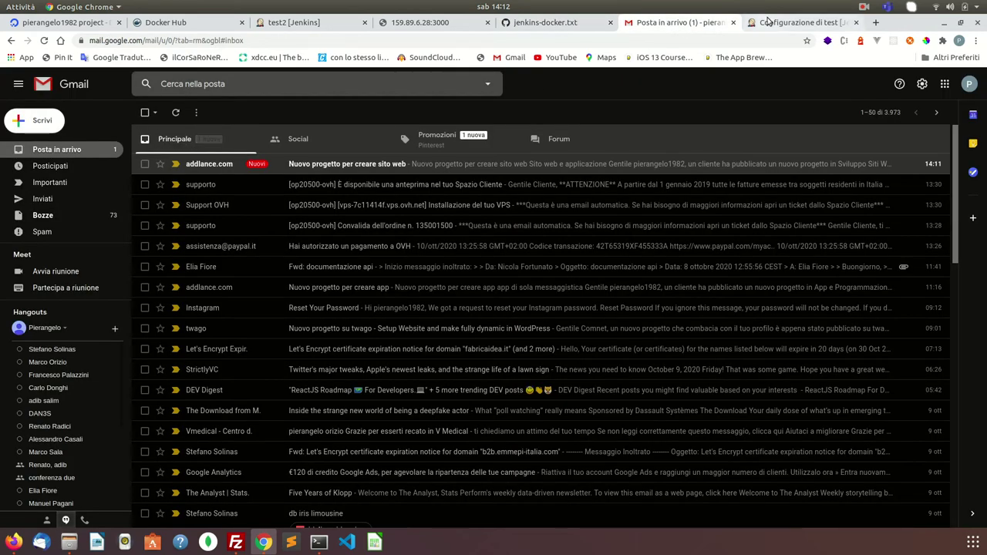
click(802, 23)
key(ctrl+v)
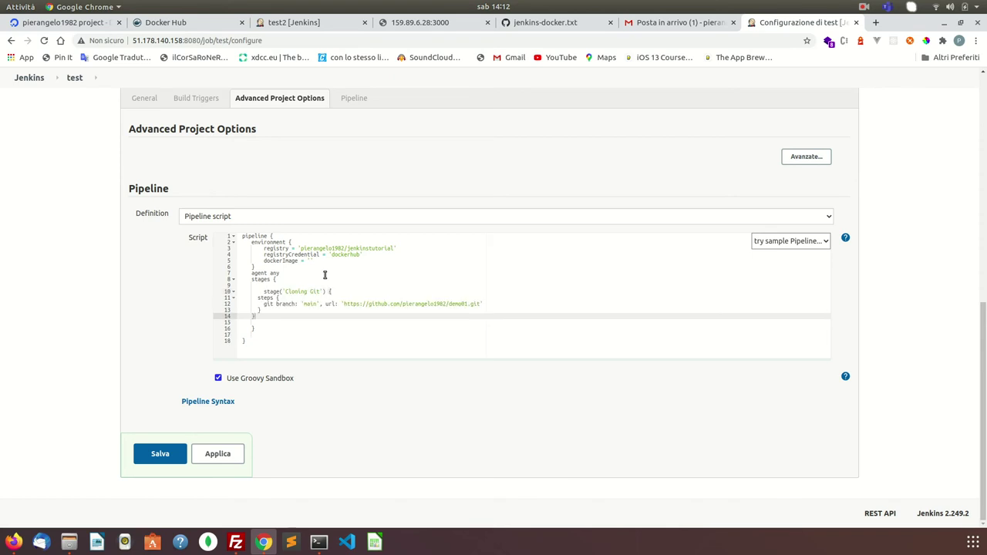
- Indent the Cloning Git stage's steps, git branch 'main' line and closing brace correctly
click(265, 312)
key(Up)
key(Up)
key(Up)
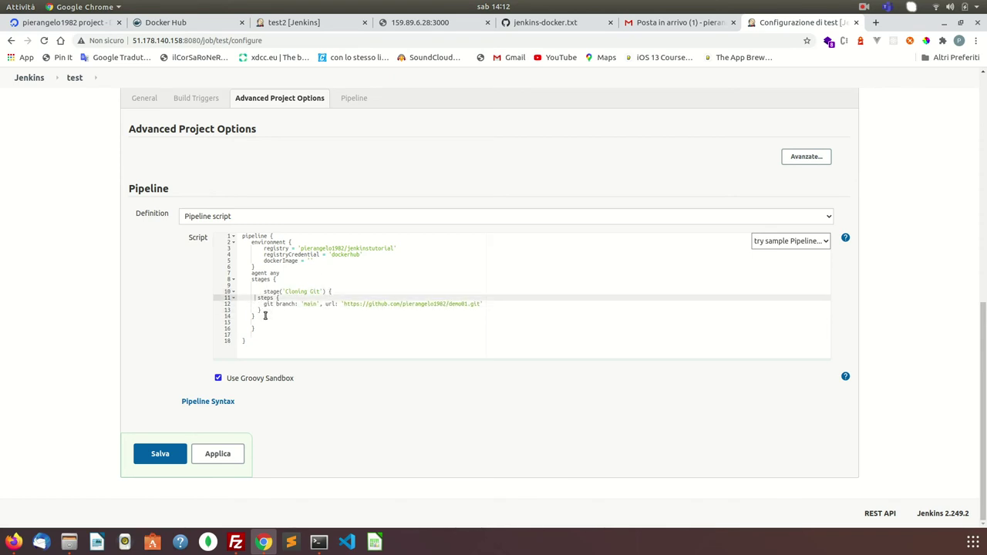
key(BackSpace)
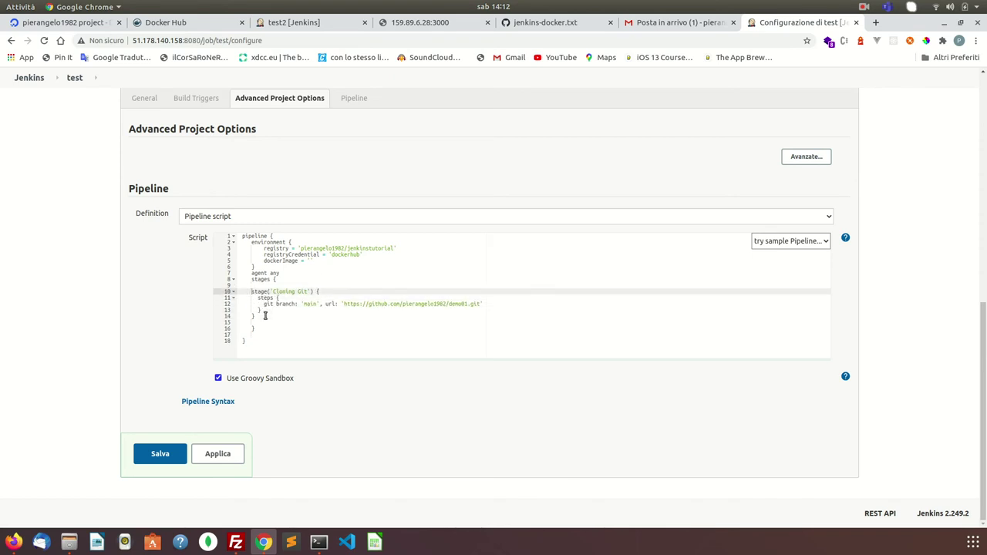
key(Tab)
key(Down)
key(Tab)
key(Tab)
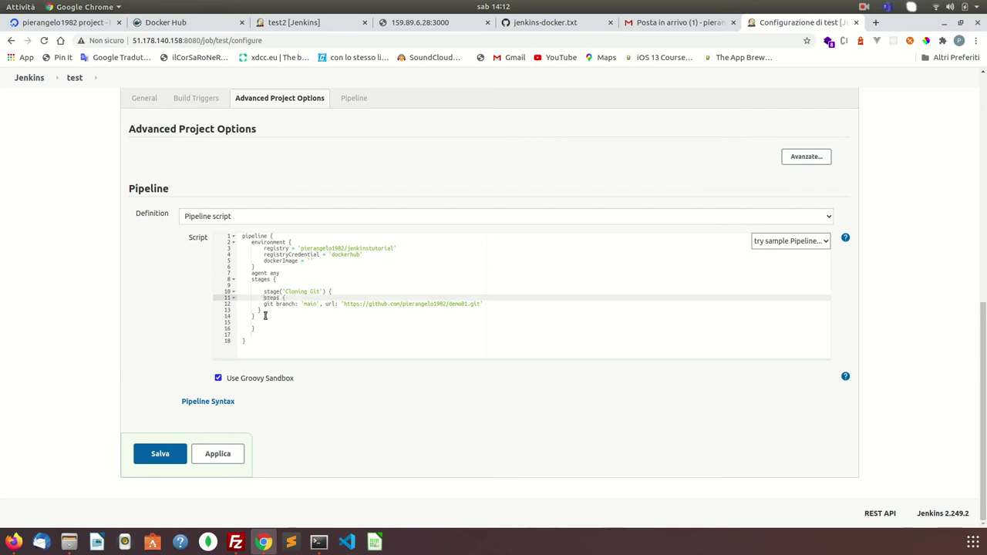
key(Down)
key(Tab)
key(Tab)
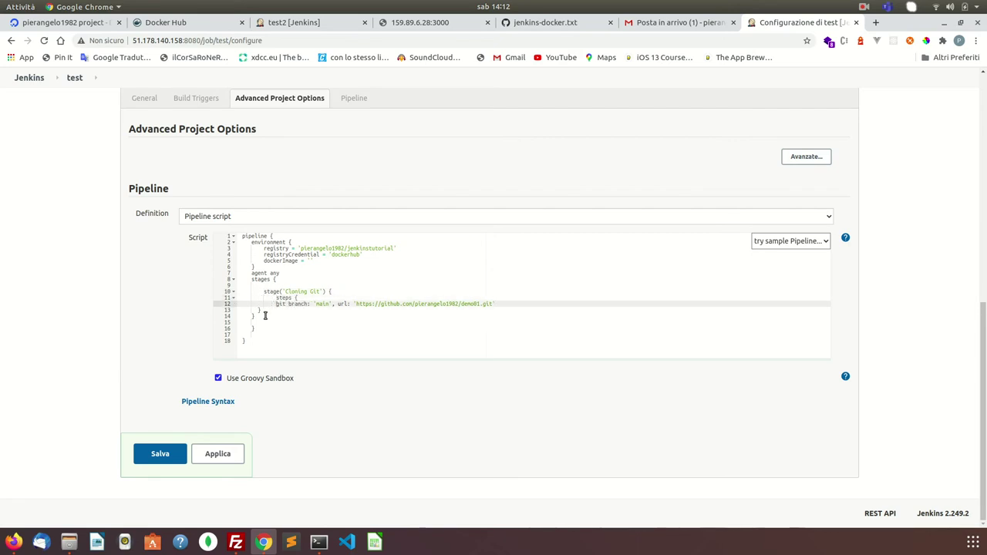
key(Down)
key(Down)
key(Tab)
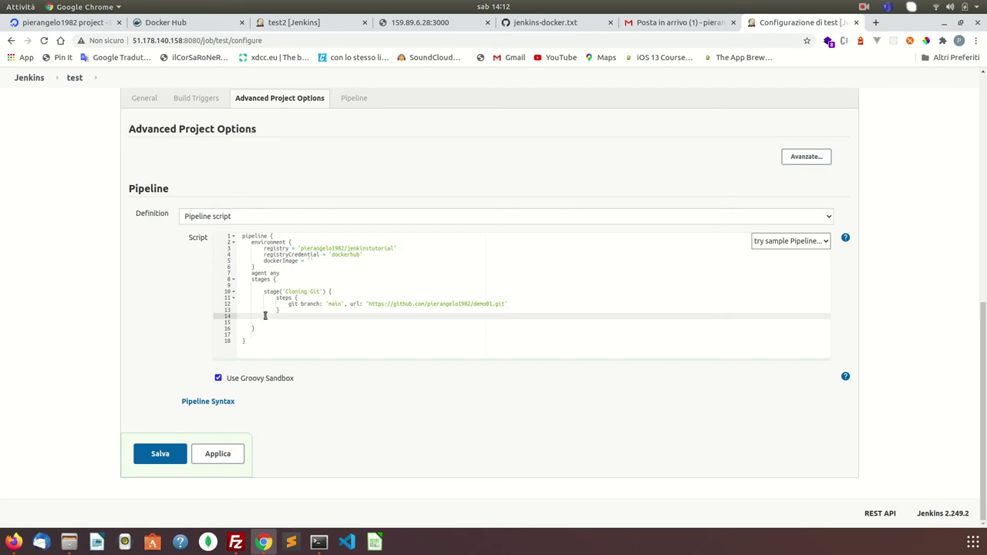
- Apply and save the test pipeline's configuration
click(255, 323)
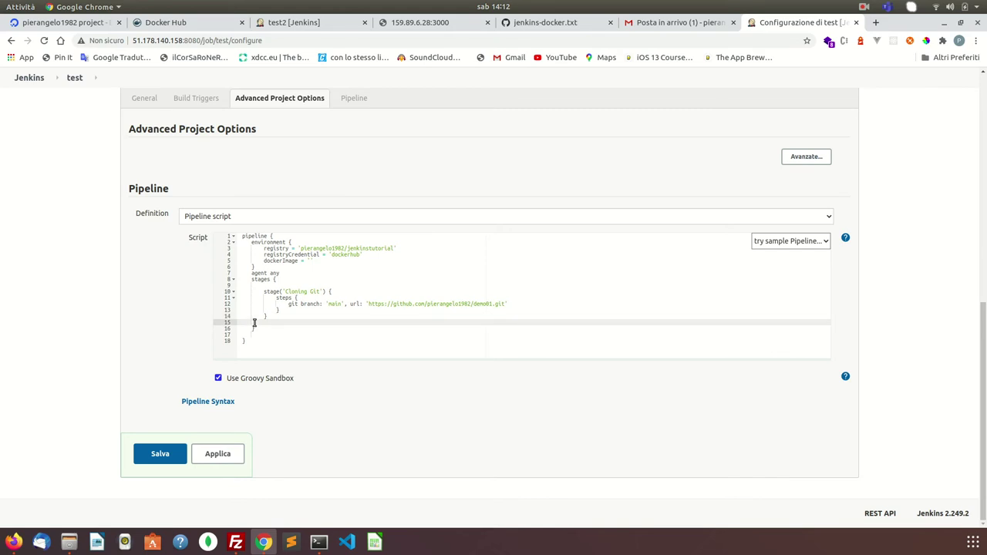
click(203, 454)
click(215, 458)
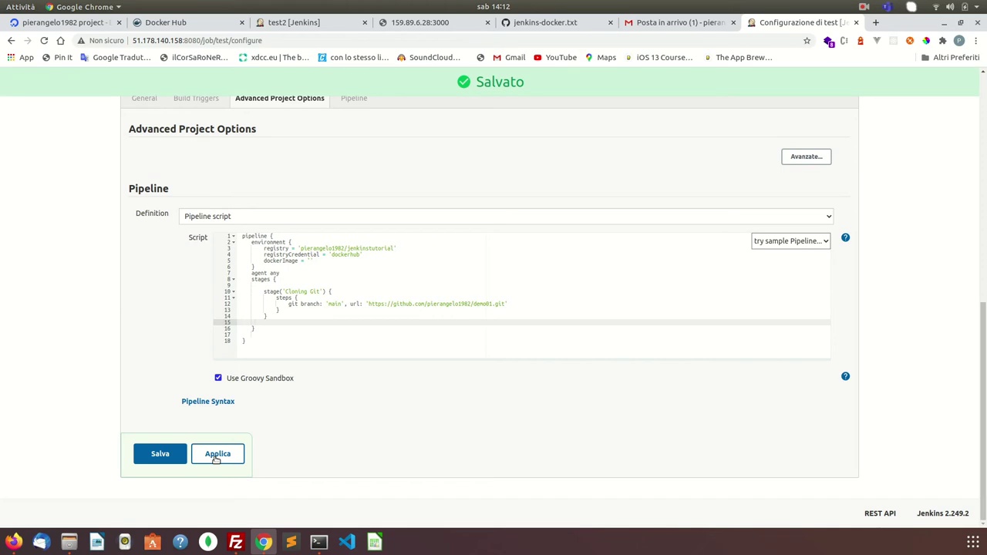
click(171, 456)
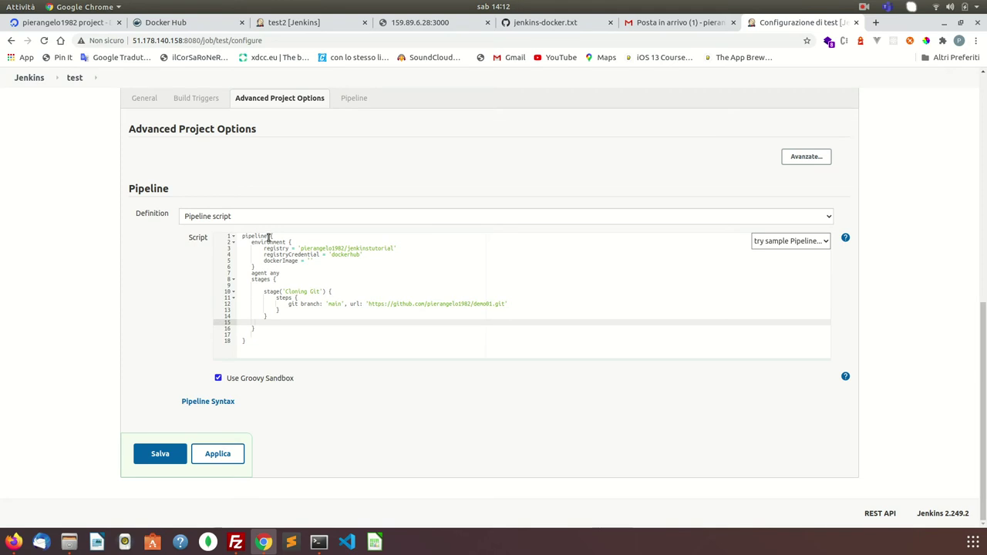
- Edit the script around the stages block's closing braces, then apply and save it again
click(252, 340)
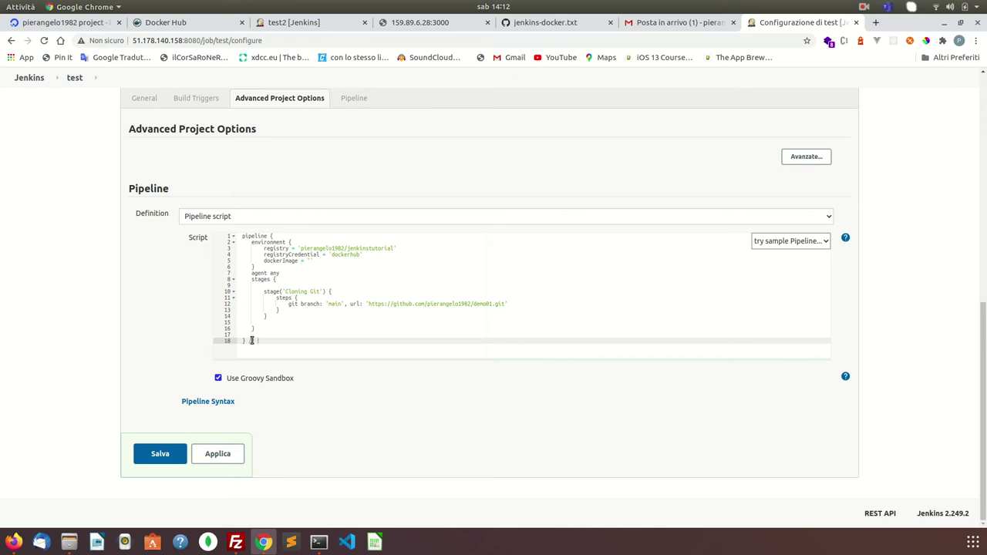
text(line)
text(--)
key(Up)
key(Up)
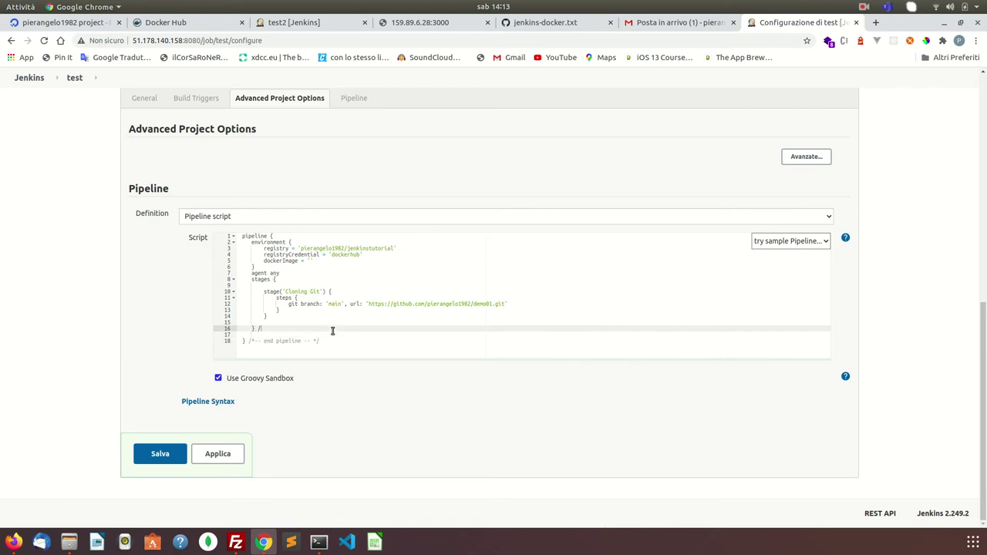
text(nd stag)
key(Up)
key(Up)
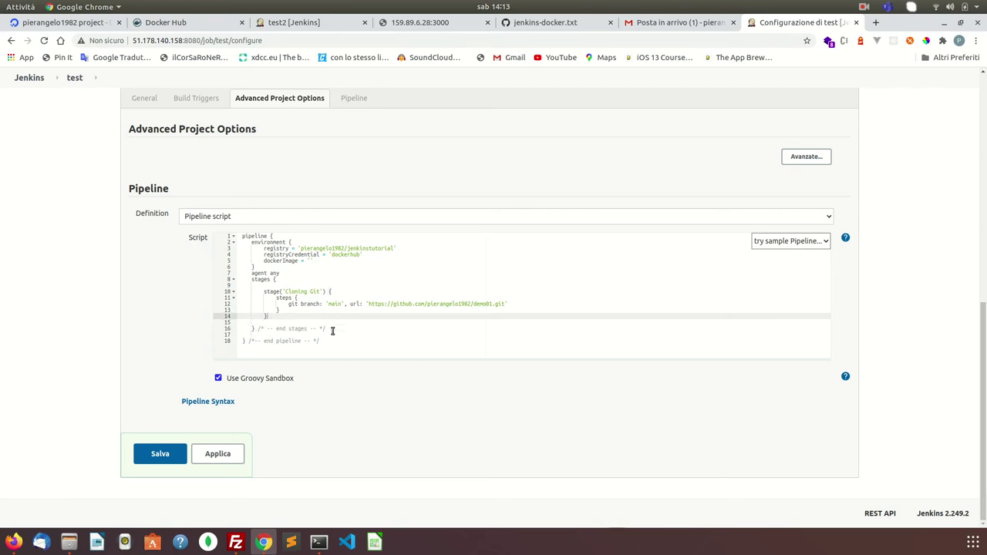
key(Up)
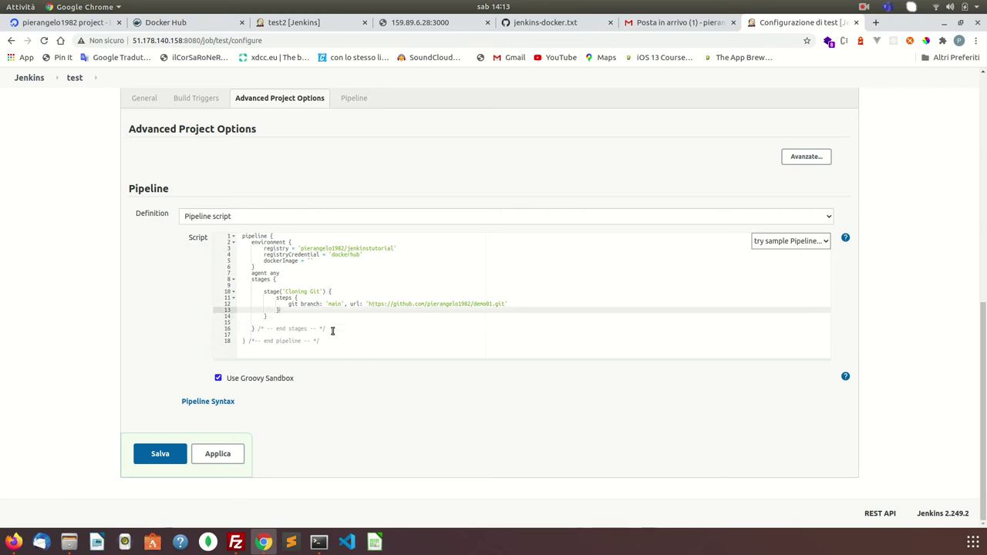
key(Up)
key(Up)
key(Up)
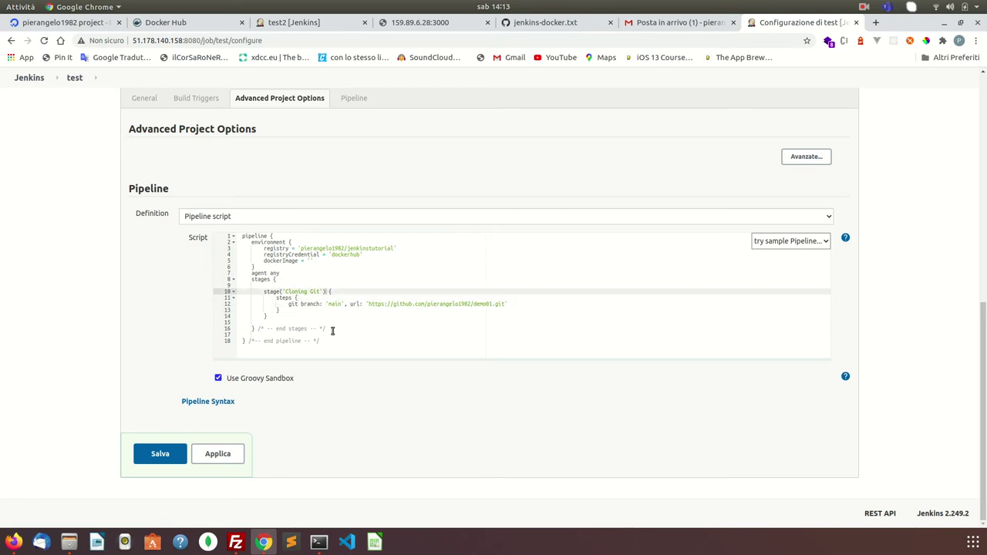
click(207, 458)
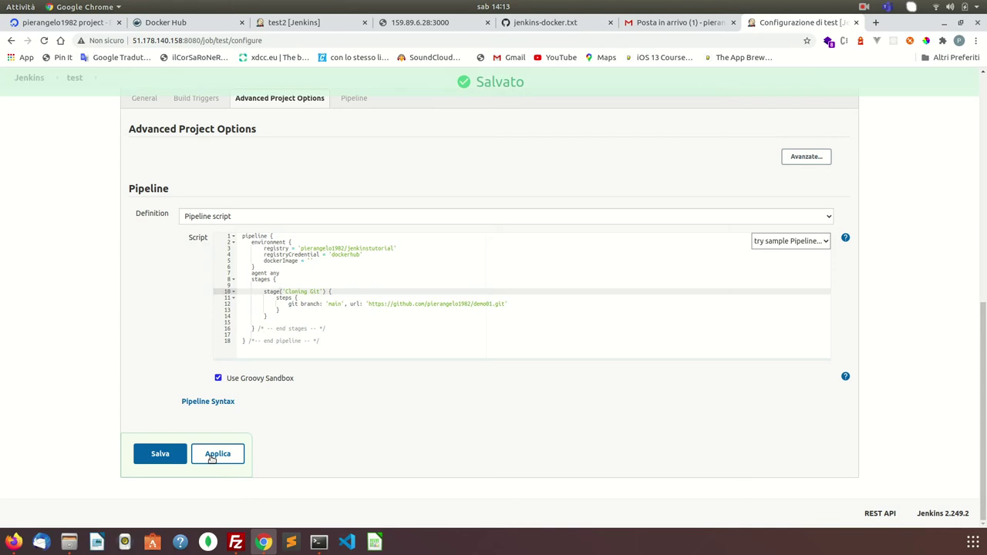
click(155, 460)
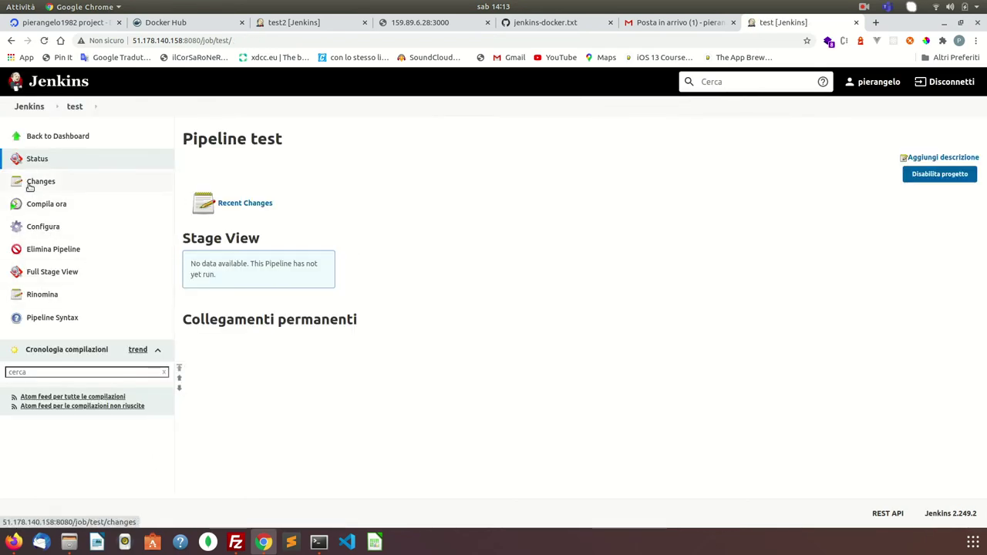
- From the dashboard, run build #1 of 'test' and watch Cloning Git succeed in 5s
click(31, 106)
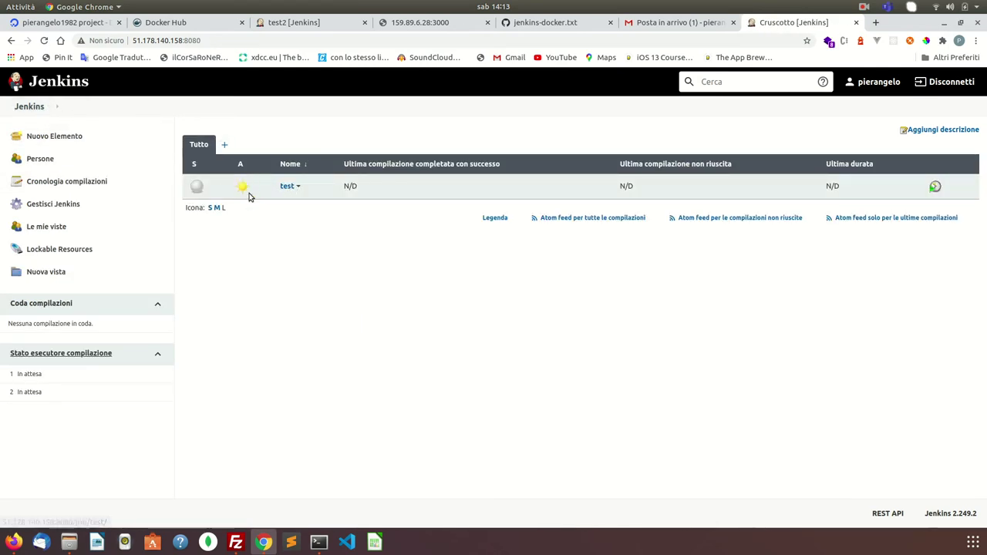
click(286, 188)
drag(286, 189, 111, 220)
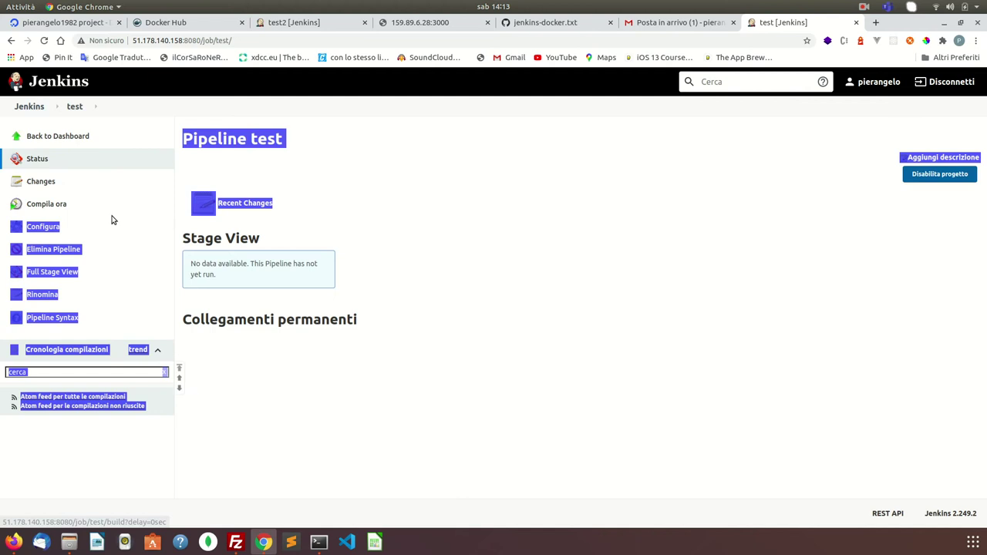
click(47, 207)
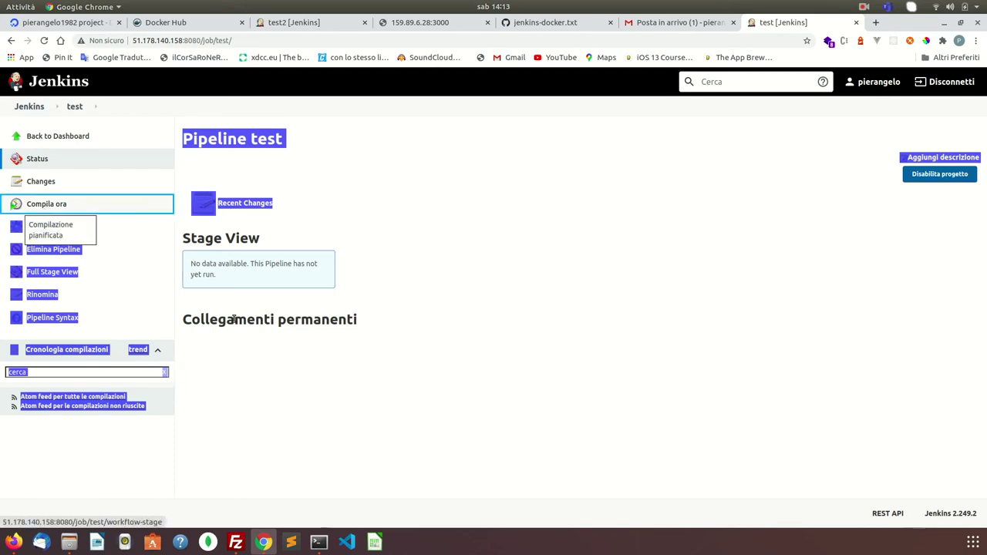
click(237, 347)
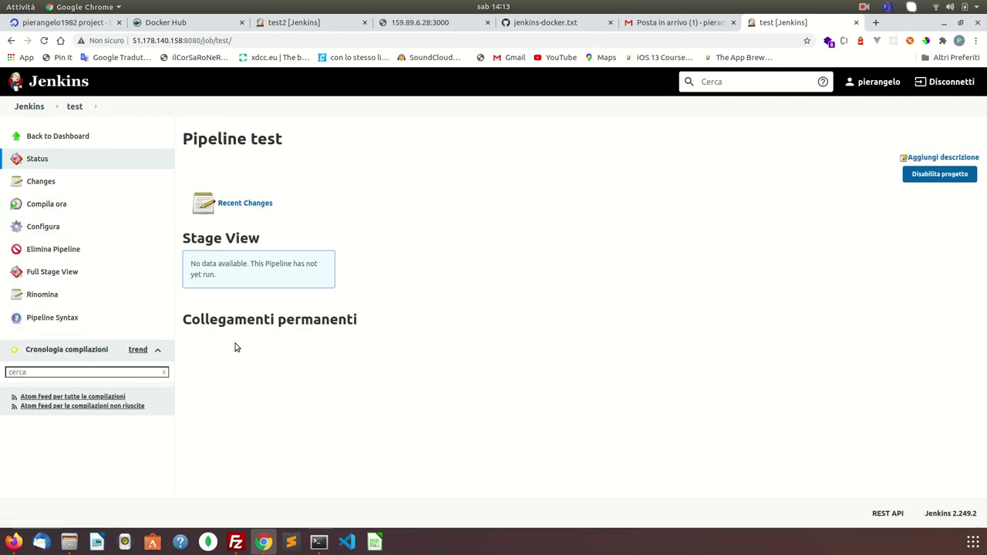
mouse_move(82, 398)
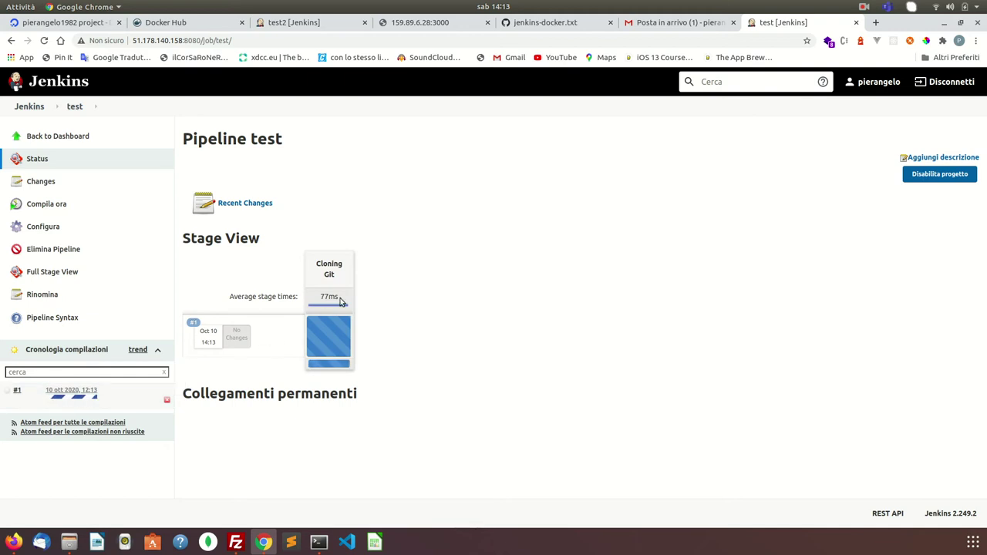
mouse_move(314, 328)
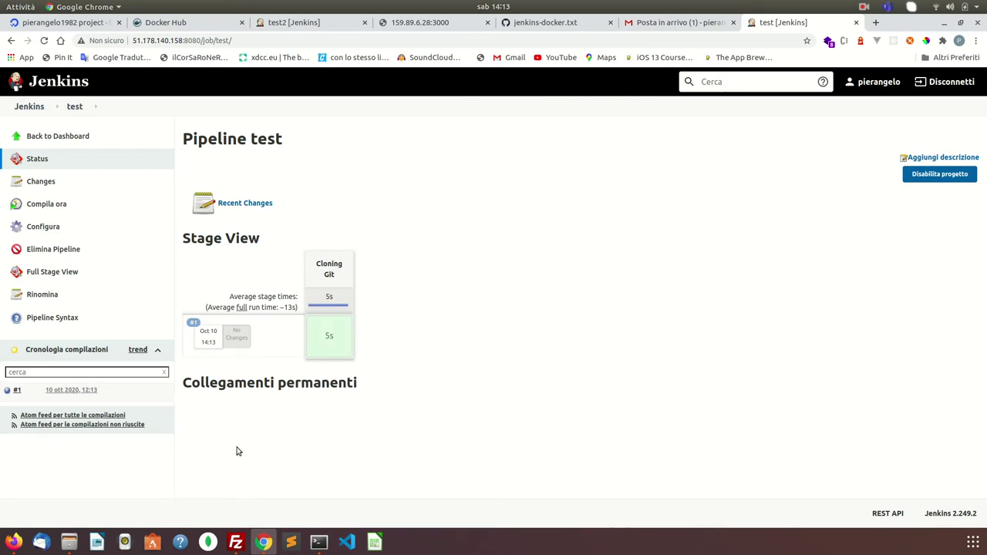
mouse_move(348, 314)
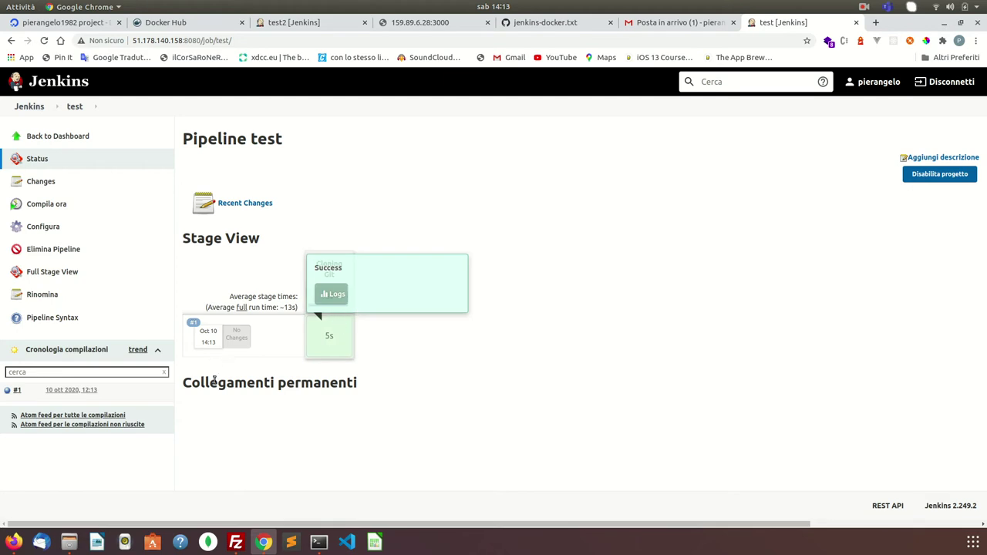
click(100, 391)
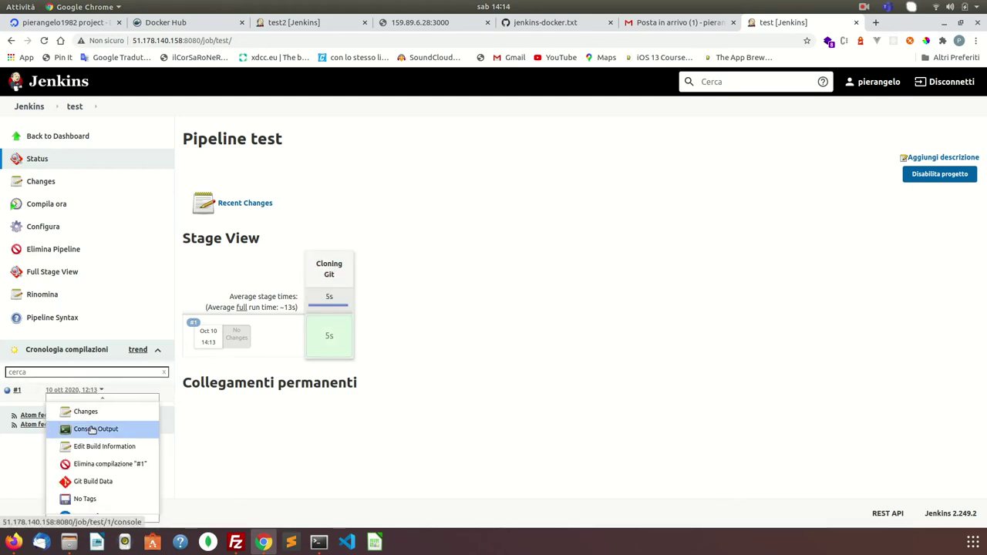
click(90, 430)
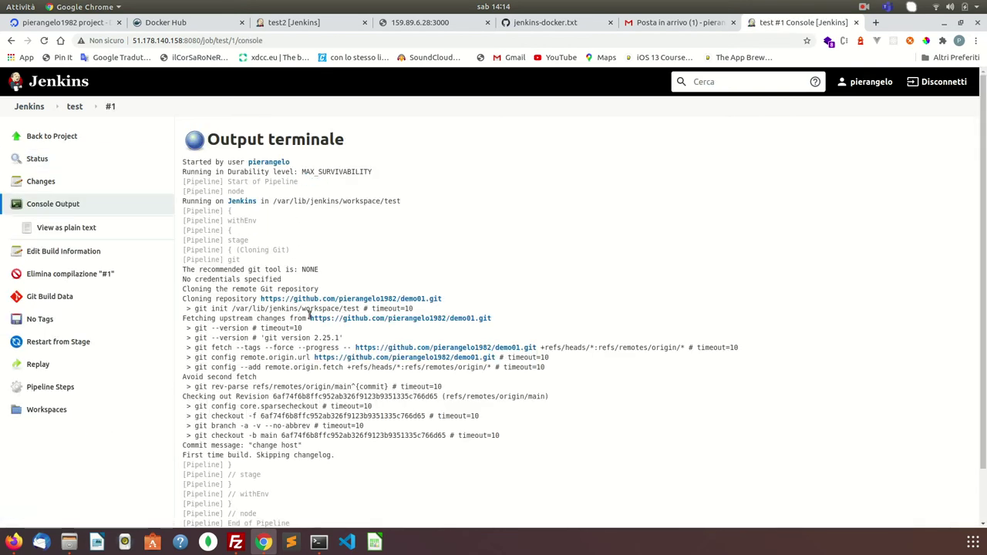
scroll(309, 314, down, 1)
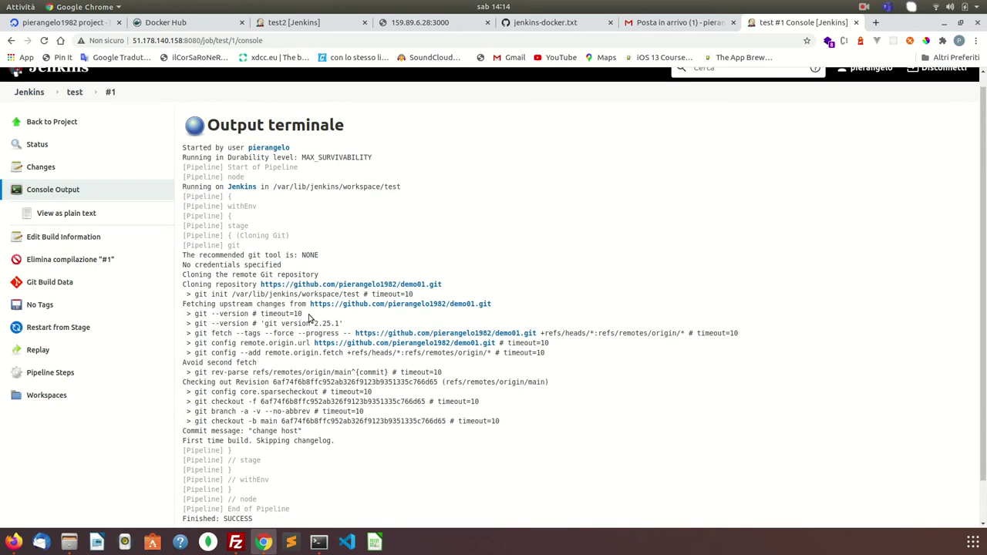
scroll(308, 317, down, 2)
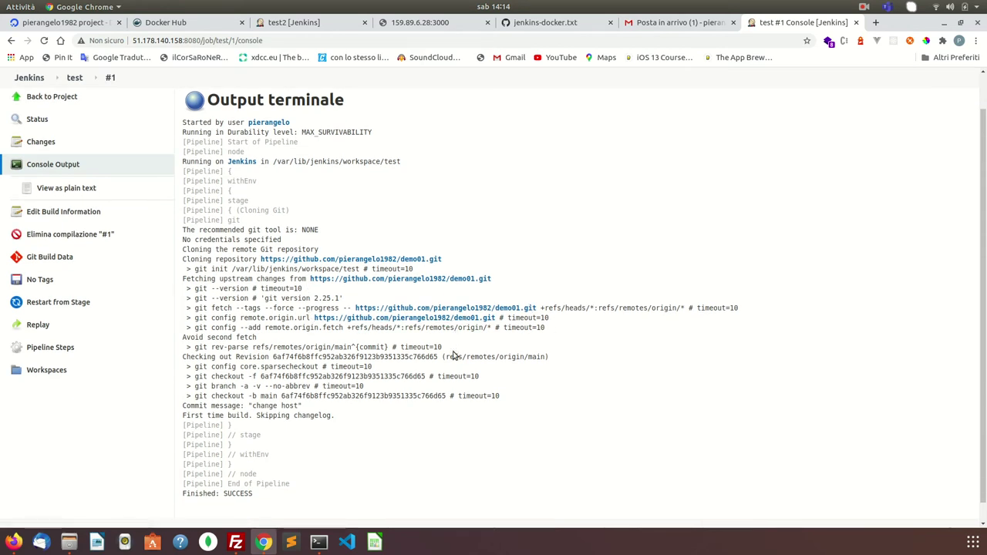
scroll(453, 355, down, 1)
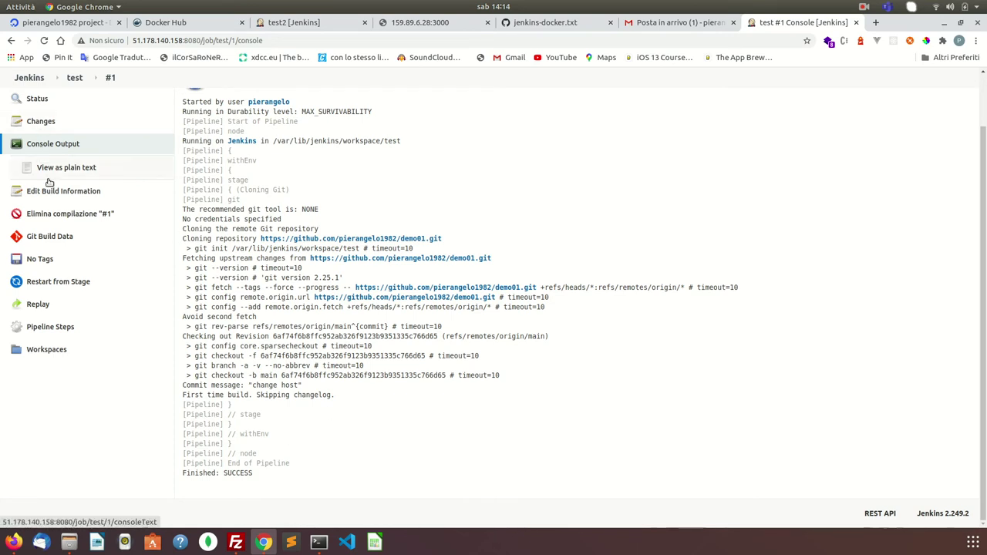
click(74, 78)
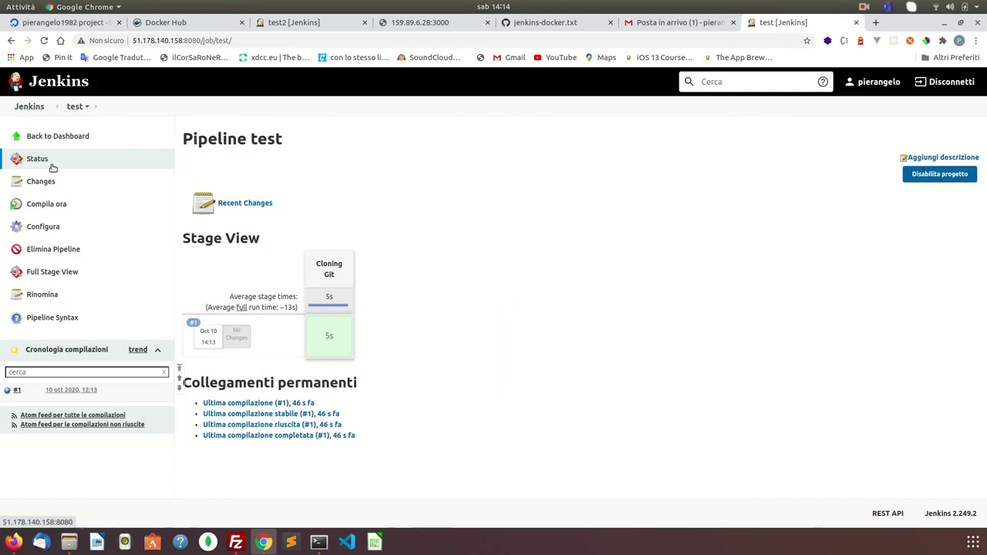
- Open the test job's configuration and put the caret after the Cloning Git stage
click(44, 225)
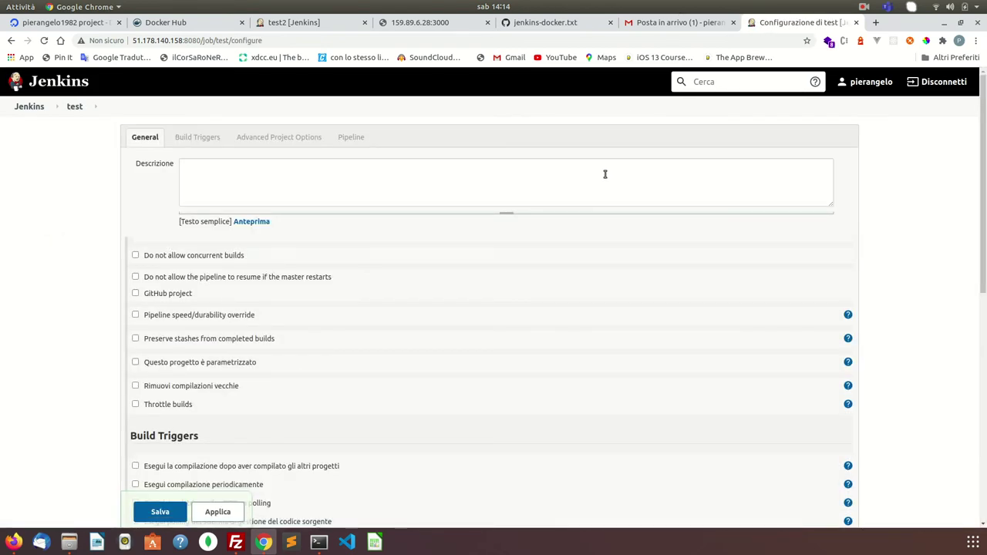
scroll(604, 176, down, 6)
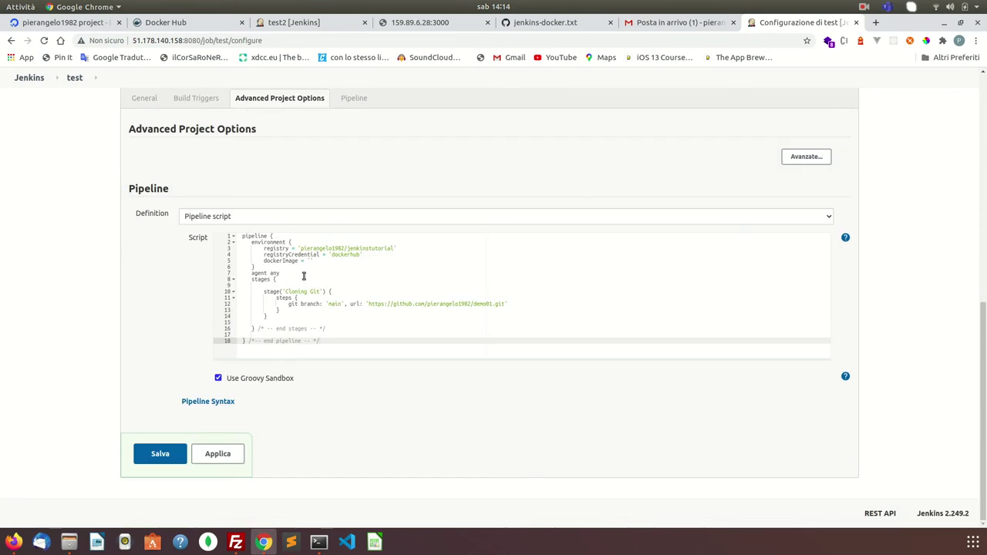
click(269, 317)
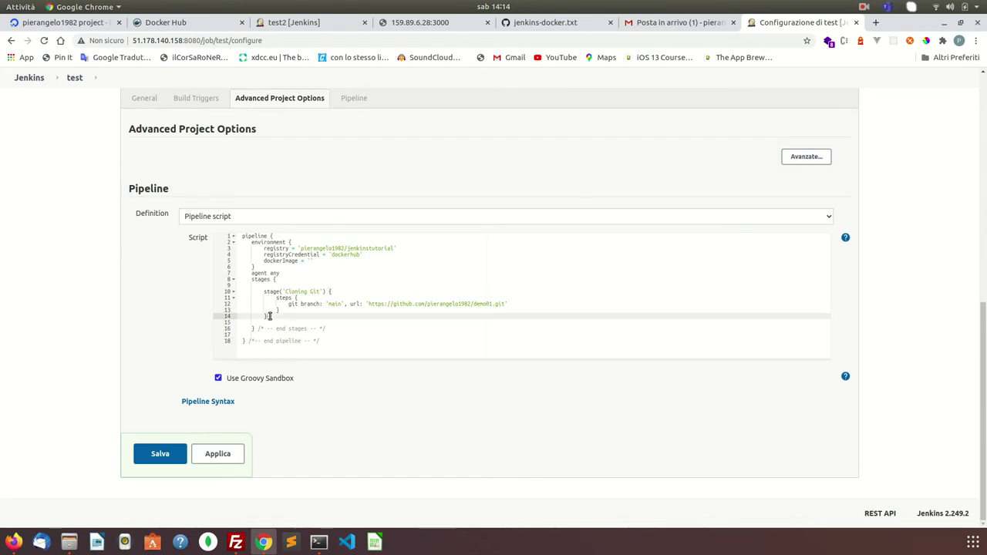
- Look through the other tabs to view test2's six-stage Stage View
click(656, 23)
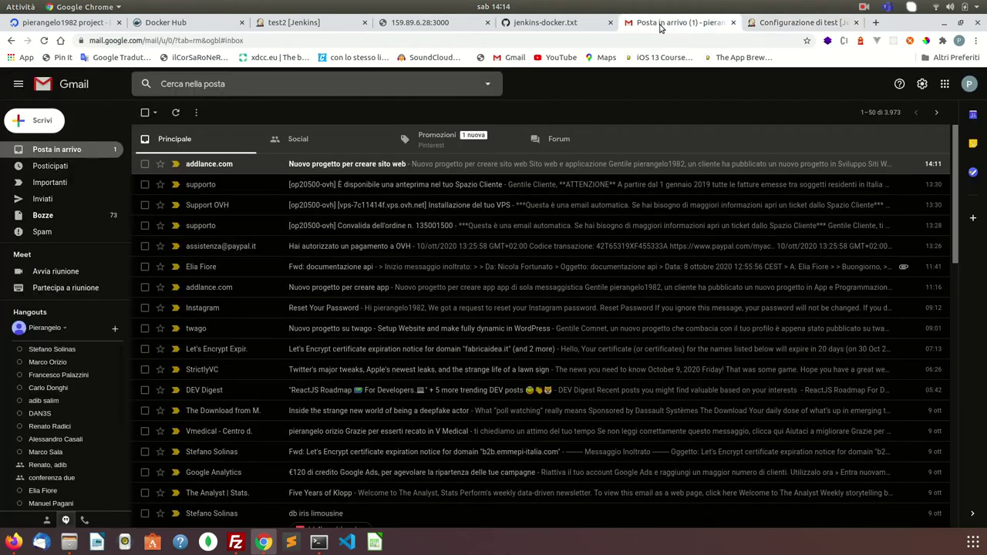
click(563, 20)
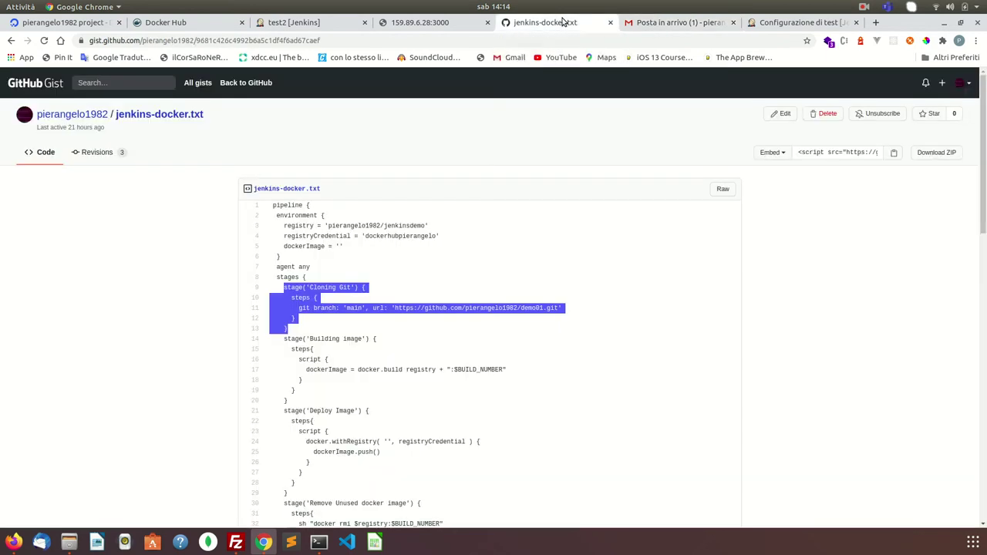
click(311, 22)
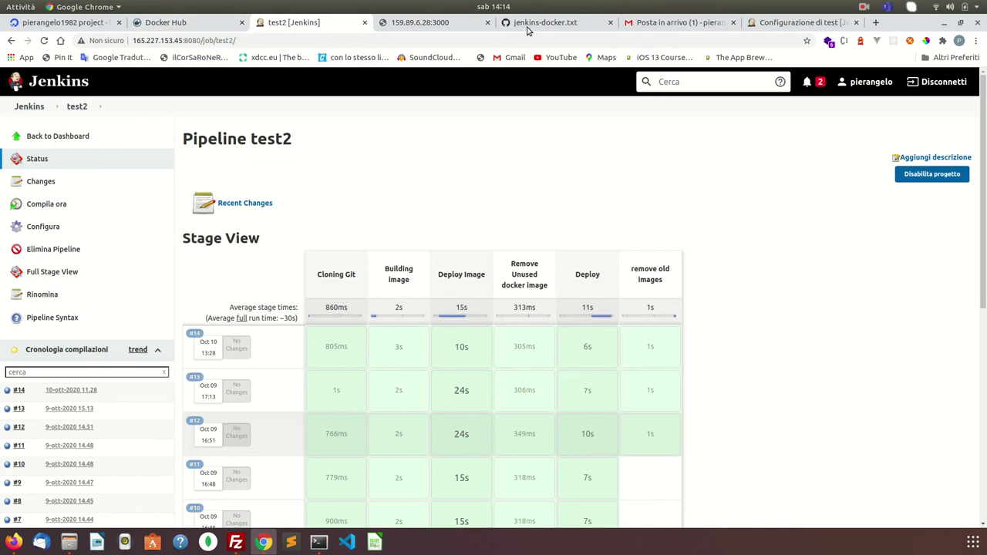
click(544, 27)
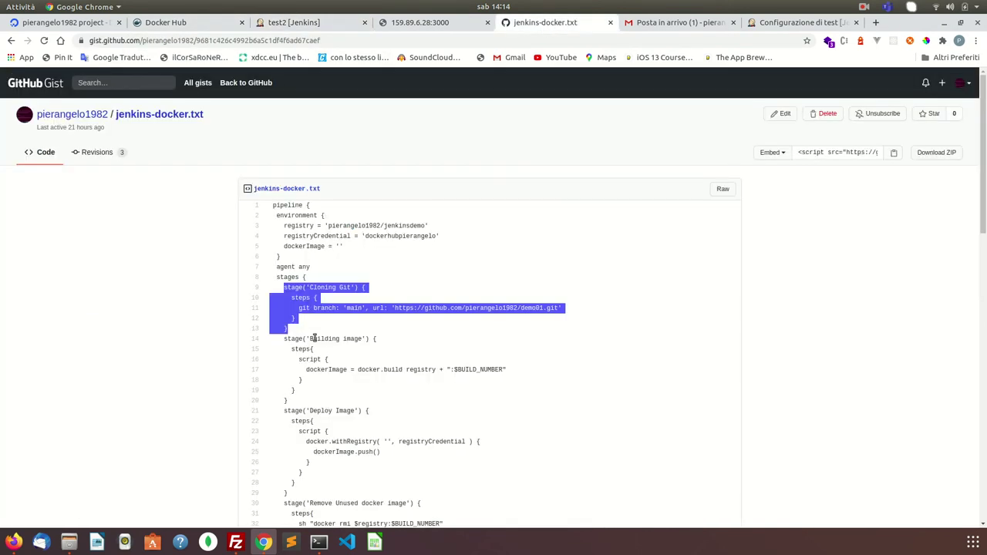
- Select lines 14–20, the Building image stage, in jenkins-docker.txt to copy it
click(340, 338)
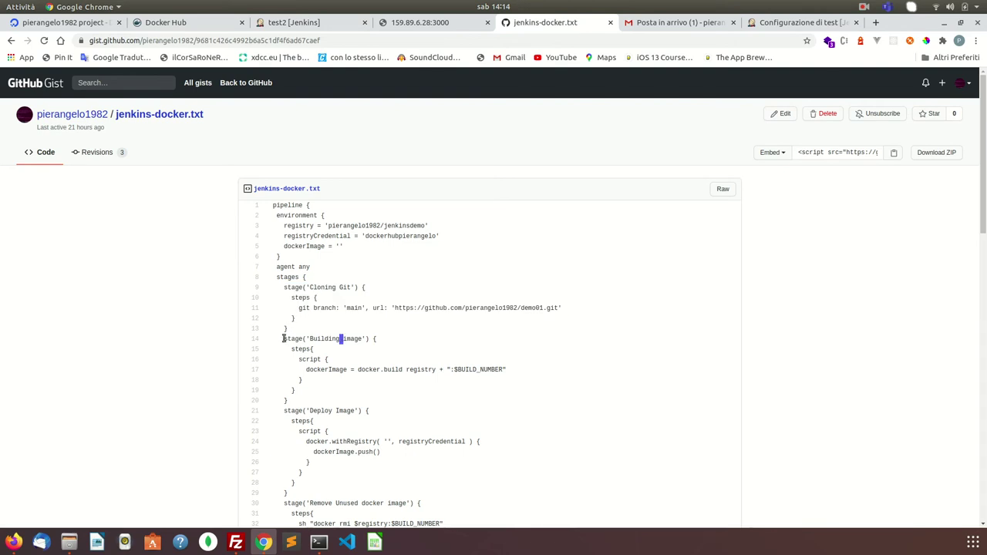
drag(284, 339, 297, 405)
key(ctrl+c)
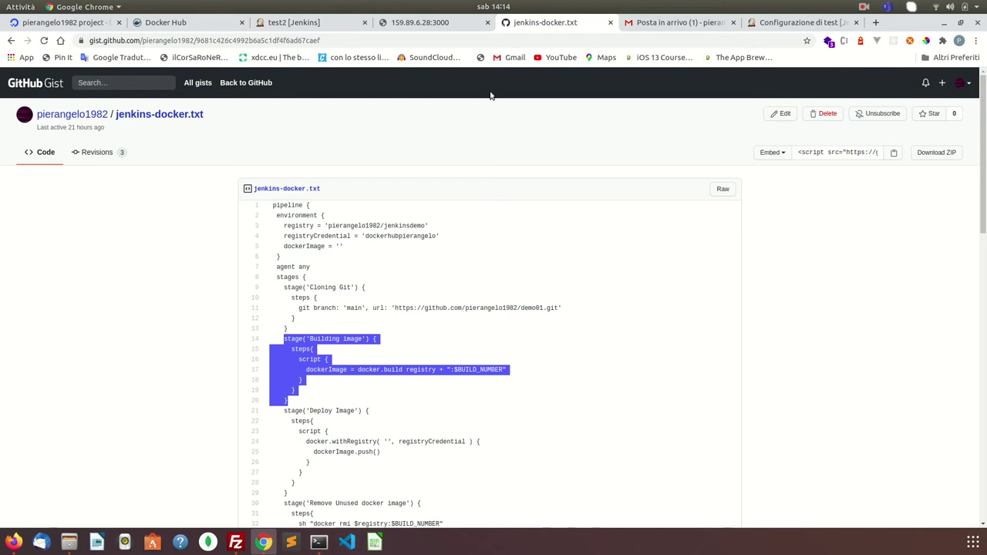
- Paste the Building image stage after the Cloning Git stage, separated by a blank line
click(802, 22)
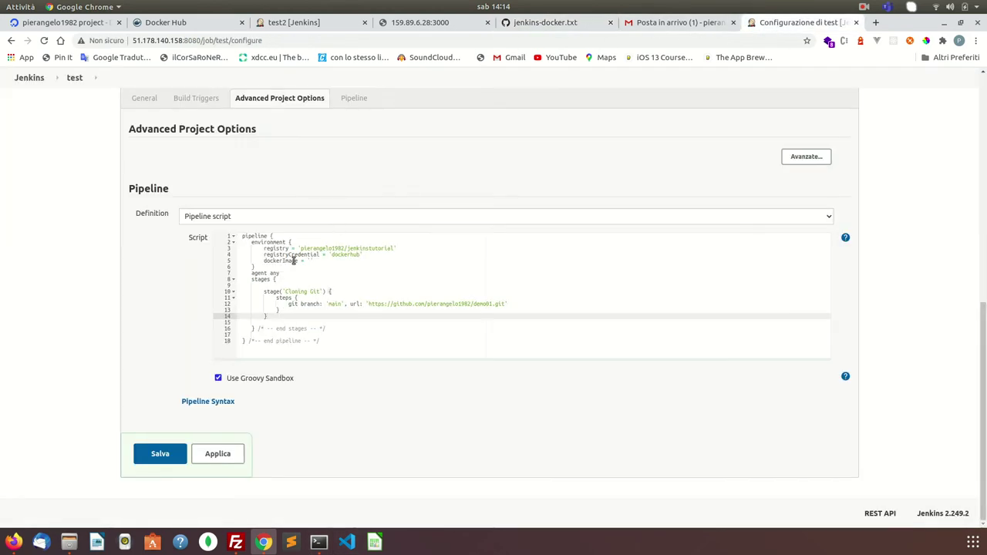
key(Return)
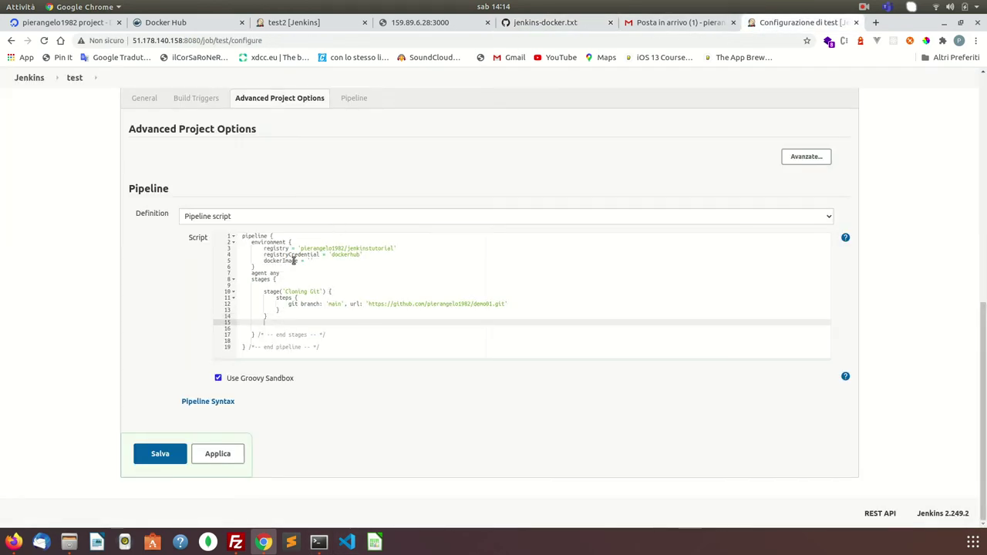
key(ctrl+v)
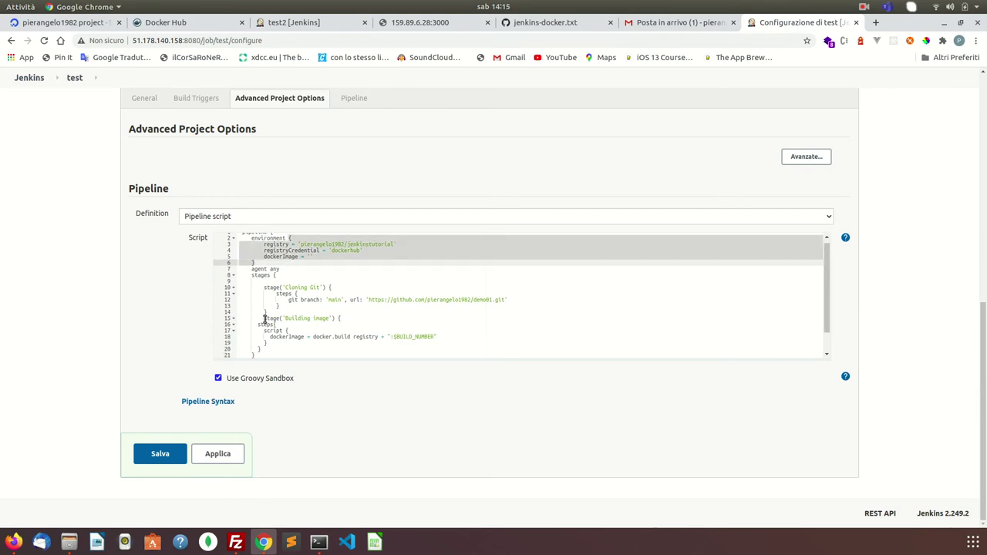
click(273, 308)
click(269, 312)
key(Return)
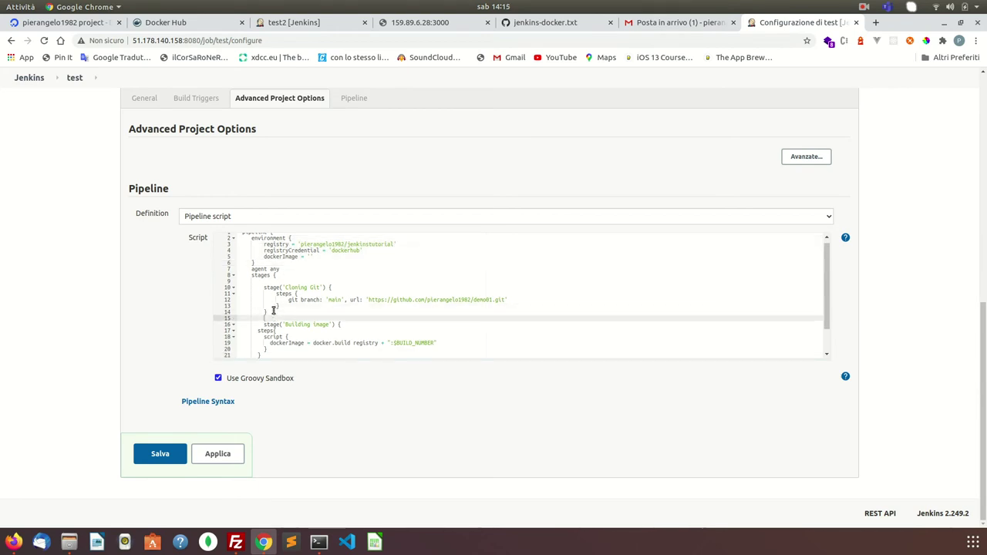
- Indent the steps, script and docker.build lines and the stage's closing brace
click(257, 330)
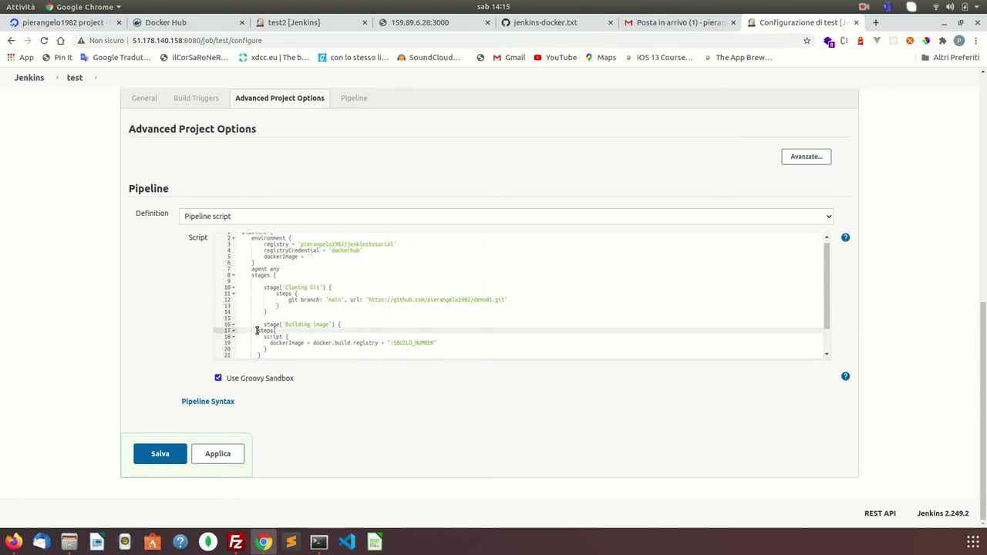
key(Tab)
click(263, 337)
key(Tab)
key(Tab)
click(270, 343)
key(Tab)
key(Tab)
key(Tab)
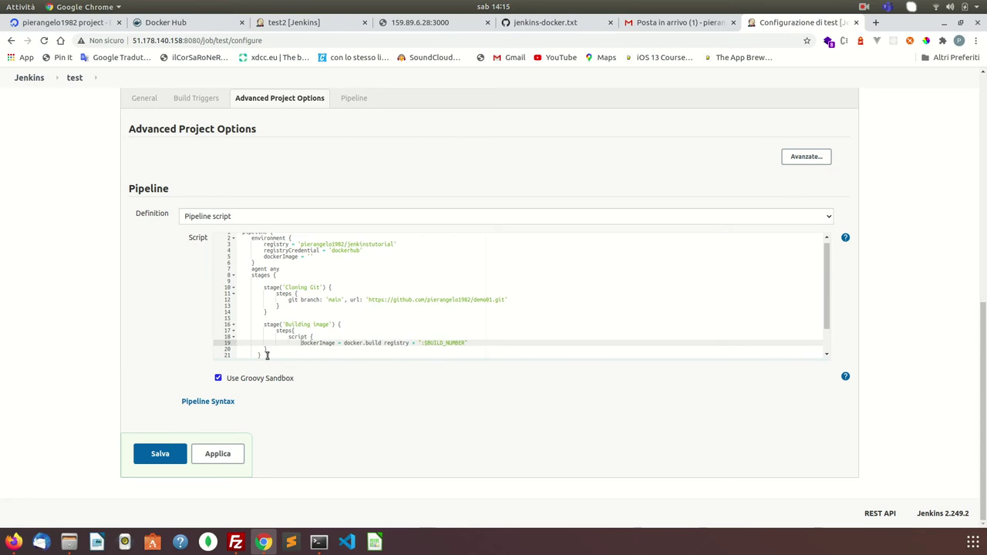
scroll(266, 353, down, 1)
click(264, 347)
click(257, 353)
scroll(269, 329, down, 2)
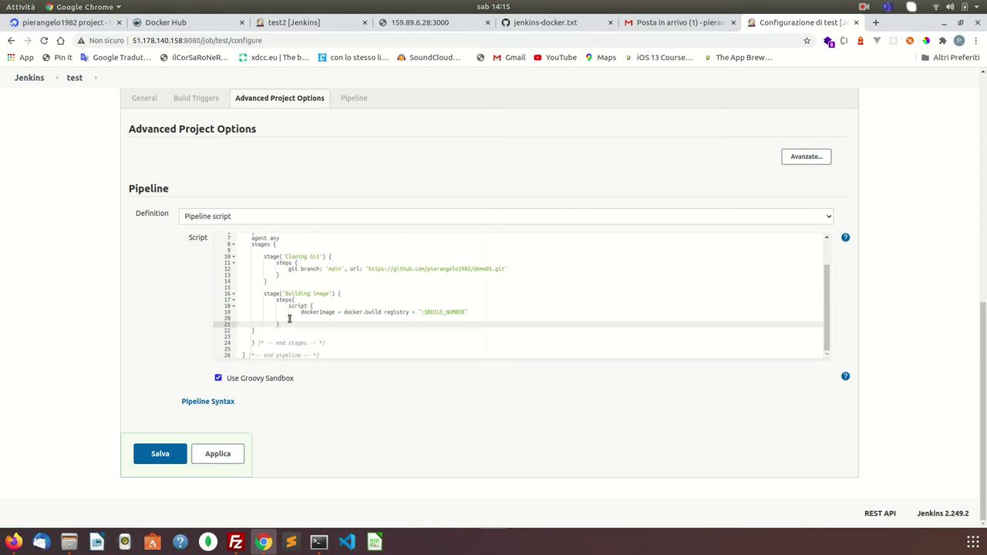
click(252, 330)
key(Tab)
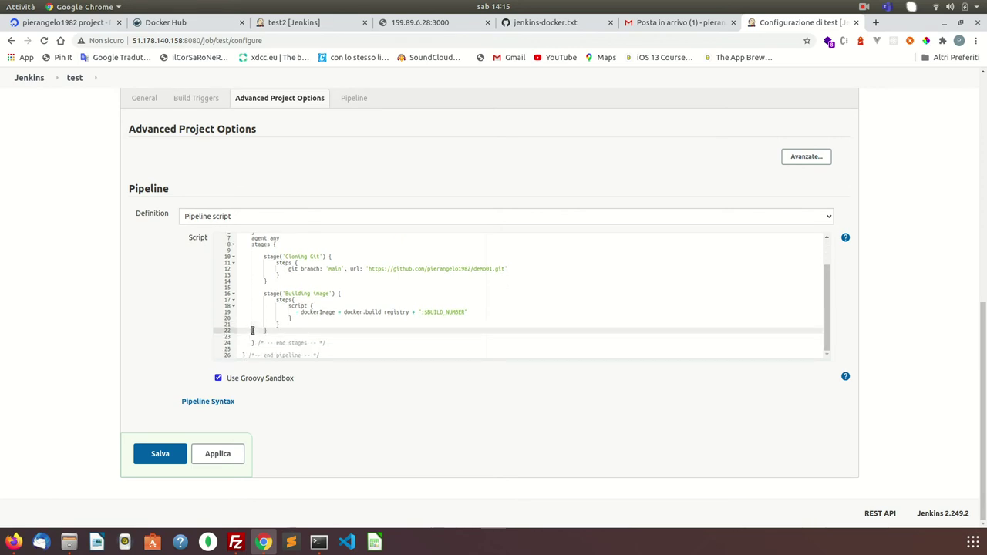
- Check the dockerImage variable against docker.build registry + ":$BUILD_NUMBER" in the script
double_click(316, 312)
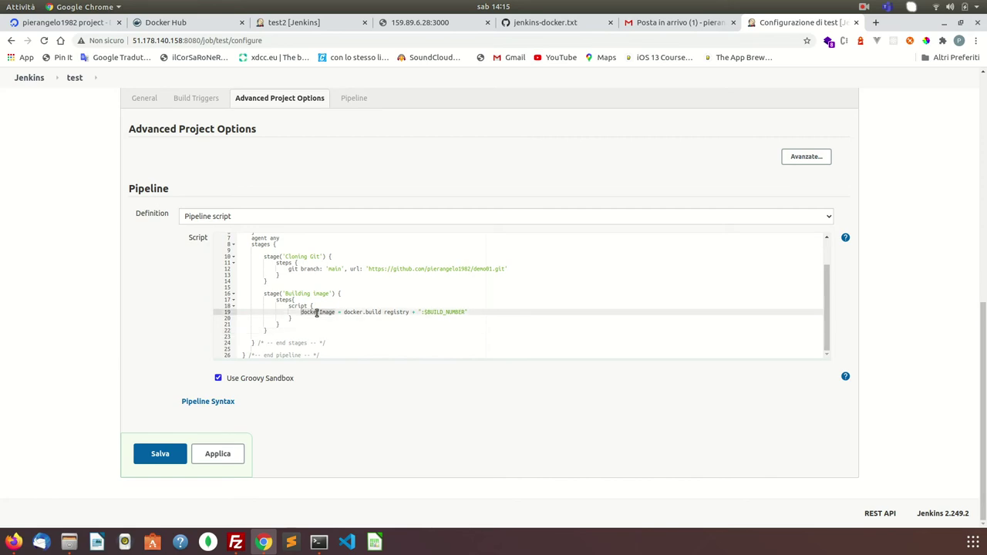
scroll(324, 287, up, 3)
double_click(286, 263)
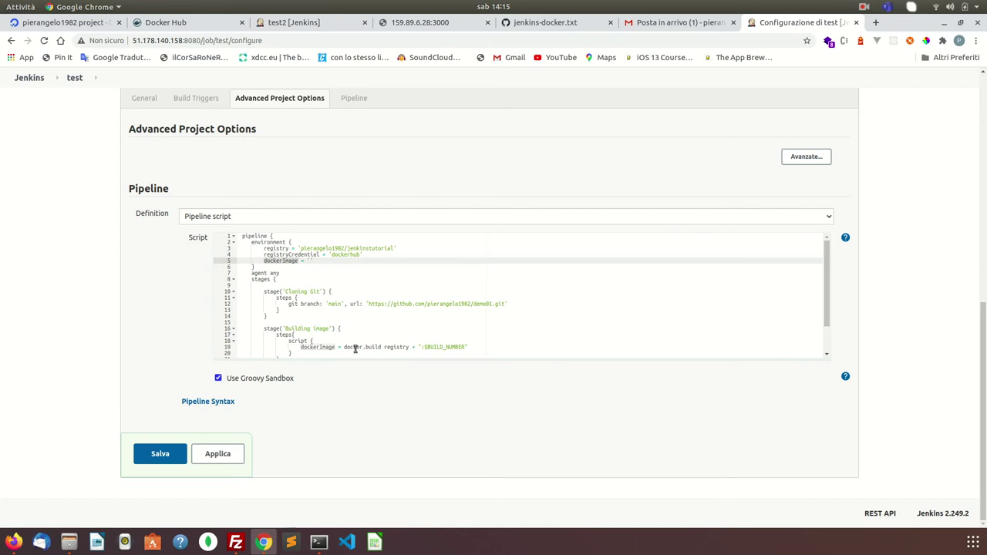
drag(355, 347, 475, 312)
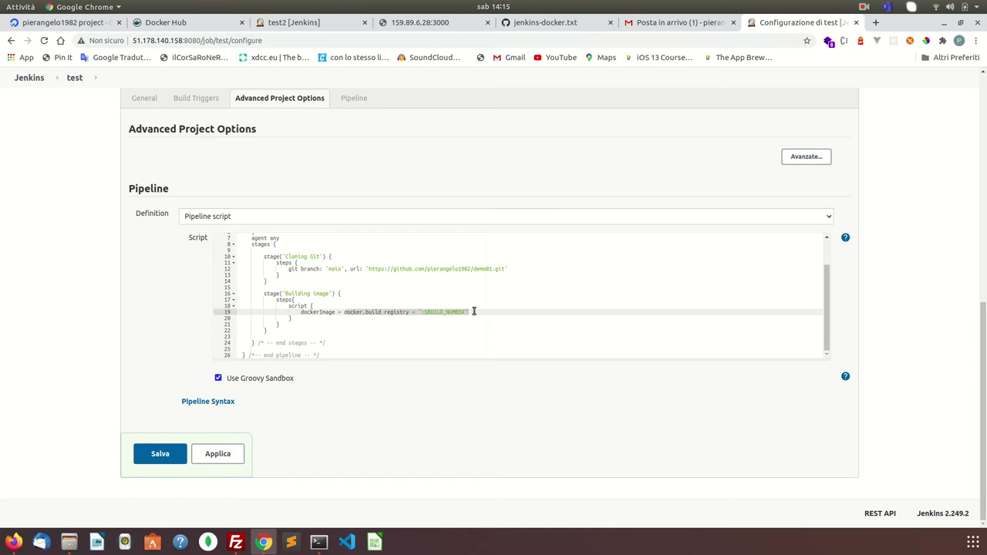
double_click(456, 312)
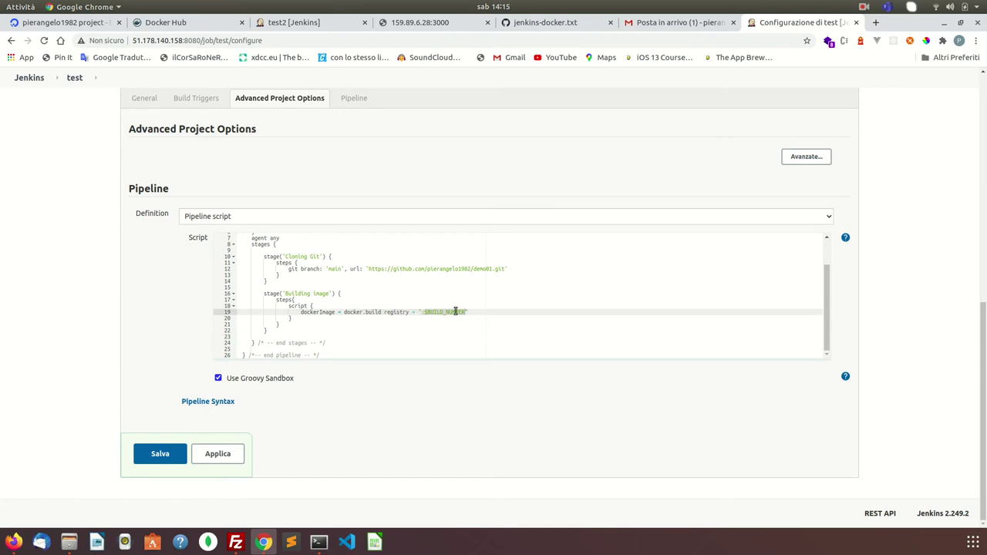
scroll(300, 196, up, 6)
scroll(301, 196, down, 5)
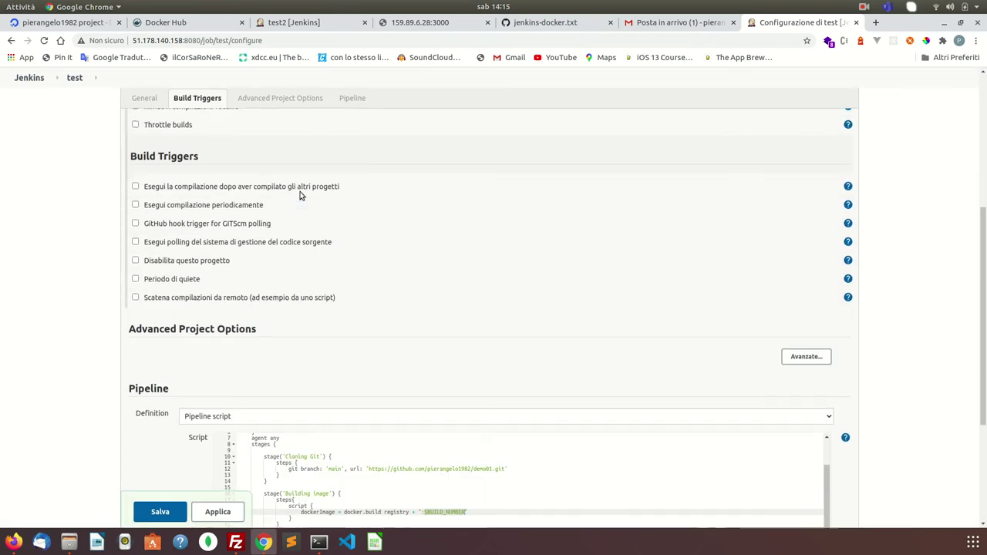
scroll(300, 196, down, 1)
scroll(300, 193, up, 10)
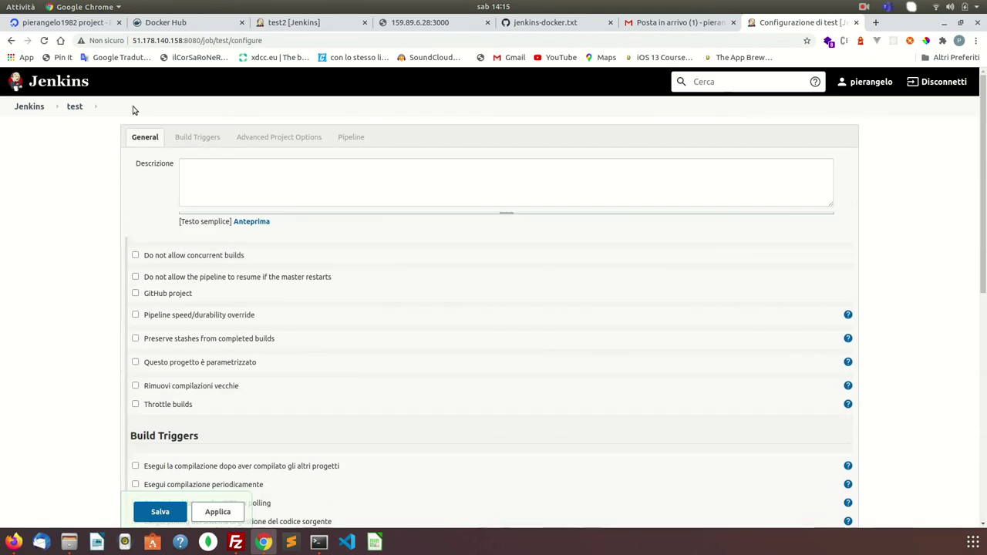
- Open the 'test' breadcrumb in another tab, then move via test2 to Docker Hub's repositories
right_click(76, 110)
click(97, 118)
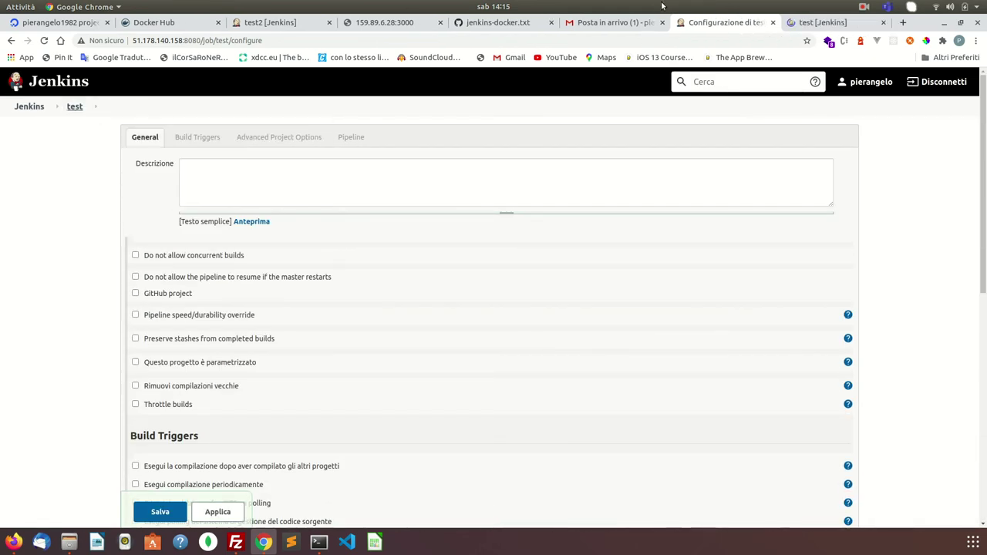
click(818, 23)
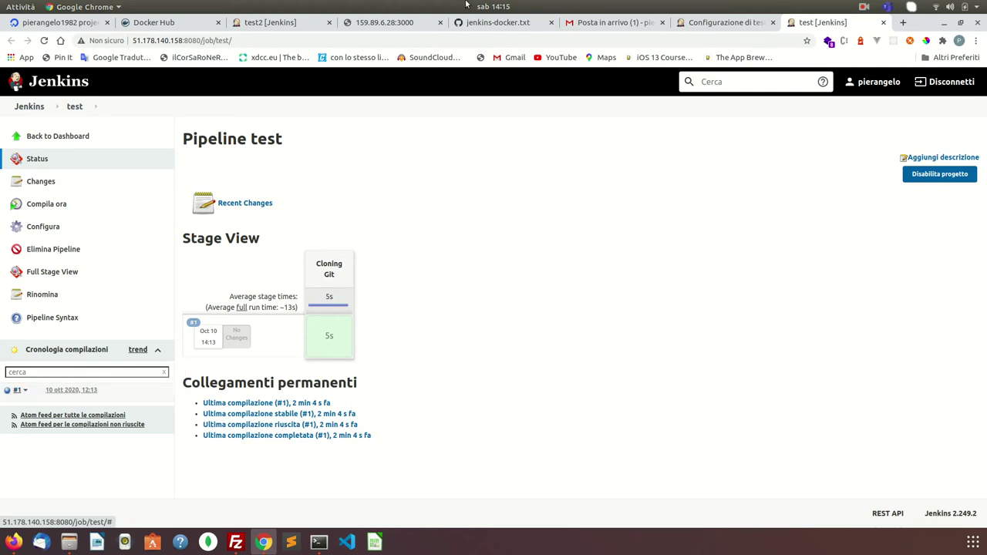
click(305, 25)
click(181, 22)
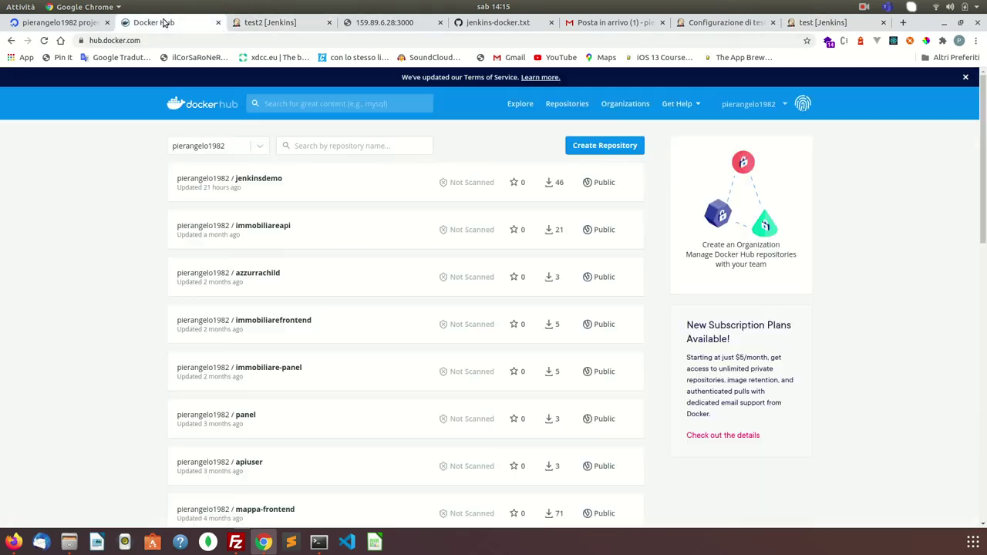
- Check jenkinsdemo's tags on Docker Hub (latest 14), then return to 'Configurazione di test'
click(265, 179)
scroll(260, 346, down, 5)
scroll(242, 306, down, 2)
scroll(227, 203, up, 3)
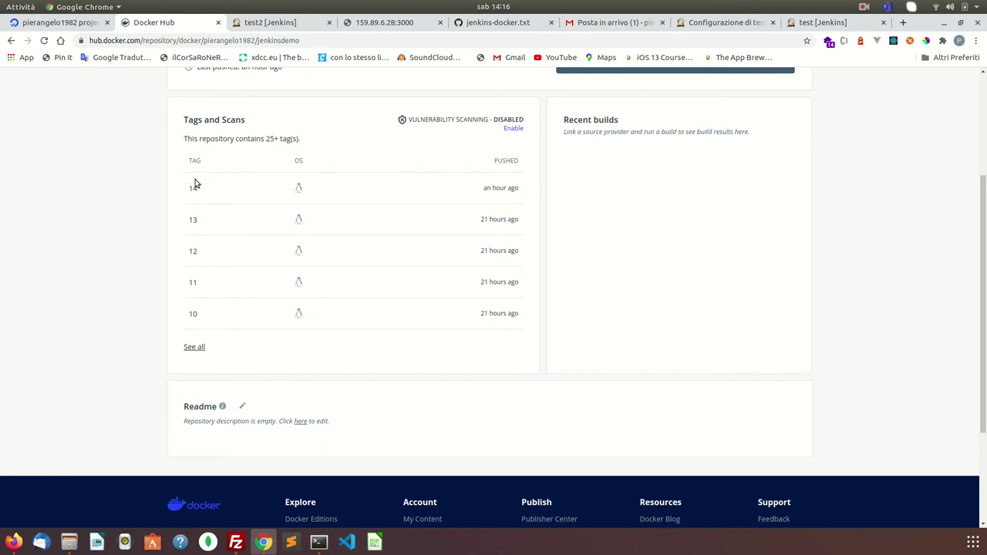
click(606, 22)
click(725, 22)
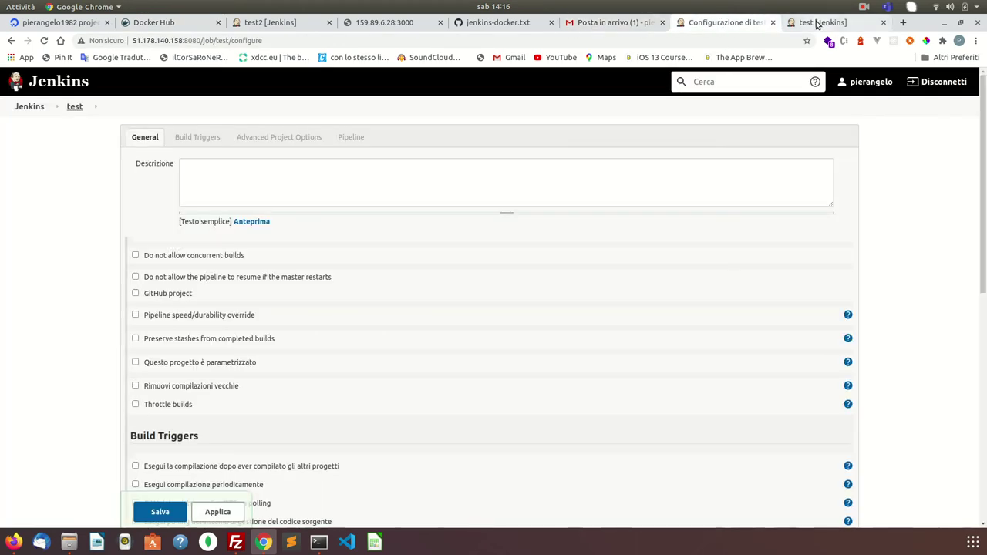
click(818, 23)
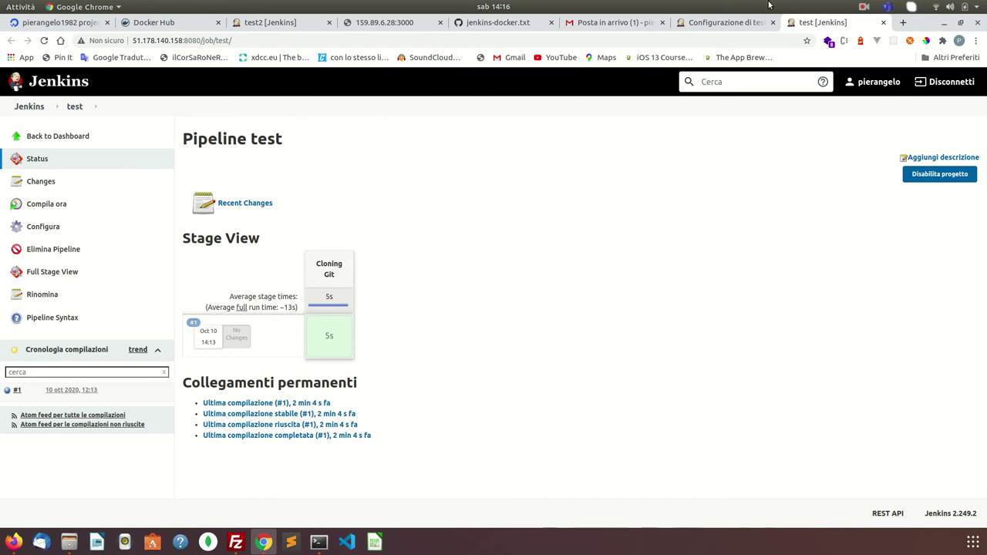
click(718, 22)
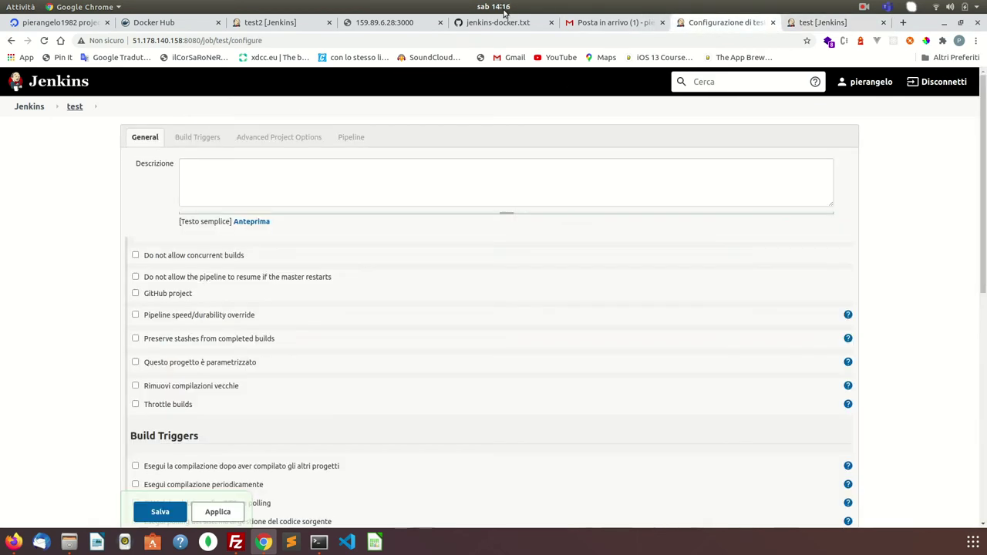
click(503, 22)
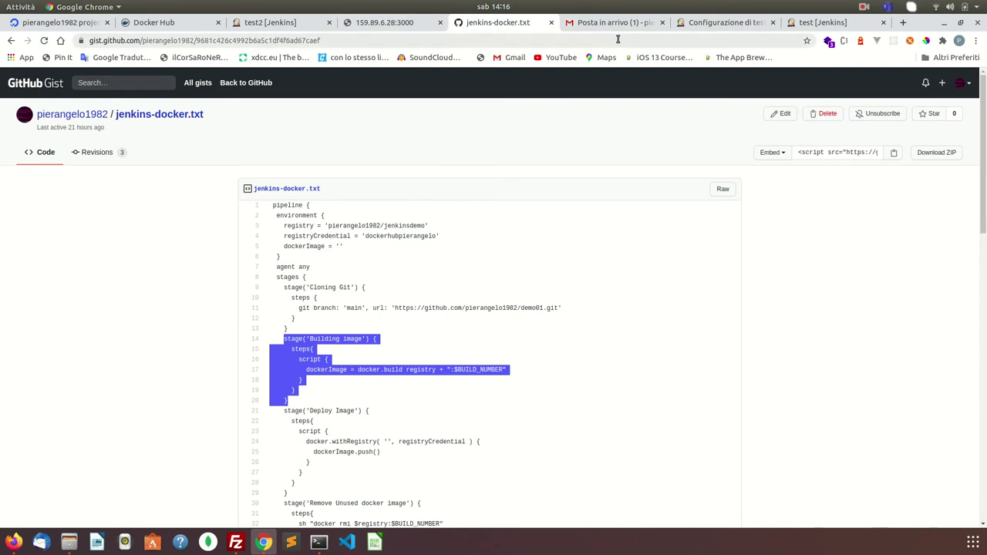
click(733, 24)
click(821, 23)
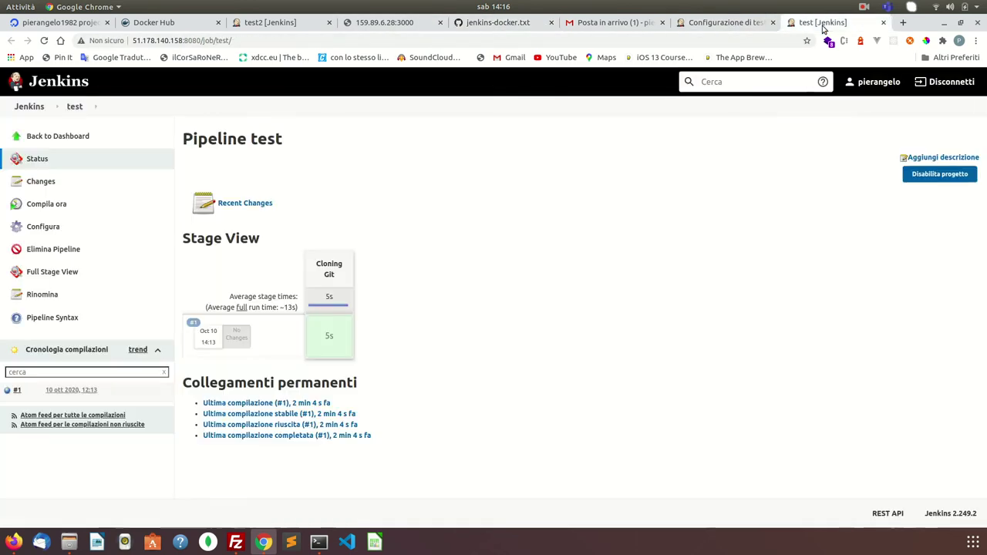
click(700, 24)
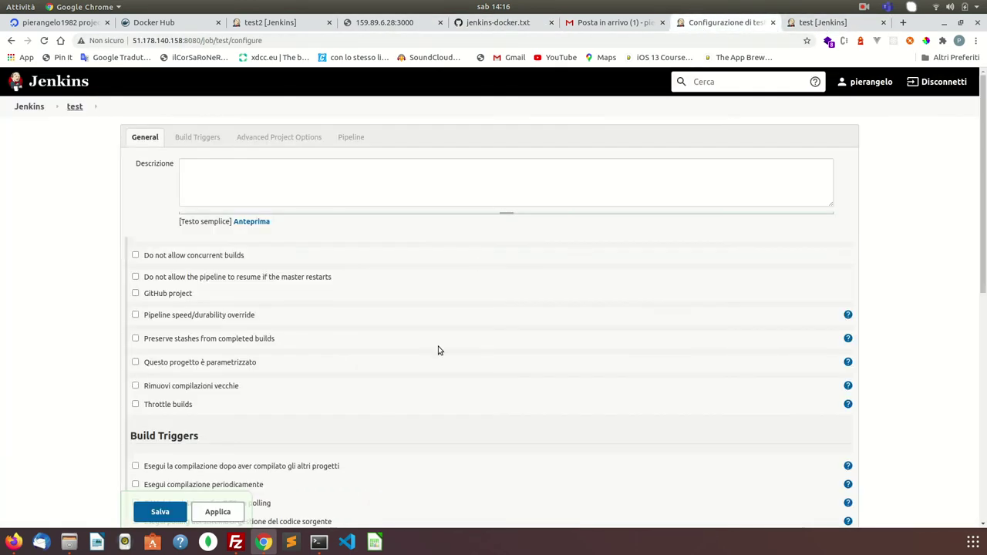
scroll(424, 372, down, 15)
click(449, 311)
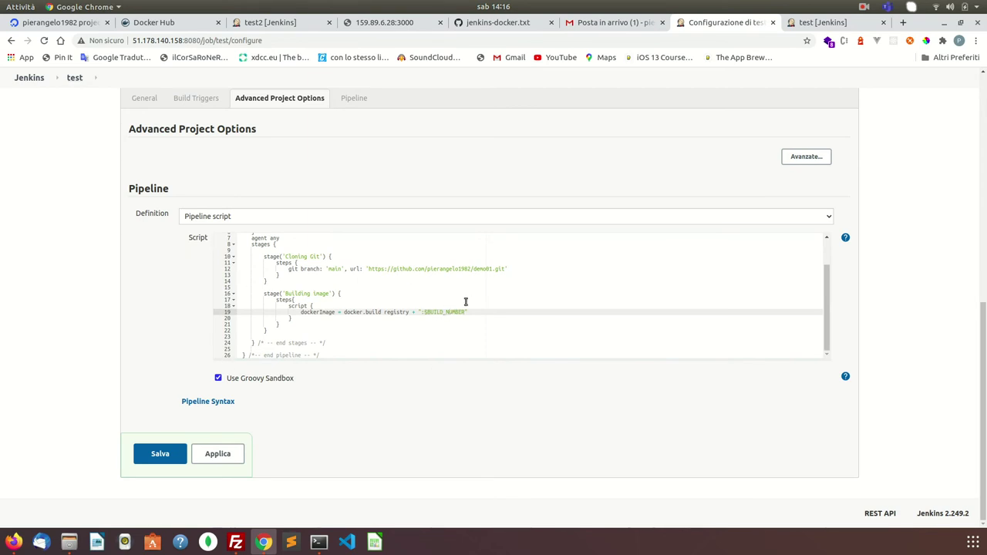
- Verify dockerImage on lines 5 and 19, then apply the pipeline script with Applica
scroll(393, 249, up, 3)
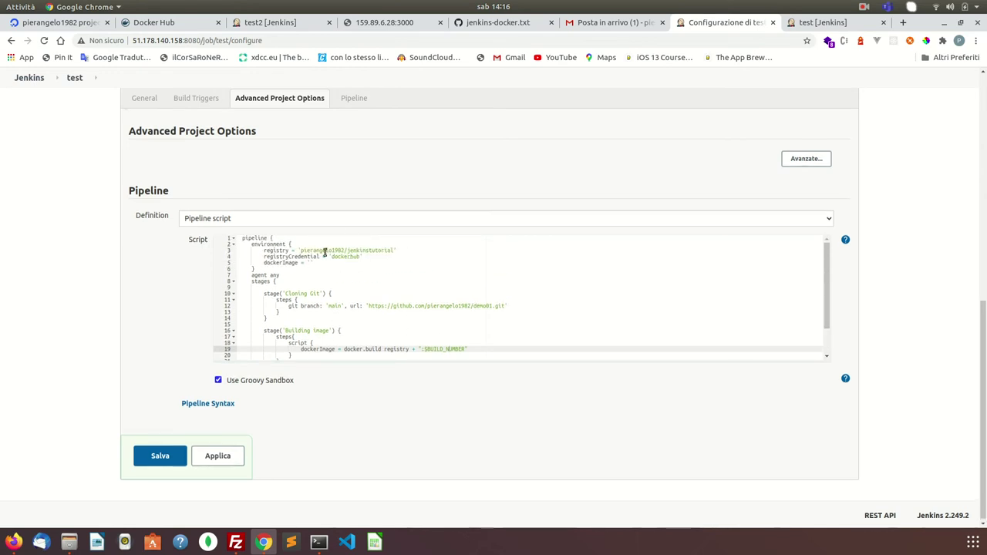
scroll(461, 290, down, 2)
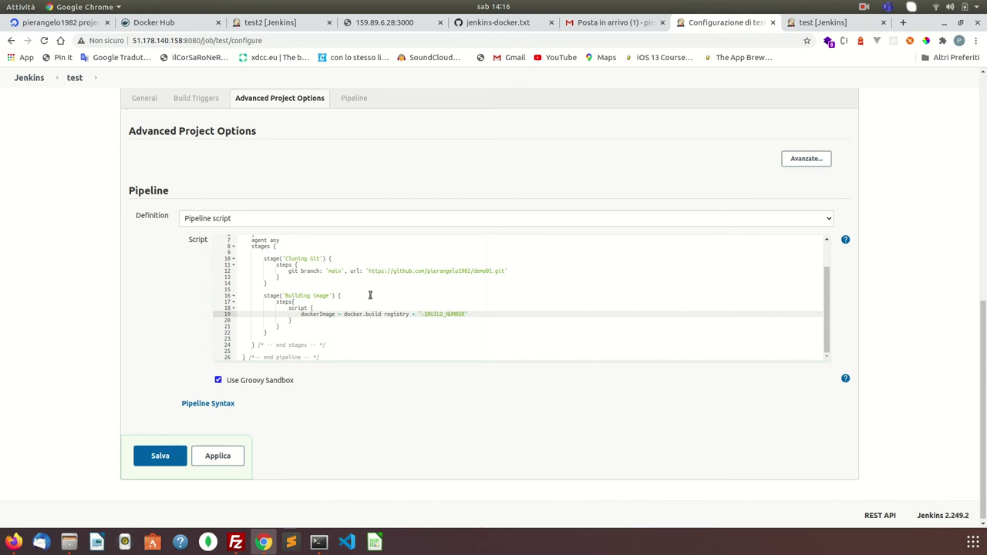
scroll(370, 295, up, 2)
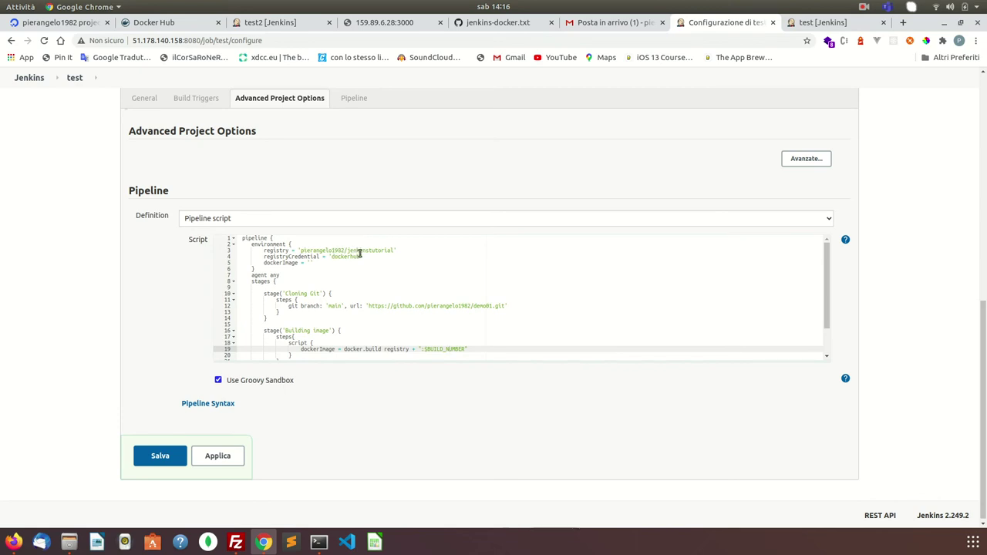
scroll(394, 296, down, 2)
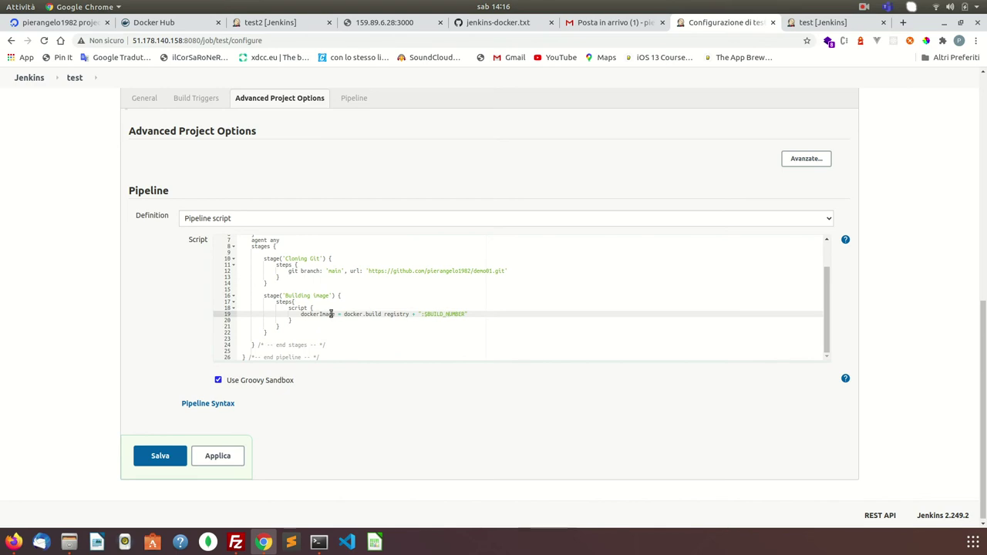
double_click(322, 315)
scroll(328, 293, up, 2)
double_click(276, 262)
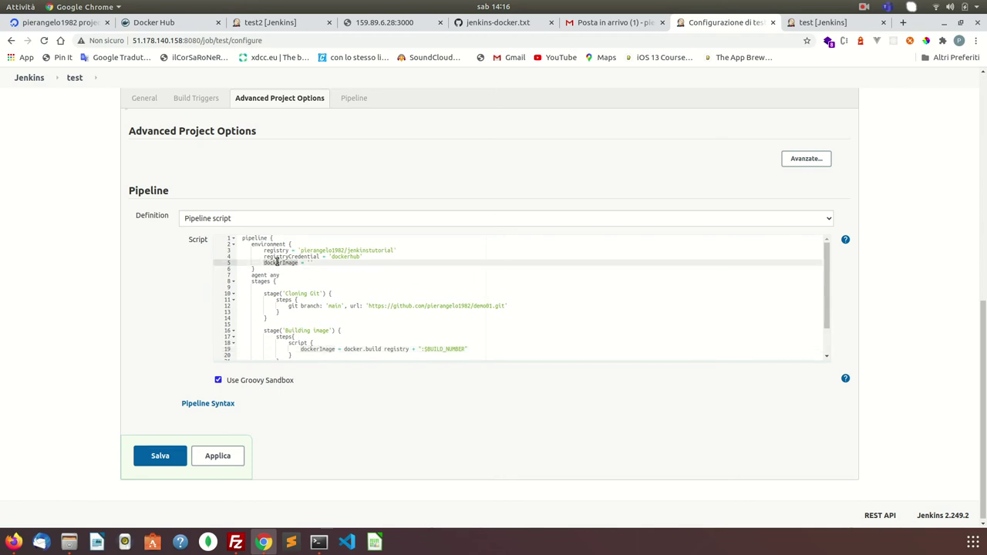
scroll(424, 299, down, 2)
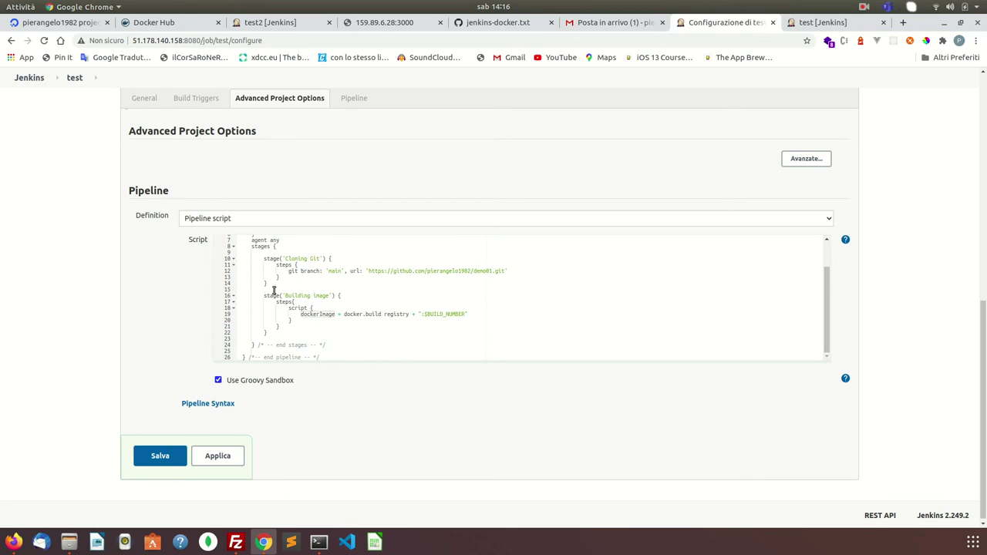
click(223, 456)
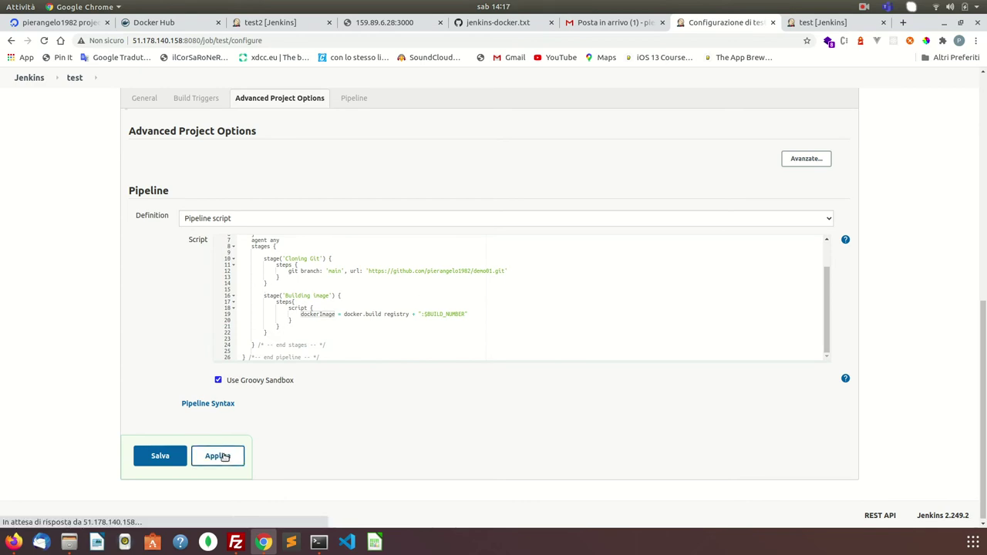
- Save the test job and run build #2, which fails at Building image with exit code 127
click(160, 457)
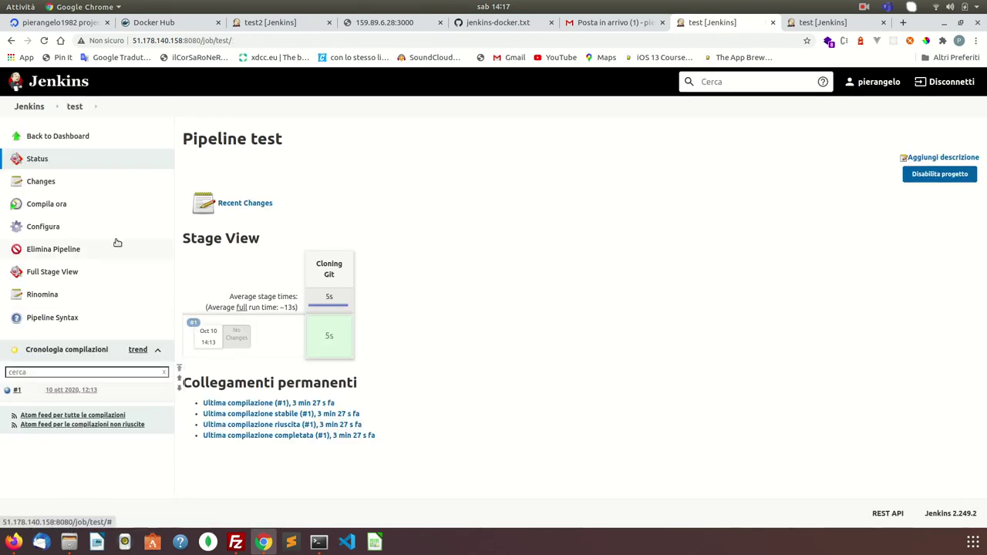
click(56, 210)
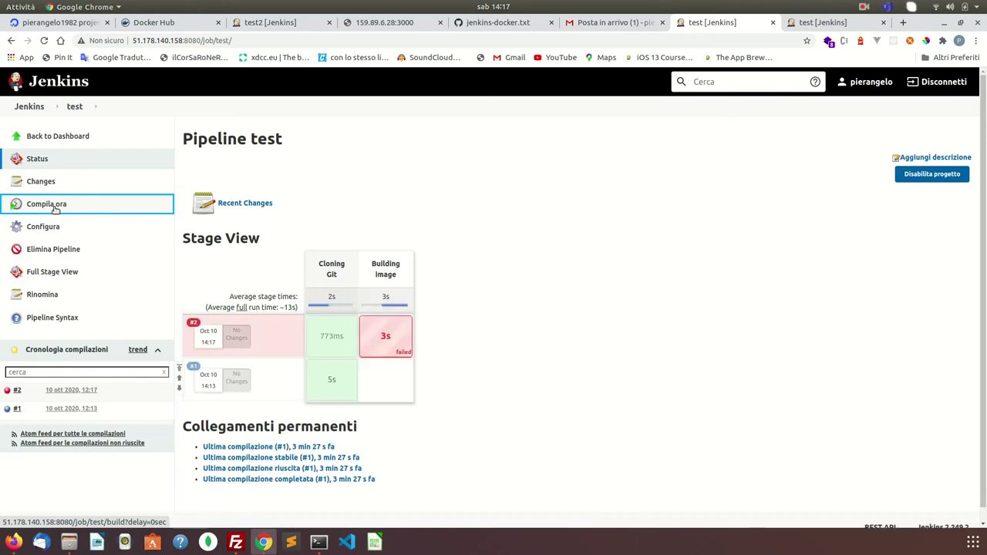
mouse_move(386, 355)
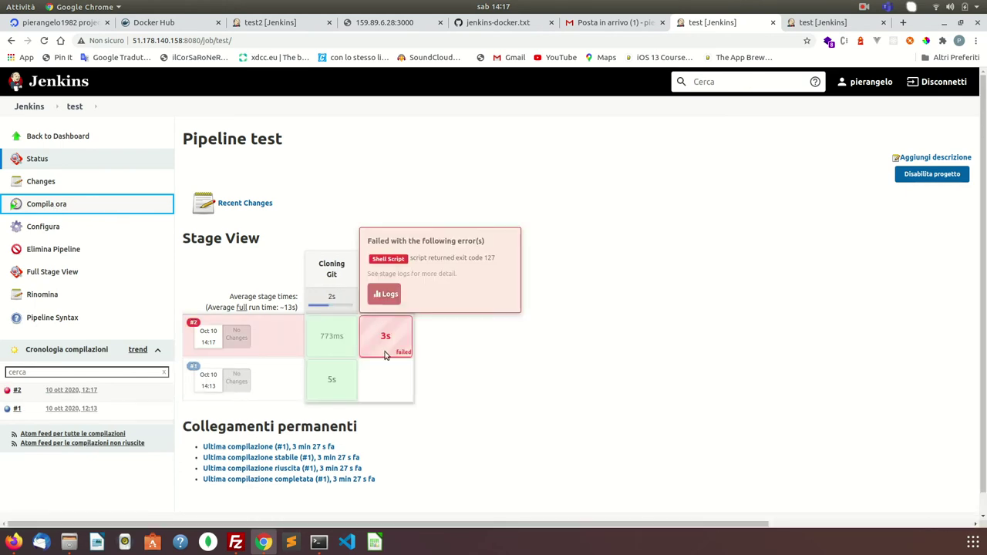
click(54, 136)
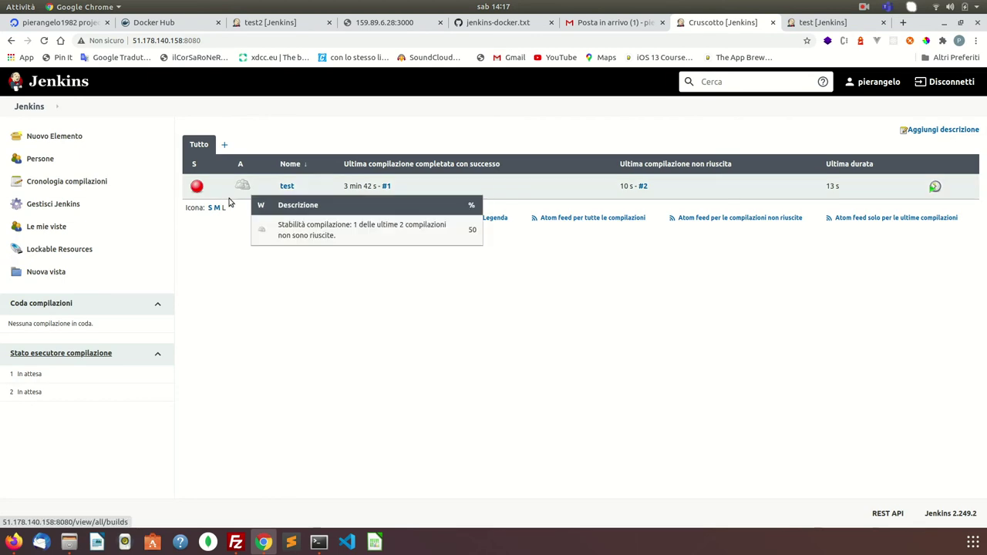
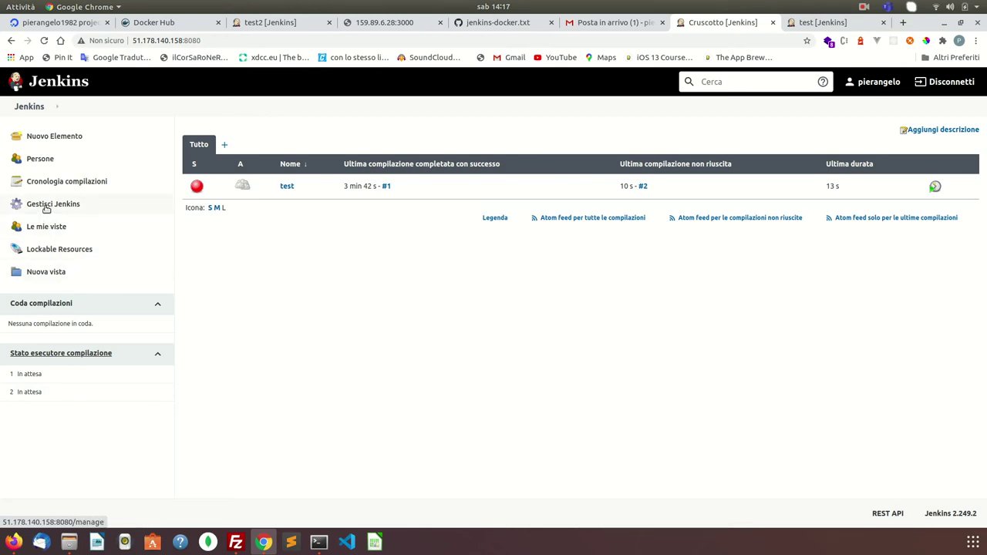
- Open build #2's console log in the test job and locate the 'docker: not found' error
click(287, 187)
click(92, 391)
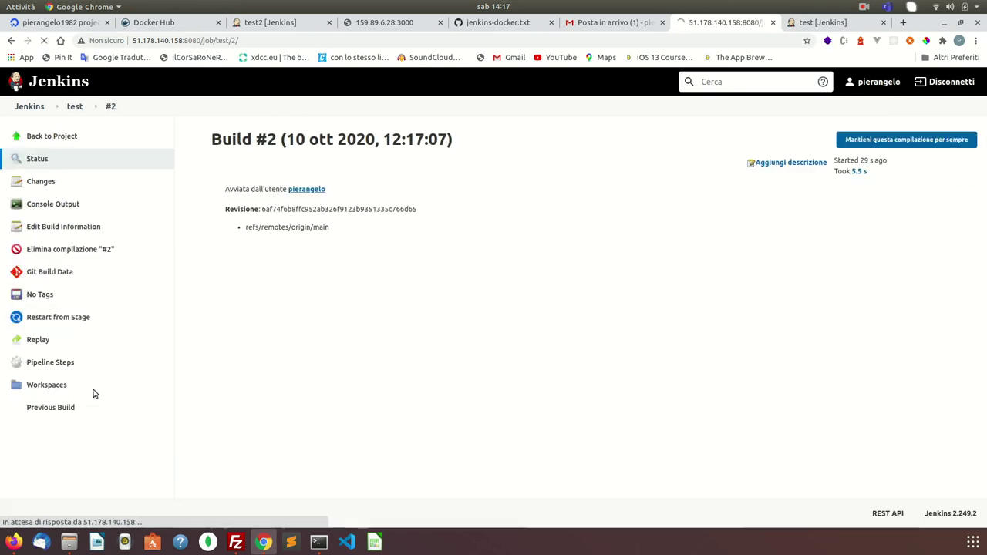
click(54, 205)
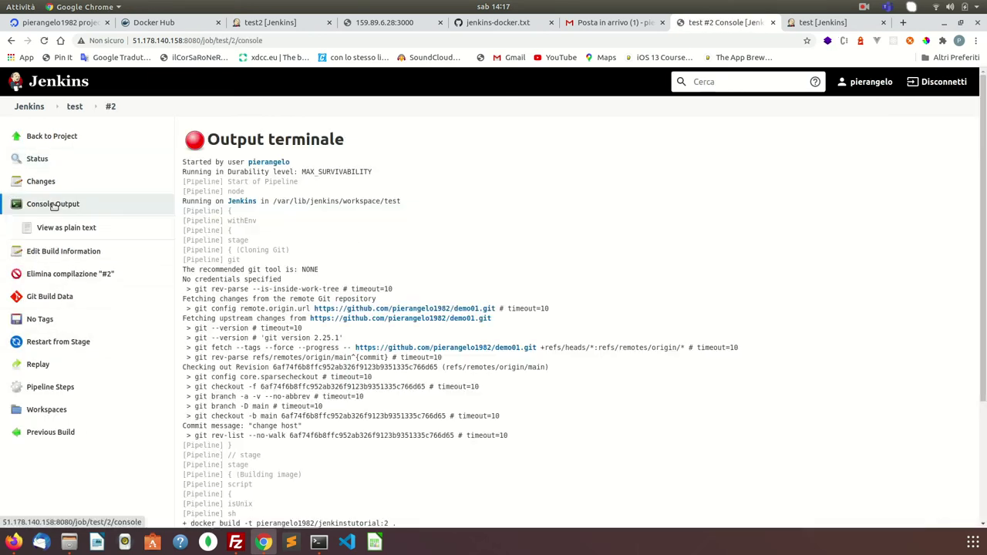
scroll(361, 349, down, 5)
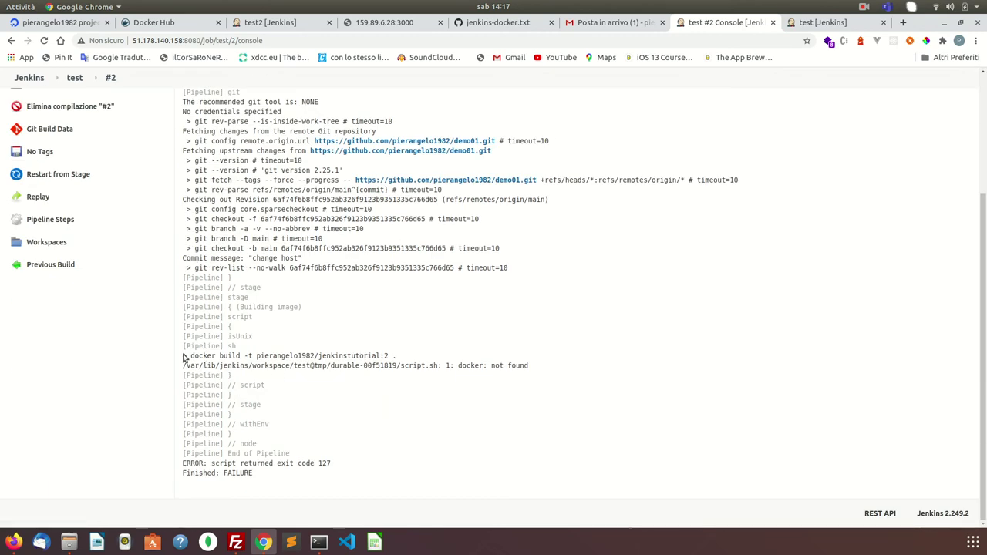
drag(183, 354, 398, 357)
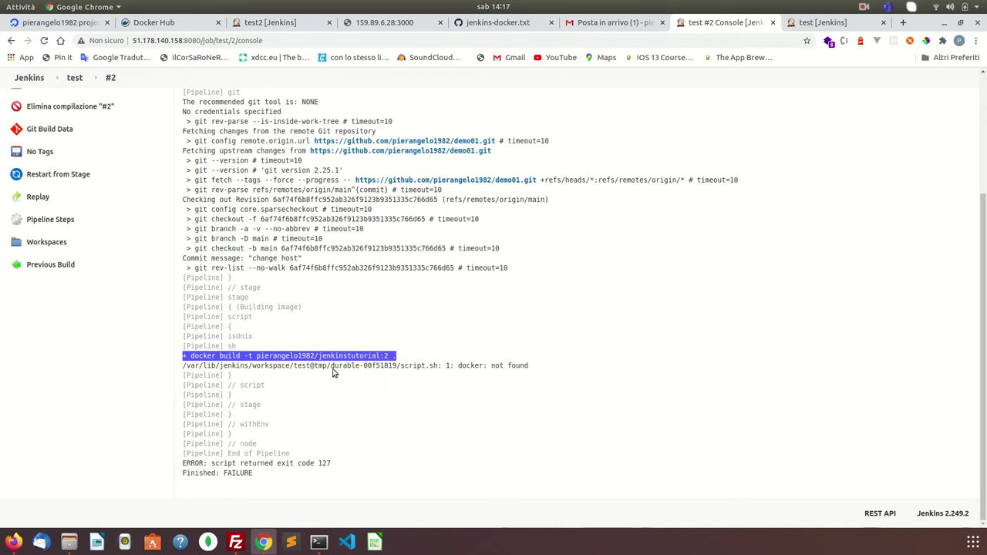
double_click(497, 367)
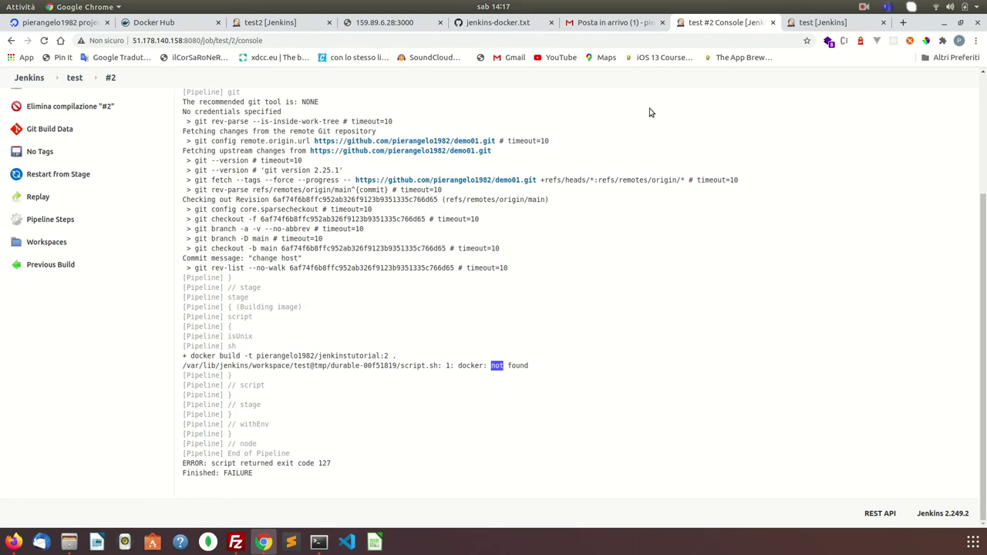
- Return to the test pipeline's overview page in its browser tab
click(865, 7)
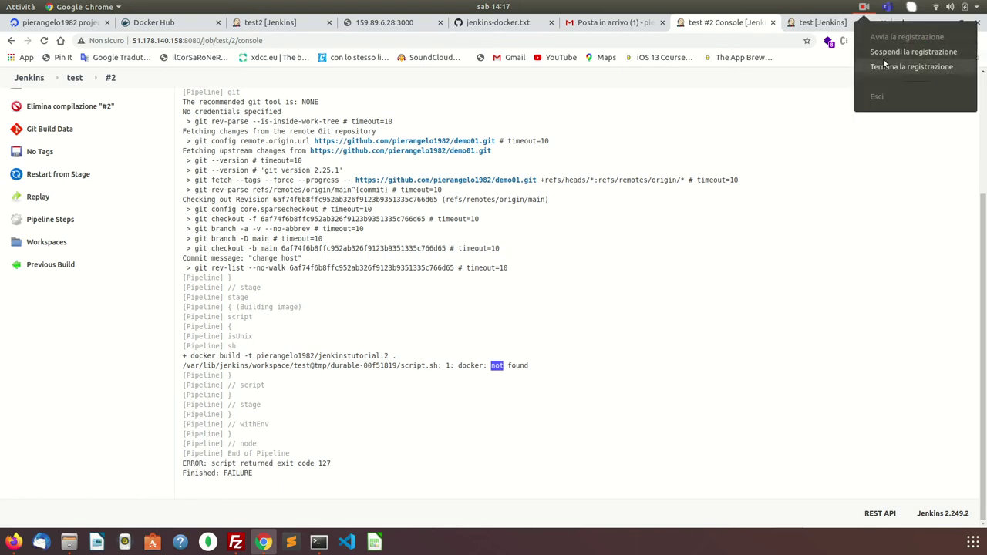
click(838, 26)
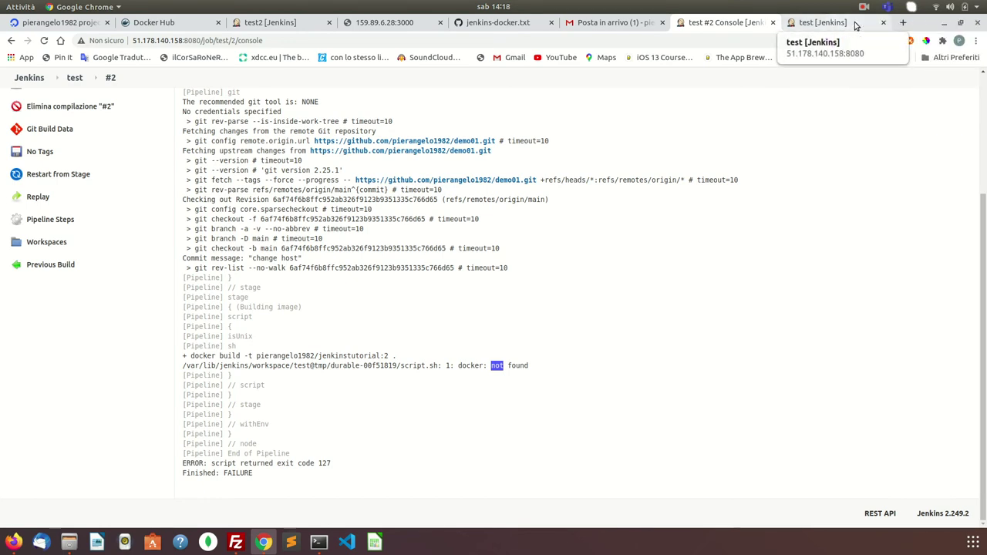
click(847, 29)
click(774, 37)
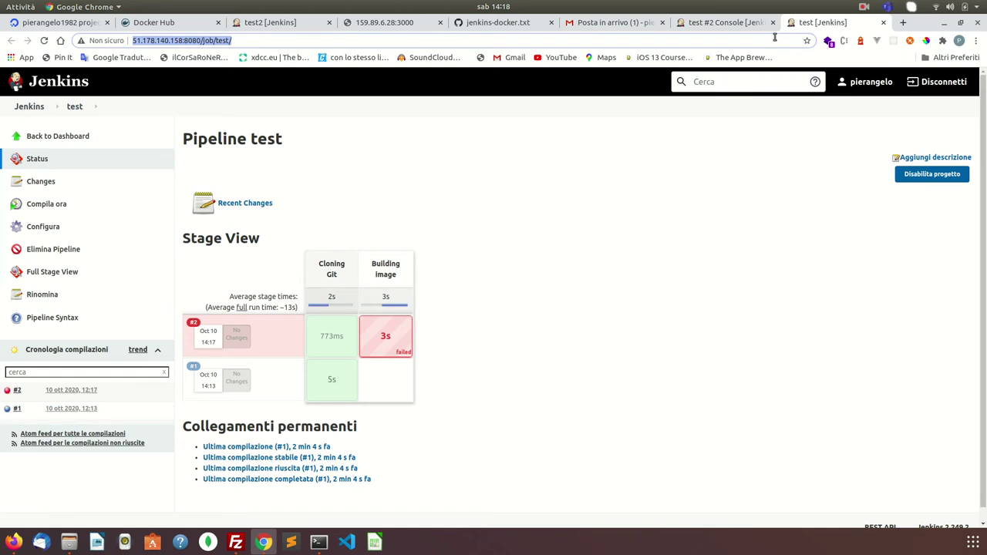
- Search Google for 'docker ubuntu 20.04'
text(docker)
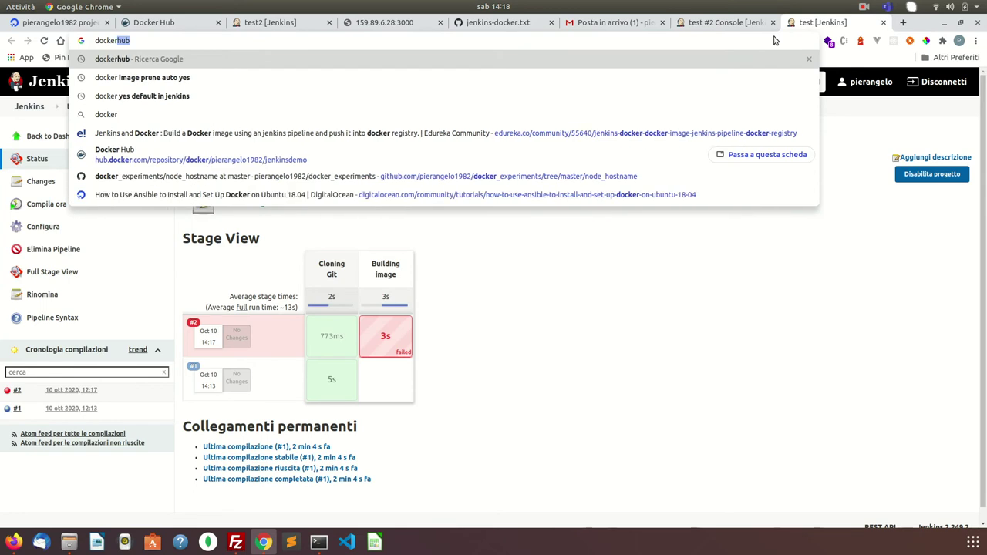
text( ubuntu 20.)
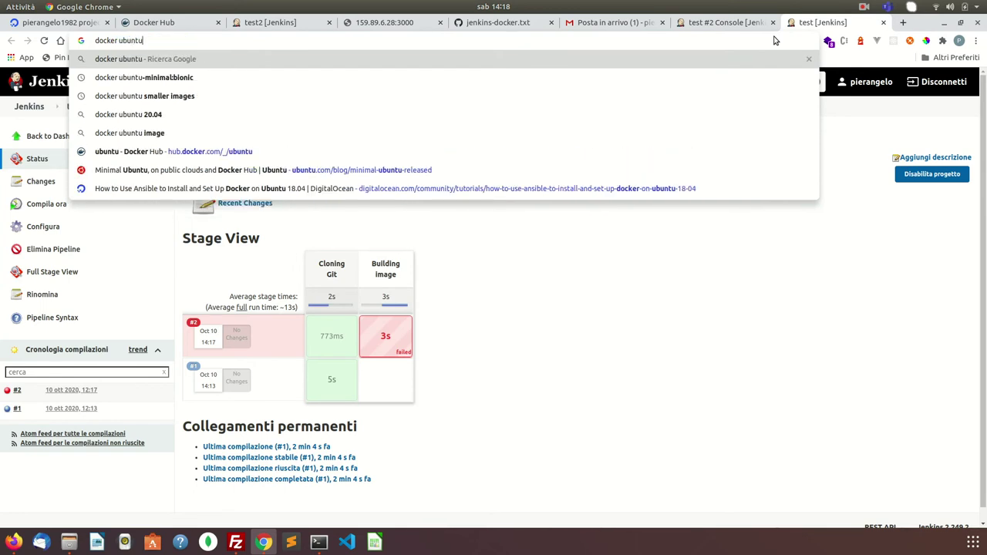
key(BackSpace)
key(BackSpace)
text(20)
key(Return)
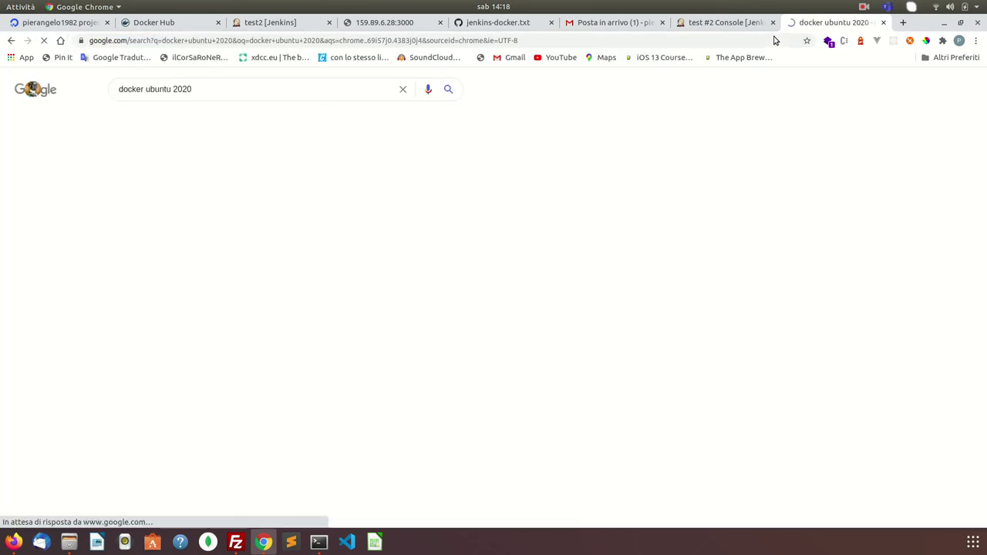
double_click(182, 88)
key(BackSpace)
key(BackSpace)
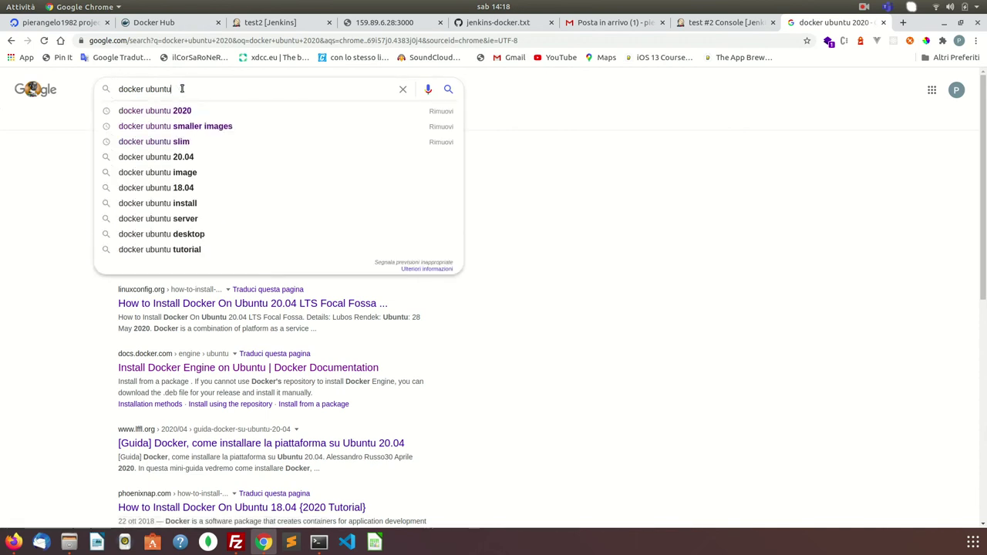
text(20)
click(180, 125)
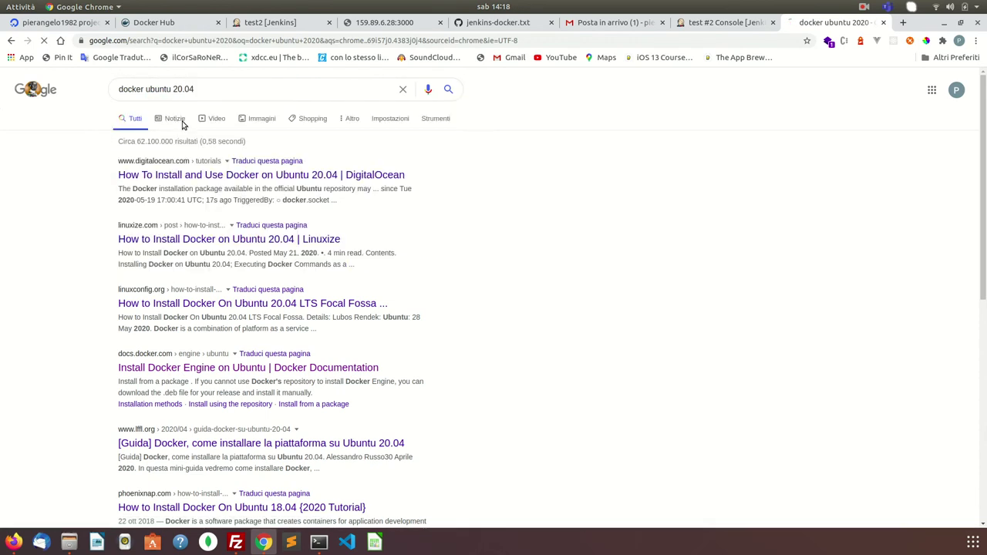
- Open the official docs.docker.com 'Install Docker Engine on Ubuntu' result
click(229, 175)
click(10, 40)
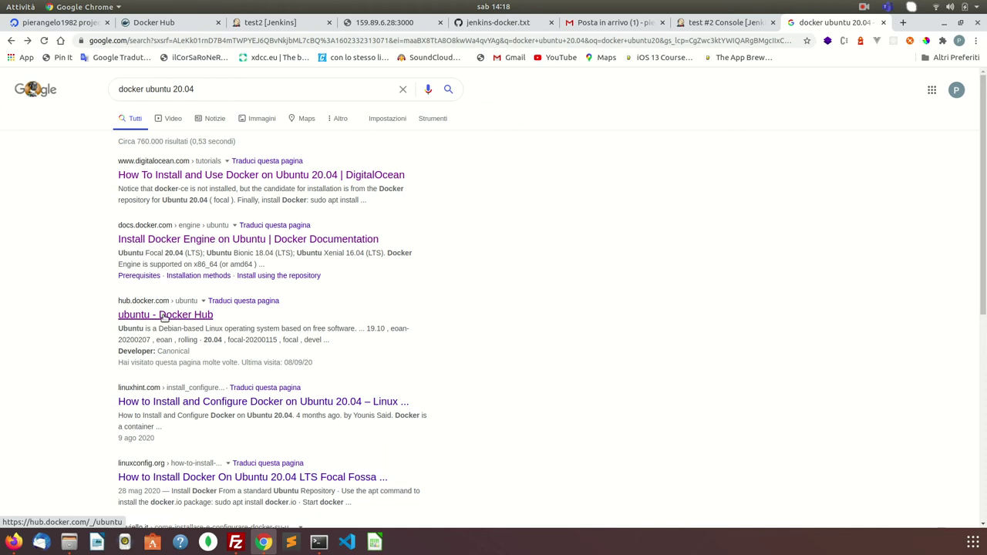
click(191, 240)
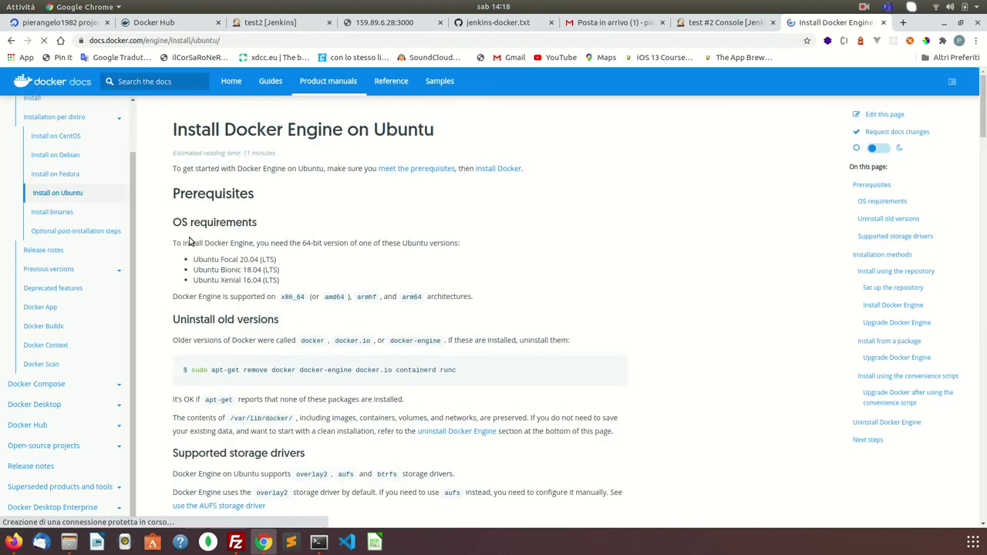
- Copy the multi-line sudo apt-get install prerequisites command from 'Install using the repository'
scroll(342, 294, down, 7)
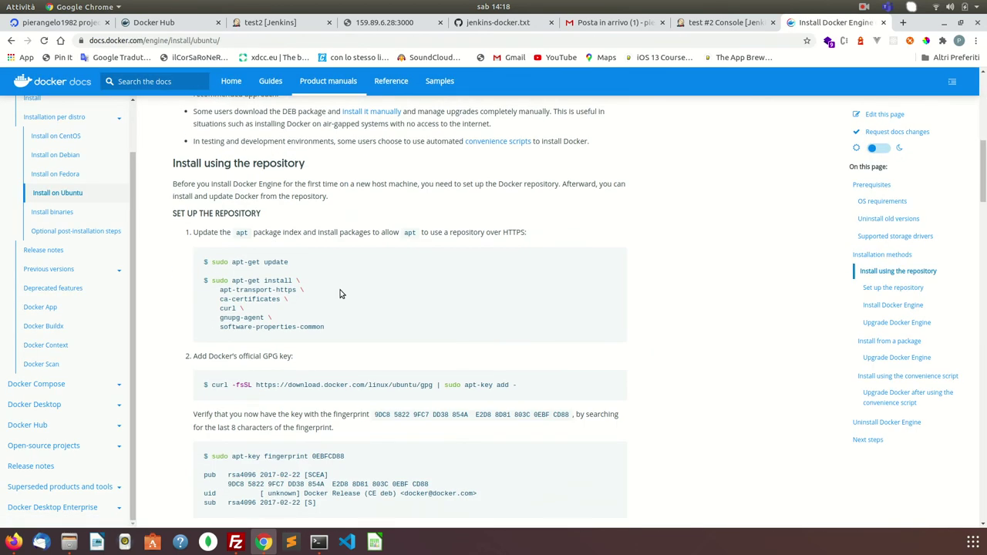
scroll(342, 294, down, 2)
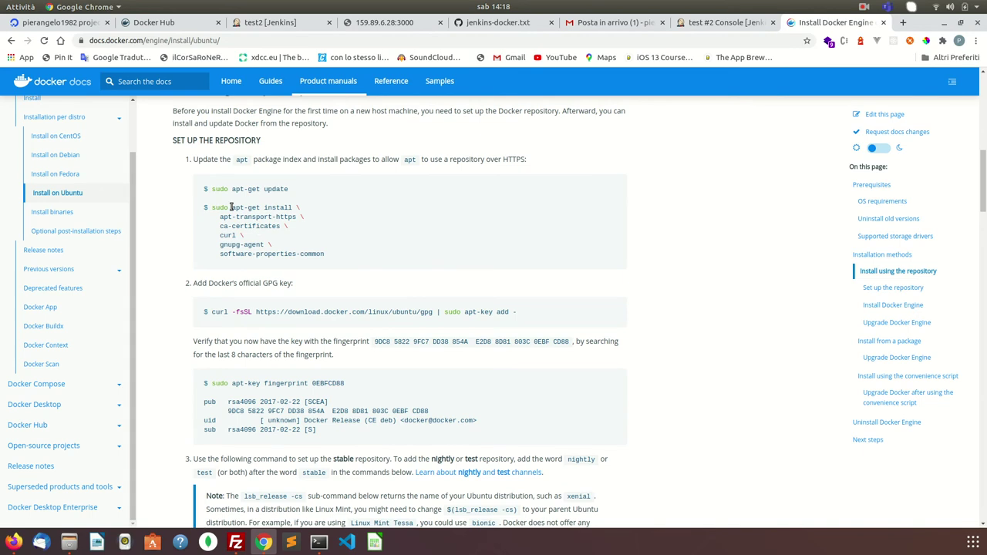
drag(210, 207, 367, 256)
right_click(263, 236)
click(275, 240)
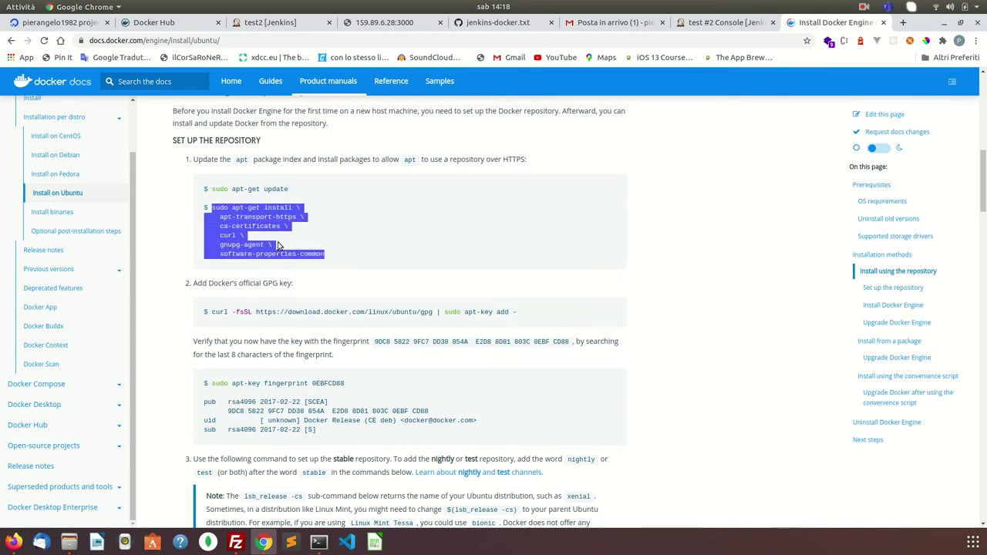
click(318, 542)
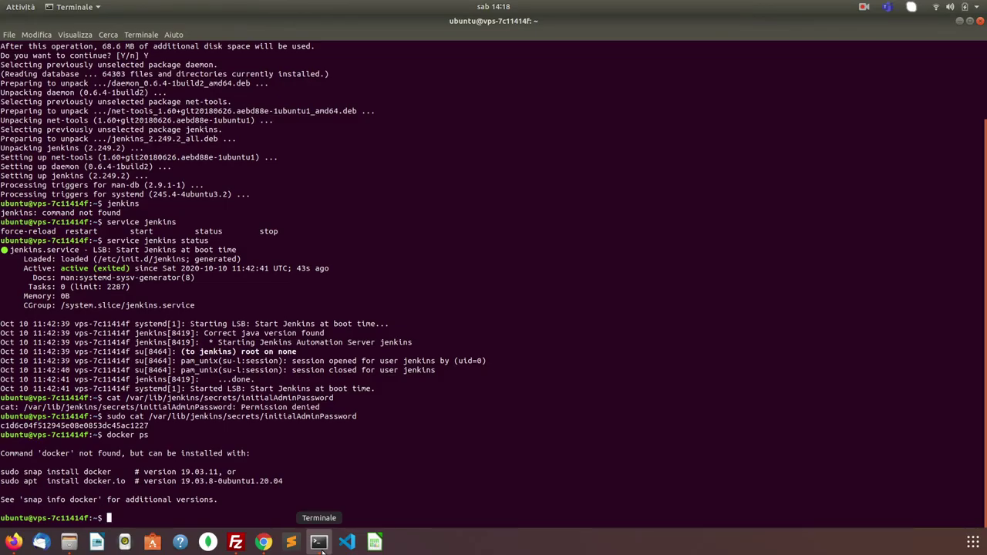
- Run the prerequisites install in the server terminal, installing apt-transport-https and gnupg-agent
key(ctrl+shift+v)
click(318, 543)
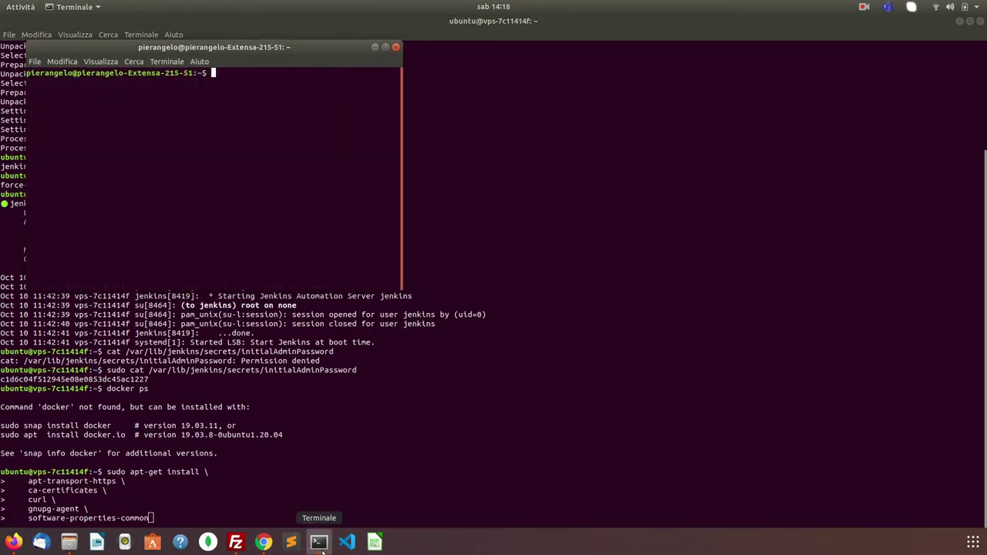
click(397, 48)
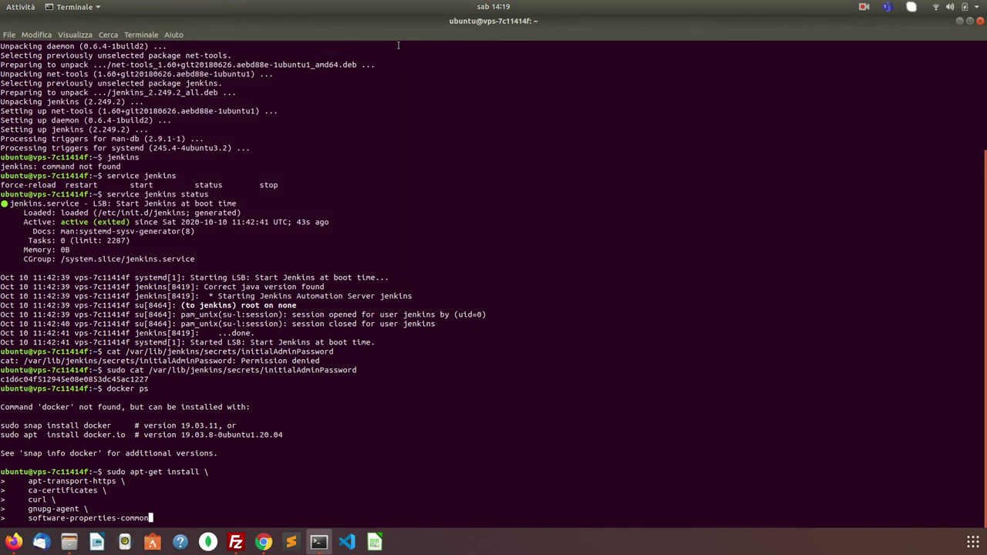
key(Return)
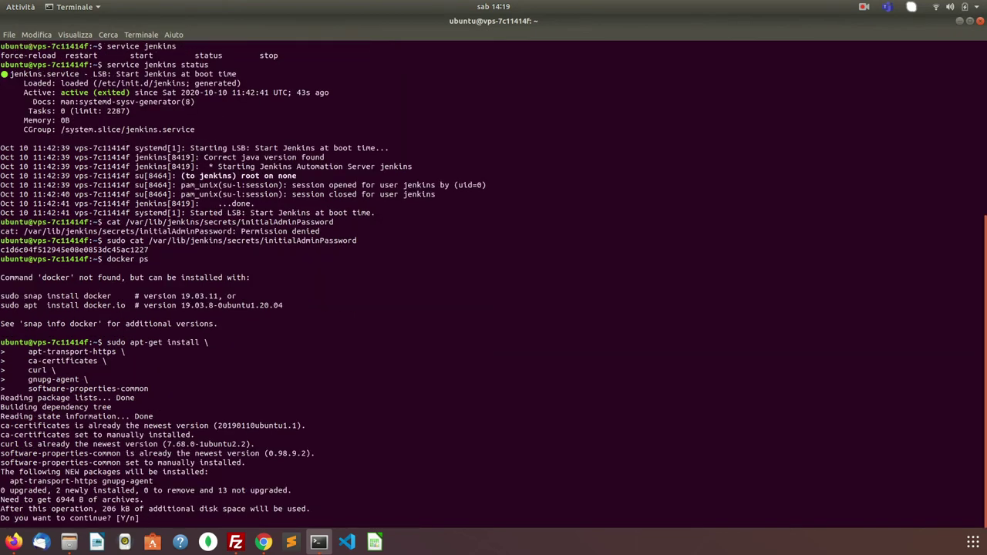
key(Return)
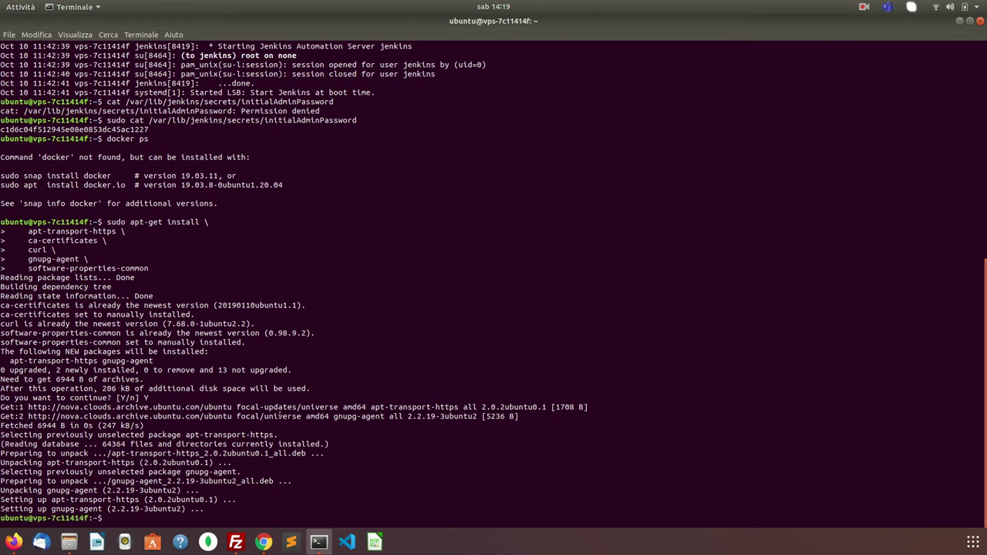
- Add Docker's GPG key by running the copied curl command
click(263, 542)
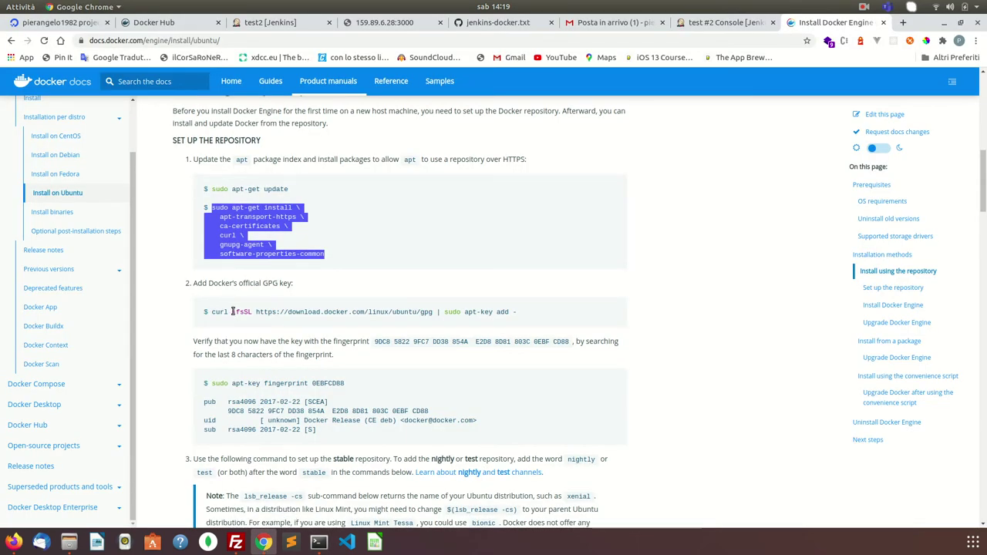
drag(212, 312, 527, 315)
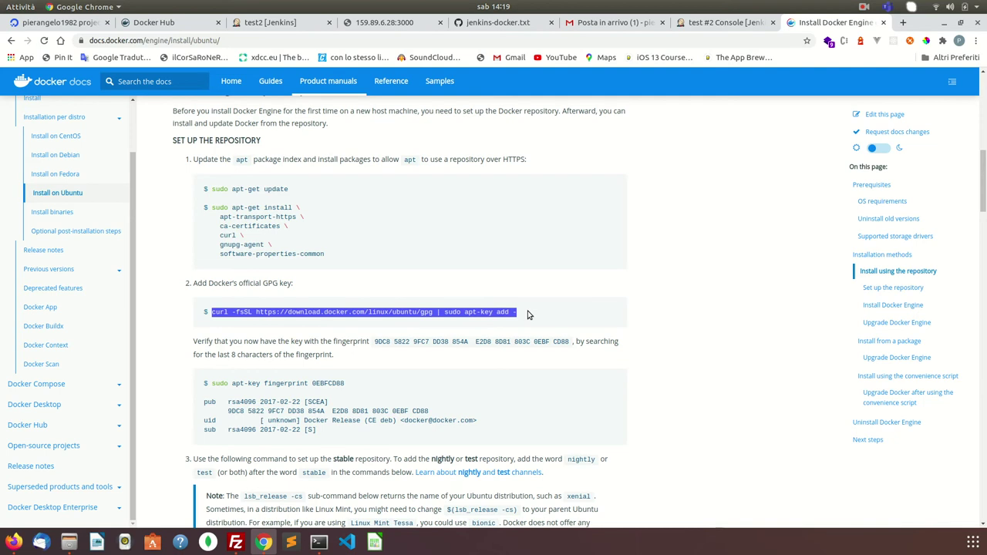
click(318, 542)
key(ctrl+shift+v)
key(Return)
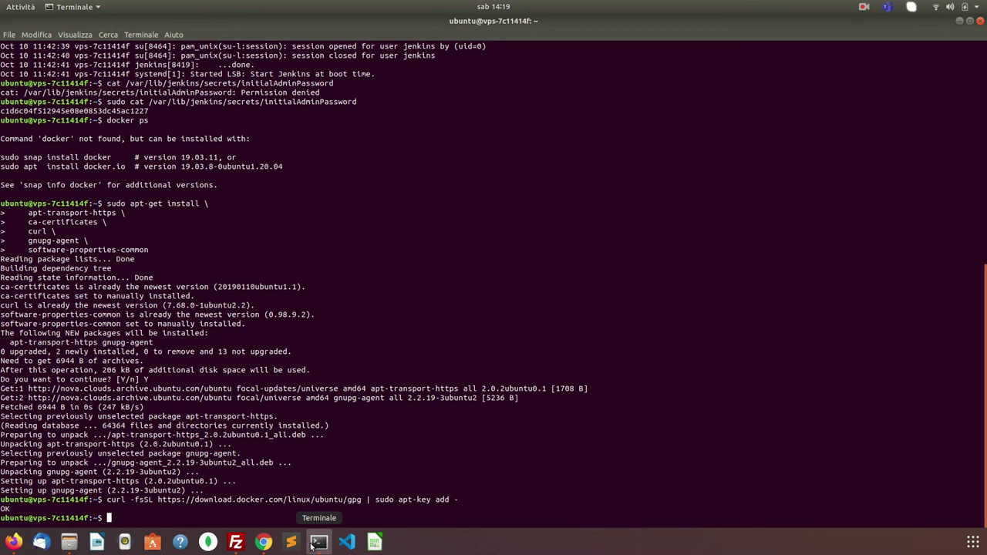
- Verify the Docker signing key shows fingerprint 0EBFCD88 with apt-key fingerprint
click(264, 542)
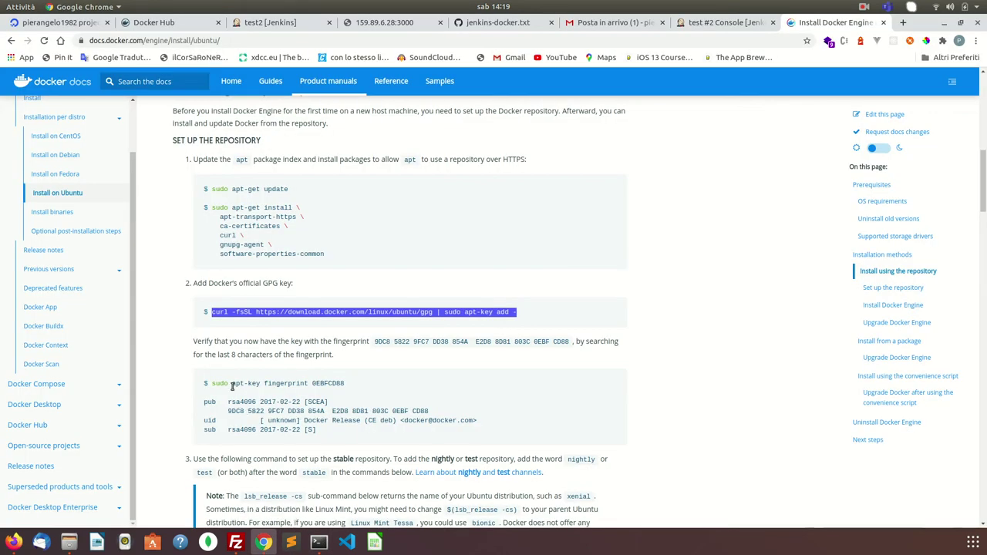
drag(213, 382, 350, 384)
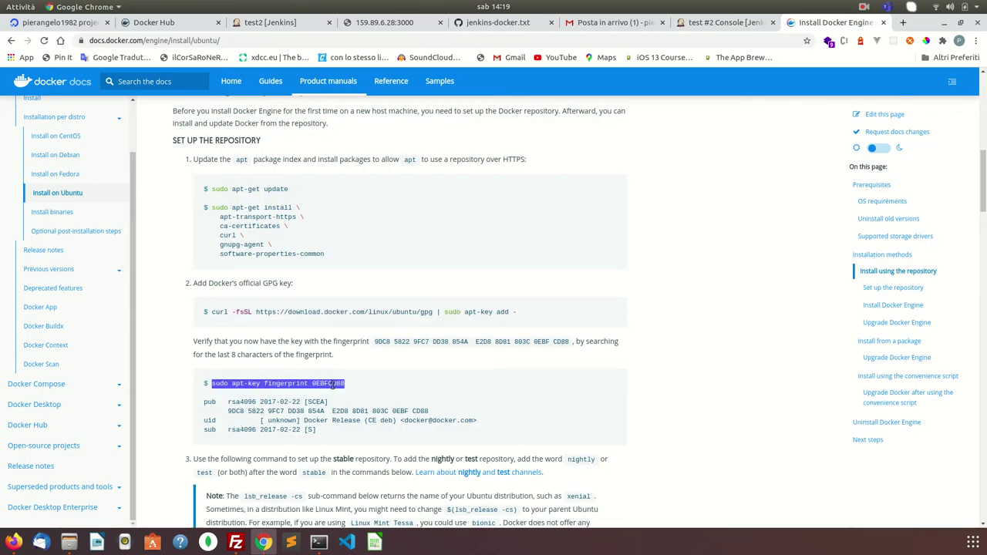
right_click(341, 384)
click(353, 394)
click(319, 542)
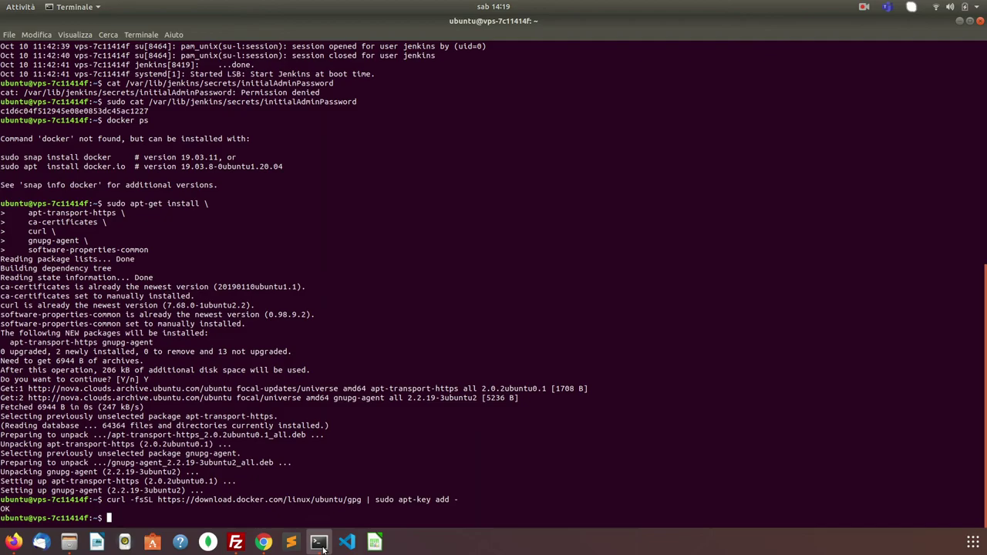
key(ctrl+shift+v)
key(Return)
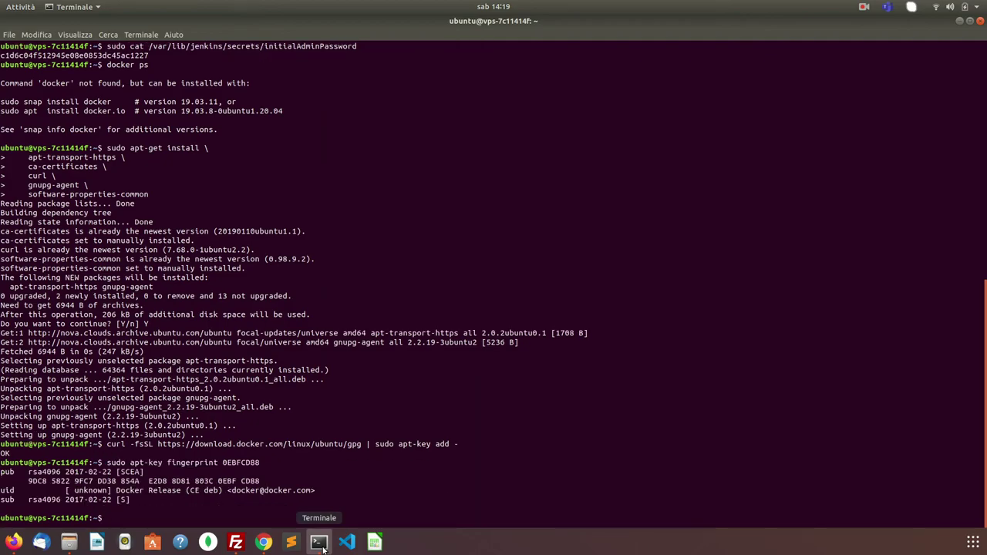
click(262, 543)
scroll(394, 436, down, 5)
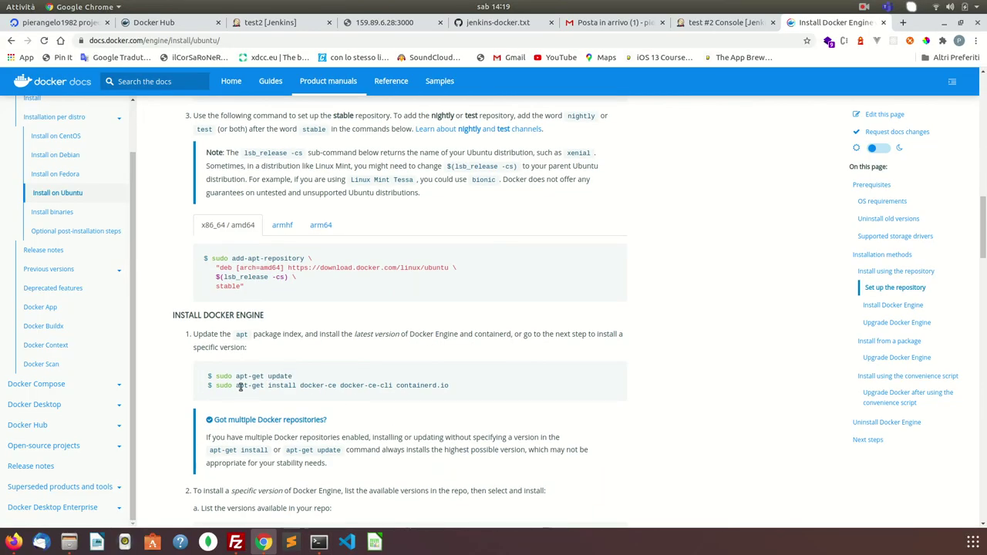
- Refresh the package index with sudo apt-get update
triple_click(219, 377)
click(219, 378)
drag(216, 377, 327, 377)
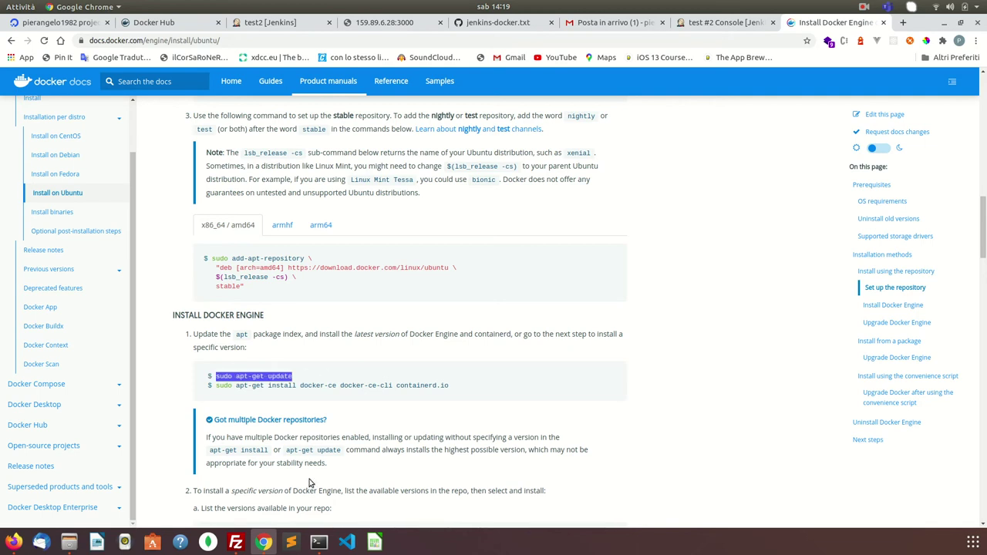
click(314, 548)
key(ctrl+shift+v)
key(Return)
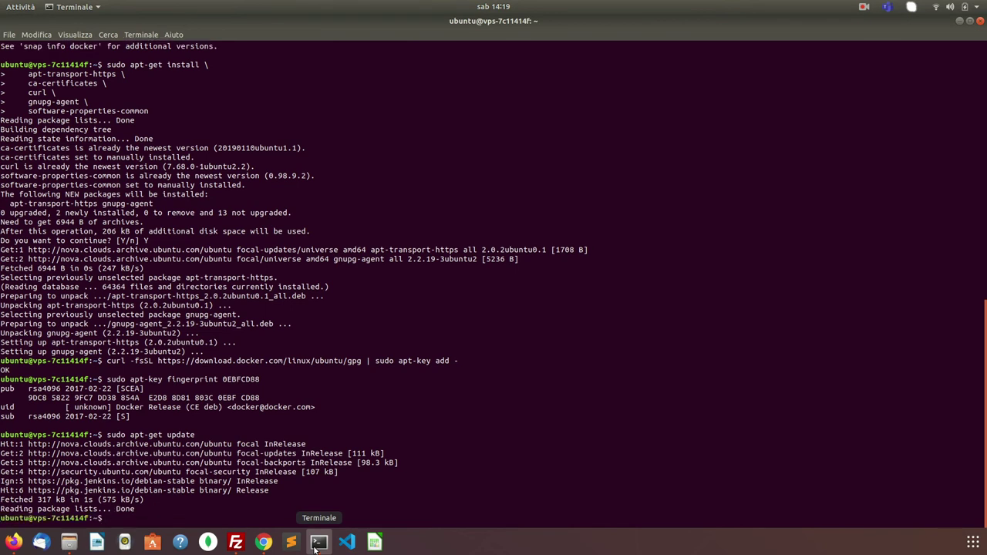
- Try installing docker-ce with apt-get, which fails
click(263, 543)
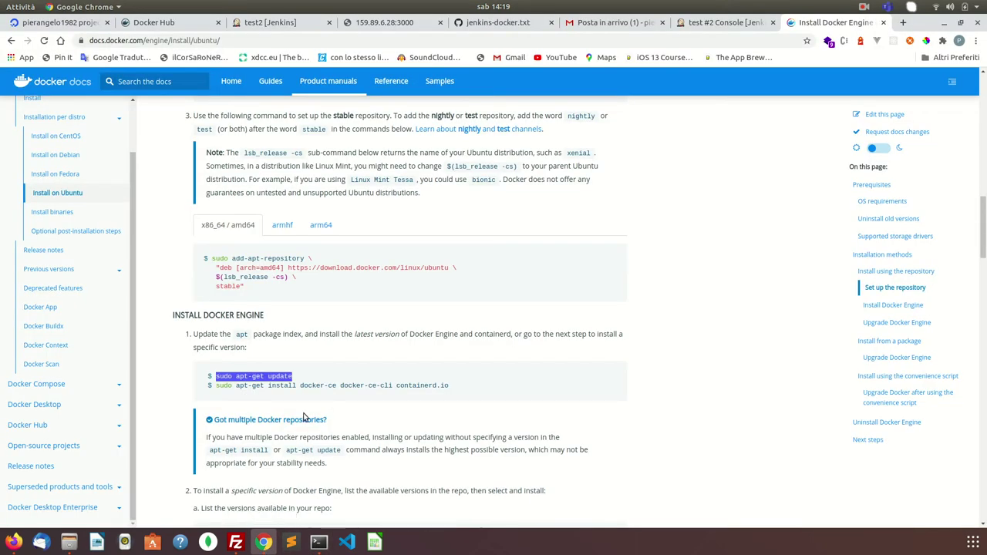
drag(216, 386, 466, 398)
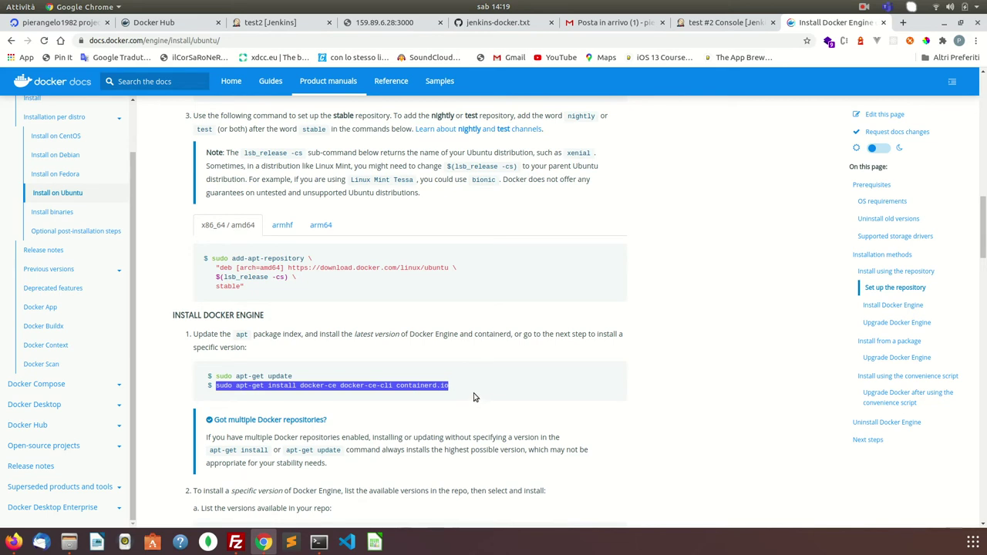
click(320, 543)
key(ctrl+shift+v)
key(Return)
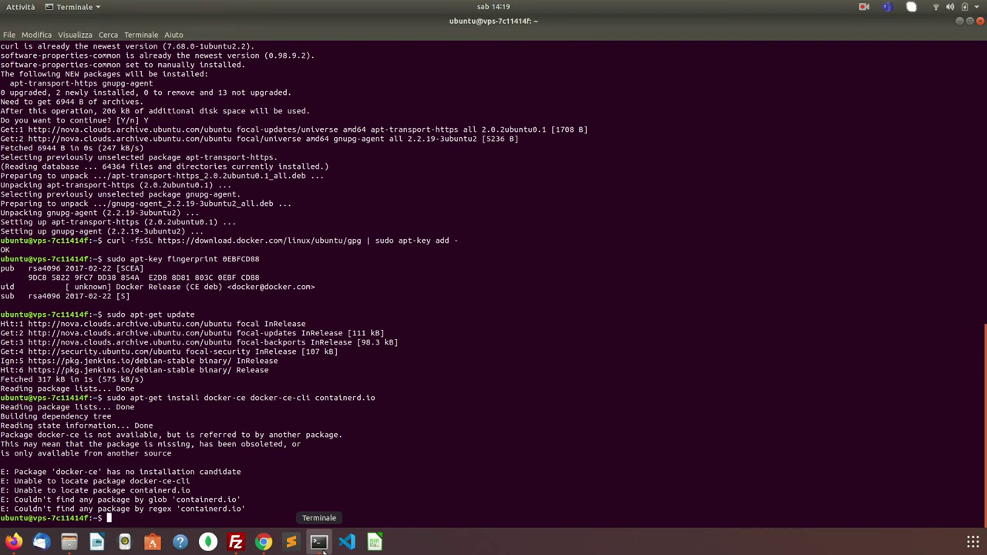
key(Up)
key(ctrl+Left)
key(ctrl+Left)
key(ctrl+Left)
key(ctrl+Left)
key(ctrl+Left)
key(ctrl+Left)
key(ctrl+Left)
key(ctrl+Left)
key(ctrl+Left)
key(ctrl+Left)
key(ctrl+Left)
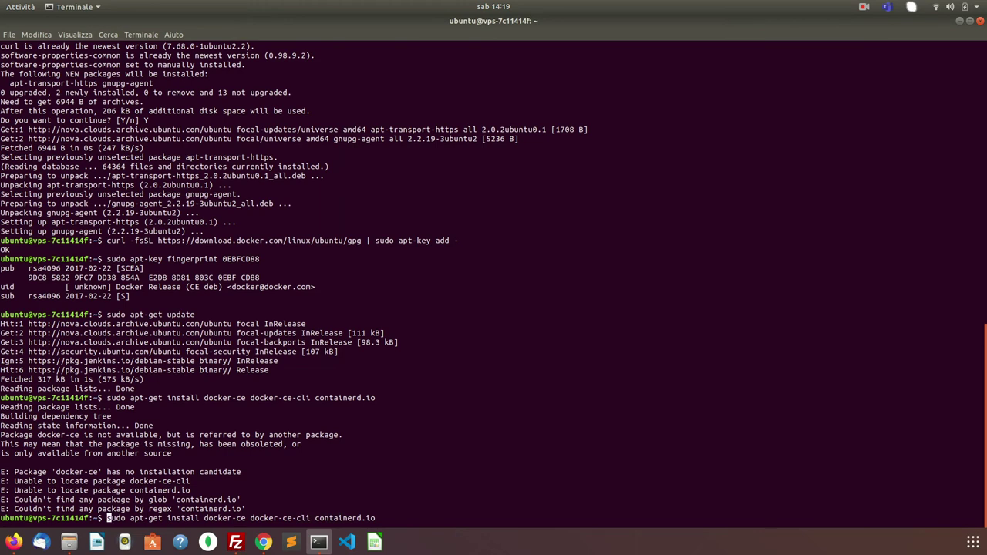
key(Return)
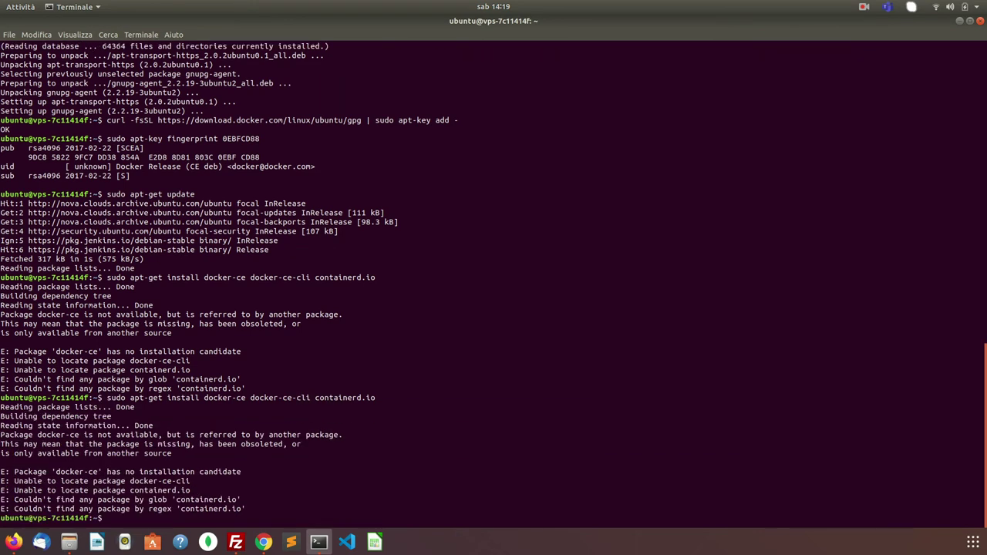
- Rerun sudo apt-get update by editing the recalled install command
key(Up)
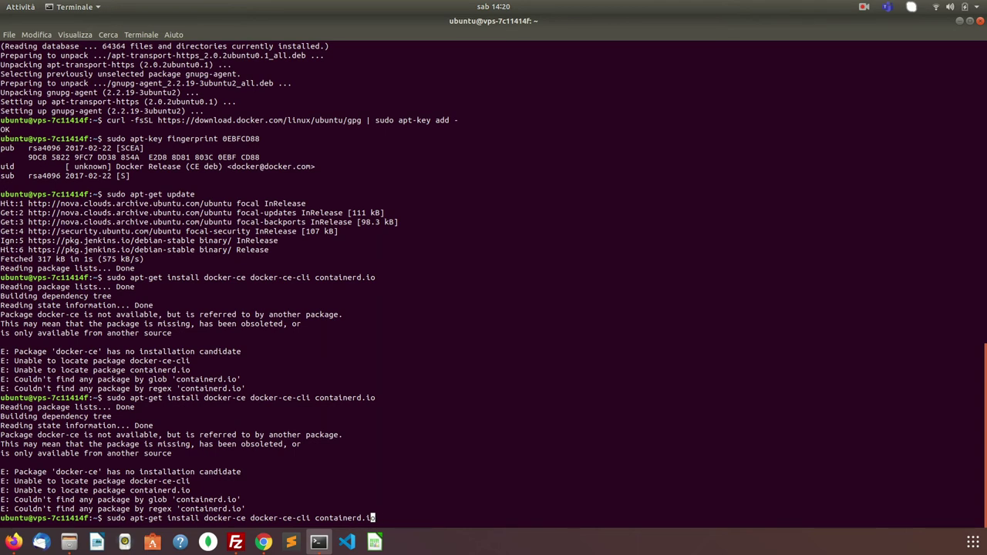
key(BackSpace)
key(BackSpace)
key(BackSpace)
key(BackSpace)
key(BackSpace)
key(BackSpace)
key(BackSpace)
key(BackSpace)
key(BackSpace)
key(BackSpace)
key(BackSpace)
key(BackSpace)
key(BackSpace)
key(BackSpace)
key(BackSpace)
key(BackSpace)
key(BackSpace)
key(BackSpace)
key(BackSpace)
key(BackSpace)
key(BackSpace)
key(BackSpace)
key(BackSpace)
key(BackSpace)
key(BackSpace)
key(BackSpace)
key(BackSpace)
key(BackSpace)
key(BackSpace)
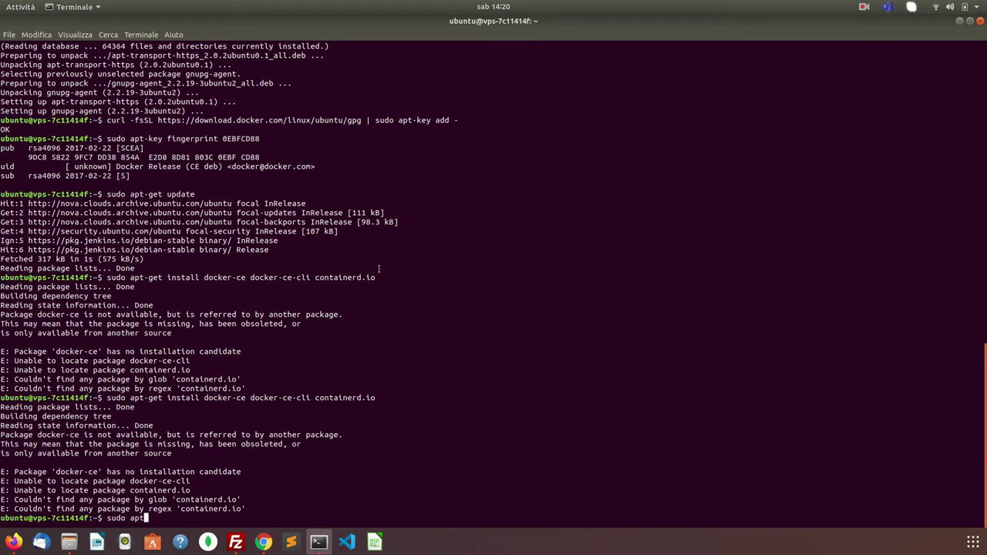
text(-get update)
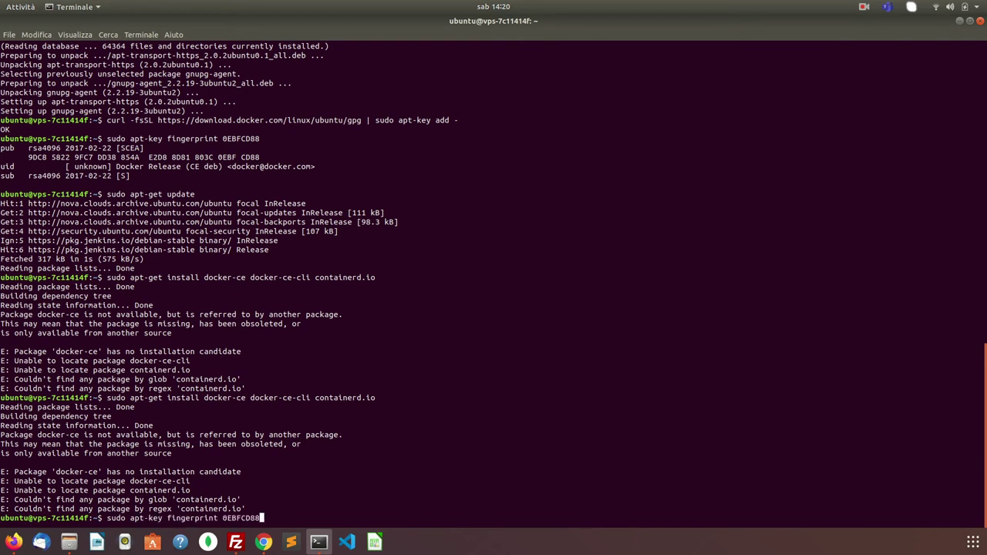
key(Return)
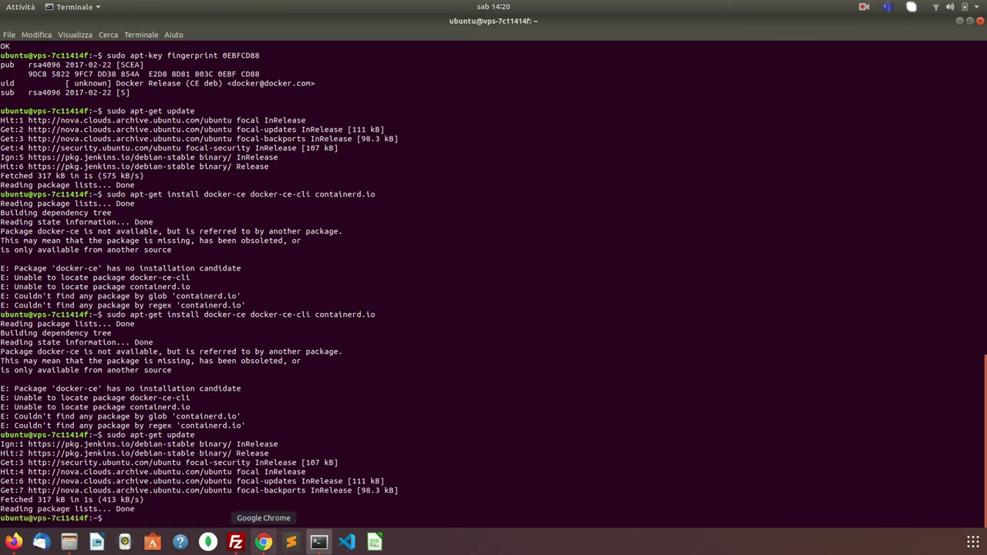
- Add Docker's stable focal repository with the add-apt-repository command
click(291, 542)
click(264, 542)
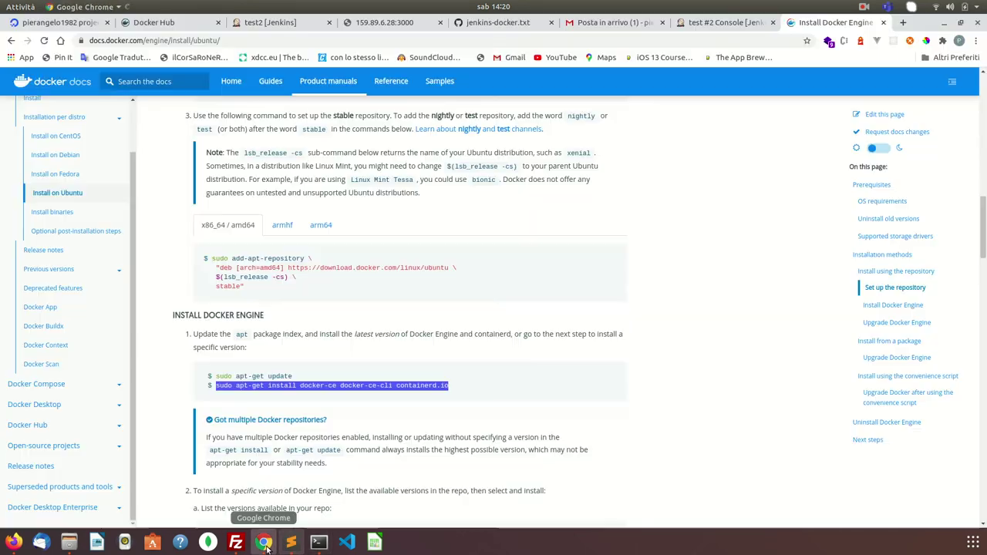
click(300, 398)
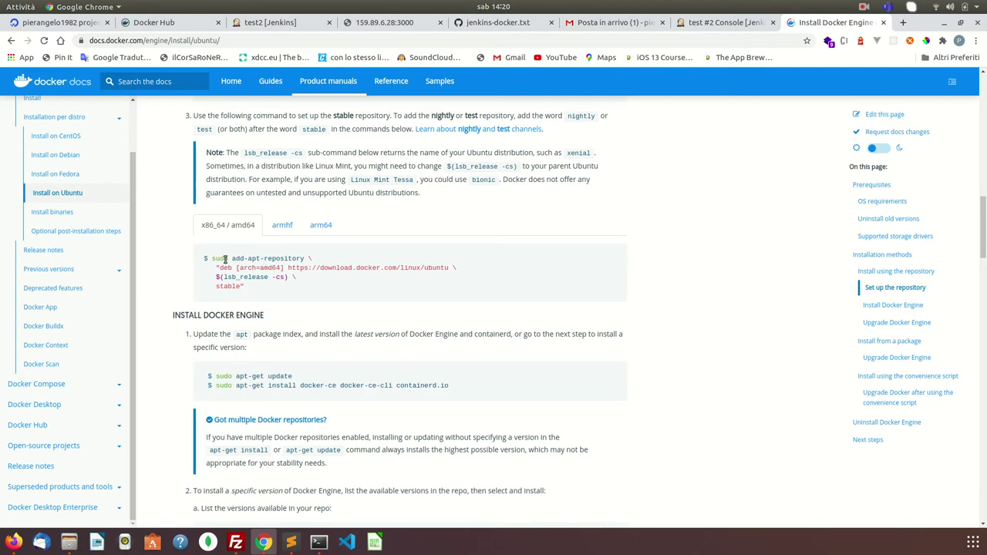
drag(213, 259, 309, 297)
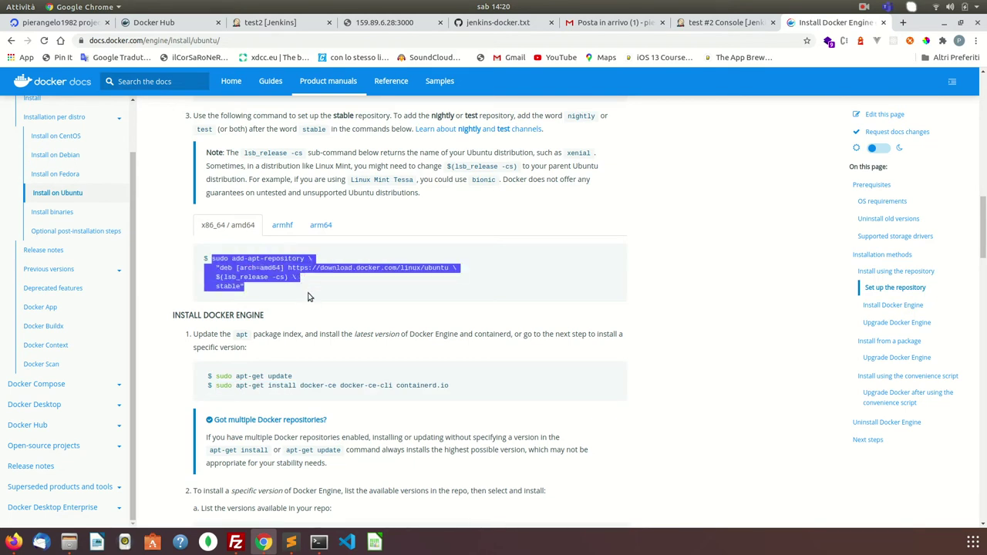
right_click(249, 273)
click(270, 280)
click(314, 543)
key(ctrl+shift+v)
key(Return)
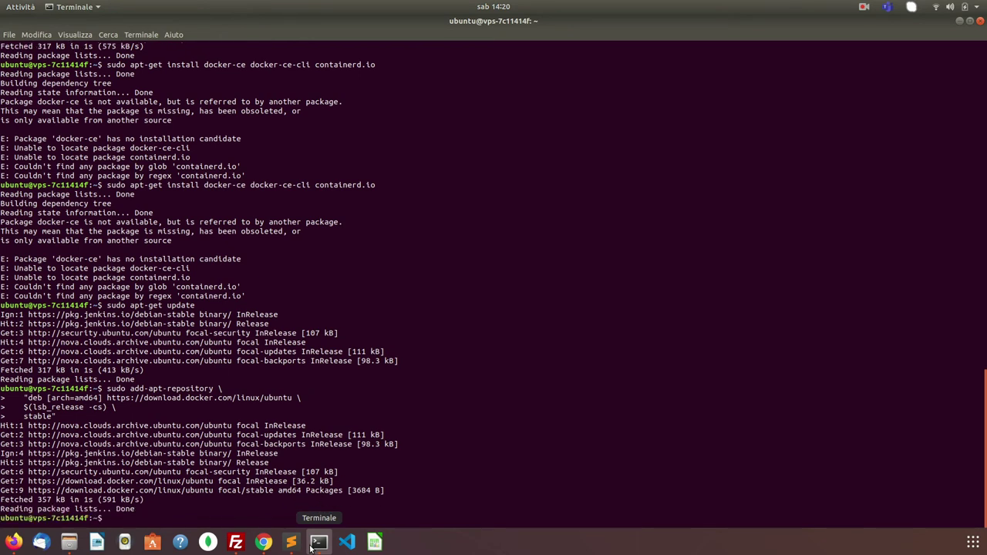
- Refresh the package index again so the new repository is picked up
text(sudo add-apt-repository    "deb [arch=amd64] https://download.docker.com/linux/ubuntu \    $(lsb_release -cs) \    stable")
key(Up)
key(Up)
key(Up)
key(Down)
key(Return)
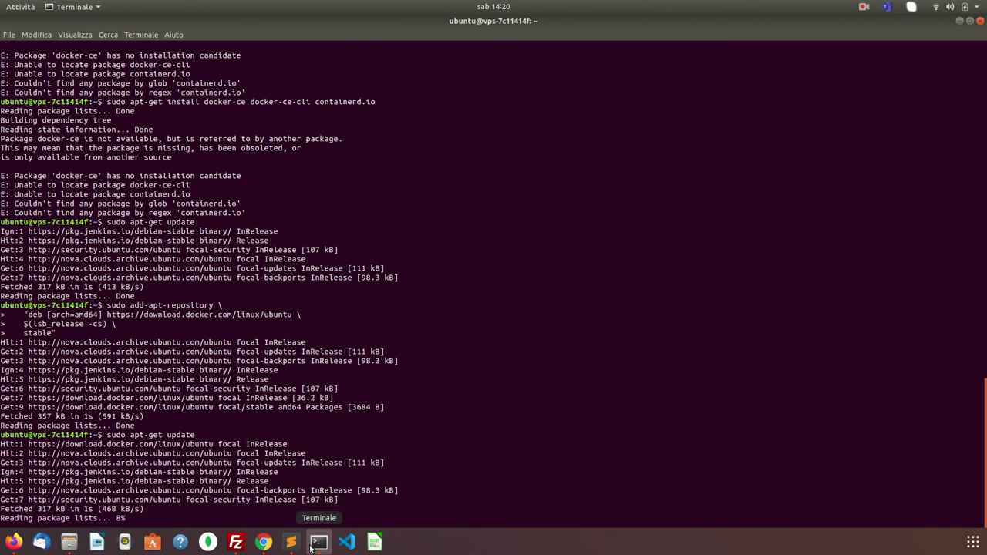
key(Up)
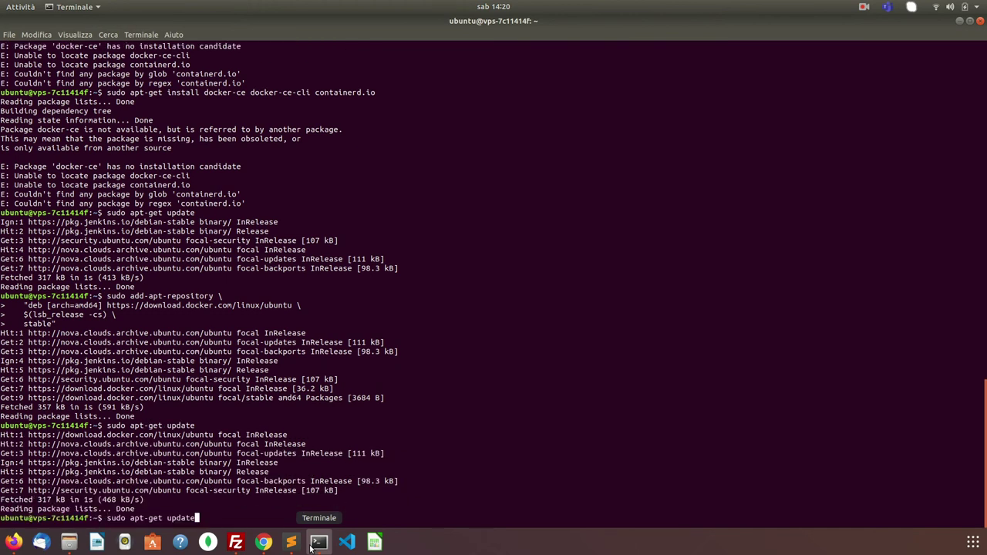
key(Up)
key(Down)
key(BackSpace)
key(BackSpace)
key(BackSpace)
key(BackSpace)
key(BackSpace)
key(BackSpace)
key(BackSpace)
key(BackSpace)
key(BackSpace)
key(BackSpace)
key(BackSpace)
key(Up)
key(Up)
key(Up)
key(Up)
key(Up)
key(Up)
key(Up)
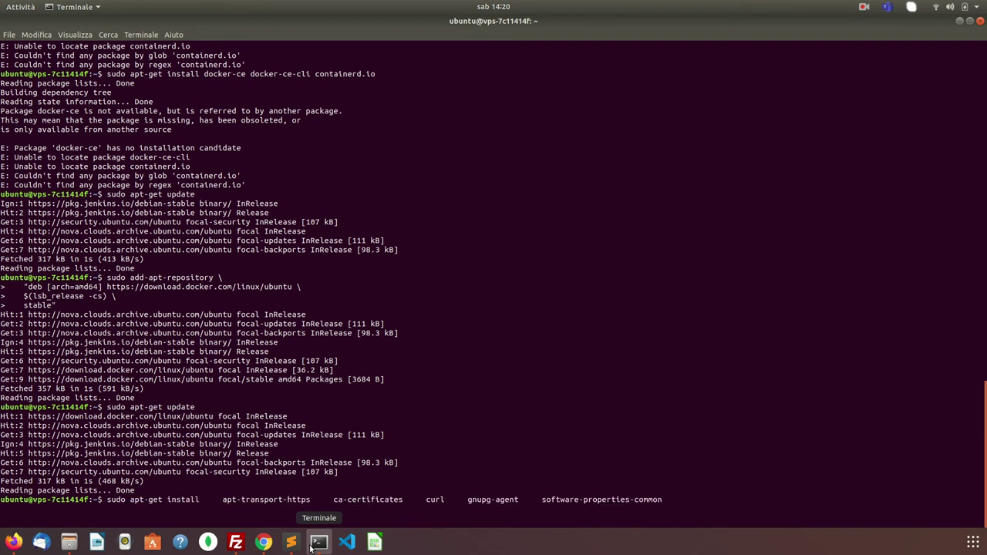
key(Up)
key(Up)
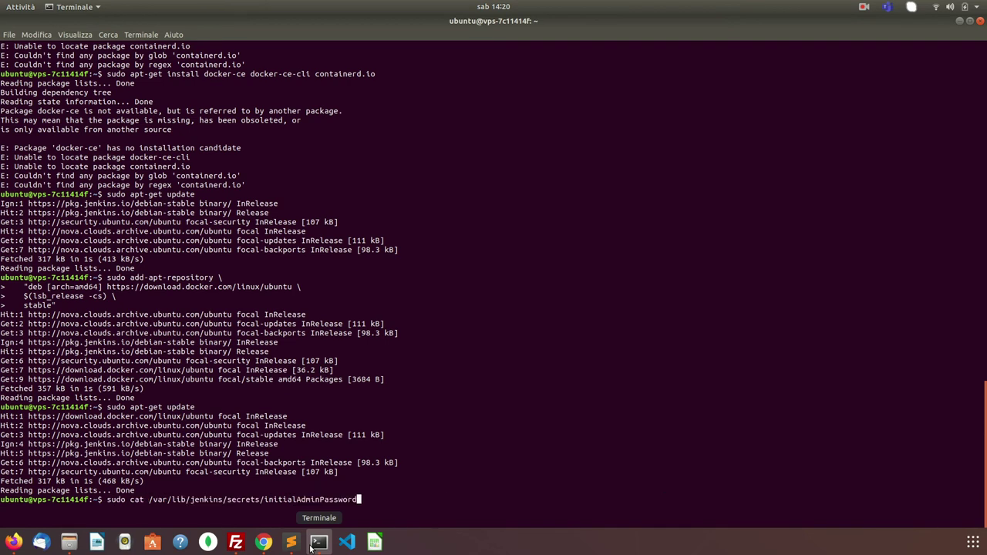
key(Down)
key(Down)
key(Down)
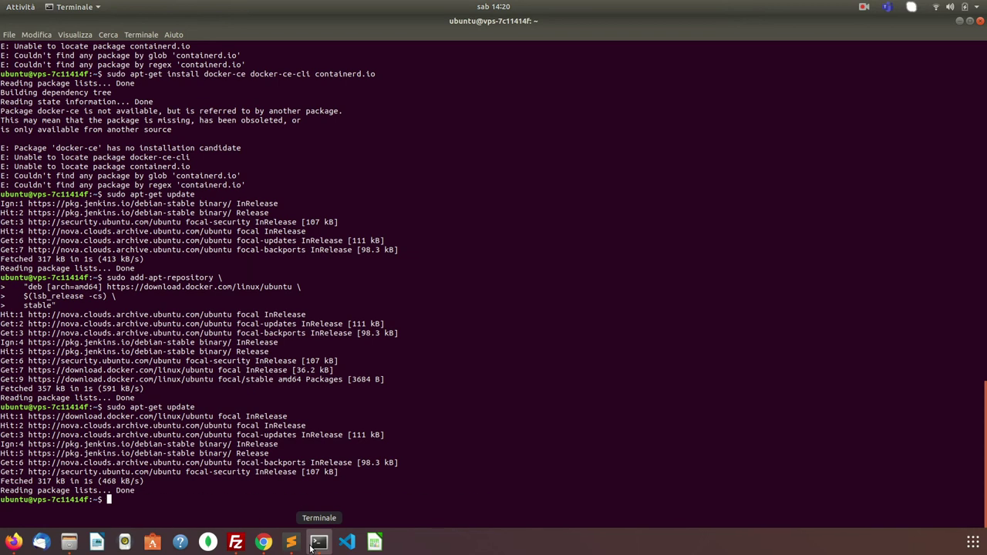
click(264, 543)
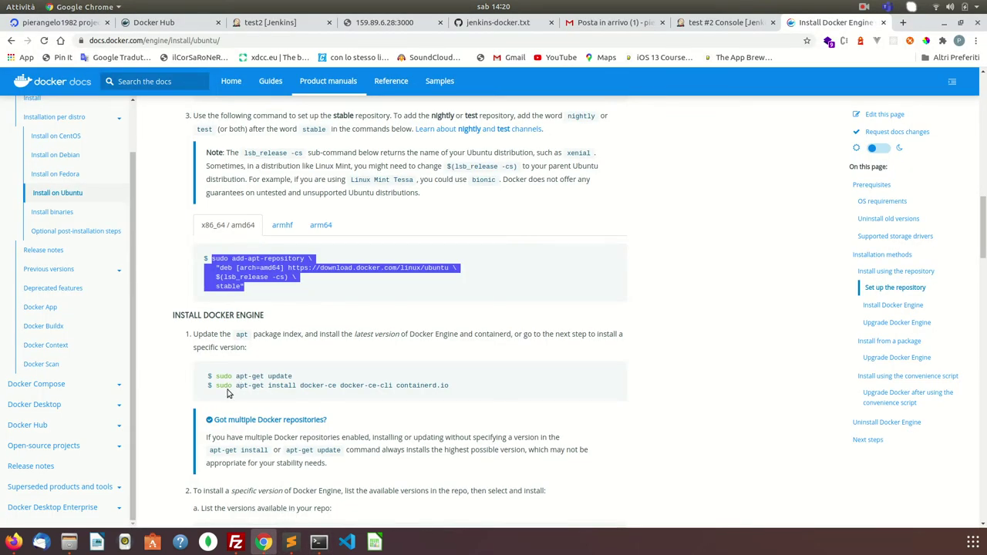
- Install docker-ce from the copied command, confirming with Y
drag(216, 386, 296, 377)
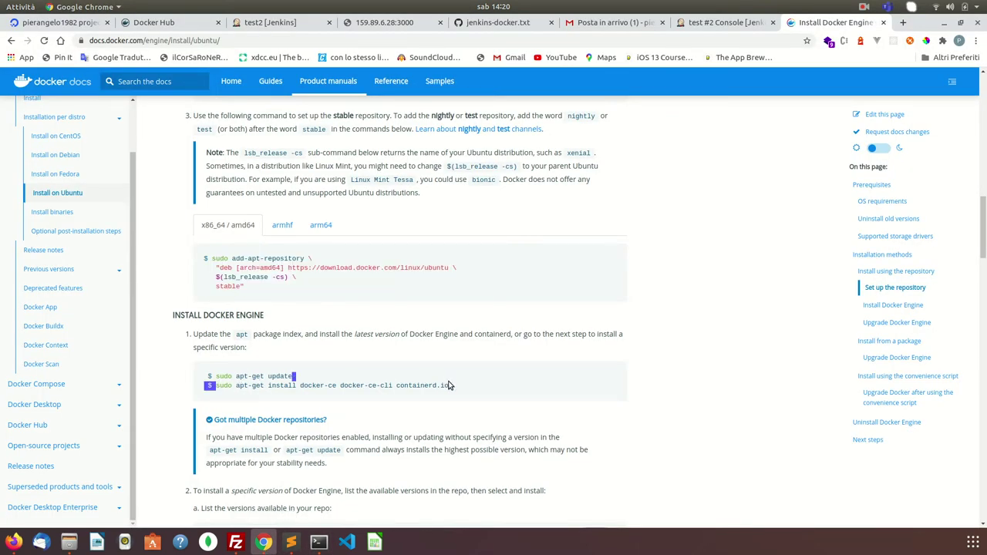
drag(450, 384, 450, 384)
right_click(449, 384)
click(476, 392)
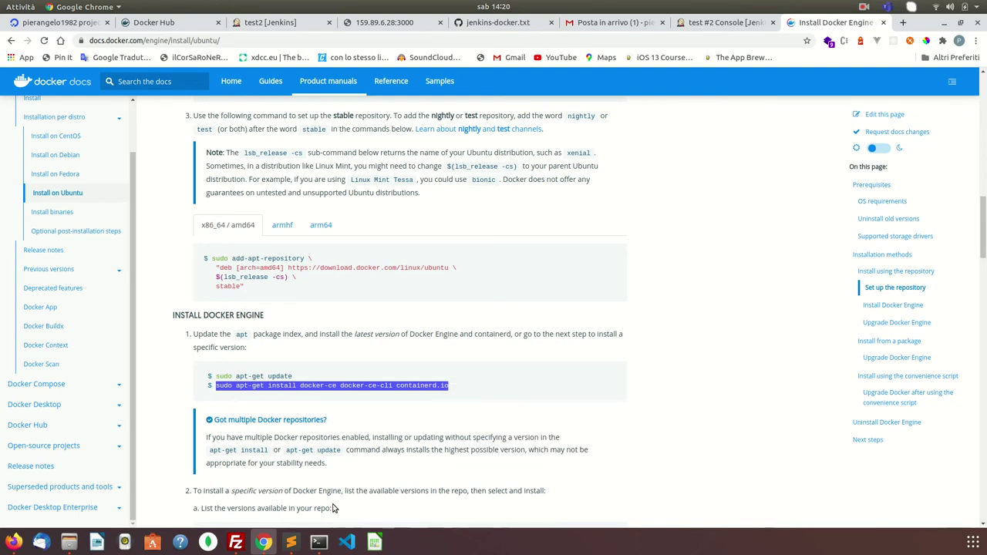
click(318, 542)
key(ctrl+shift+v)
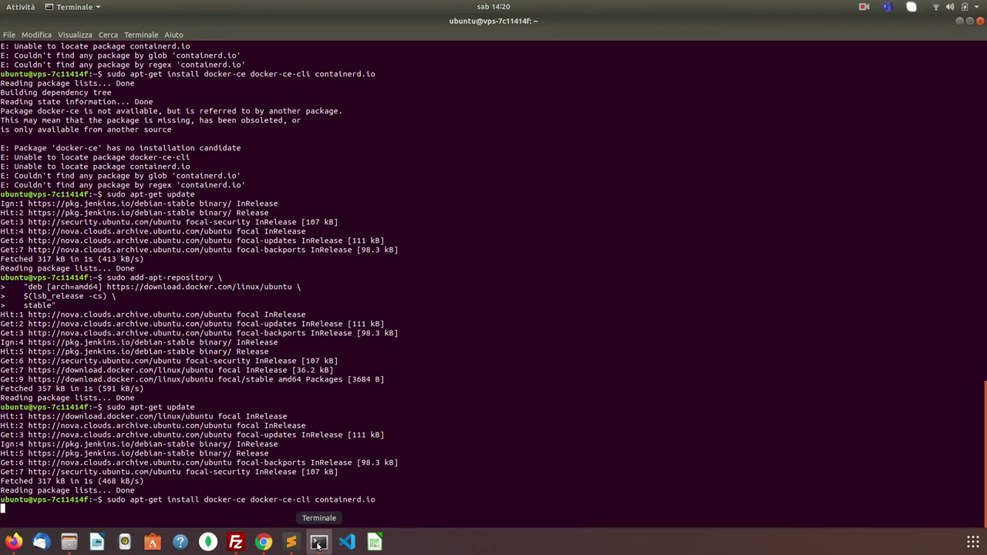
key(Return)
text(Y)
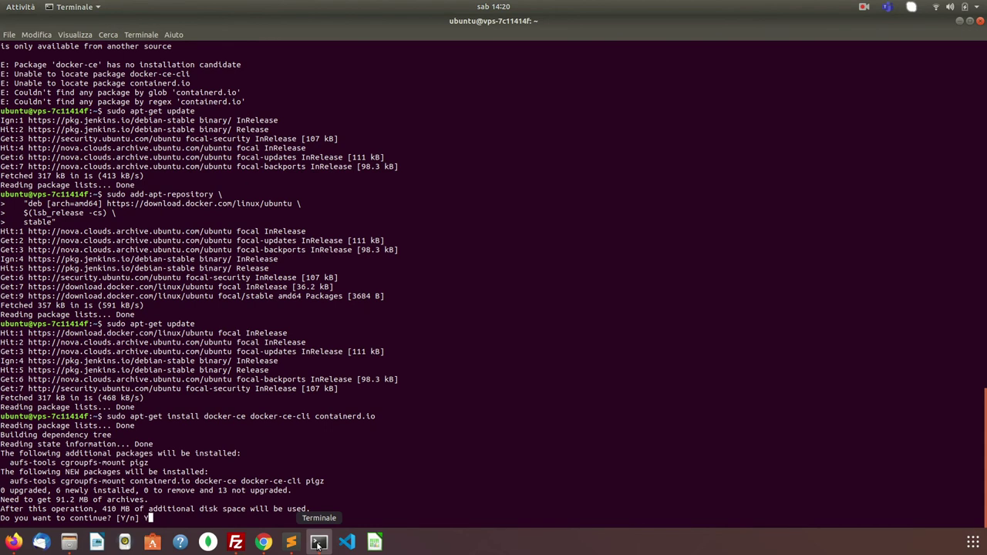
key(Return)
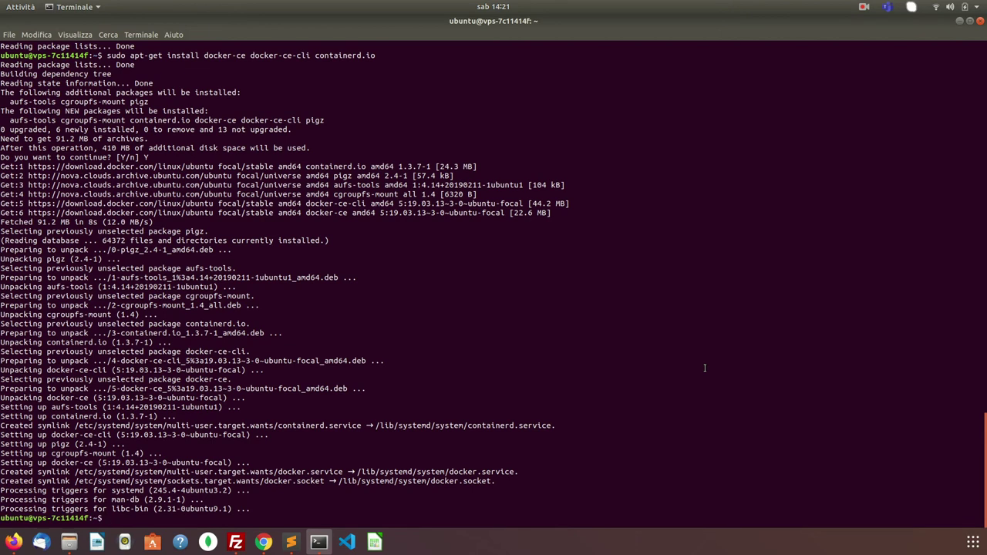
- Run docker -v and docker images without sudo, getting permission denied
text(docker -v)
key(Return)
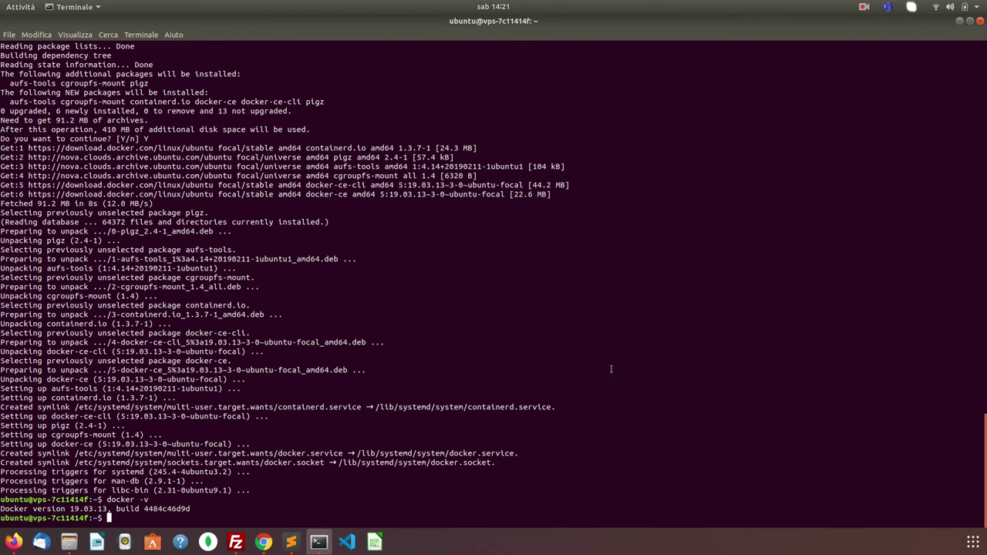
text(docker images)
key(Return)
key(Up)
key(Down)
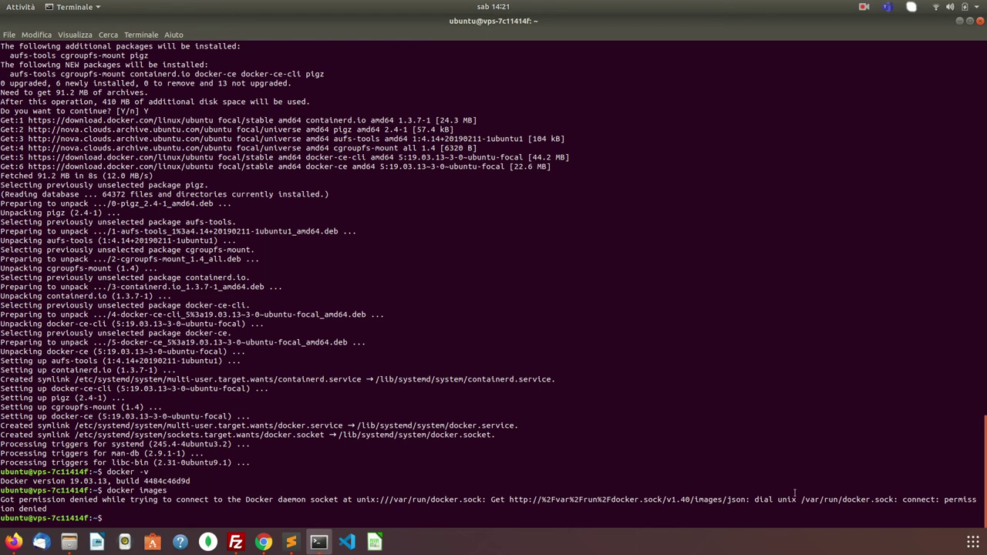
- Run sudo docker -v showing 19.03.13 and sudo docker images showing an empty list
text(sudo docker -v)
key(Return)
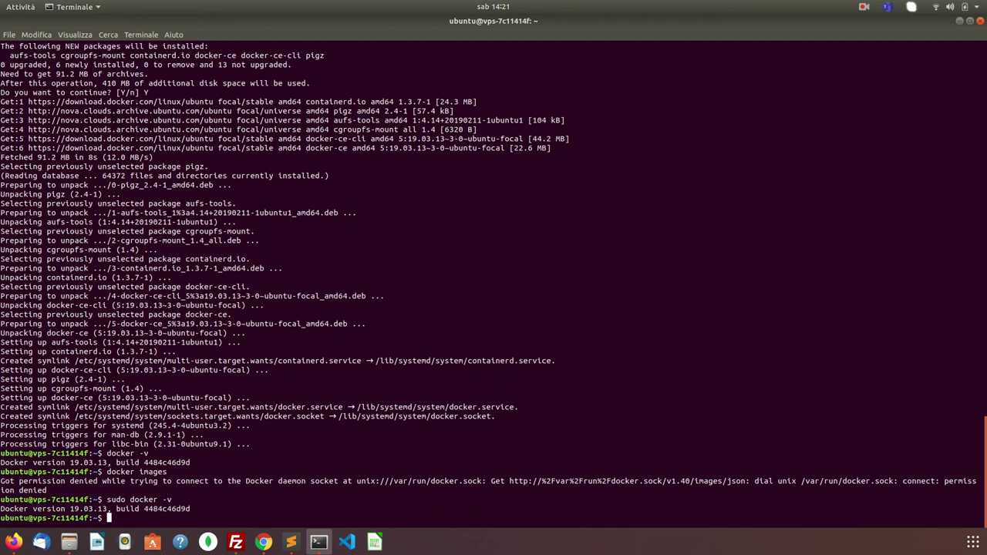
key(Up)
key(BackSpace)
key(BackSpace)
text(images)
key(Return)
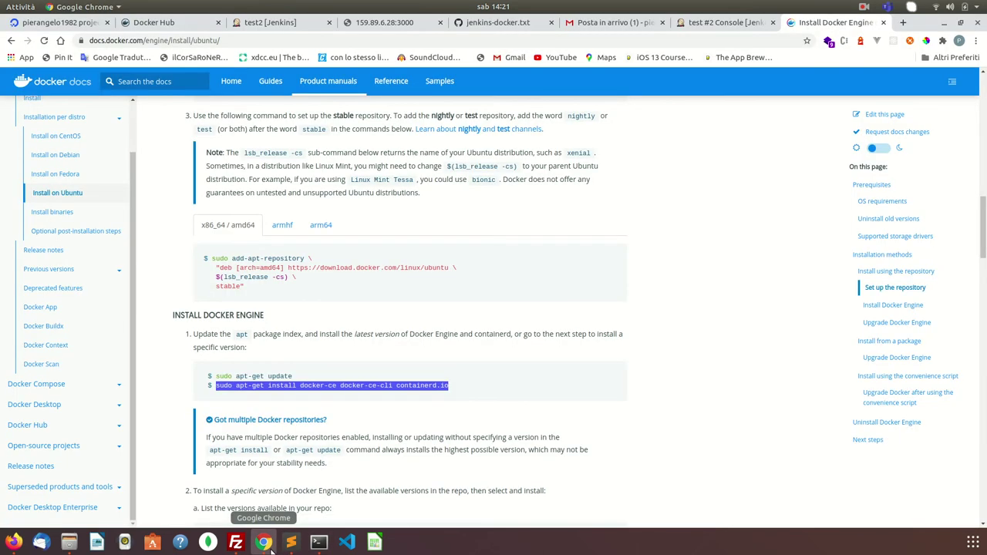
click(263, 542)
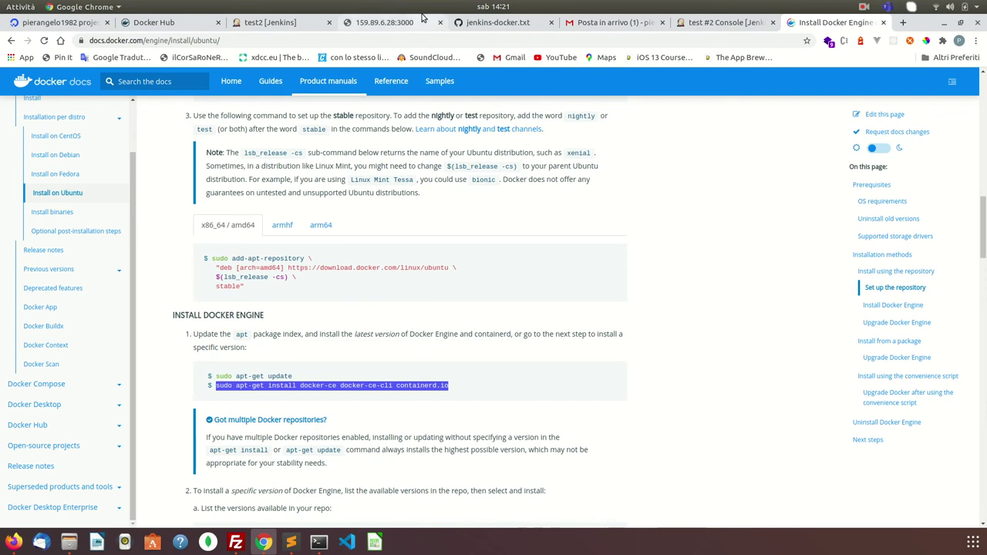
- Review build #2's console log and go back to the test project page
click(712, 28)
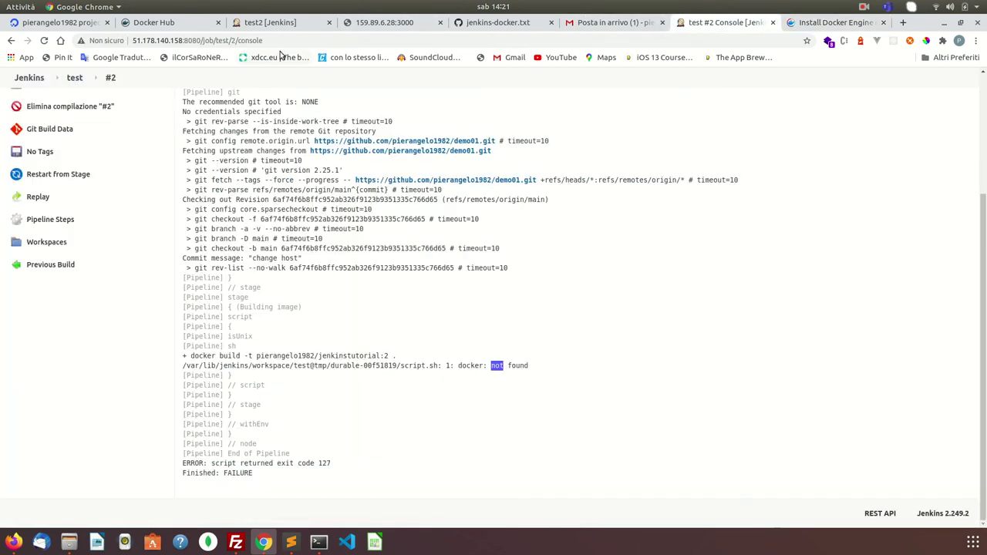
scroll(53, 136, up, 3)
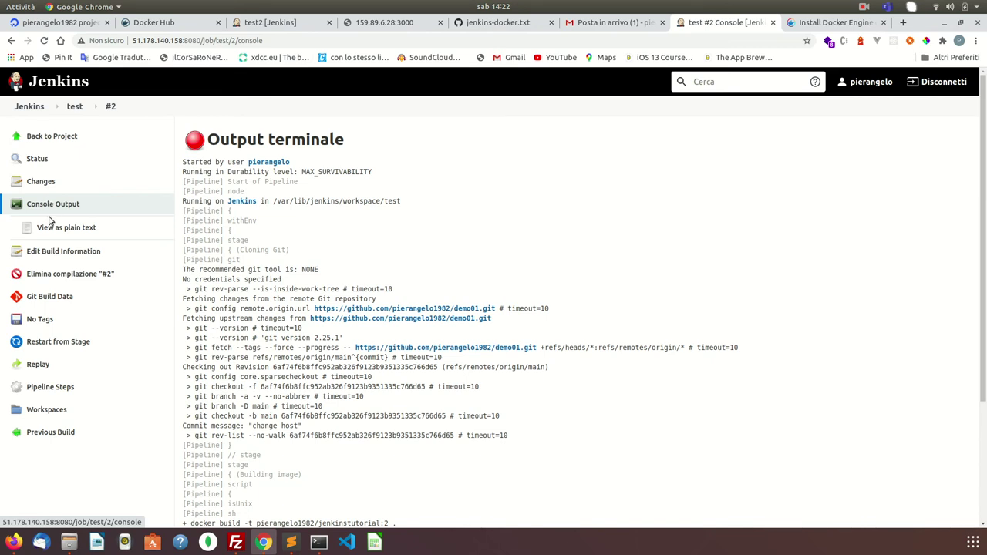
scroll(108, 254, down, 2)
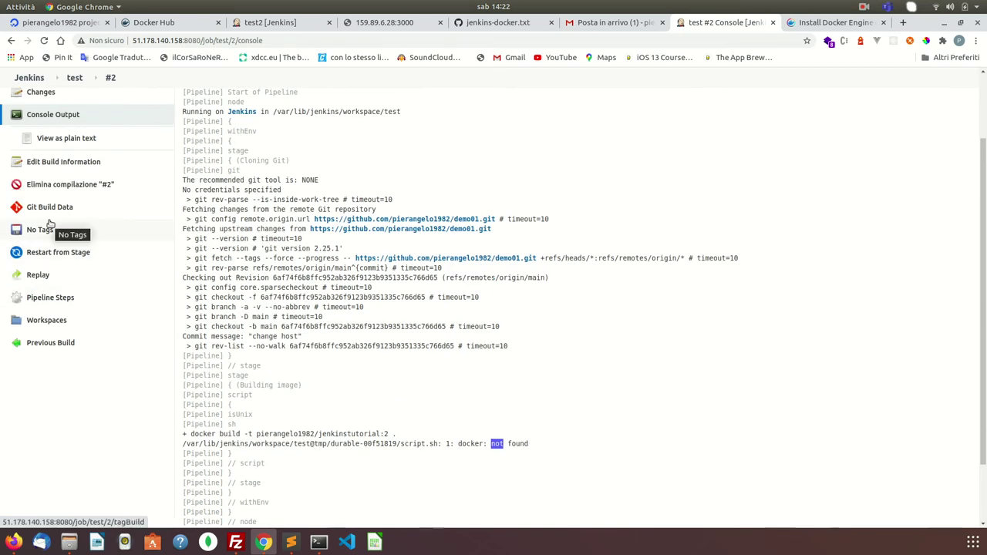
scroll(110, 242, up, 2)
click(54, 137)
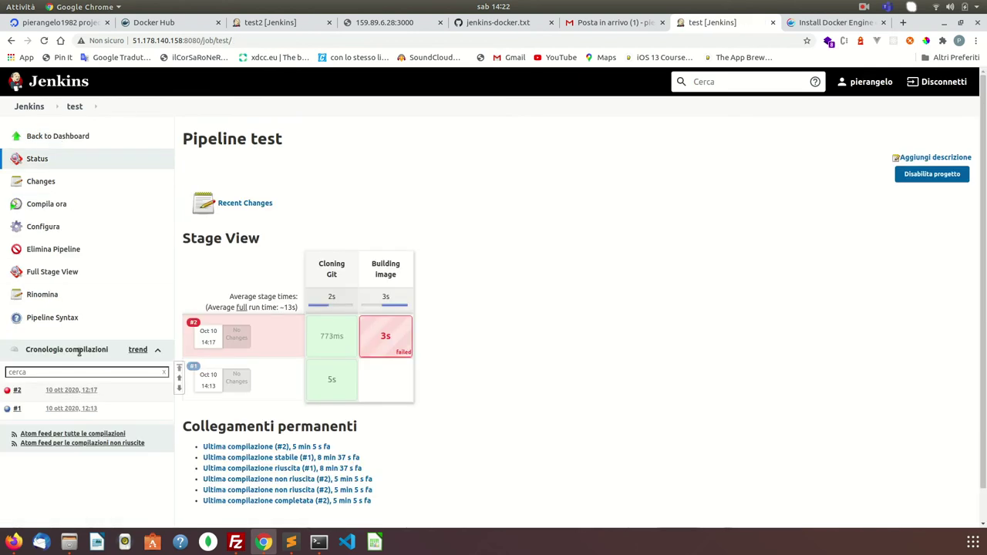
- Start build #3 and read its console log ending in Docker daemon permission denied
click(63, 208)
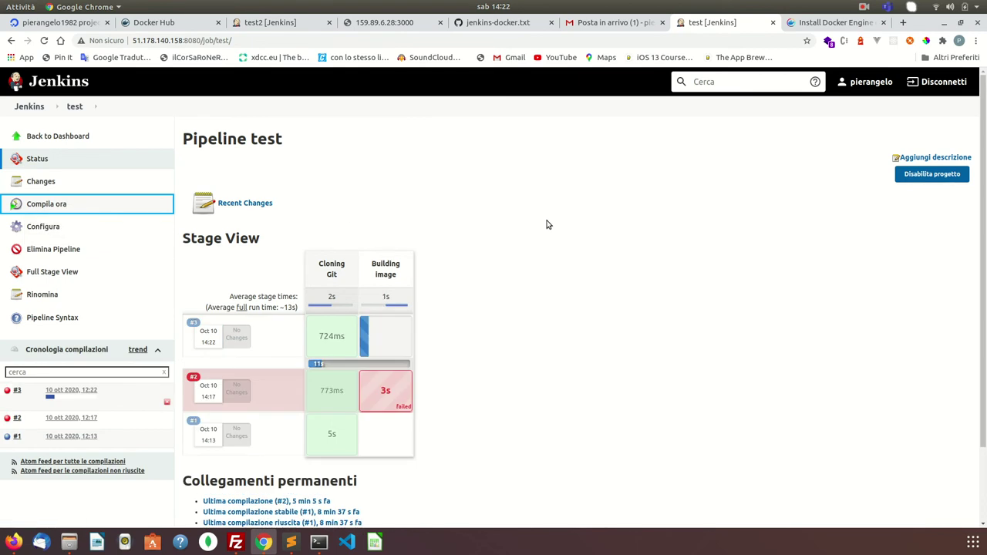
mouse_move(332, 336)
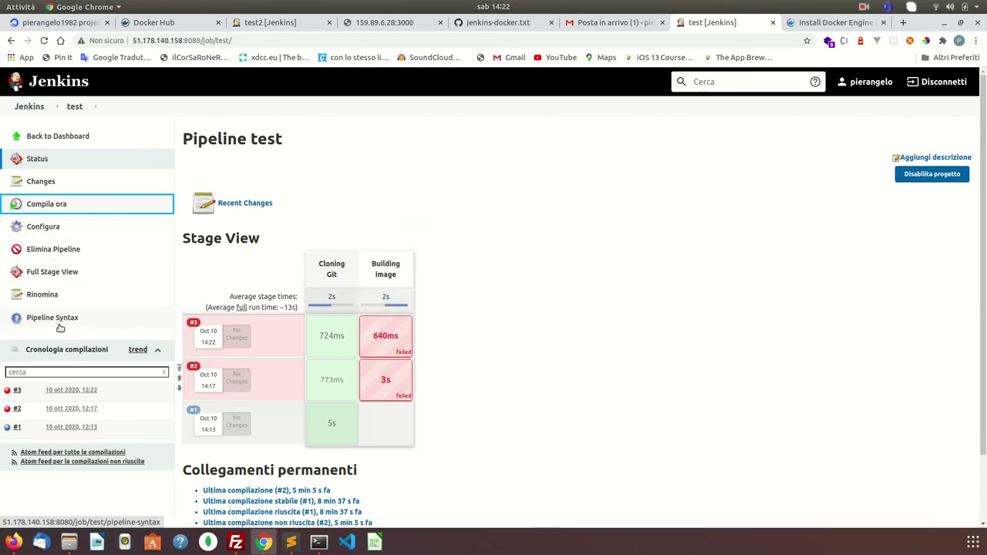
click(103, 392)
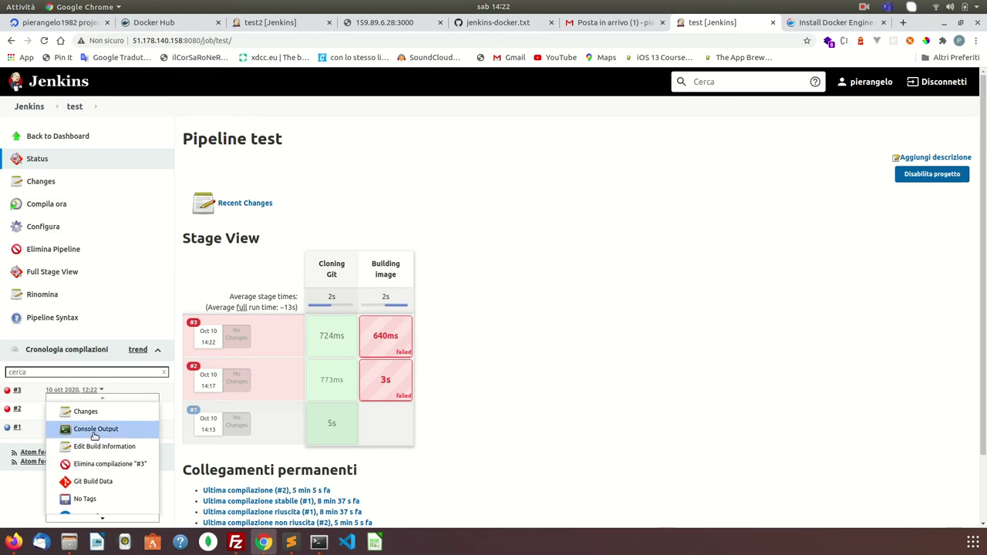
click(98, 428)
scroll(240, 406, down, 3)
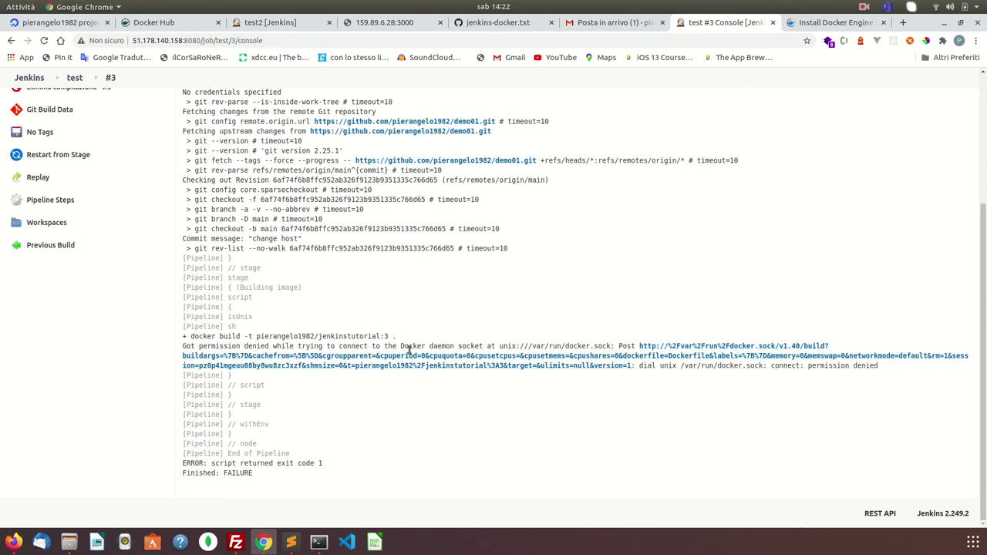
double_click(443, 346)
click(866, 8)
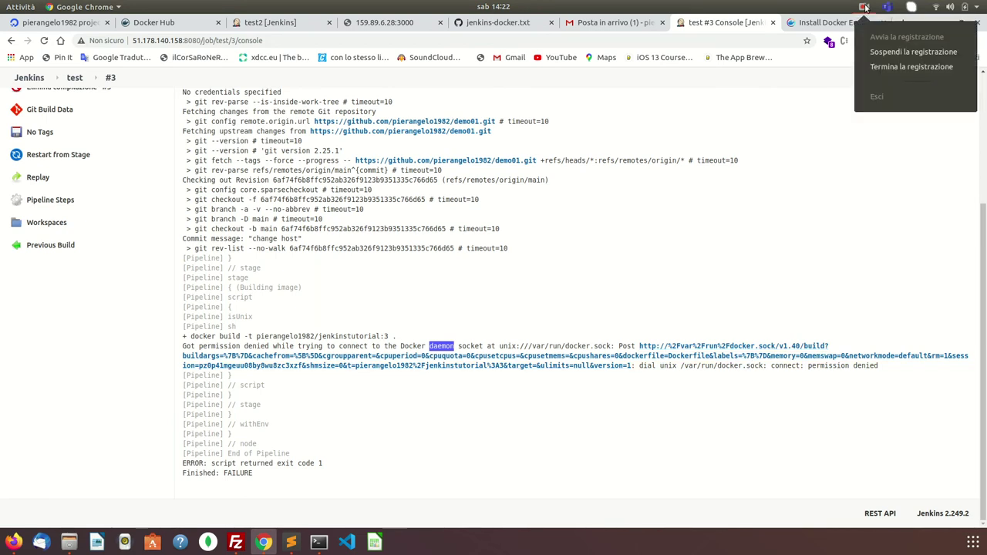
click(885, 68)
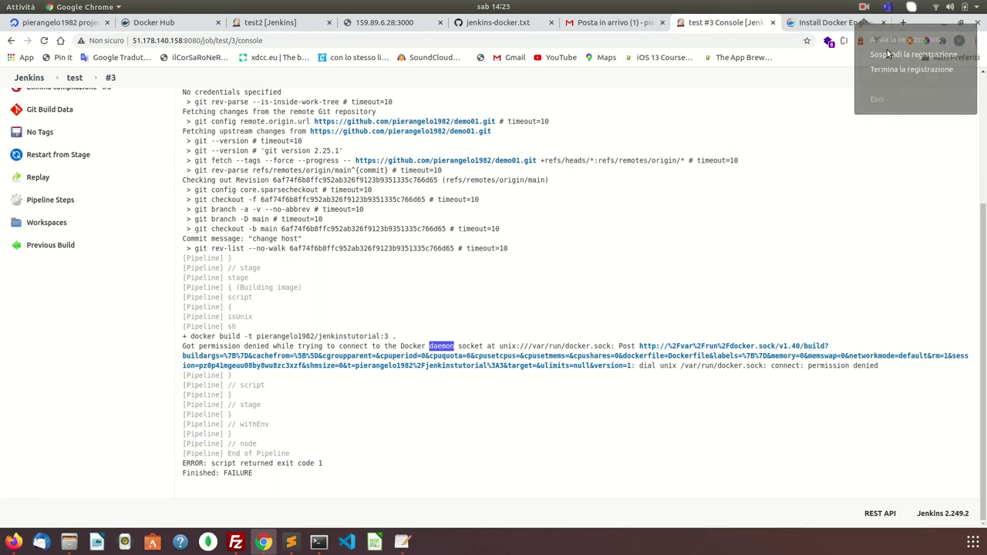
click(318, 543)
- Create the docker group on the VPS with sudo groupadd docker
text(sudo groupadd docker)
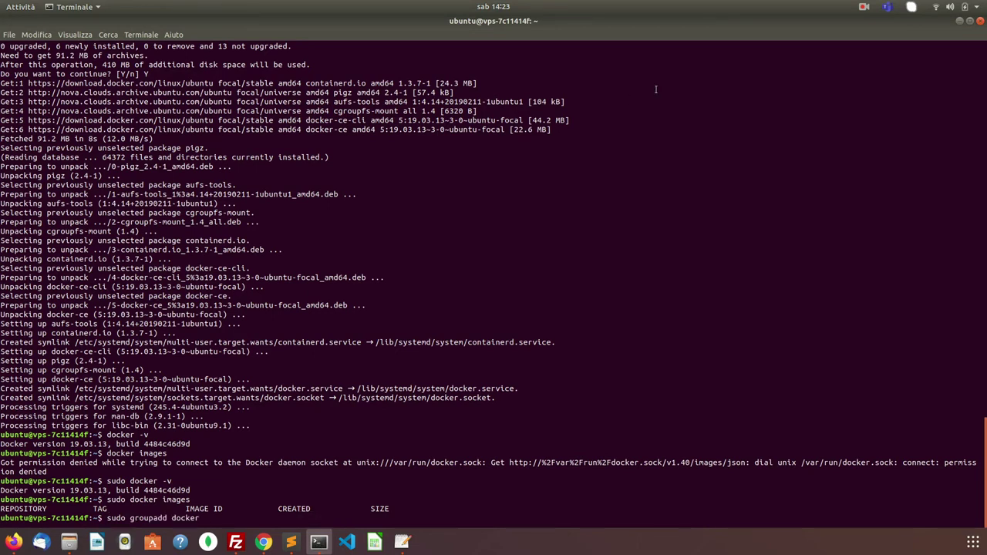
key(Return)
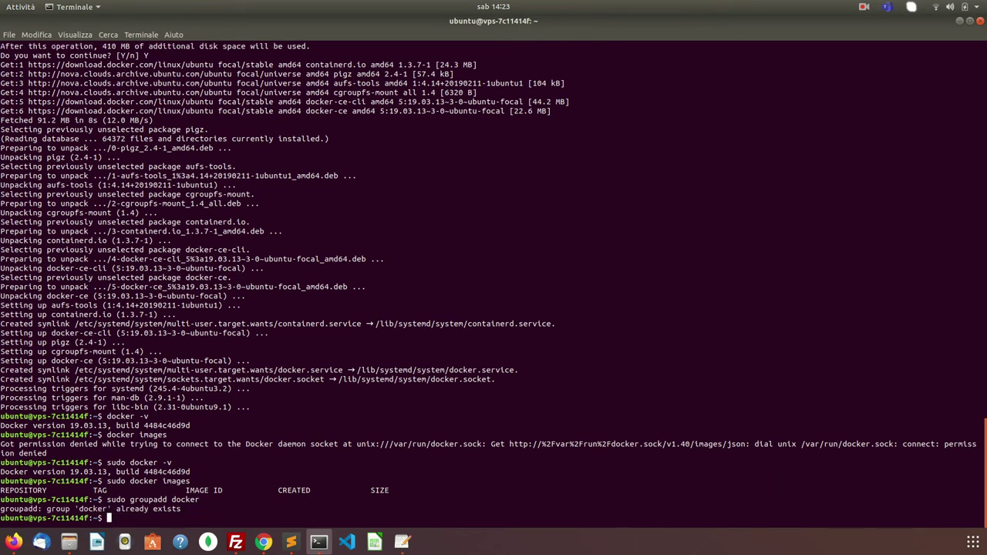
key(Up)
key(Down)
key(Up)
key(Left)
key(Left)
key(Left)
key(Left)
key(Left)
key(Left)
key(Left)
key(Left)
key(Left)
key(Left)
key(Left)
key(Left)
key(Left)
key(Left)
key(Left)
key(Down)
- Add the jenkins user to the docker group with sudo usermod -aG docker jenkins
click(864, 4)
click(874, 50)
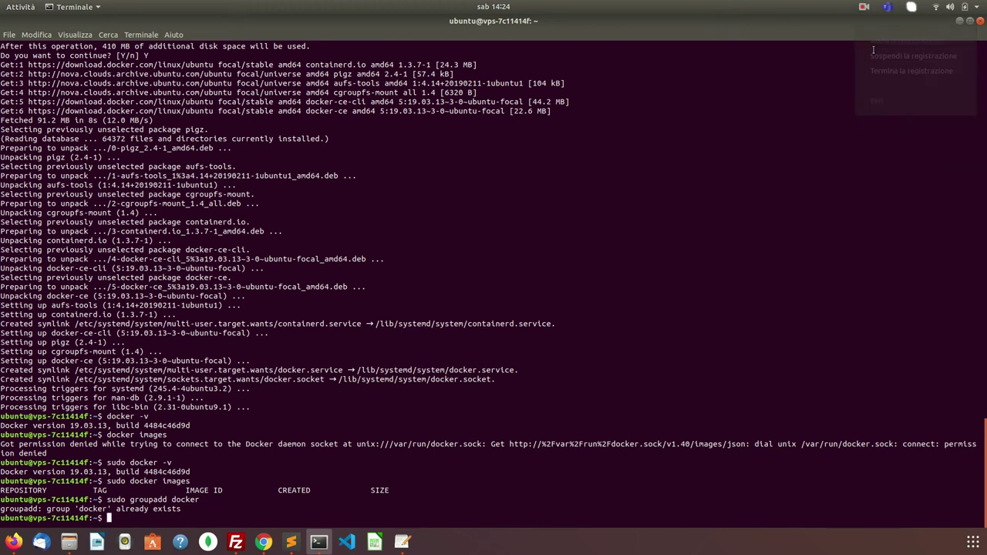
text(sudo usermod -aG docker)
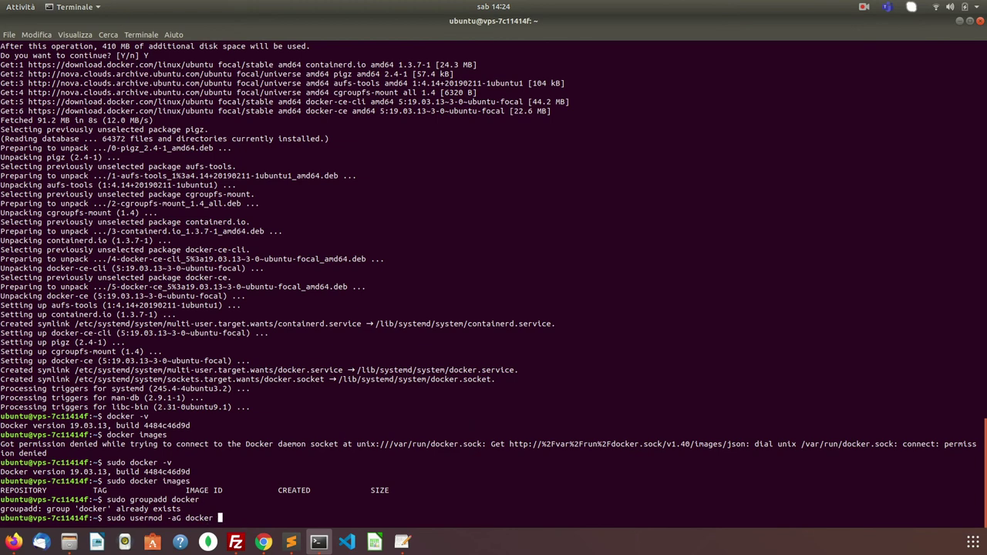
text(jenkins)
key(Return)
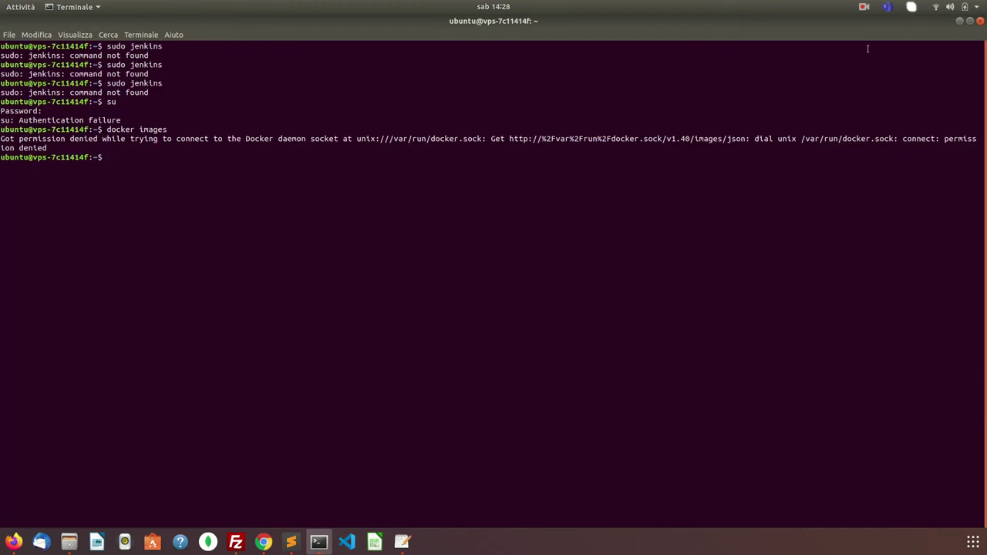
- Reboot the VPS with sudo reboot after plain reboot is refused
text(reboot)
key(Return)
key(Up)
key(Left)
key(Left)
key(Left)
key(Left)
key(Left)
key(Left)
text(sudo)
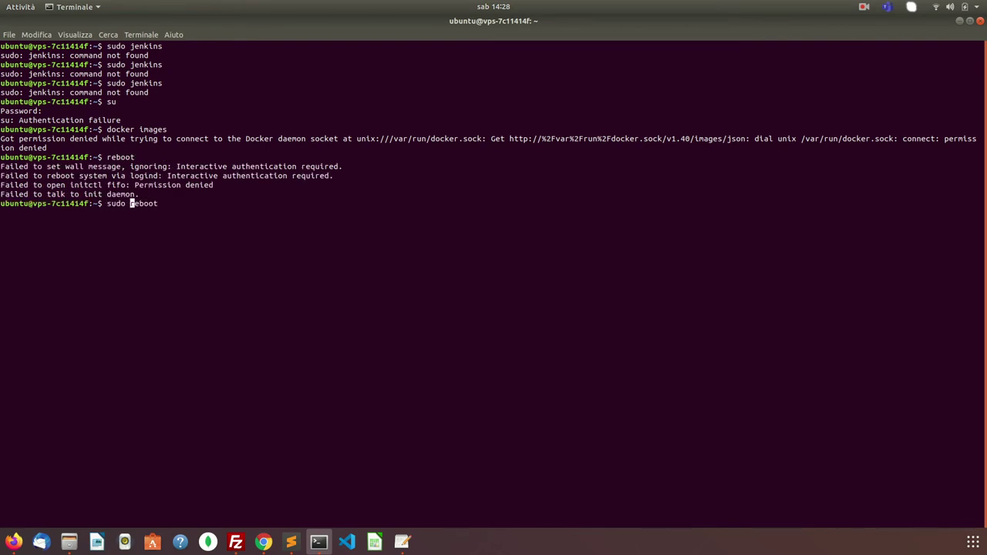
key(Return)
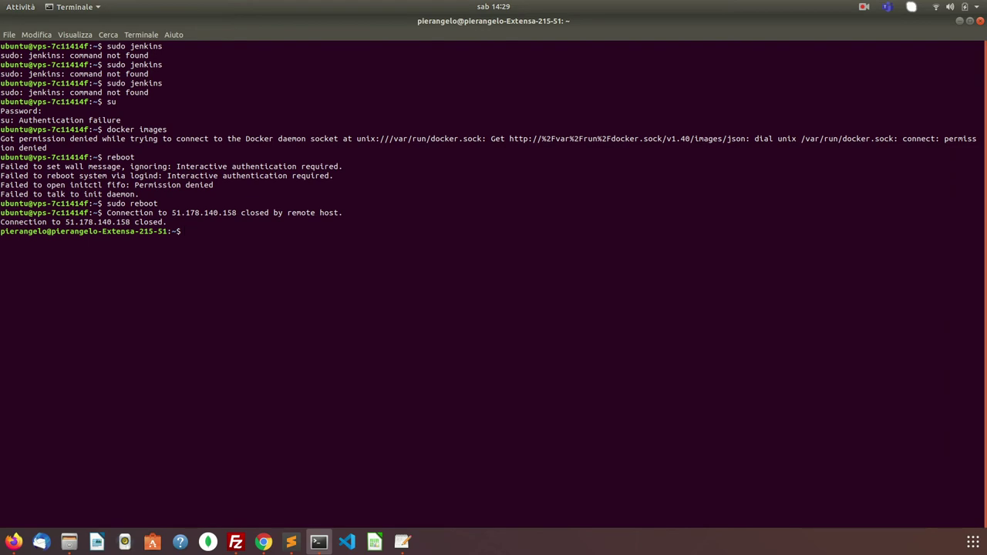
- Retry the SSH connection to the rebooting VPS, then clear the terminal
key(Up)
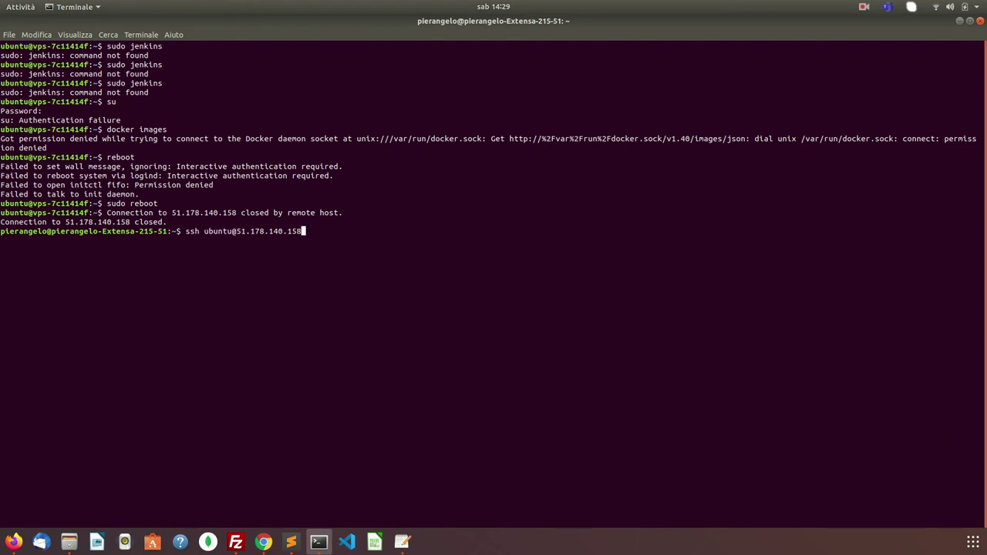
key(Return)
key(Up)
key(Return)
text(clear)
key(Return)
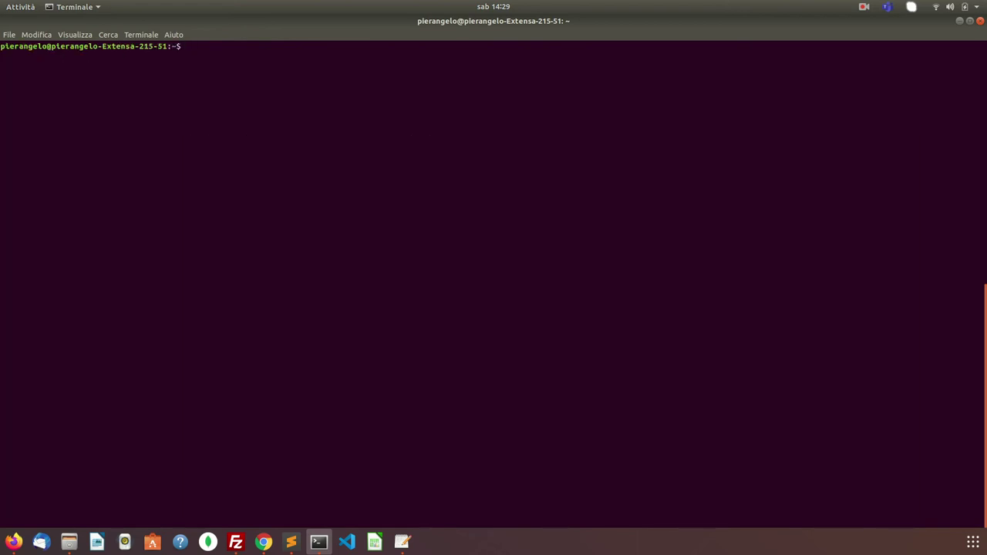
- Clear the terminal, then reload Jenkins and sign in with the saved login
text(clear)
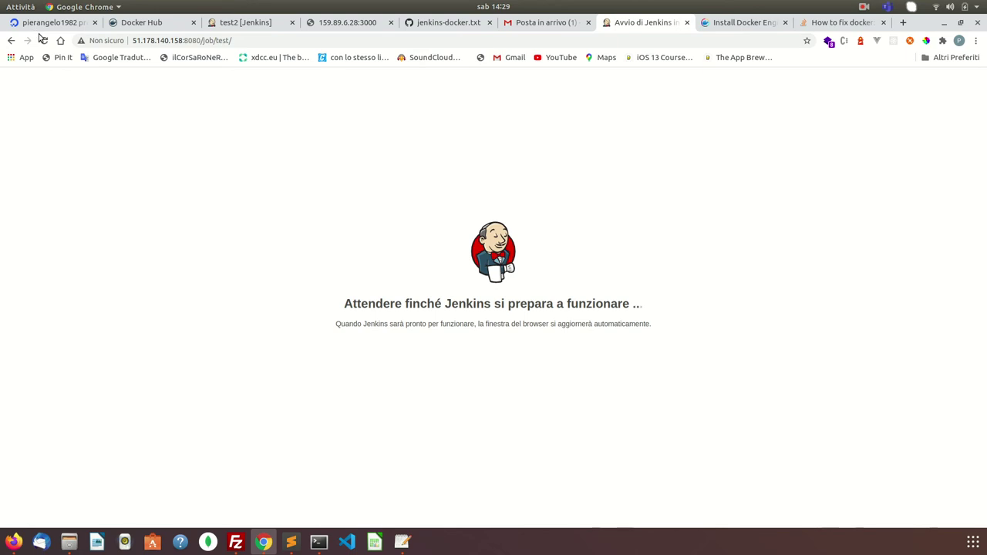
click(44, 41)
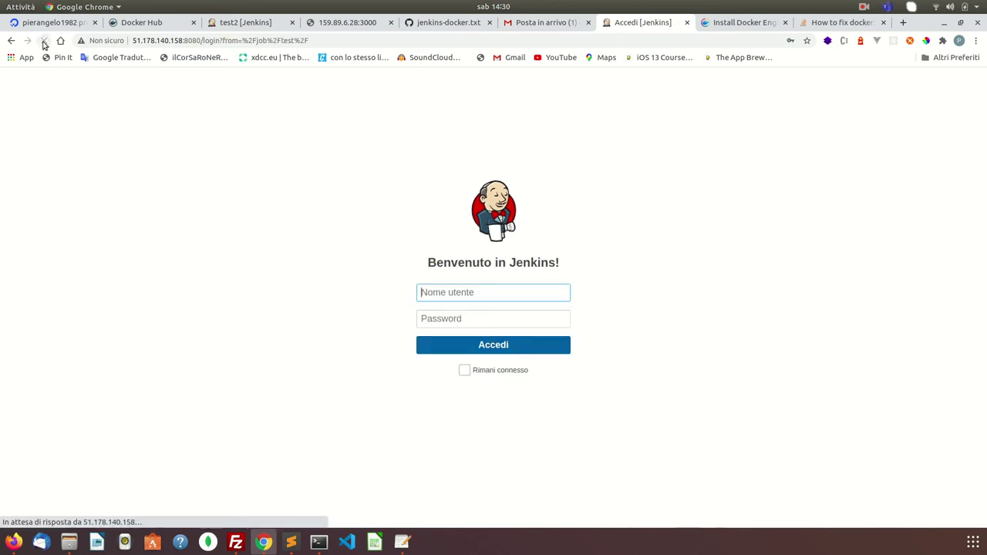
click(440, 292)
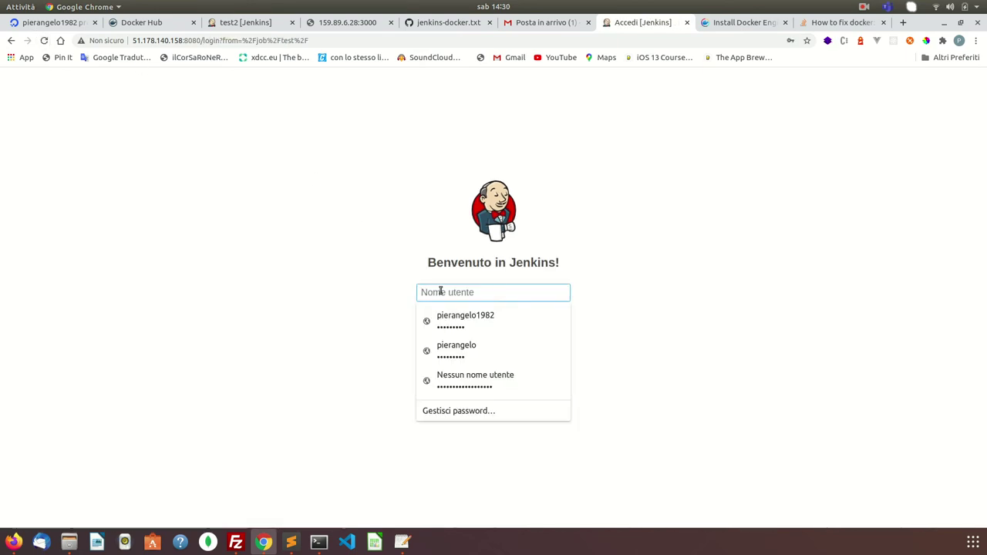
click(439, 348)
click(455, 344)
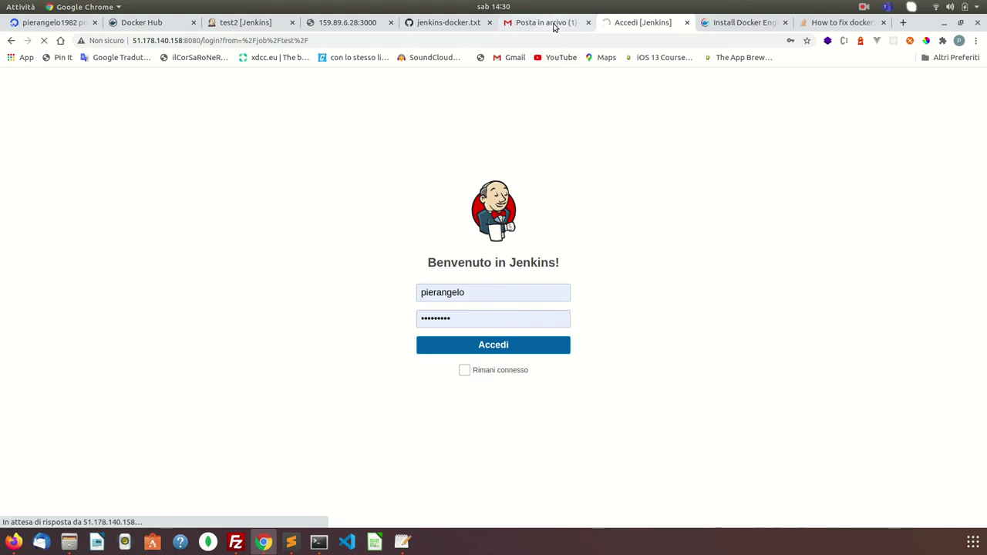
- Delete the newest email in the inbox and return to the Jenkins project
click(552, 26)
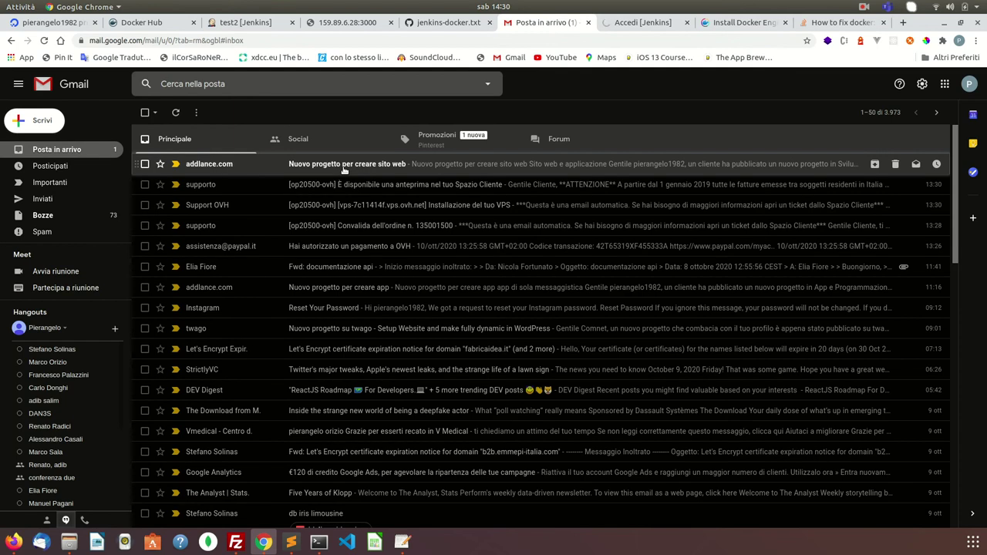
click(344, 167)
click(219, 112)
click(626, 25)
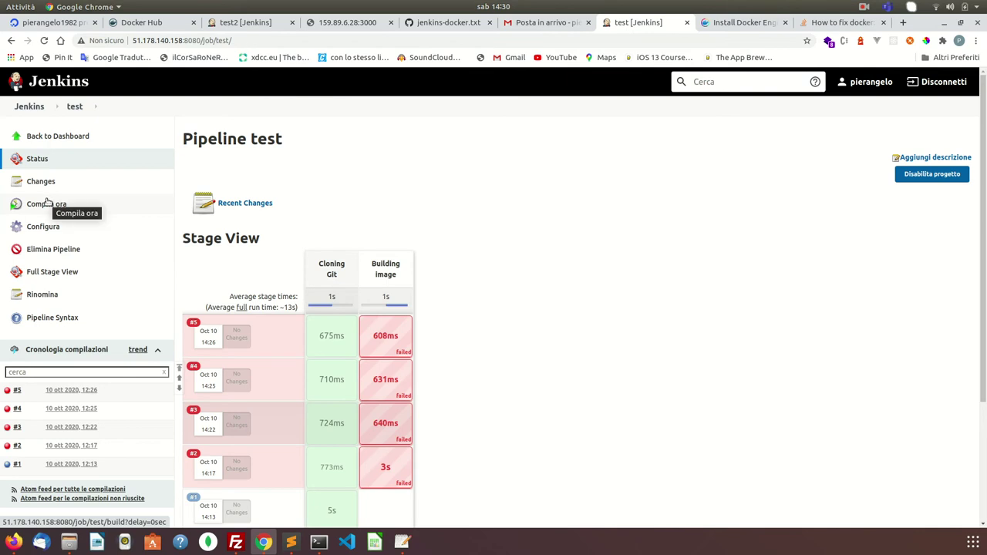
- Start a new build of the test pipeline and open build #6's Console Output
click(48, 202)
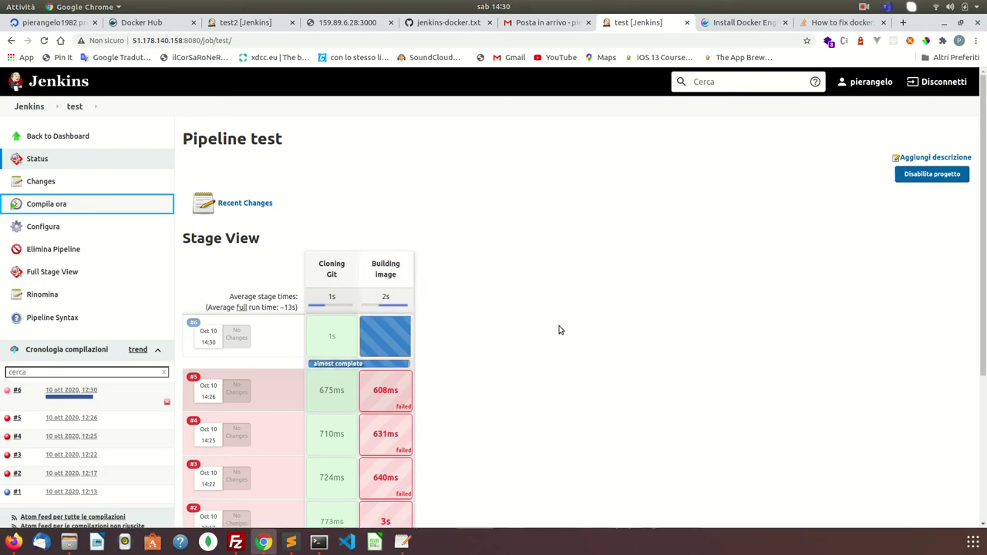
click(100, 392)
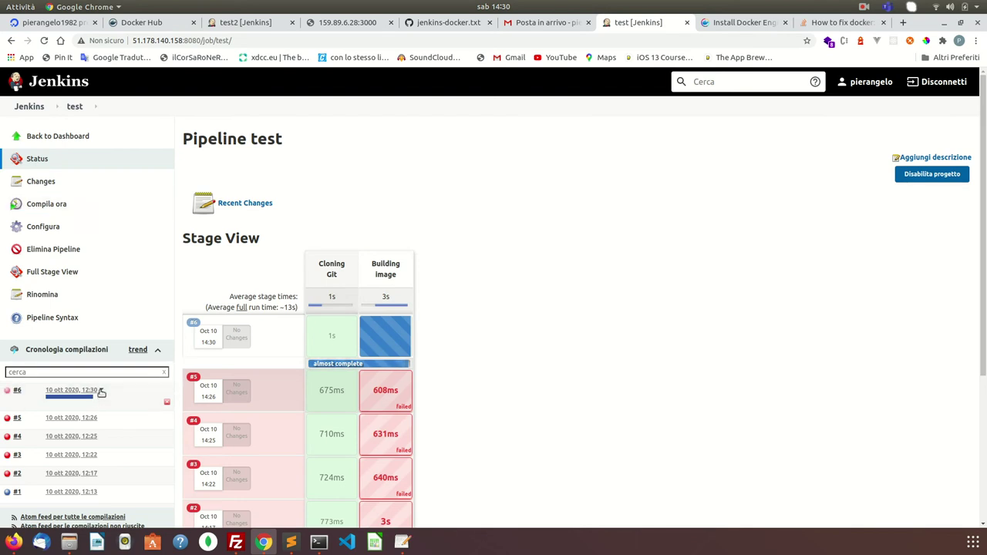
click(99, 392)
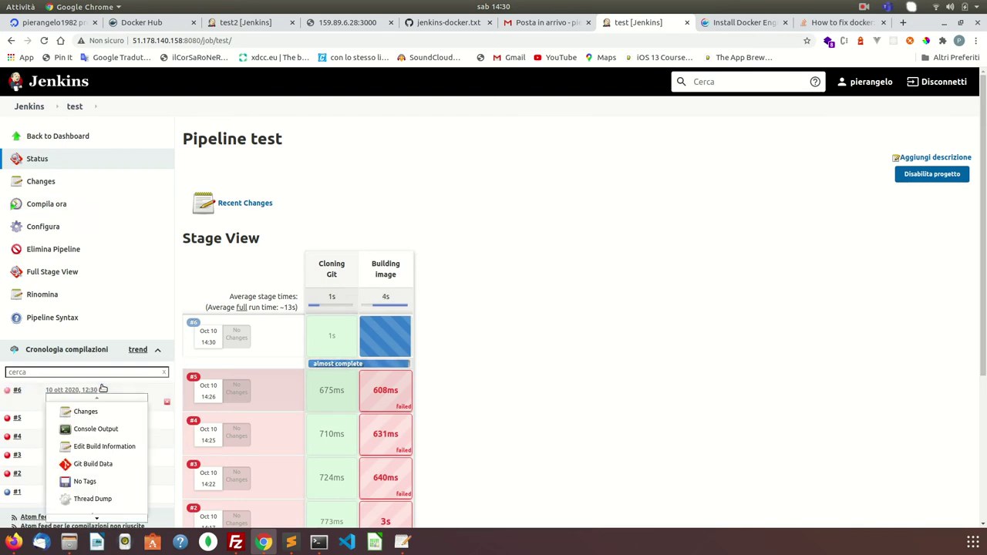
click(90, 430)
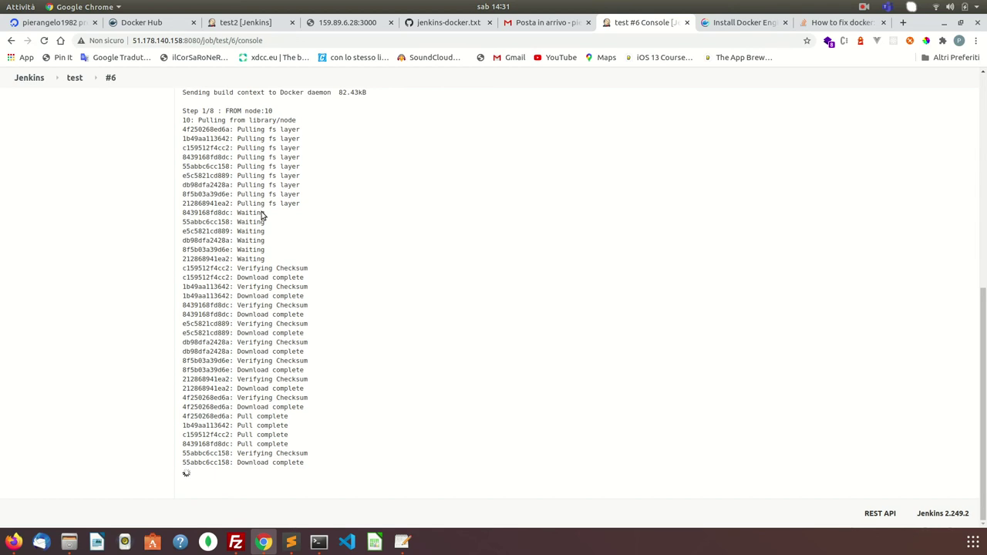
- Check build #6's log ends with Finished: SUCCESS, then return via #6 to the test overview
scroll(261, 216, up, 4)
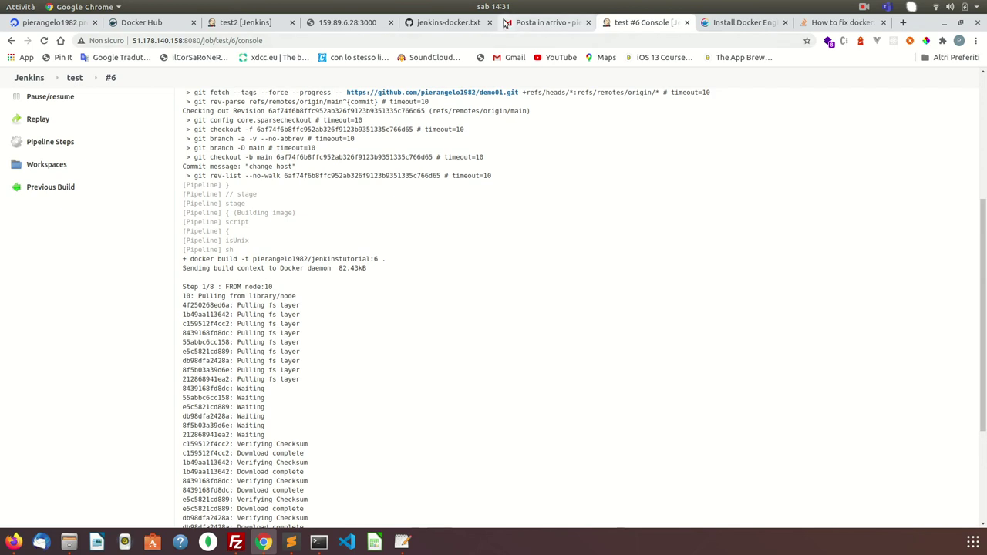
scroll(268, 137, up, 5)
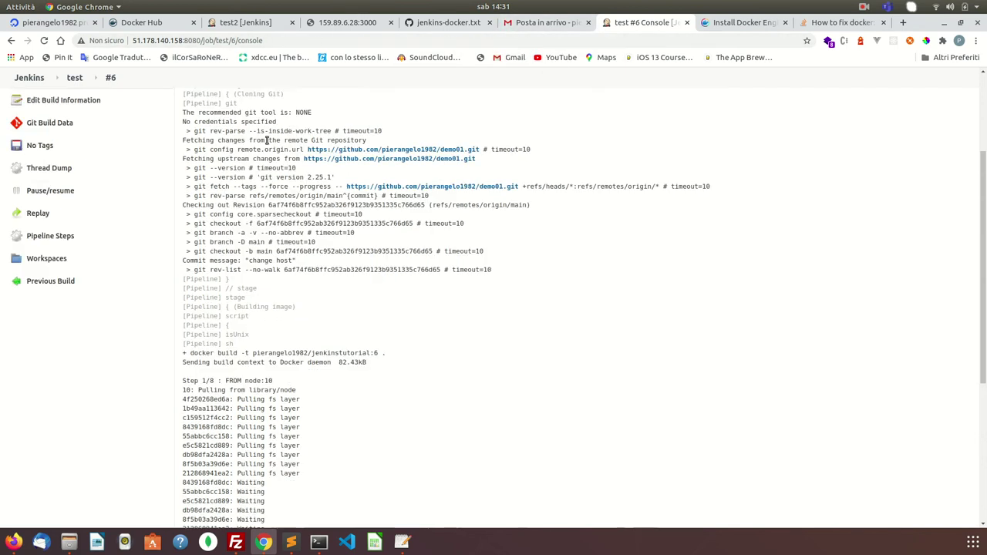
scroll(267, 139, down, 10)
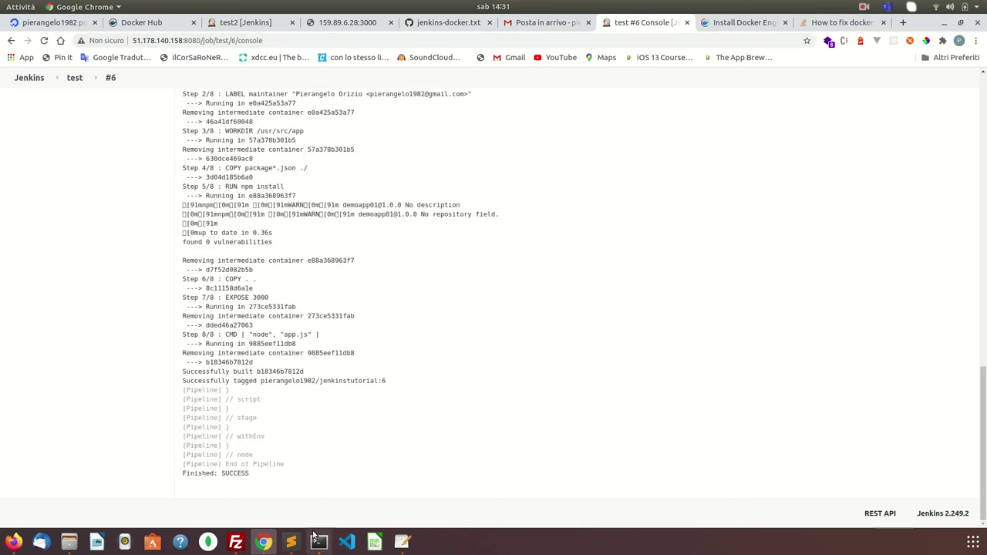
scroll(145, 159, up, 10)
scroll(145, 158, up, 5)
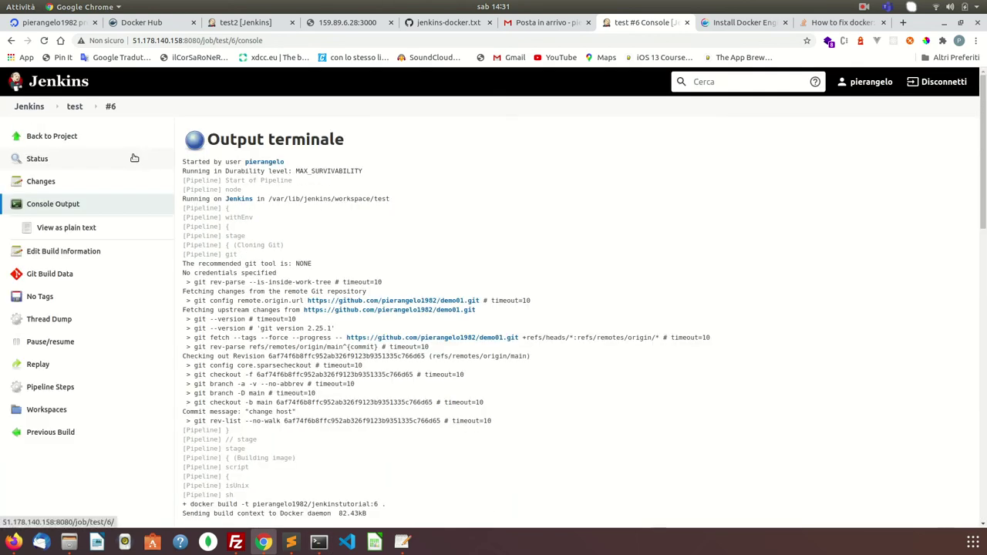
click(110, 107)
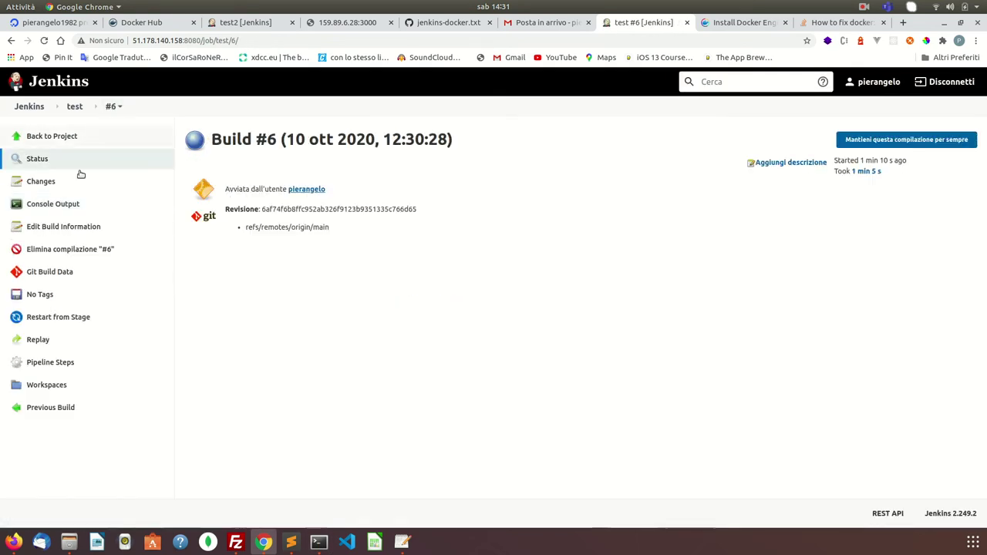
click(73, 107)
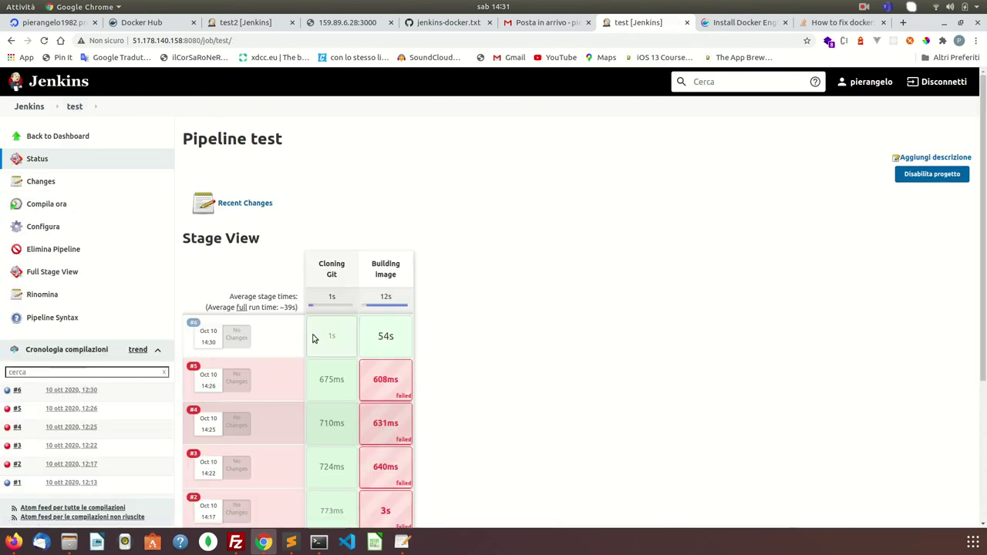
- List the VPS docker images with sudo docker images after plain docker images is denied
scroll(511, 363, down, 5)
scroll(513, 364, up, 5)
click(318, 542)
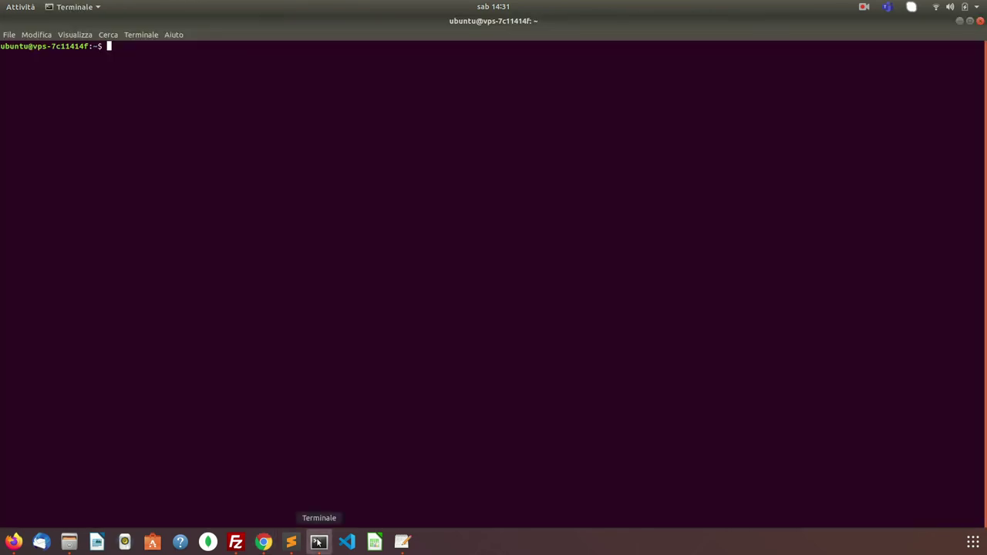
text(docke)
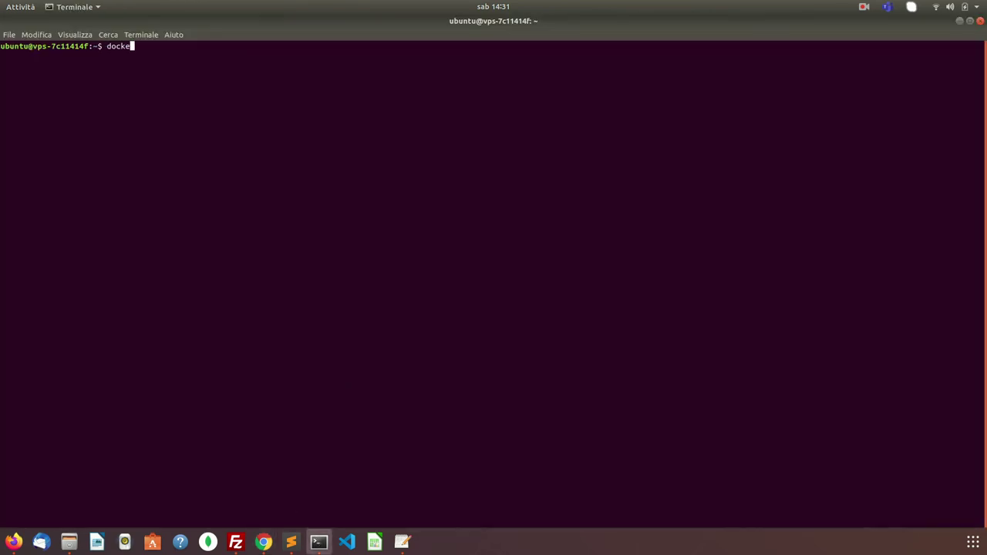
text(r images)
key(Return)
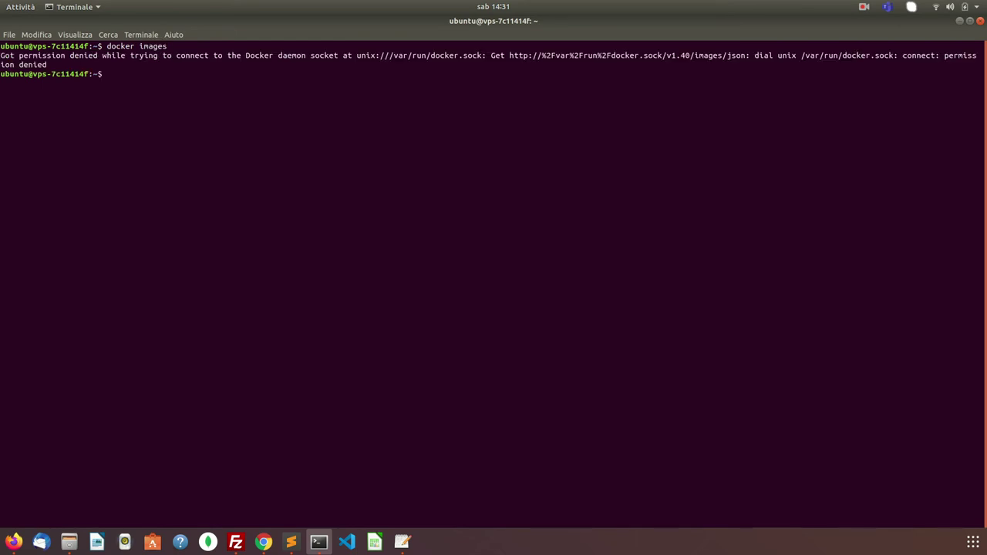
key(Up)
key(Left)
key(Left)
key(Left)
key(Left)
key(Left)
key(Left)
key(Left)
key(Left)
key(Left)
key(Left)
key(Left)
key(Left)
key(Left)
text(sudo)
key(Return)
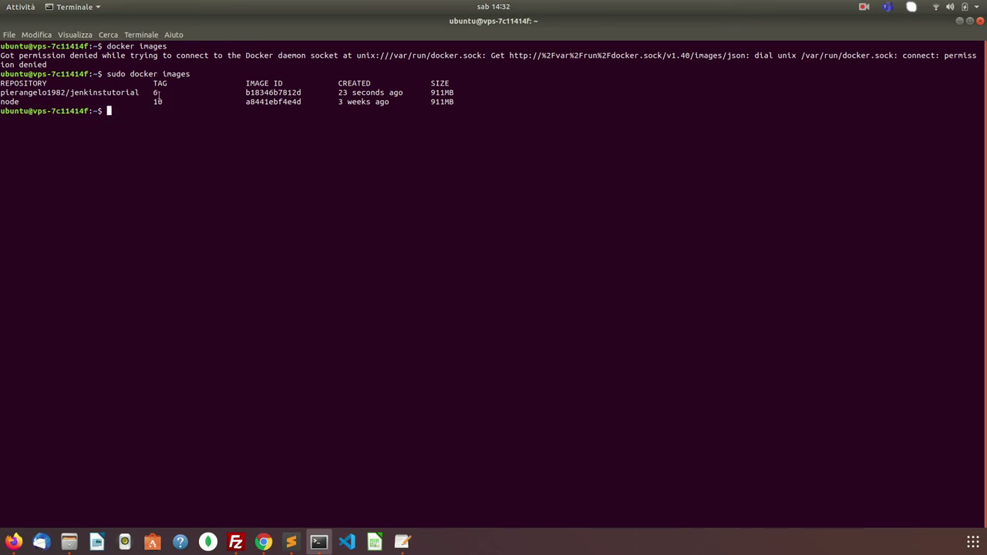
- Run build #7 of the test pipeline and re-list images to see jenkinstutorial tags 7 and 6
click(263, 542)
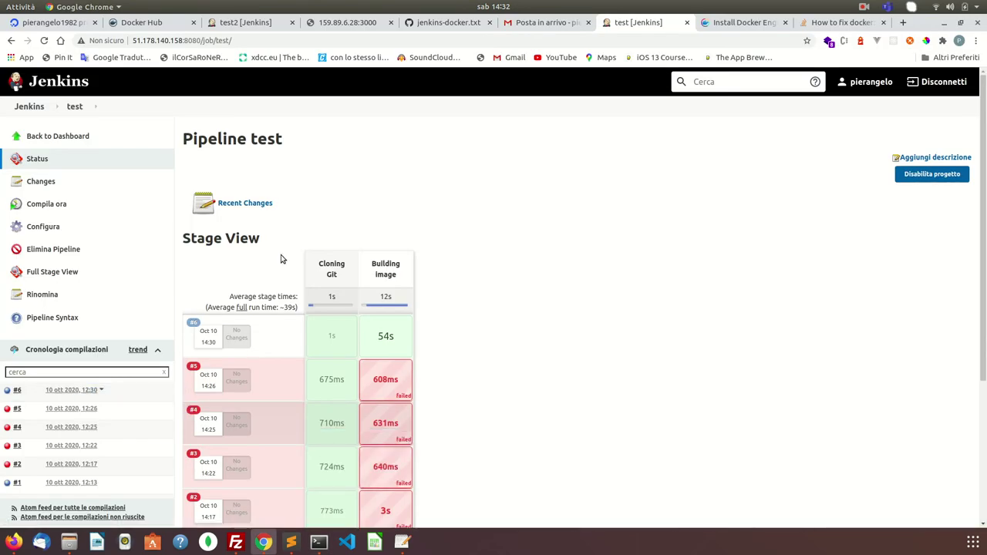
click(40, 208)
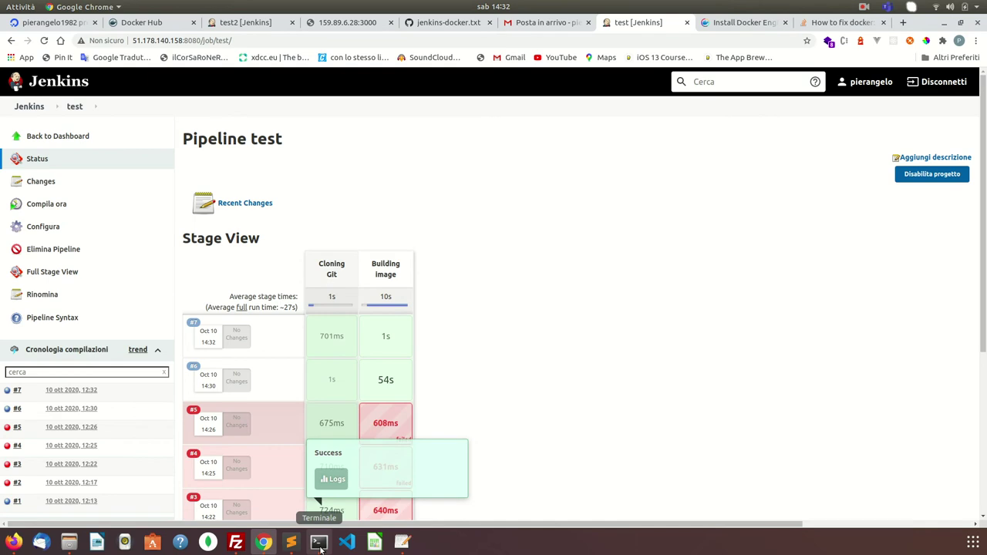
click(319, 543)
key(Up)
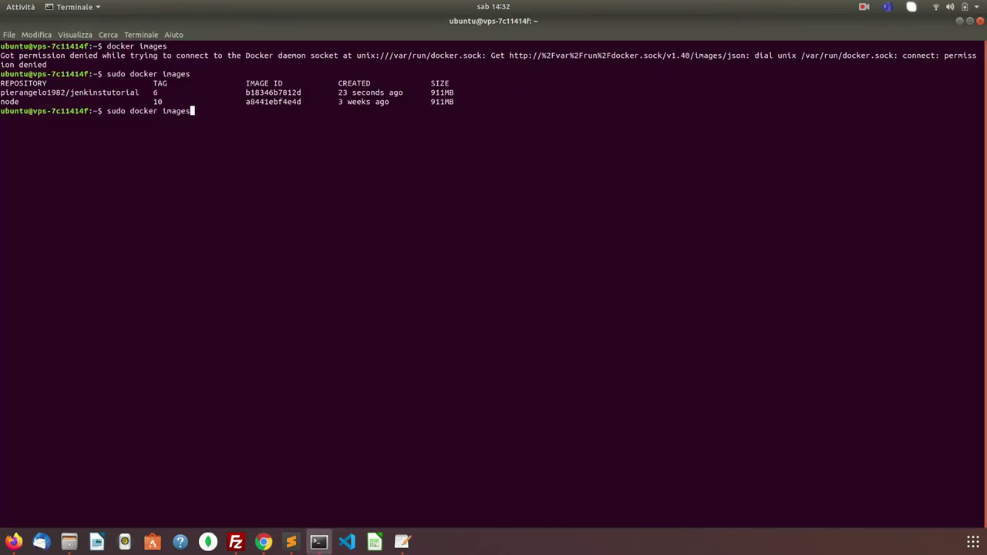
key(Return)
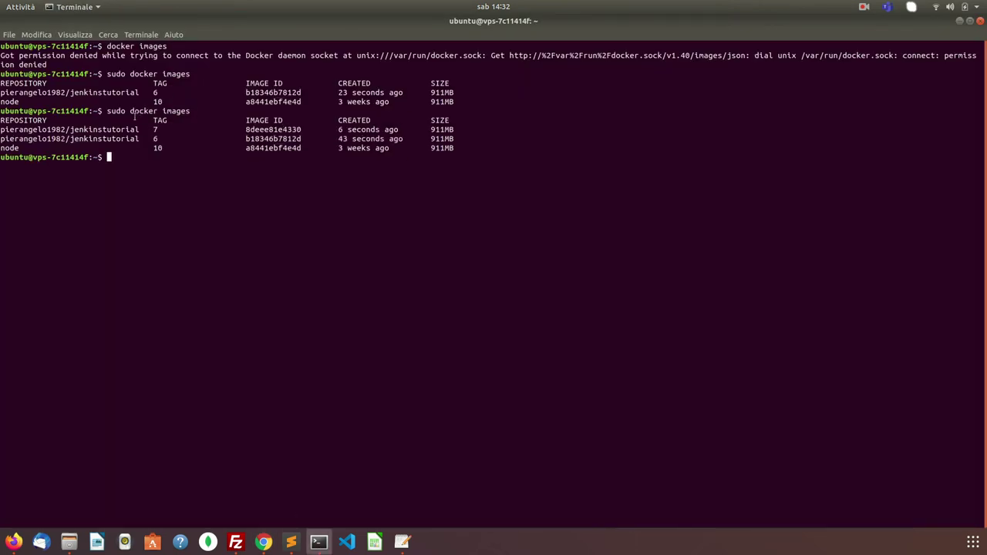
double_click(123, 128)
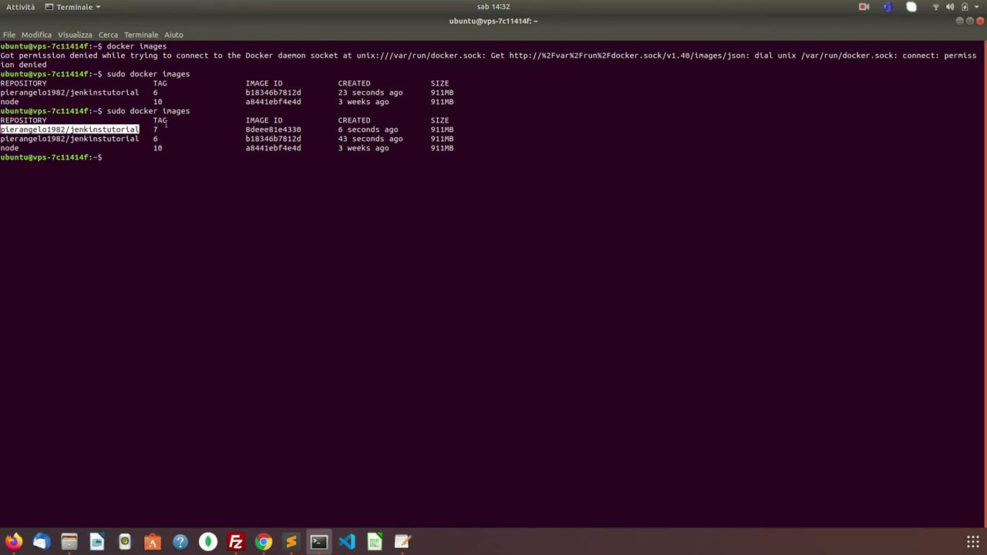
click(264, 542)
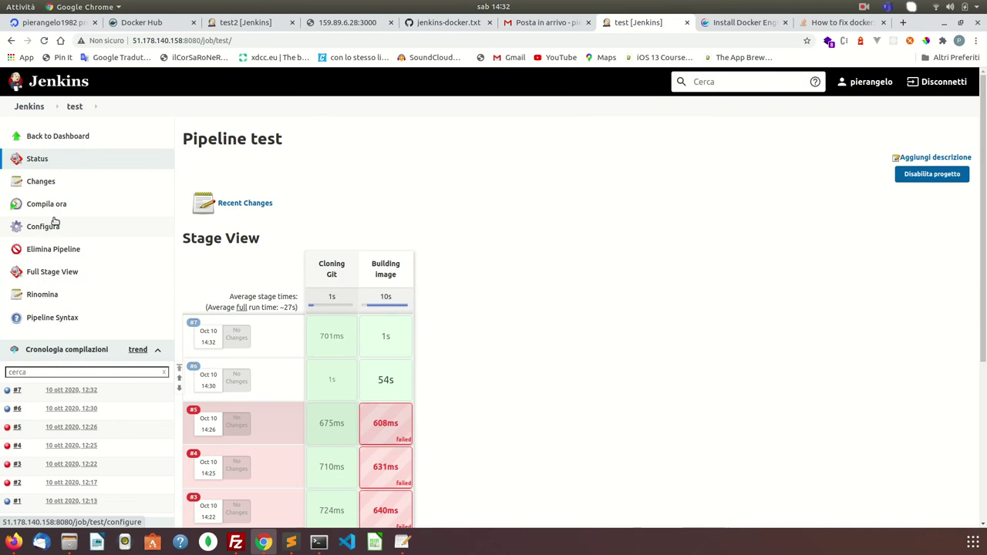
- Open the test pipeline's Configure page down to the Pipeline script, then bring up the jenkins-docker.txt gist
click(55, 223)
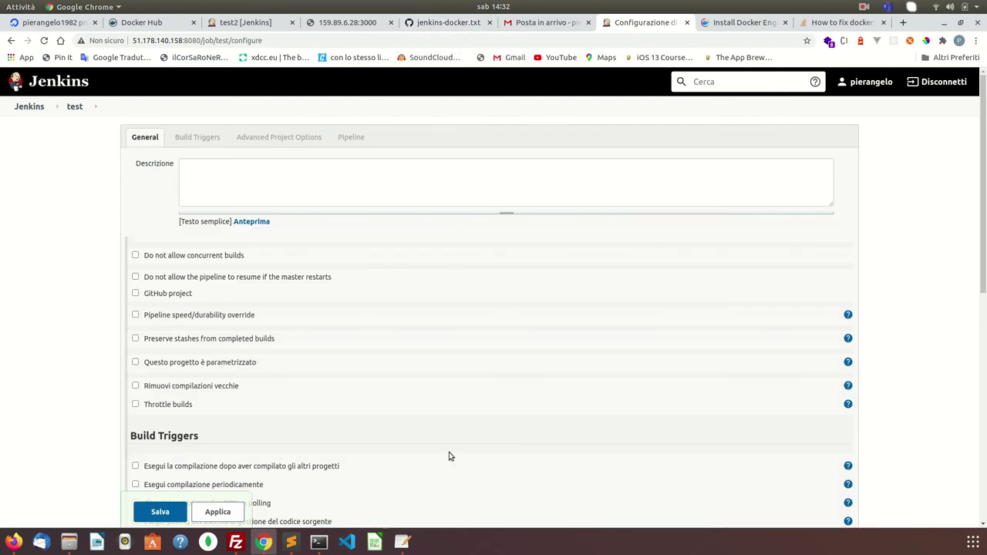
scroll(447, 468, down, 10)
scroll(421, 325, down, 2)
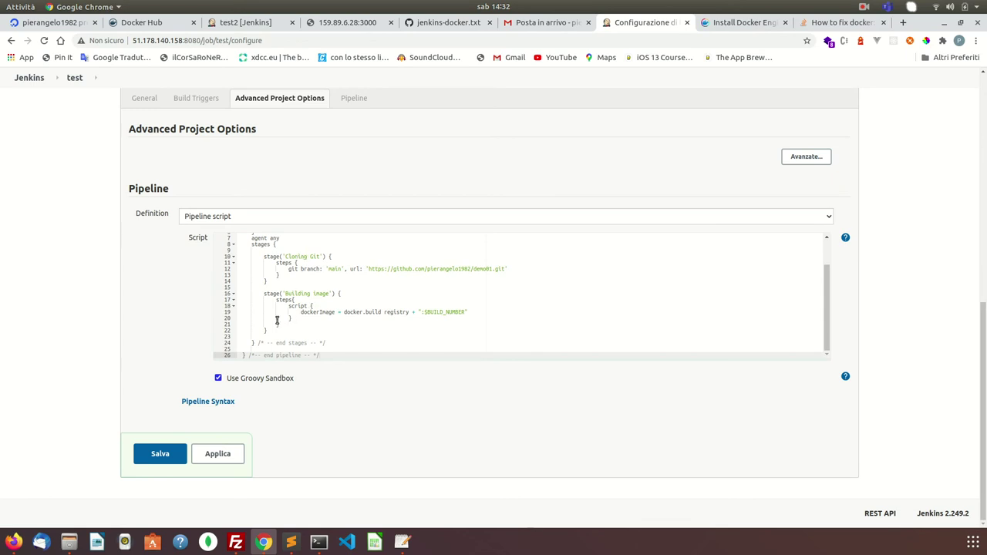
click(455, 22)
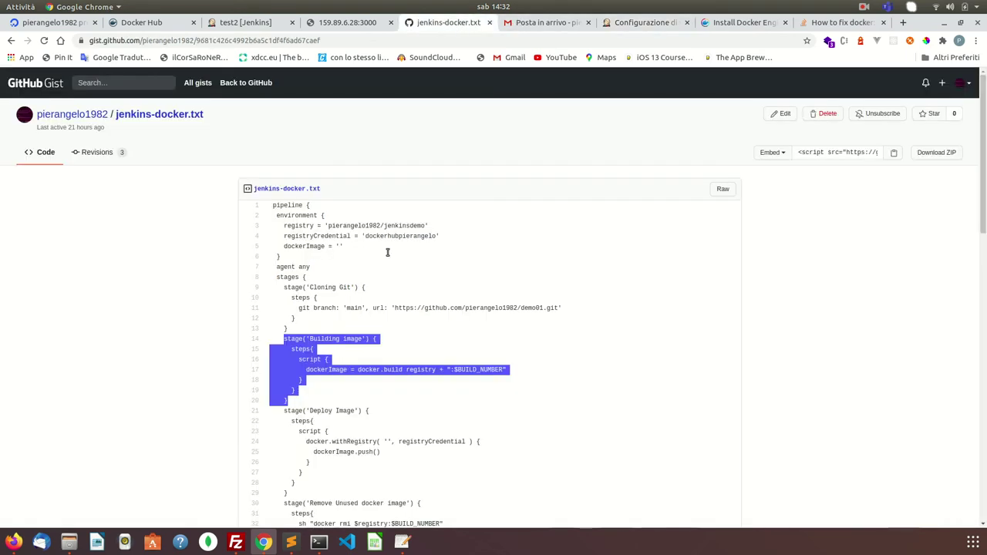
- Copy the stage('Deploy Image') block from the jenkins-docker.txt gist and return to Jenkins configure
scroll(368, 337, down, 2)
scroll(368, 337, down, 2)
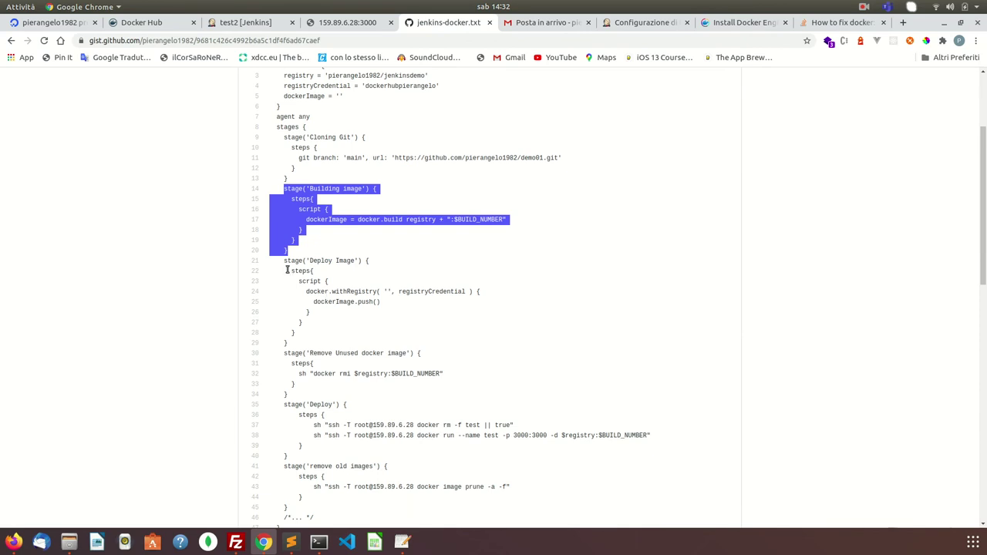
drag(284, 261, 325, 344)
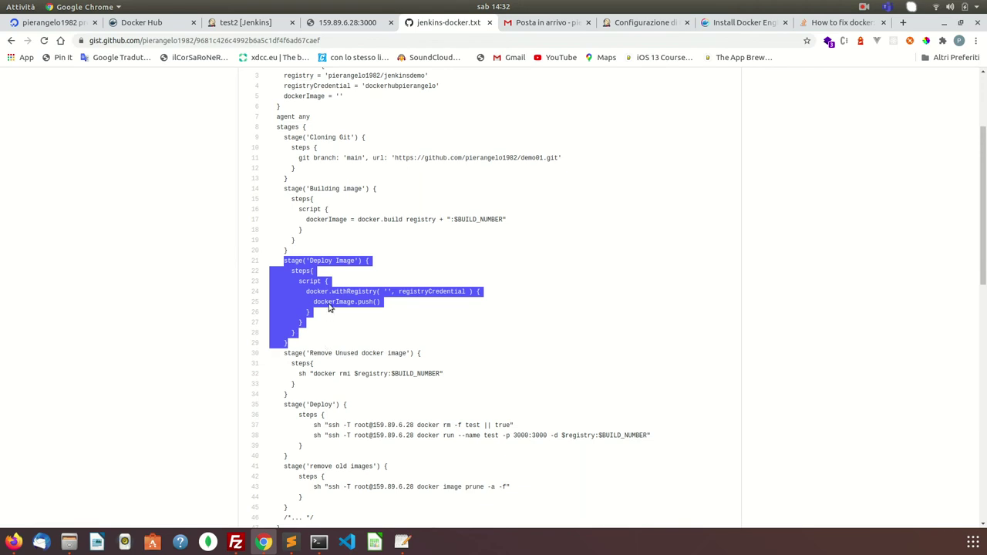
right_click(330, 301)
click(349, 310)
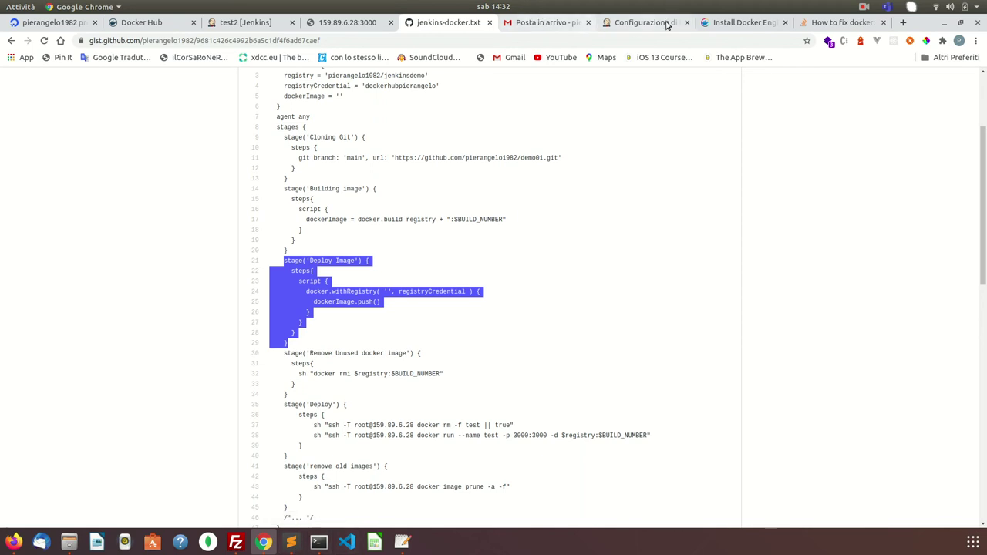
click(742, 22)
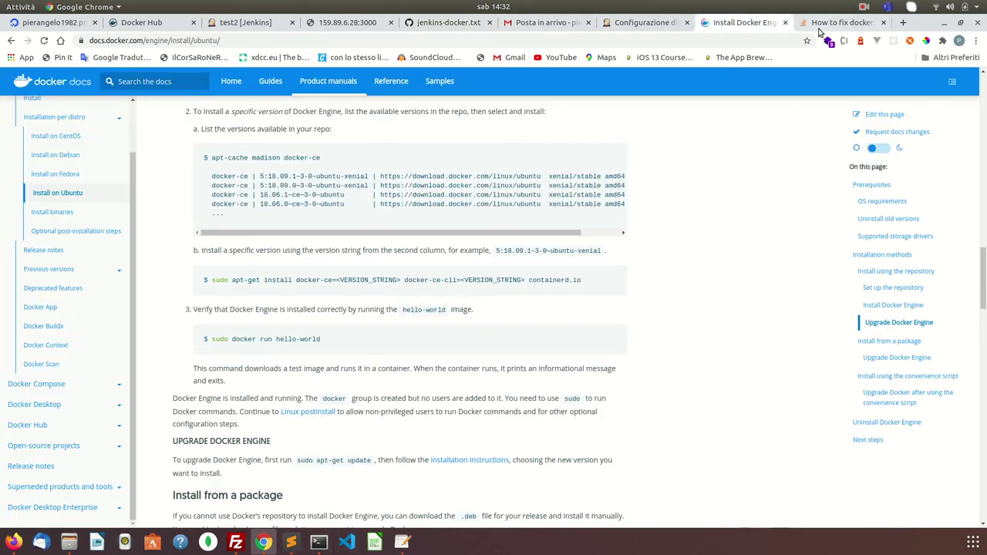
click(654, 23)
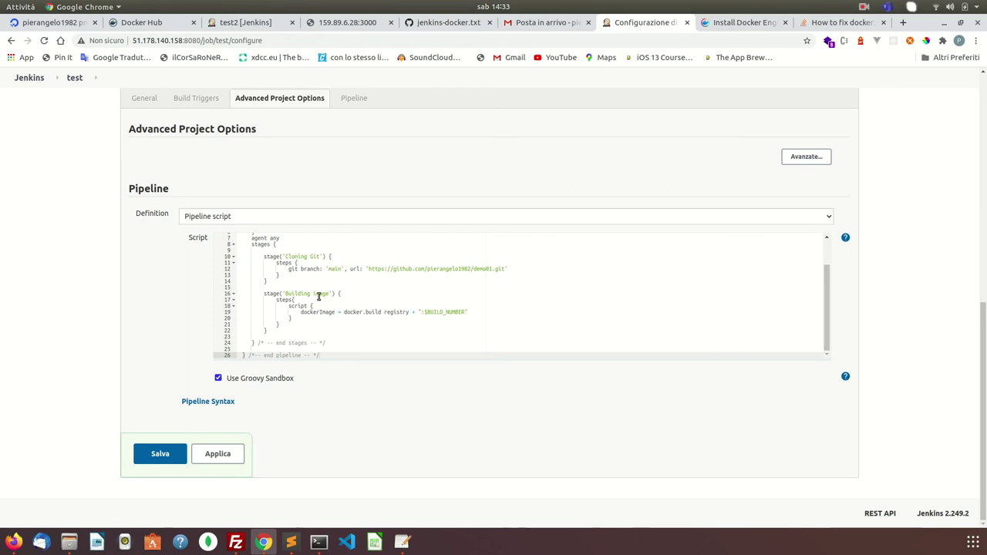
- Paste the Deploy Image stage after Building image and indent its steps, script, withRegistry and push lines
click(272, 331)
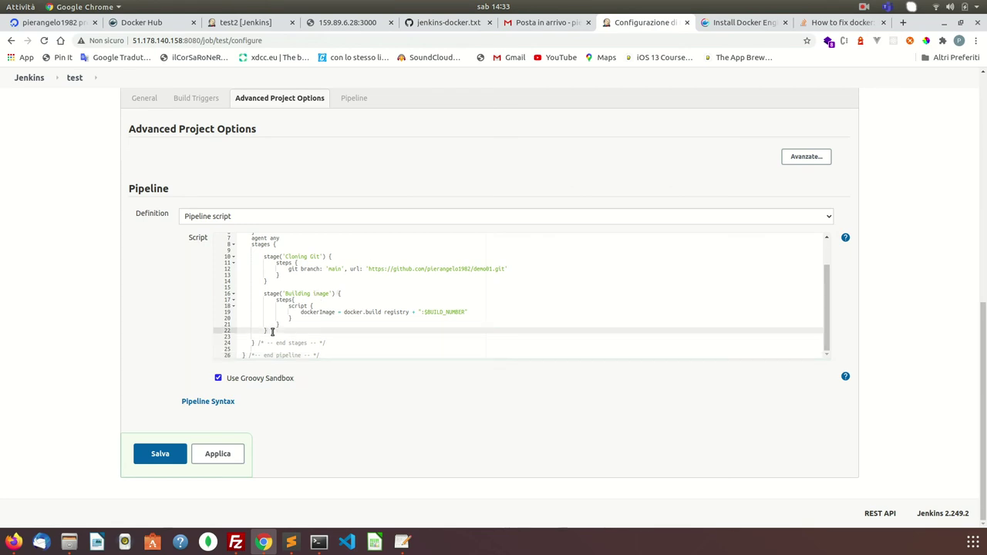
key(Return)
key(Return)
key(ctrl+v)
click(273, 331)
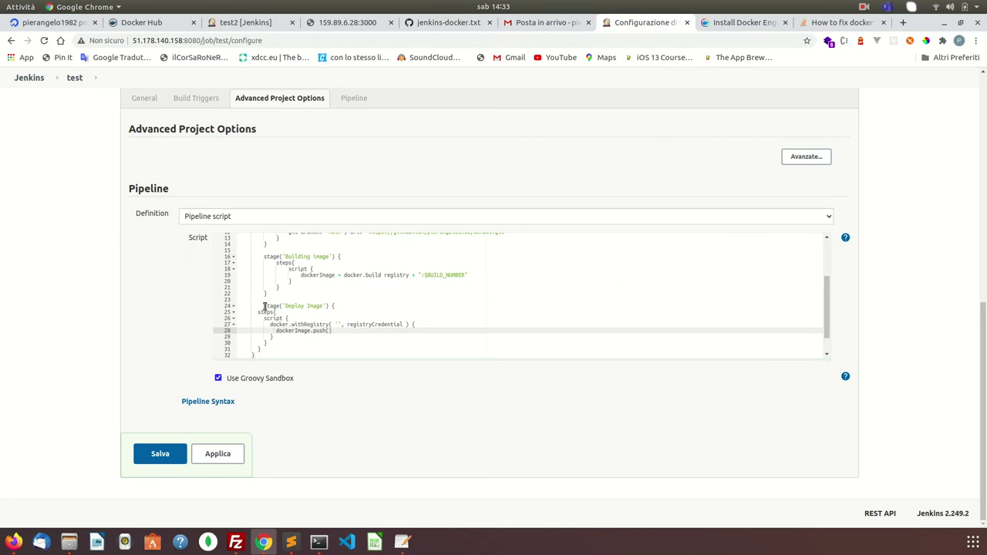
click(258, 311)
key(Tab)
key(Tab)
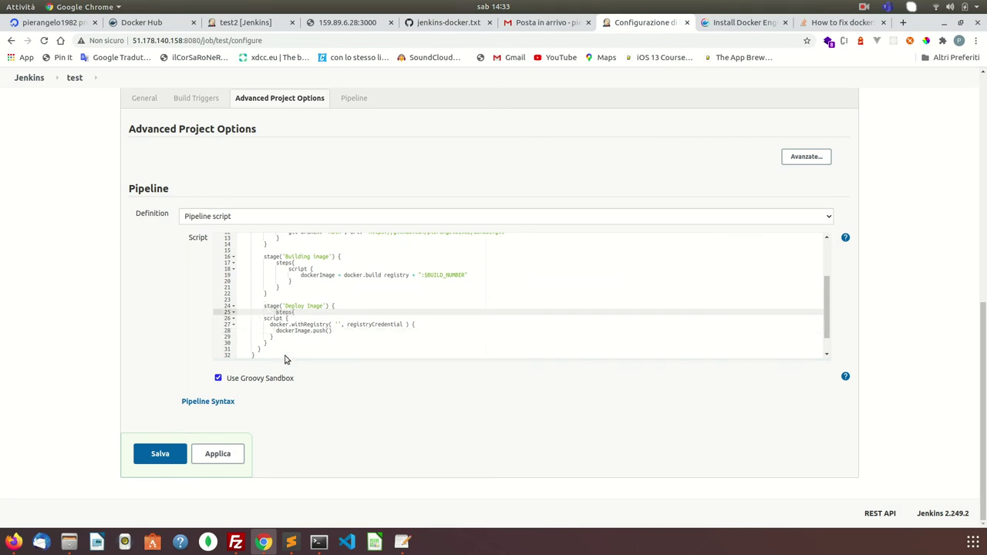
click(266, 319)
key(Tab)
key(Tab)
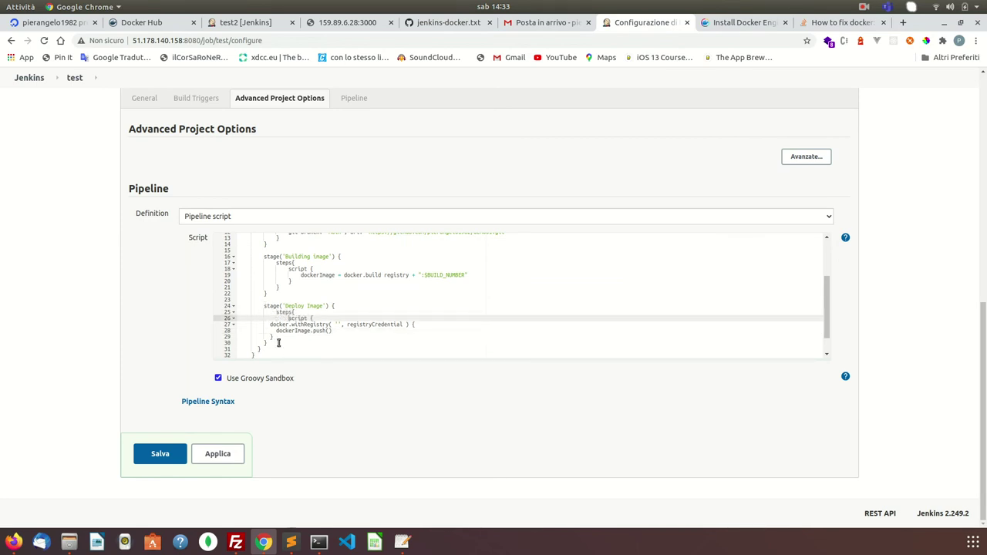
click(271, 324)
key(Tab)
key(Tab)
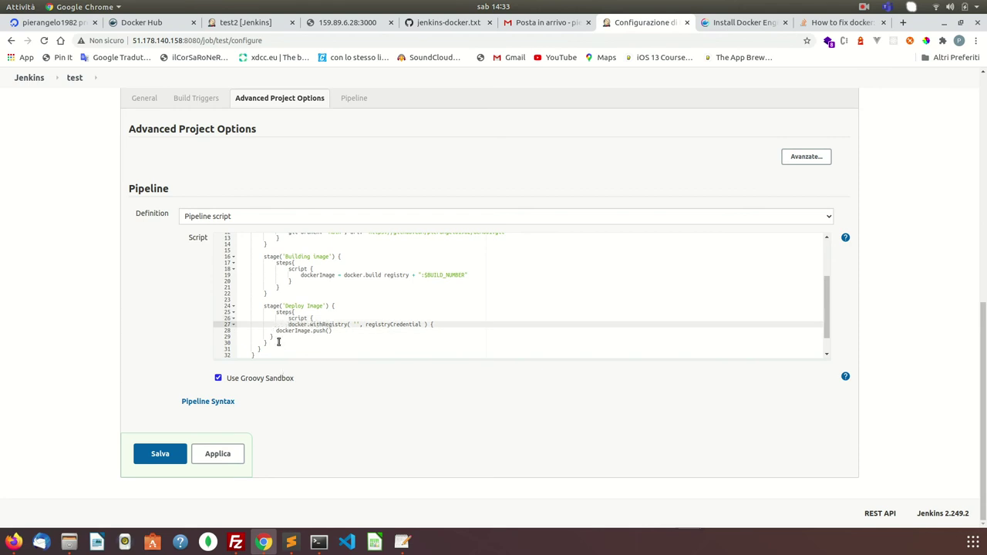
key(Tab)
click(277, 332)
key(Tab)
key(Tab)
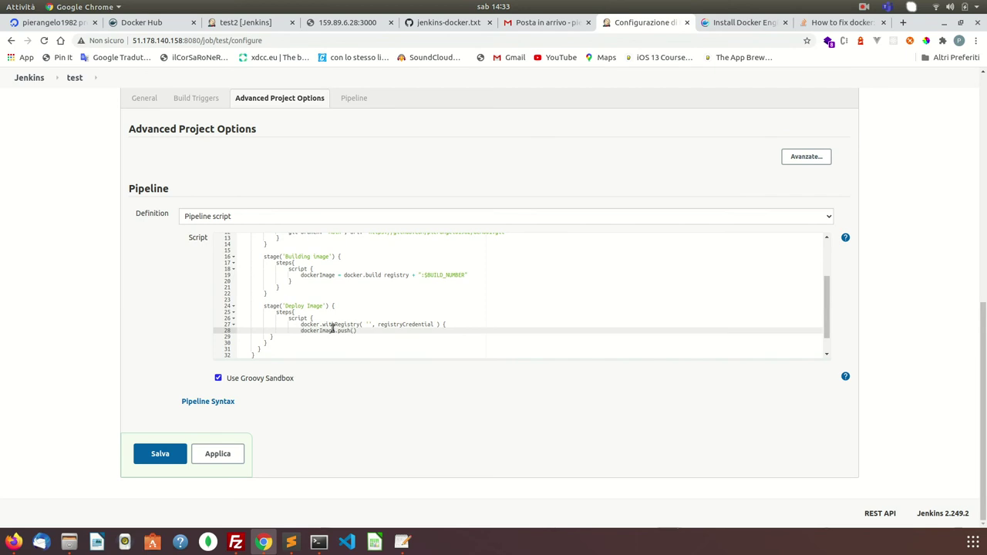
- Add the missing closing braces around dockerImage.push() and apply the pipeline configuration
double_click(322, 277)
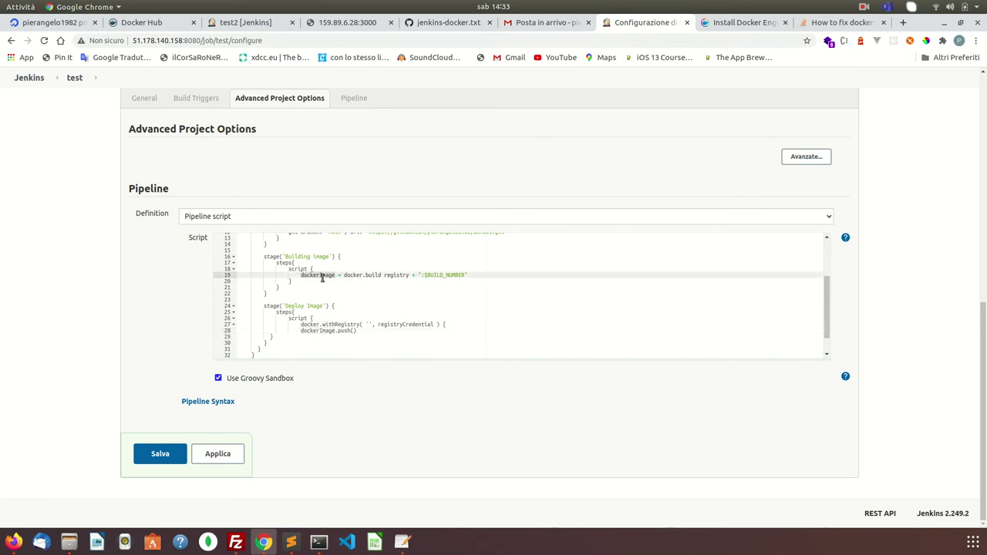
double_click(321, 330)
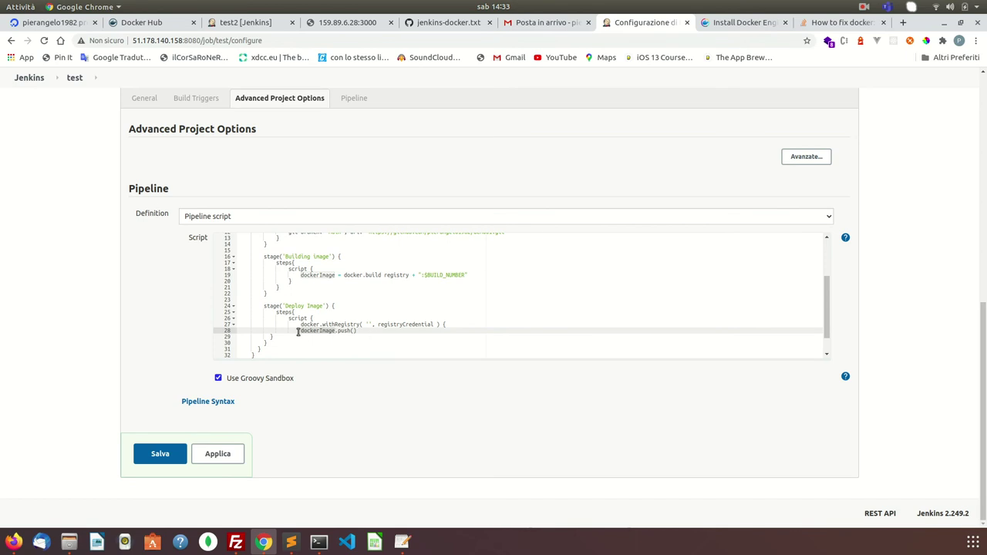
click(271, 335)
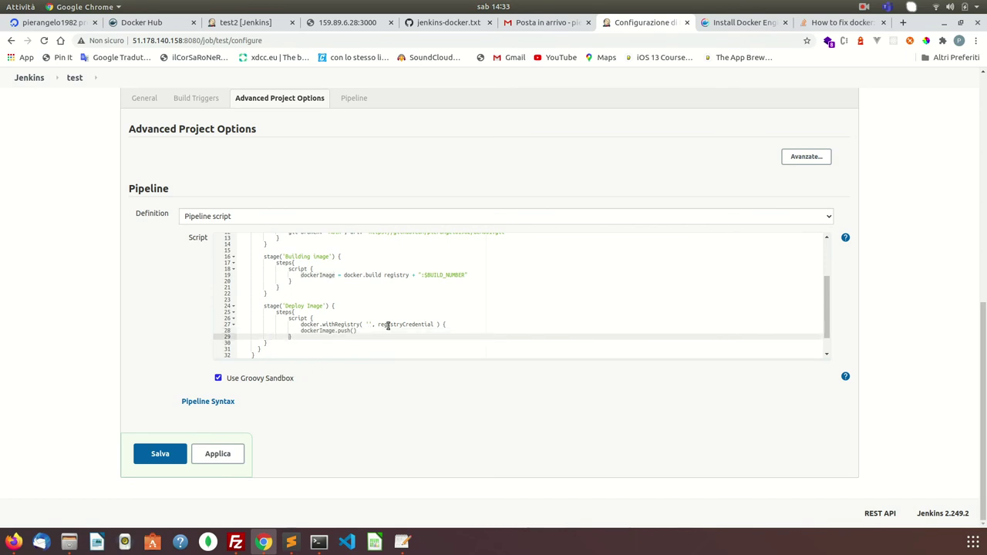
click(264, 344)
text(})
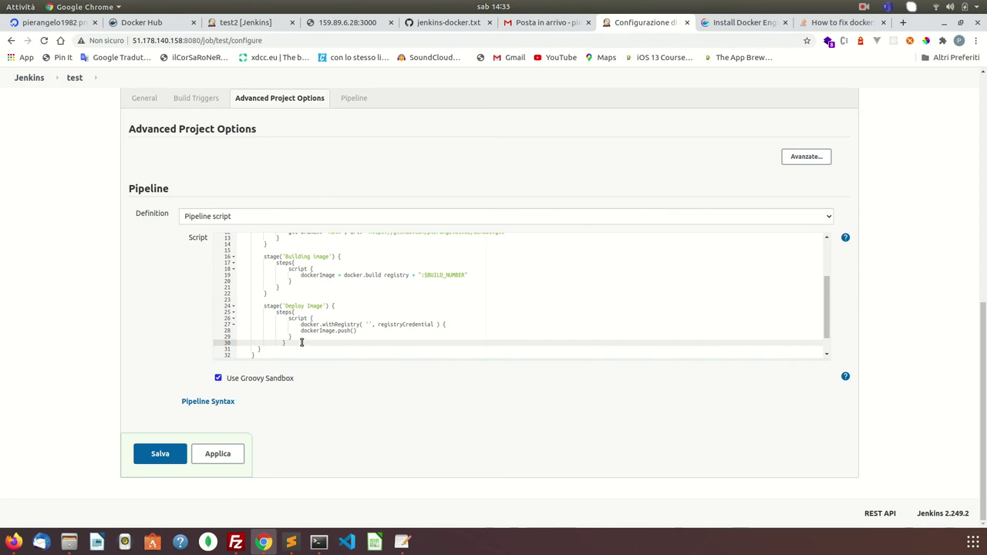
click(289, 337)
text(})
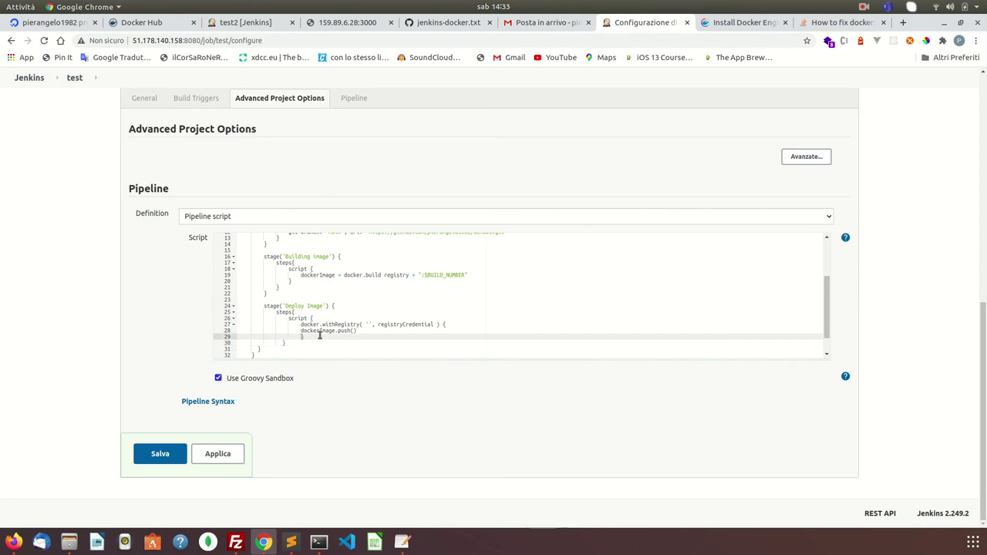
click(301, 331)
key(Tab)
click(283, 344)
text(})
click(259, 347)
click(253, 354)
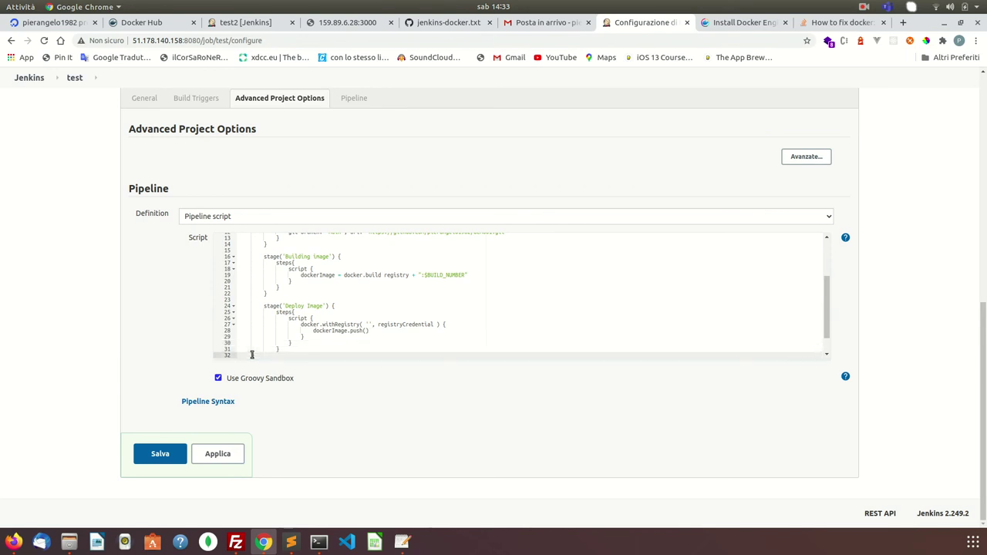
scroll(339, 331, down, 1)
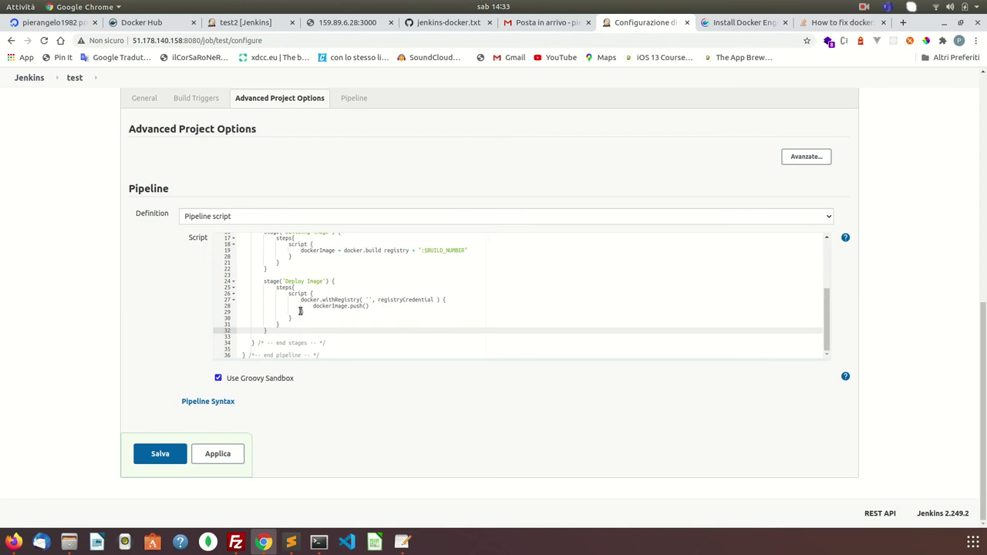
click(216, 456)
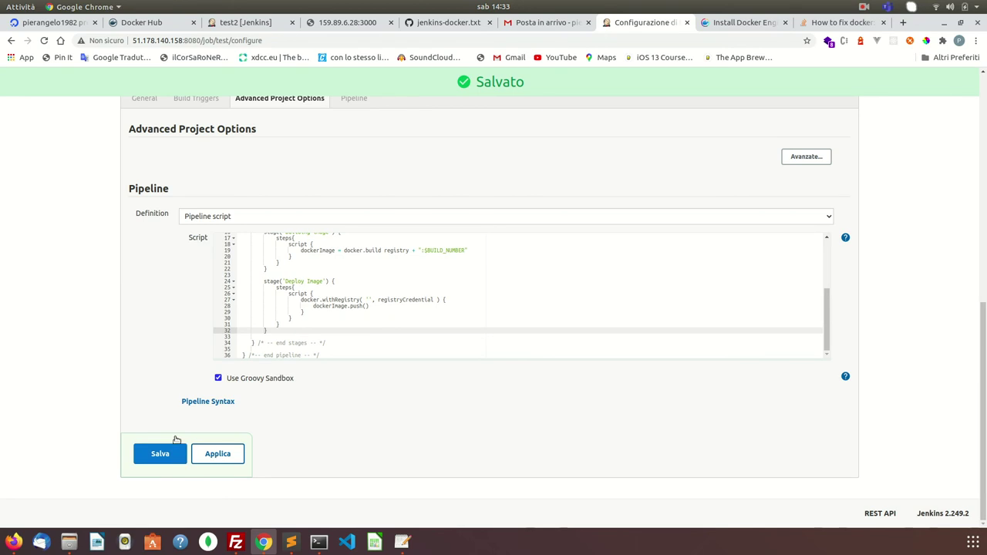
click(146, 23)
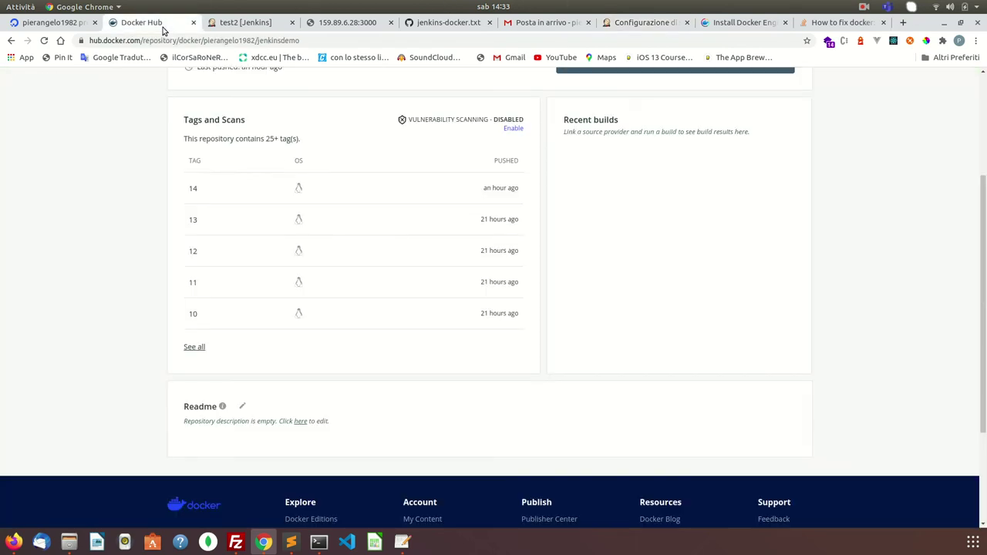
scroll(243, 171, up, 3)
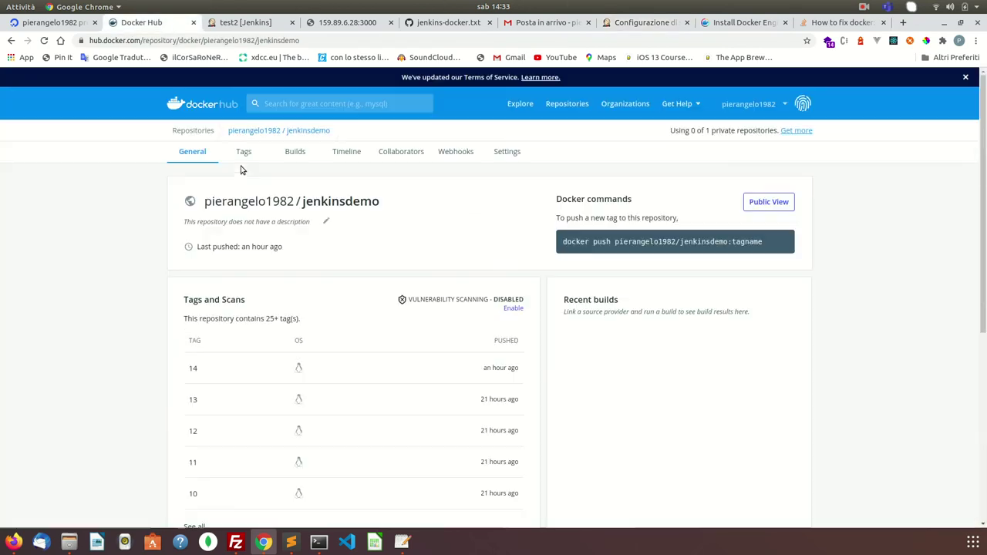
click(190, 108)
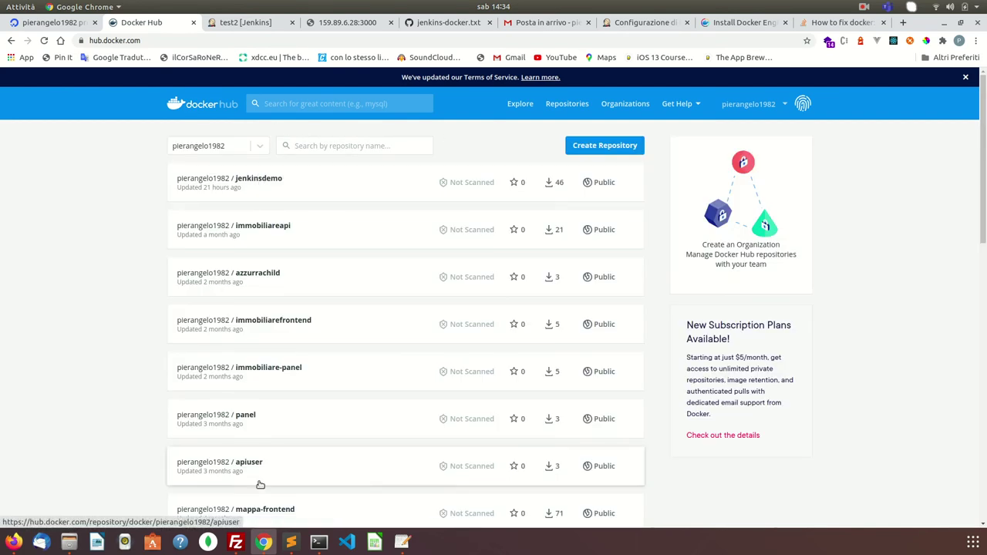
click(644, 23)
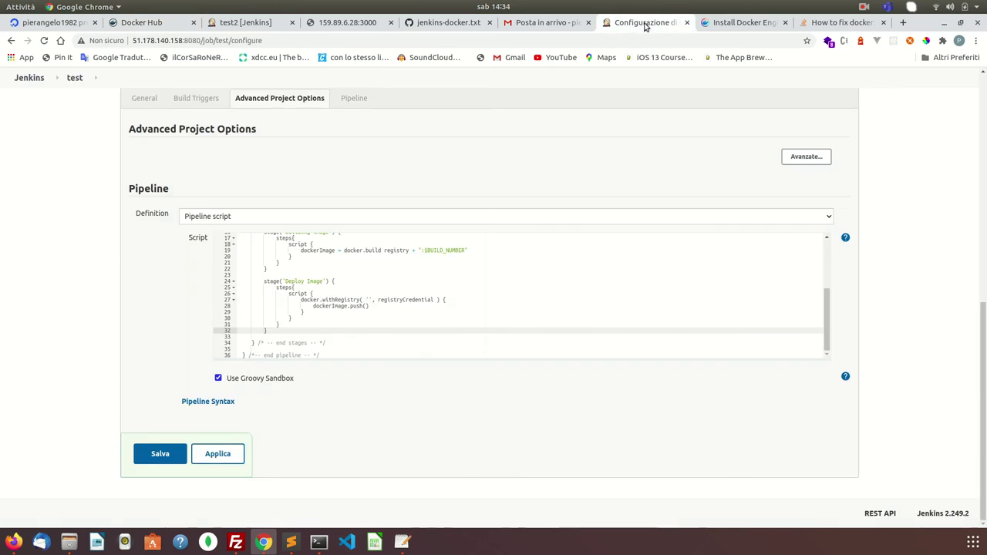
- Apply and save the test pipeline configuration
scroll(415, 280, up, 3)
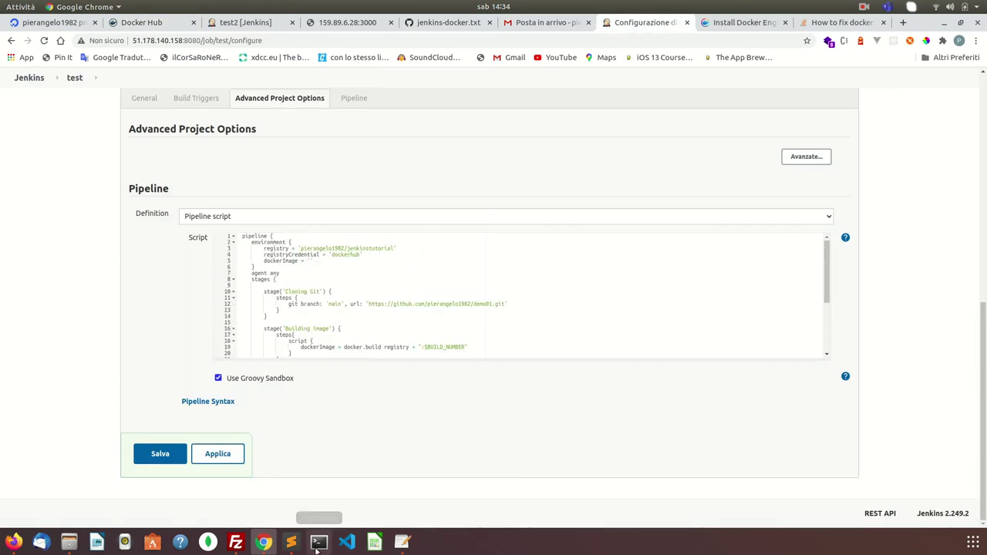
click(222, 462)
click(163, 455)
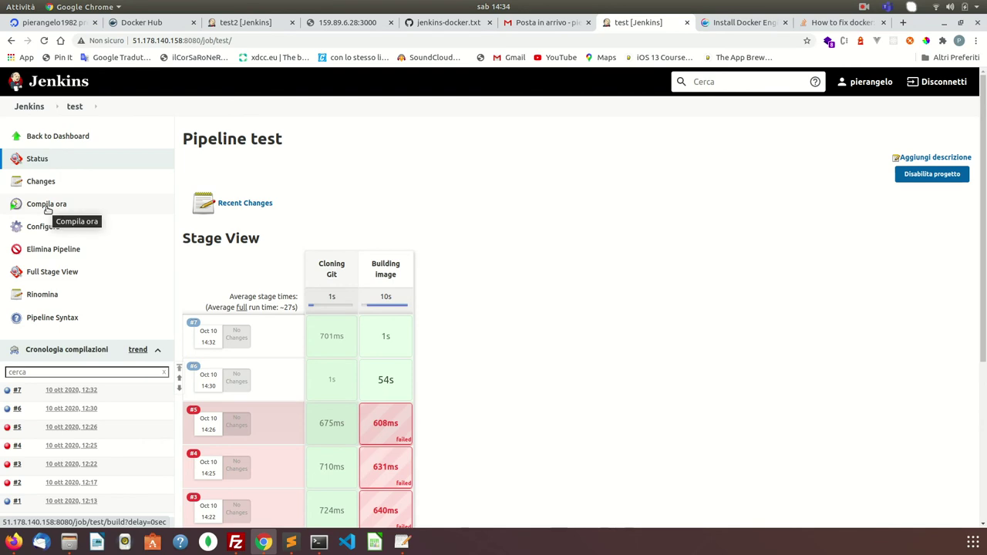
- Start build #8 and follow it into the Deploy Image stage in the Stage View
click(47, 210)
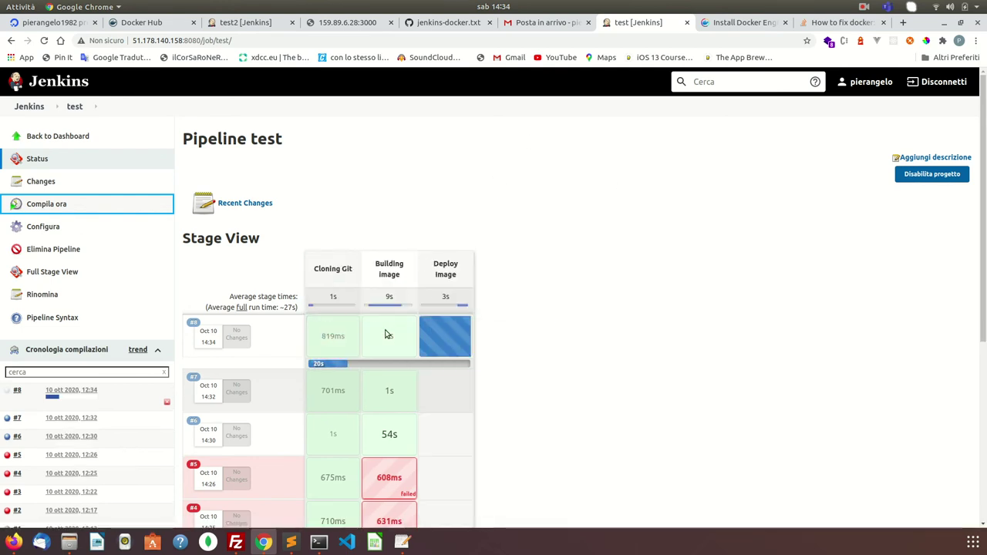
mouse_move(382, 330)
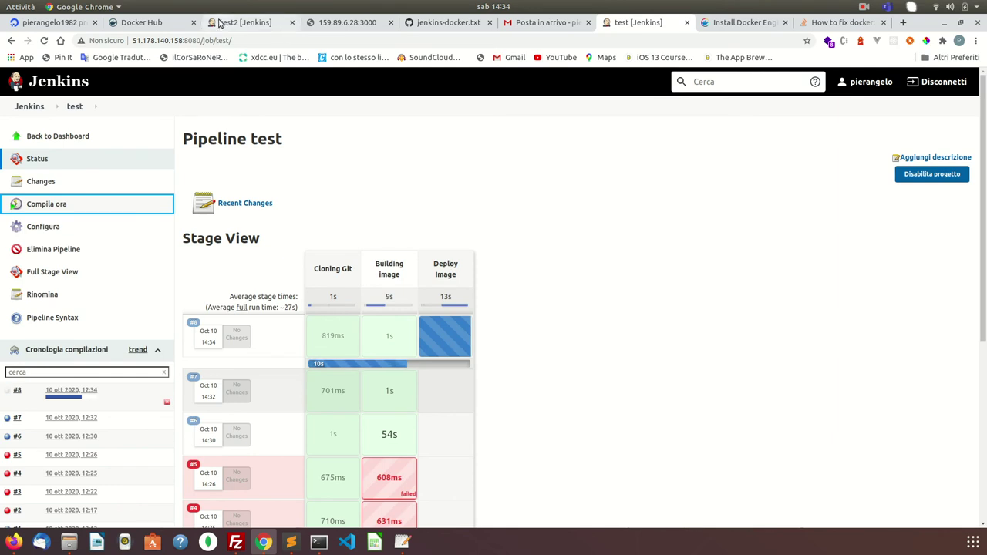
click(171, 16)
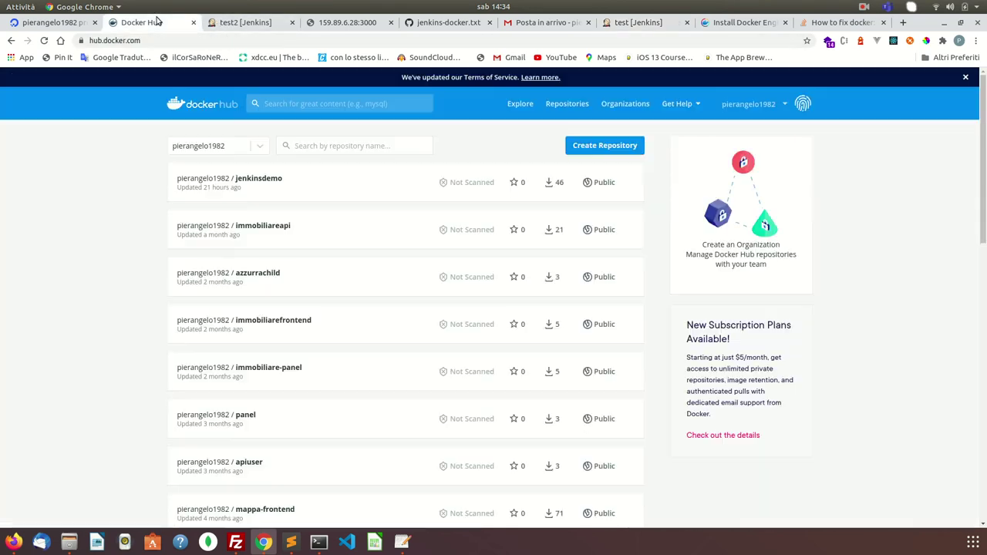
- Refresh Docker Hub to see the new jenkinstutorial repository, then return to the Jenkins test page
click(44, 40)
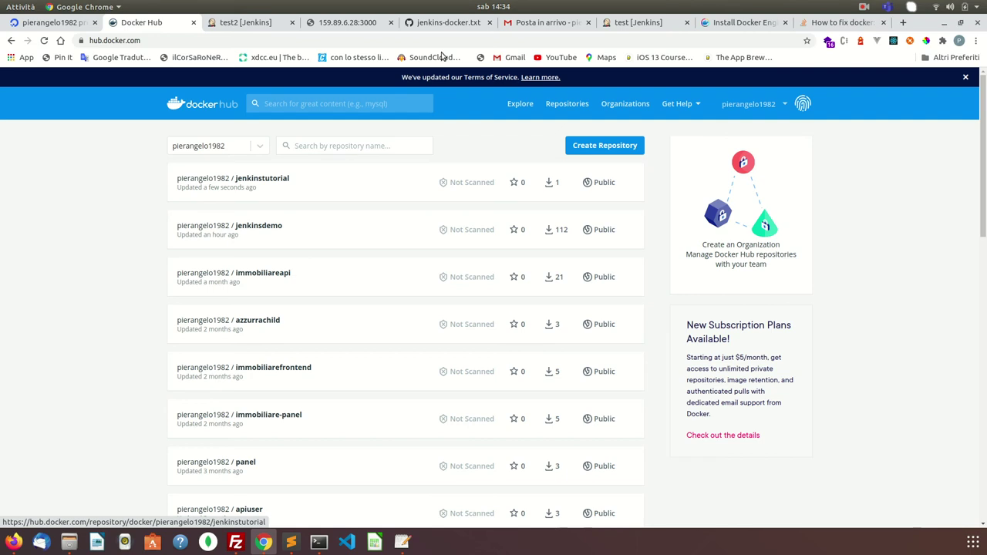
click(627, 27)
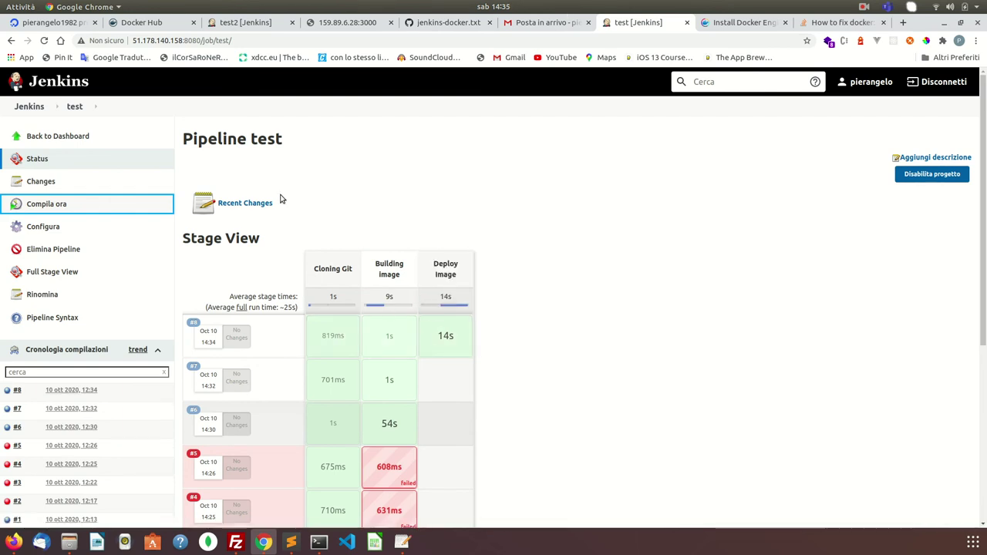
- Copy lines 30–34, the 'Remove Unused docker image' stage, from the jenkins-docker.txt gist
click(71, 136)
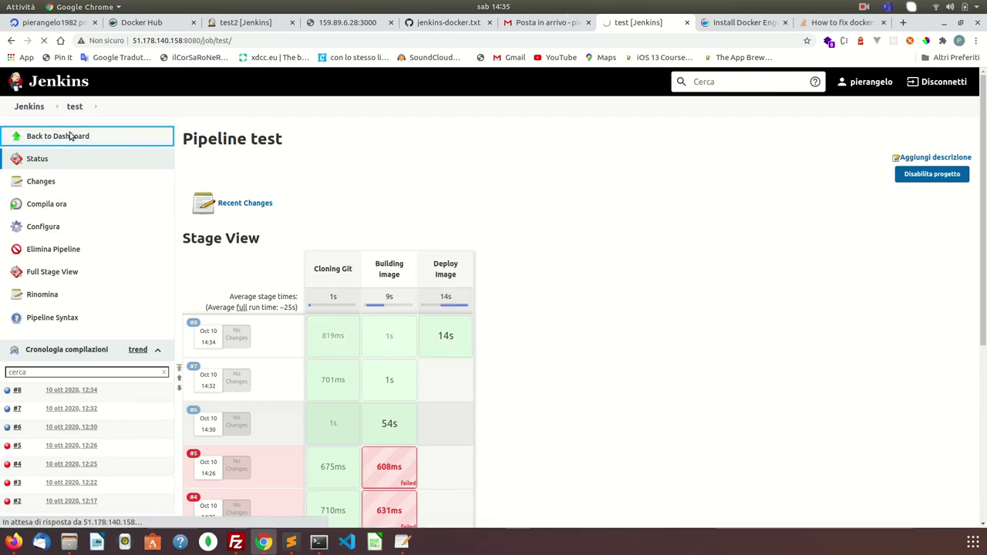
mouse_move(244, 186)
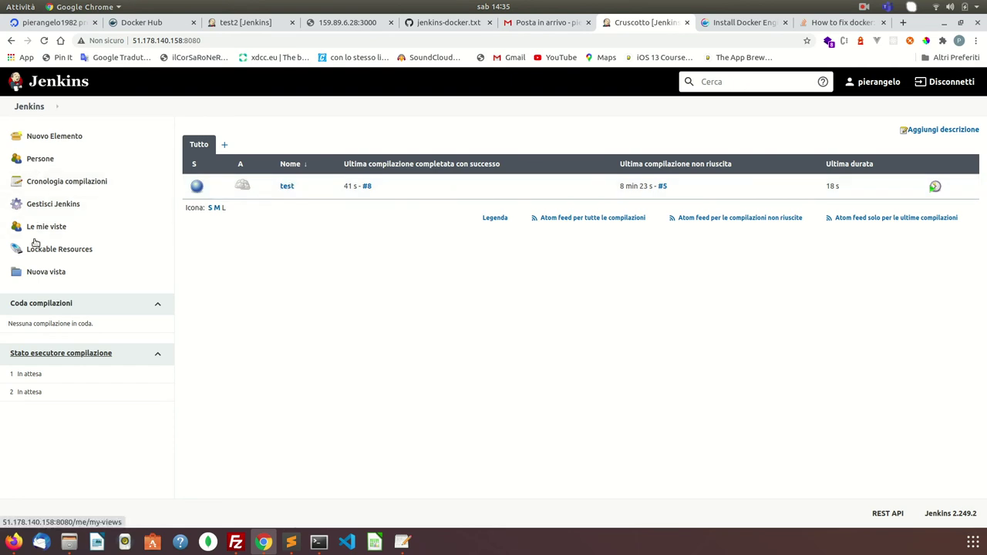
click(466, 29)
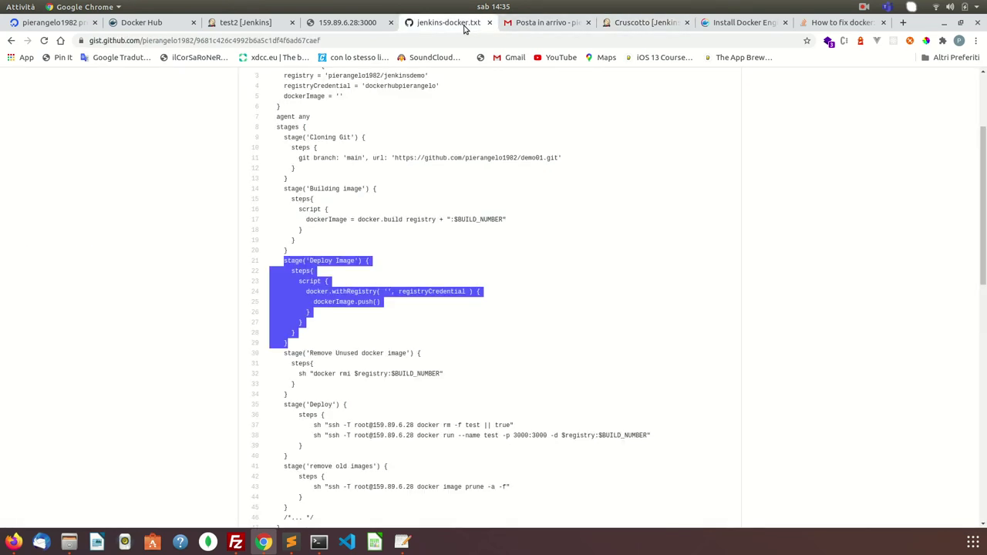
scroll(391, 327, down, 1)
scroll(392, 328, down, 1)
drag(283, 279, 332, 322)
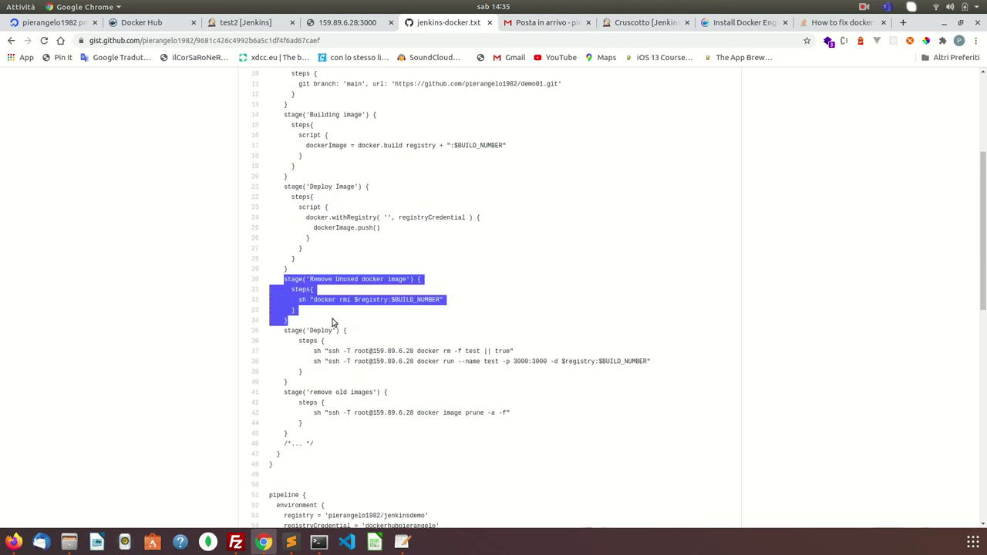
right_click(310, 305)
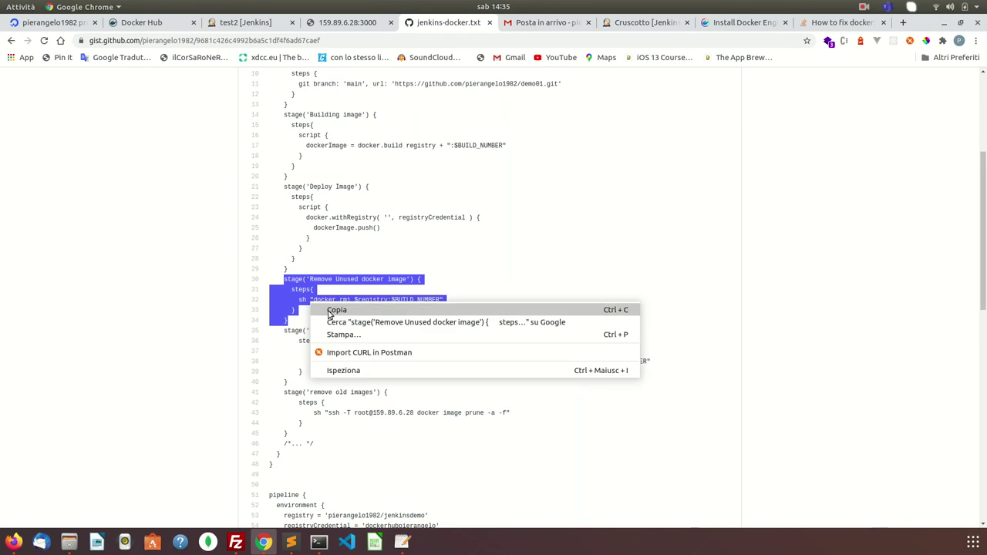
click(331, 311)
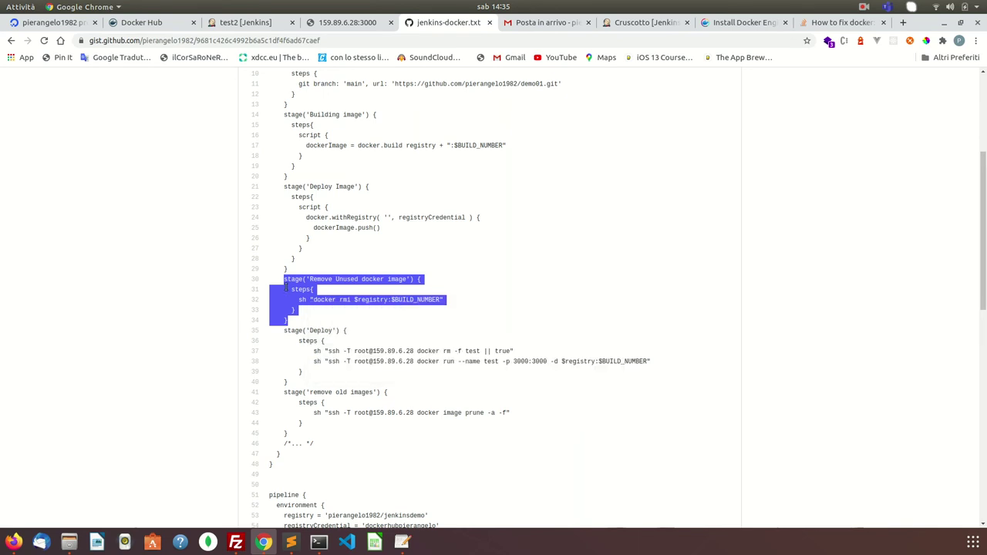
click(318, 542)
- Run docker images and sudo docker images to see jenkinstutorial tags 8, 7, 6 and node 10
text(docker images)
key(Return)
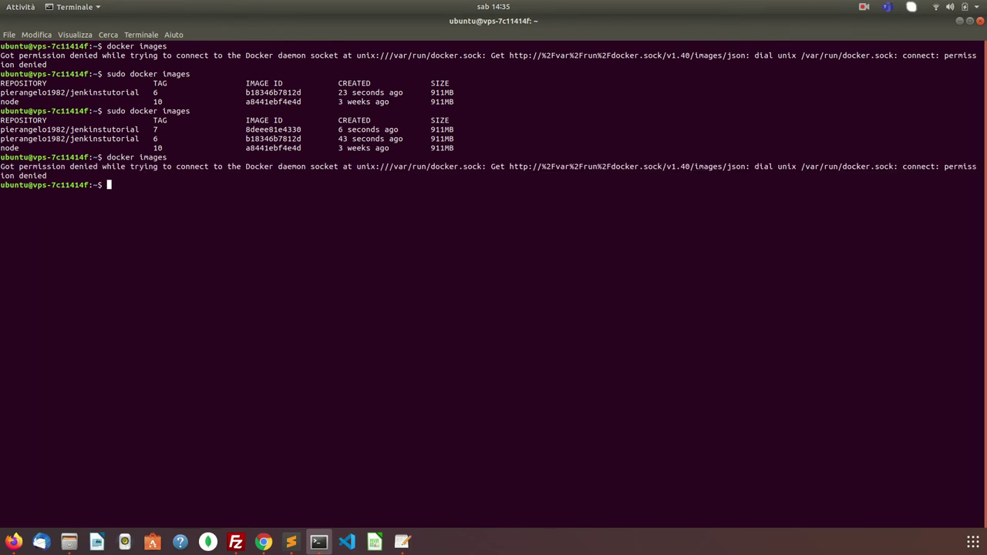
key(Up)
key(Up)
key(Return)
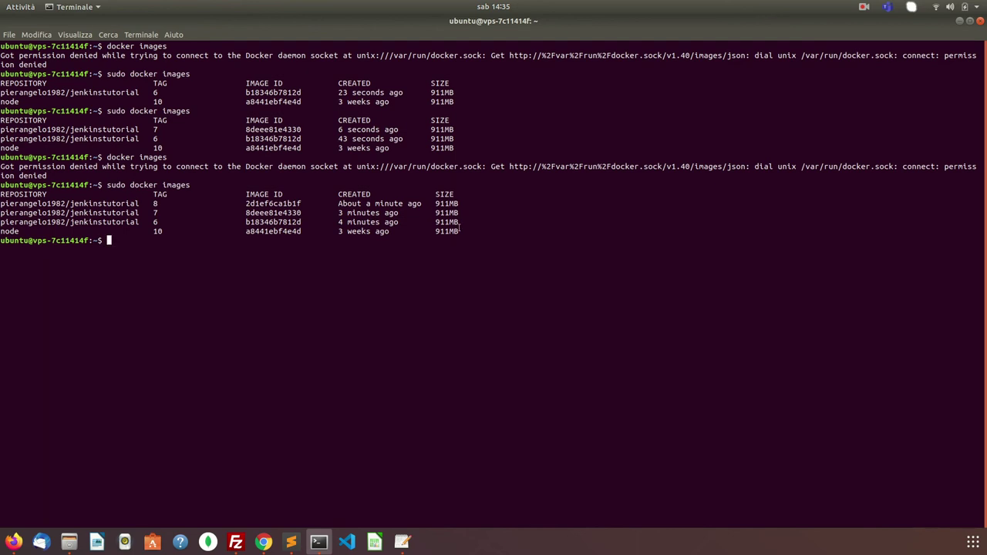
click(265, 542)
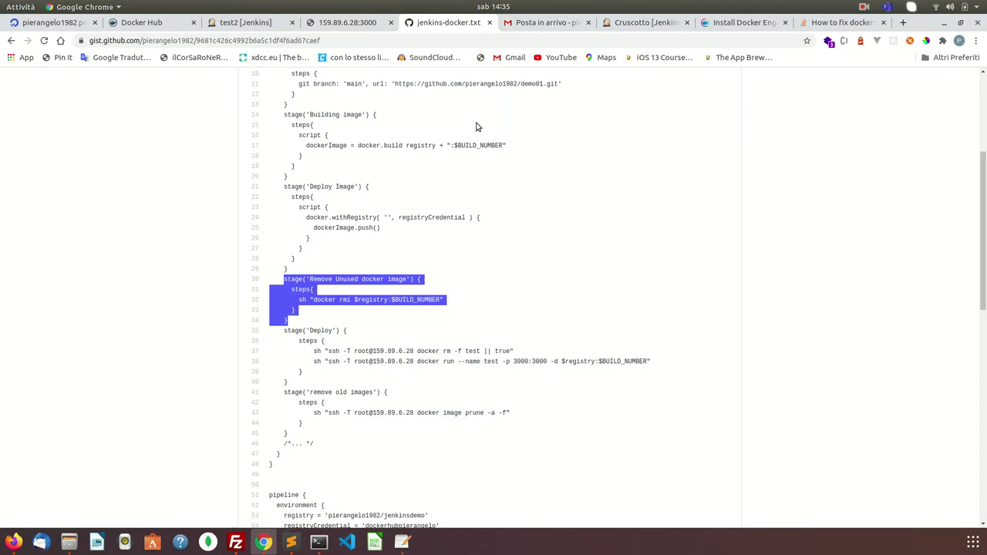
- Open the test job's configuration and scroll down to its Pipeline script
click(660, 22)
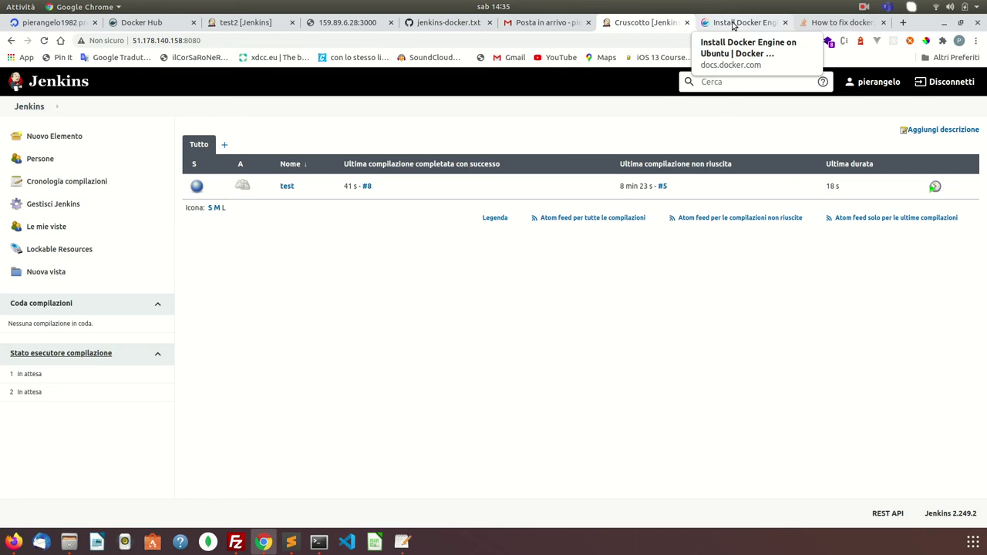
click(286, 187)
click(56, 230)
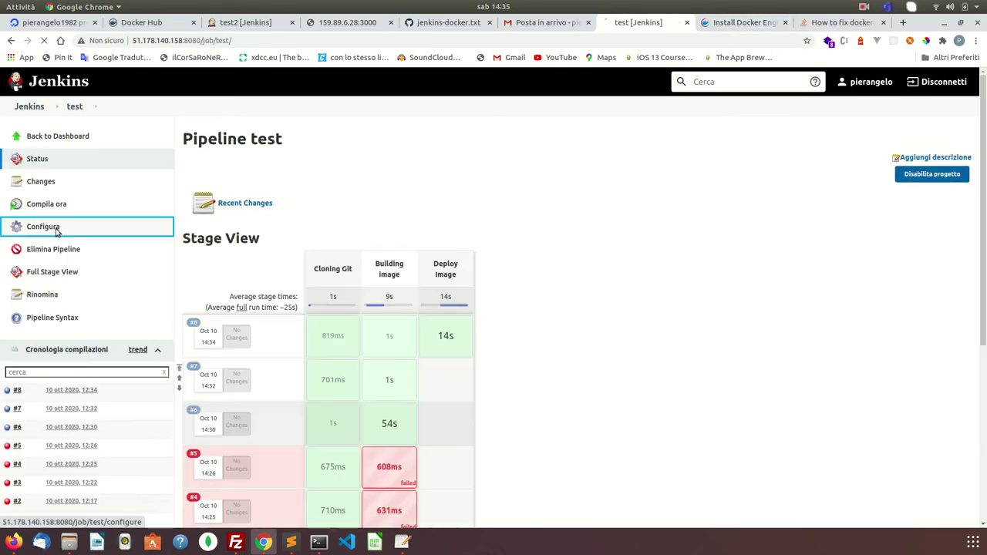
scroll(304, 337, down, 10)
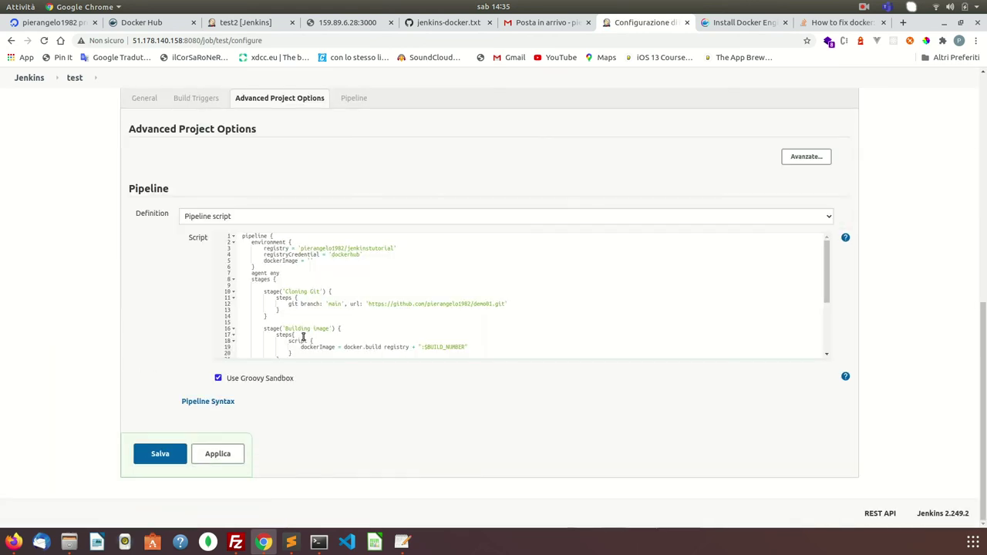
scroll(304, 337, down, 3)
- Paste the 'Remove Unused docker image' stage (docker rmi $registry:$BUILD_NUMBER) after Deploy Image and indent it
click(268, 332)
key(Return)
key(Return)
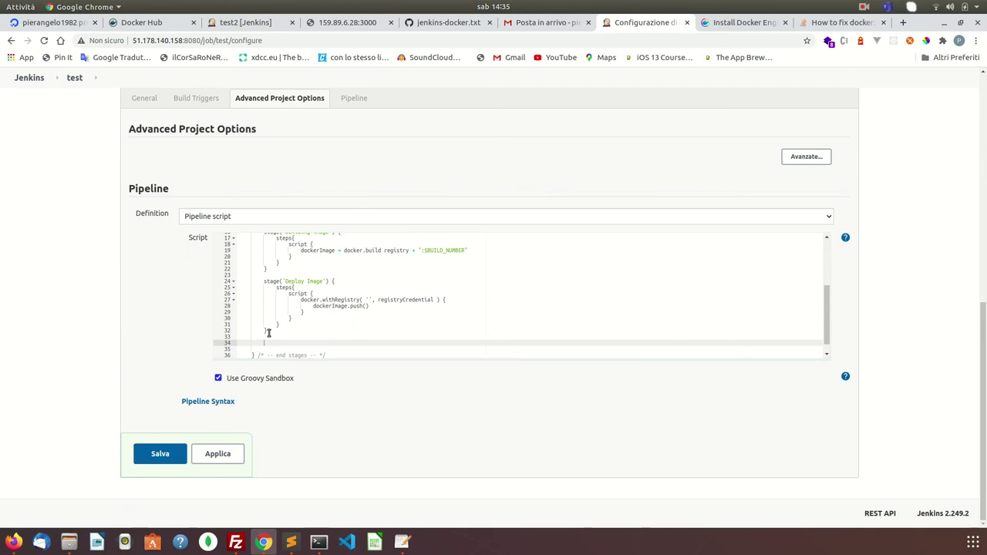
key(ctrl+v)
click(255, 336)
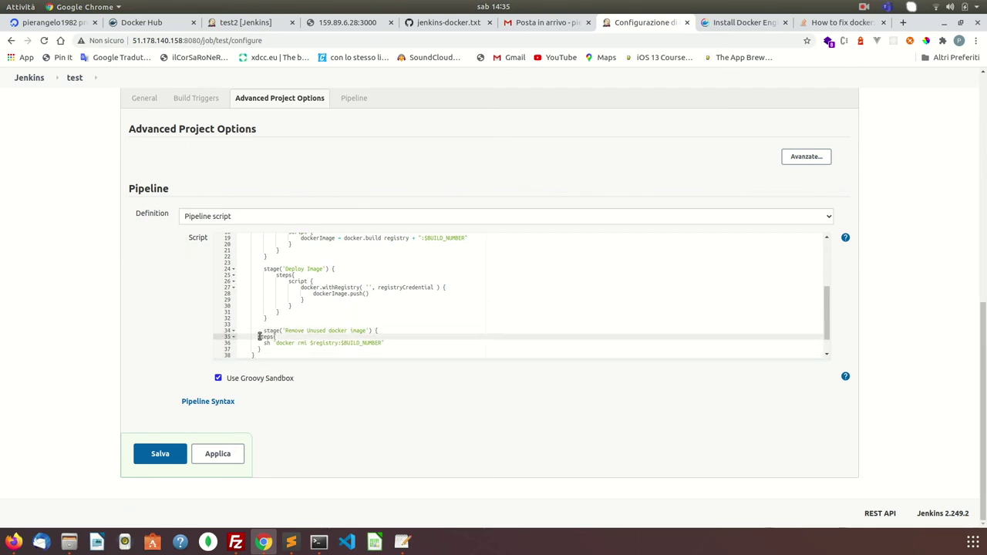
key(Tab)
click(264, 343)
key(Tab)
key(Tab)
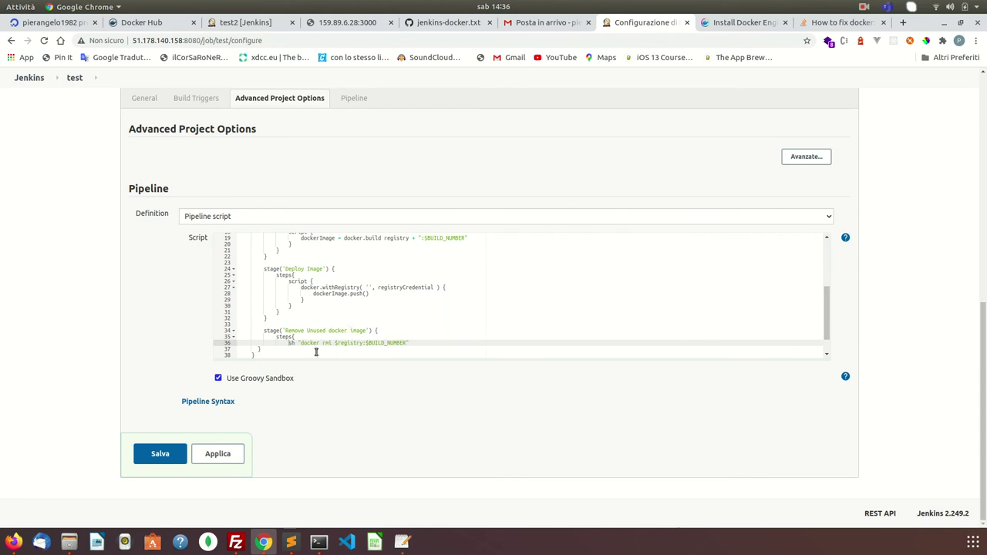
click(259, 349)
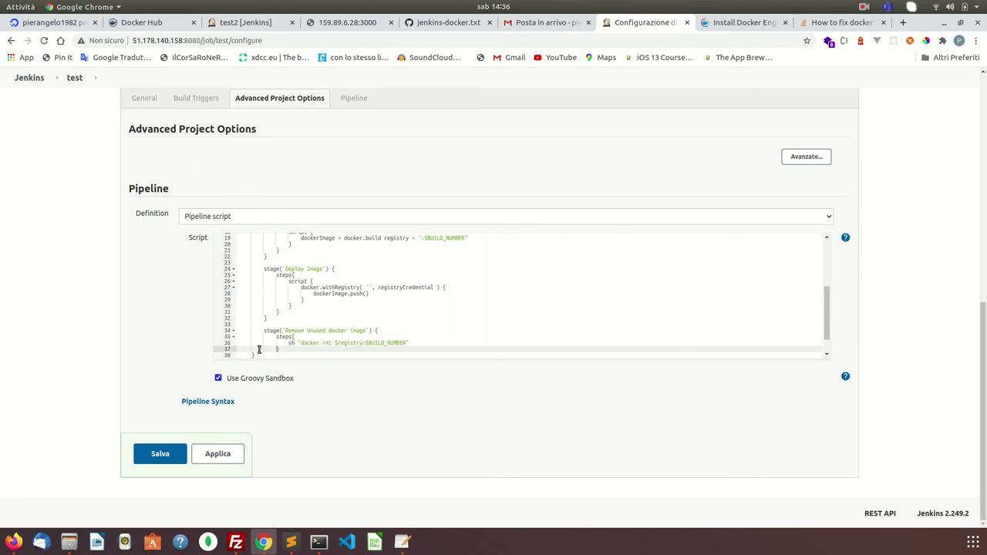
click(253, 354)
- Apply and save the updated test pipeline configuration
scroll(337, 337, down, 1)
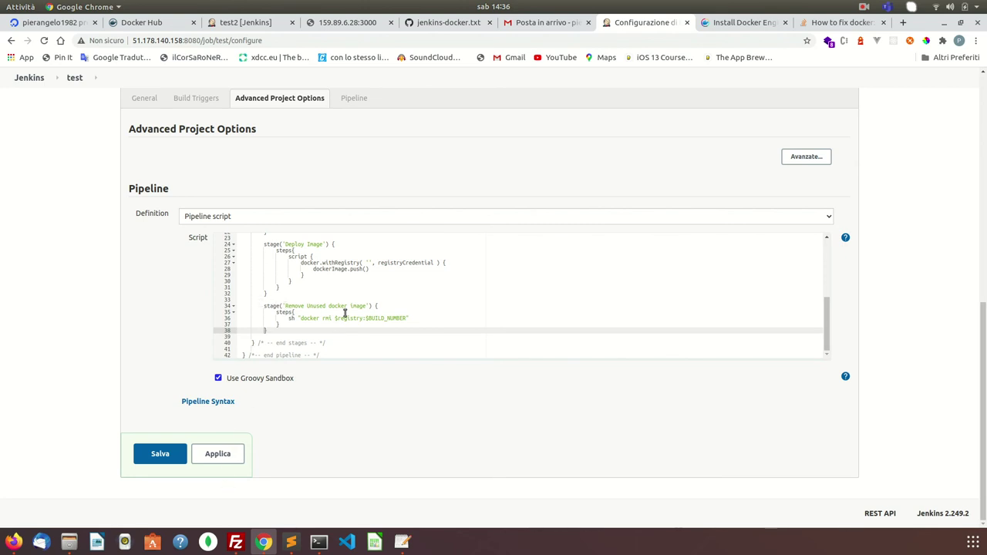
scroll(340, 289, up, 5)
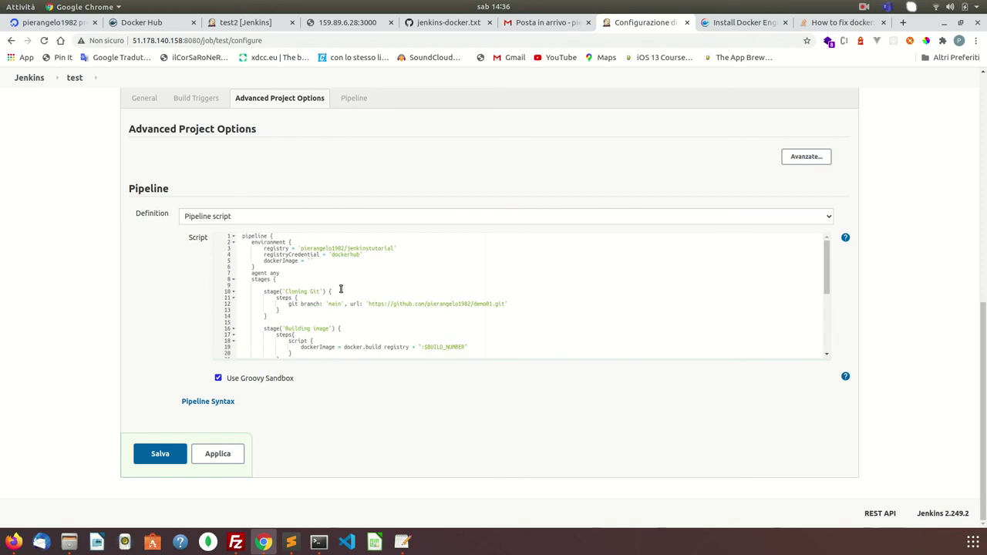
scroll(404, 294, down, 5)
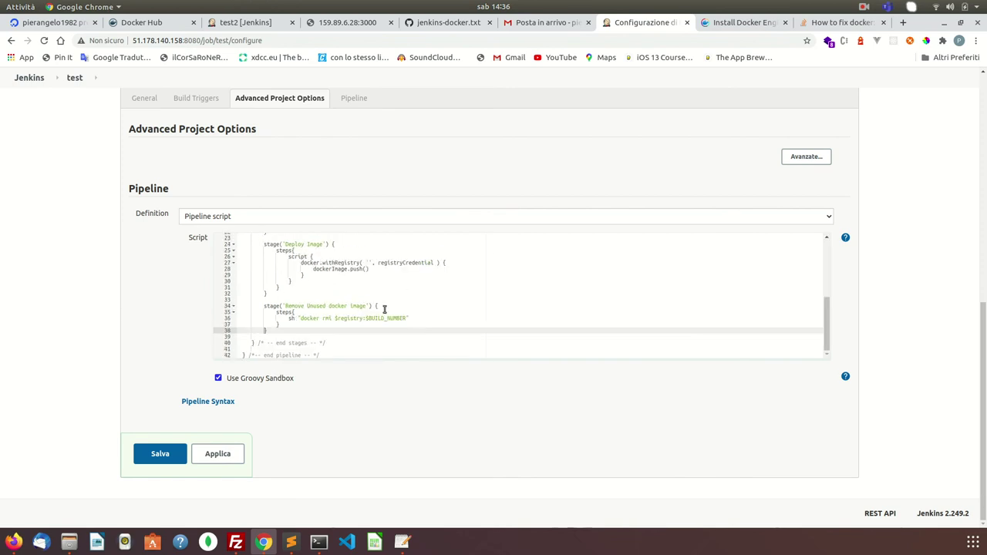
click(224, 455)
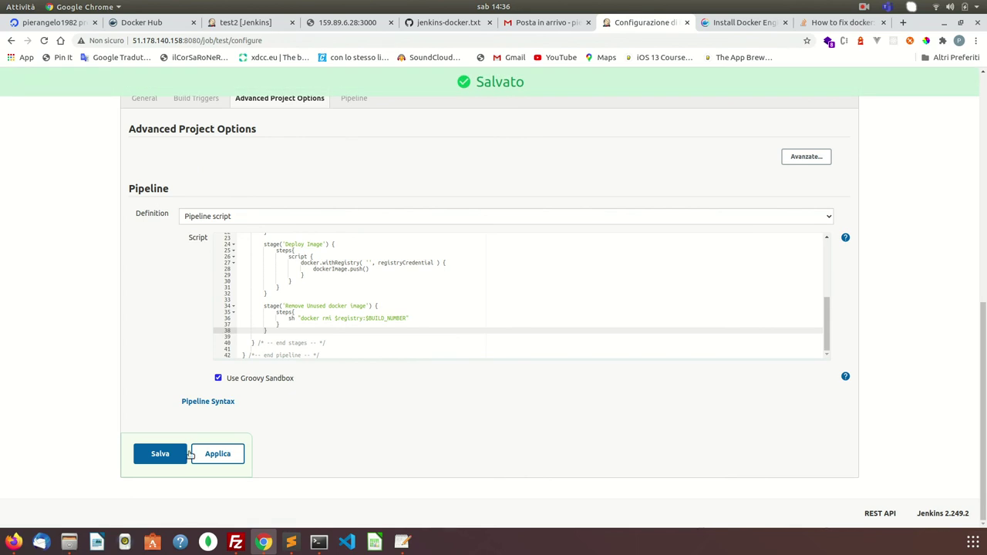
click(160, 453)
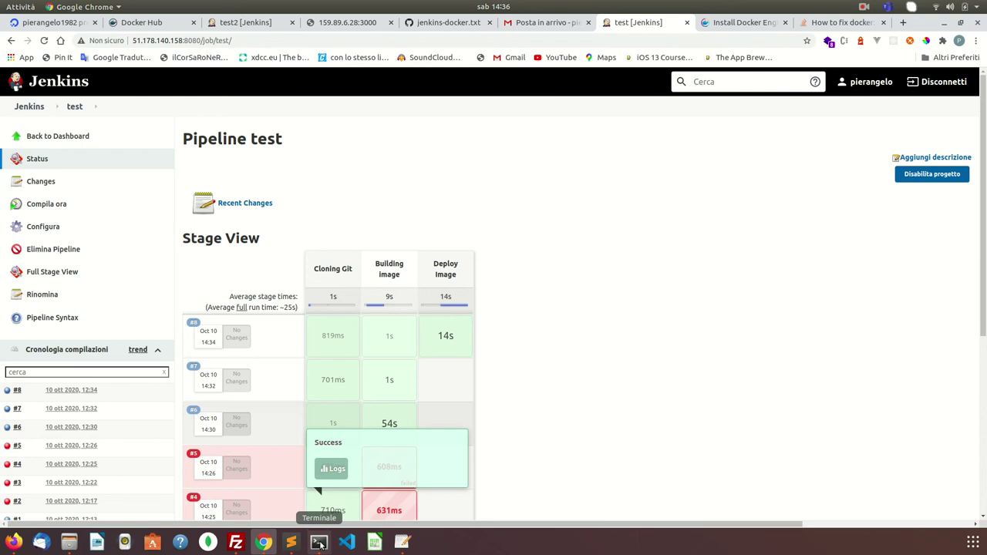
click(318, 542)
key(Up)
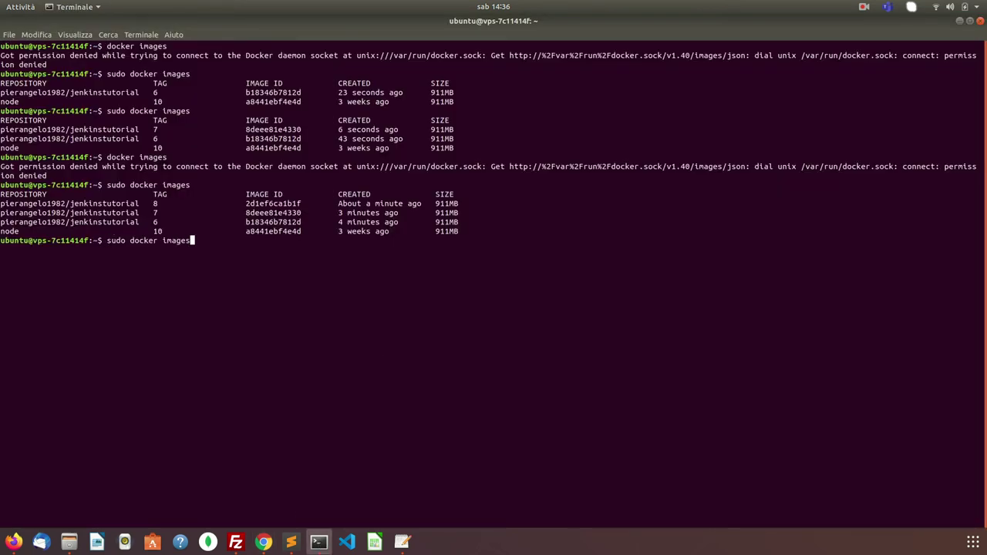
key(Down)
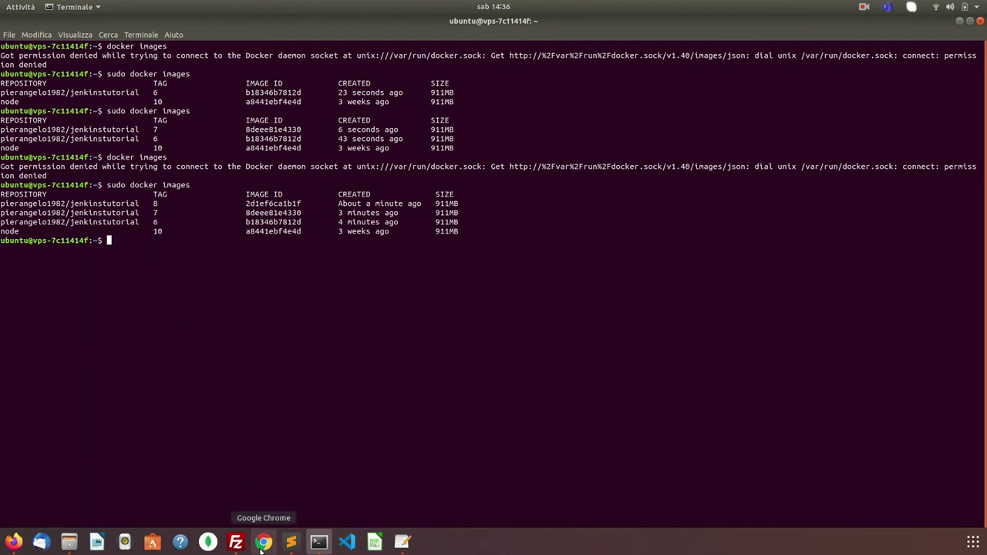
click(262, 543)
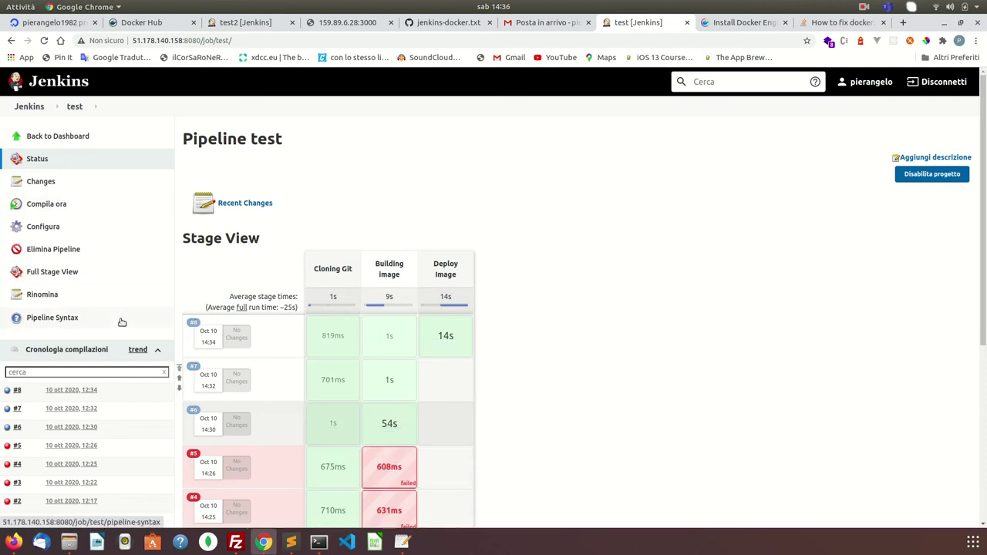
- Run test build #9, recheck sudo docker images in Terminal, then show the test2 pipeline
scroll(121, 322, down, 1)
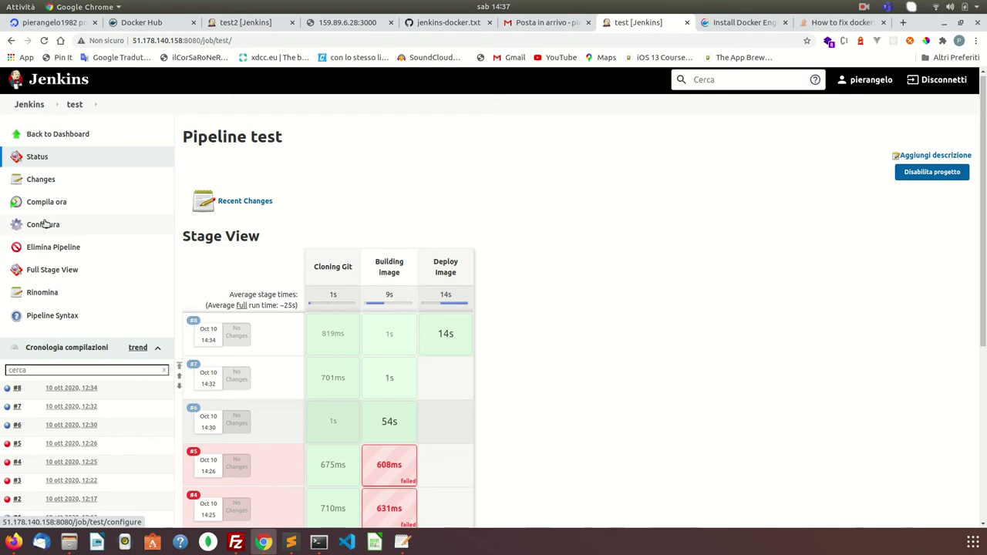
click(46, 202)
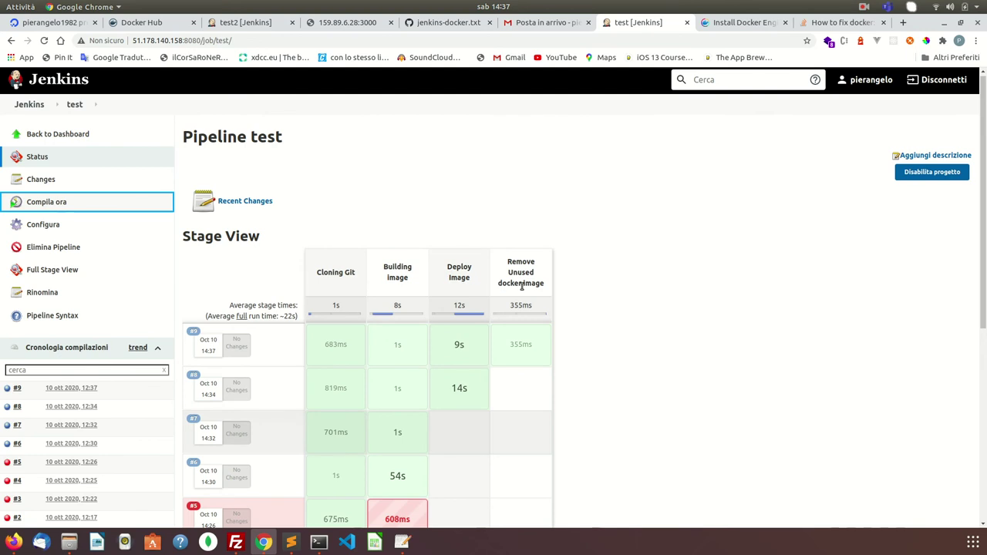
click(319, 542)
key(Up)
key(Return)
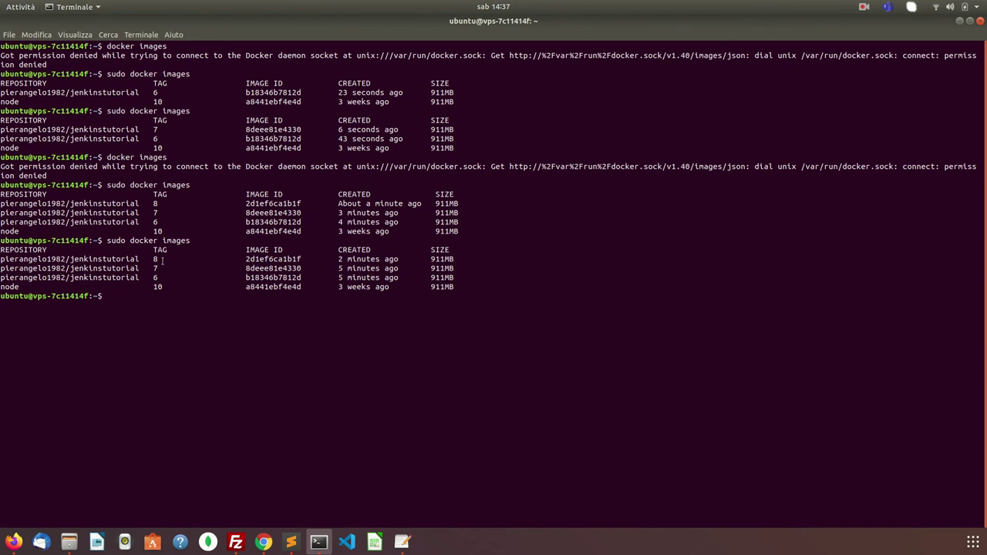
click(264, 542)
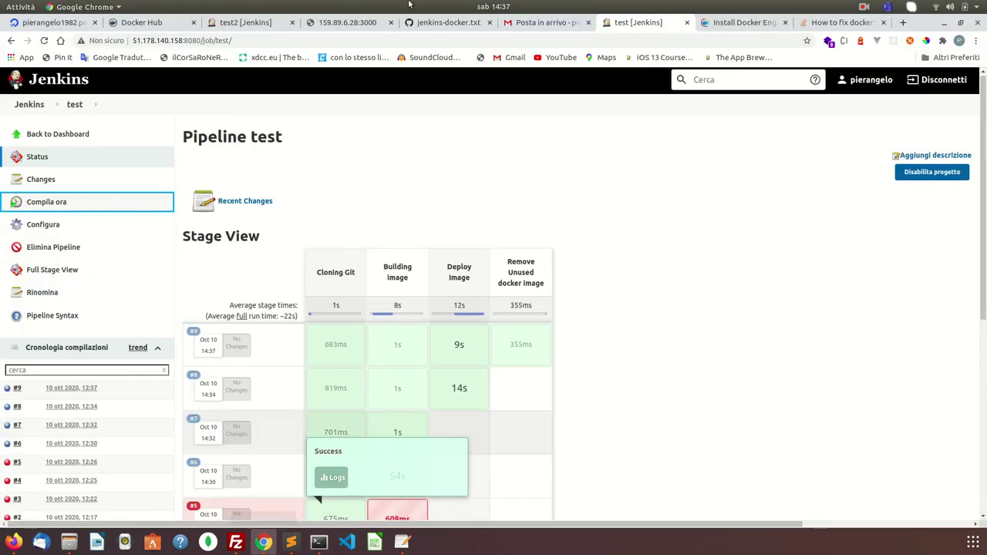
click(243, 22)
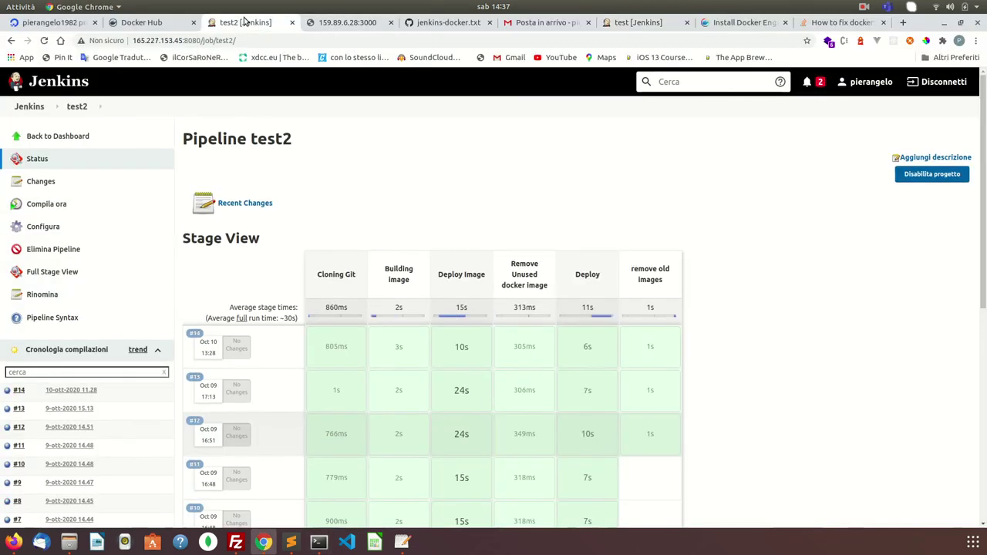
- Confirm Docker Hub's jenkinstutorial repository lists tags 9 and 8, then return to jenkins-docker.txt
click(161, 27)
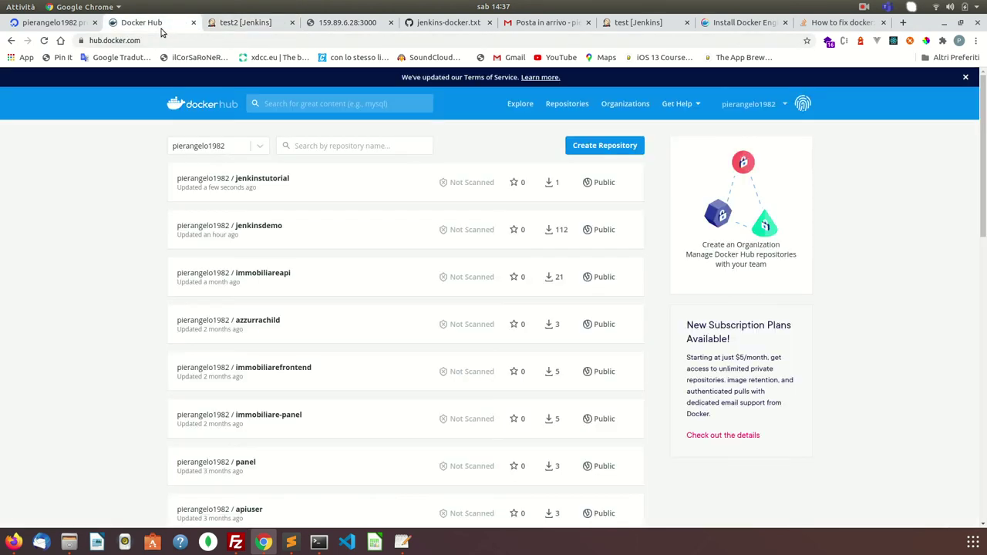
click(226, 177)
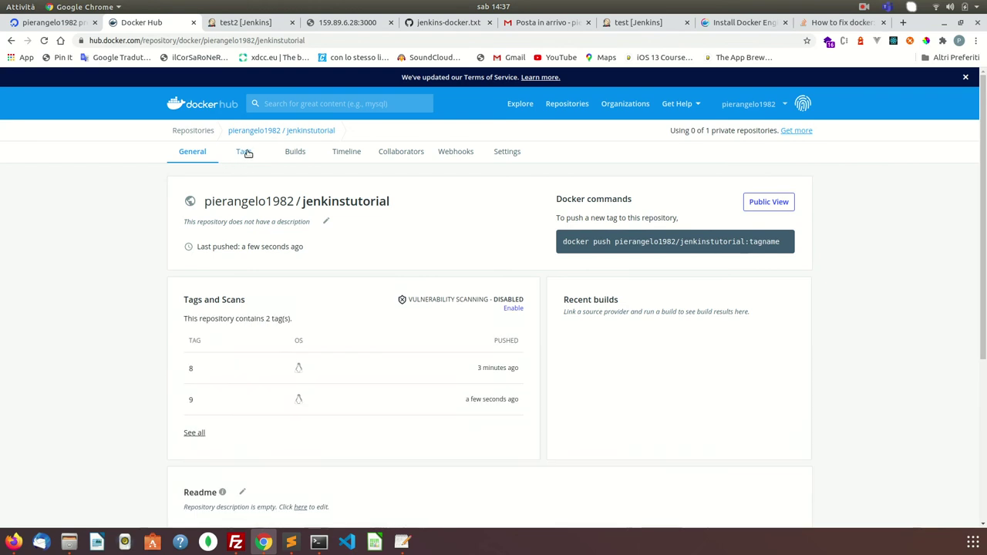
click(243, 152)
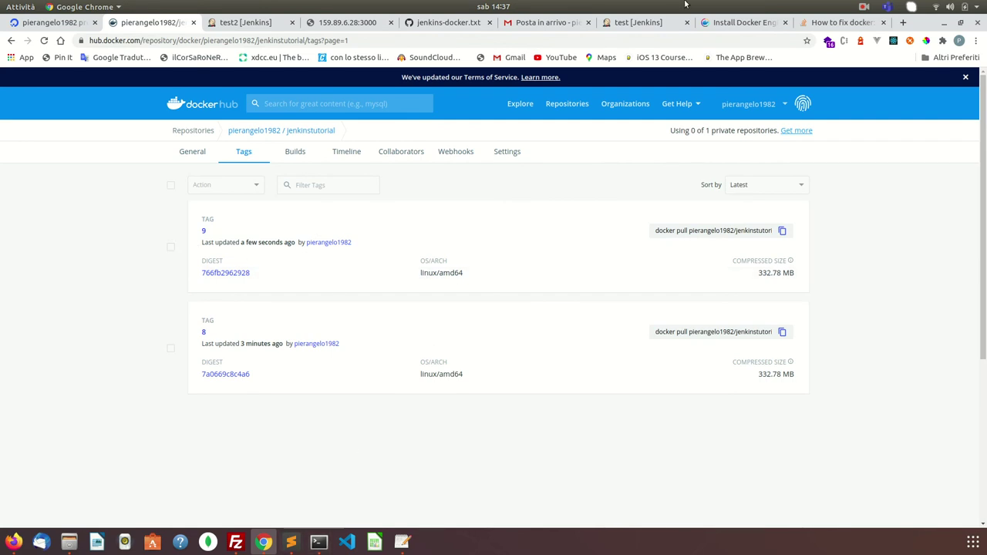
click(450, 23)
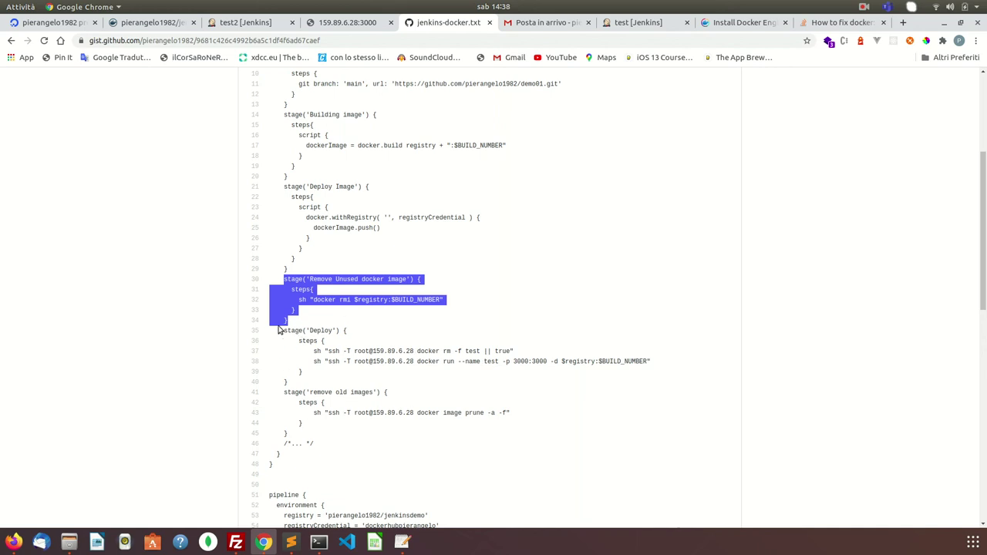
- Copy the gist's Deploy stage, lines 35–40, with its docker rm and docker run ssh commands
drag(285, 333, 331, 386)
right_click(346, 350)
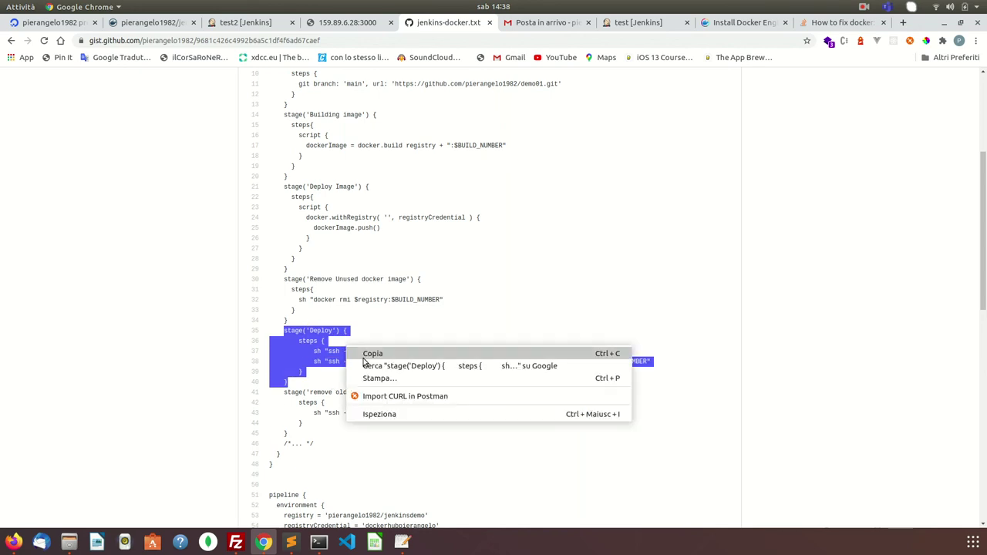
click(364, 353)
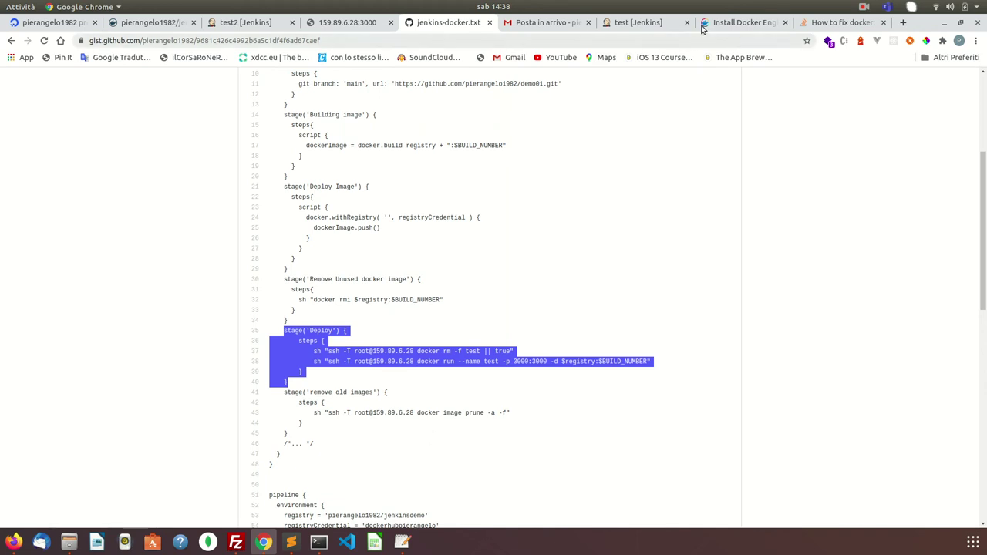
- Open the test job's configuration and scroll down to its Pipeline script
click(742, 23)
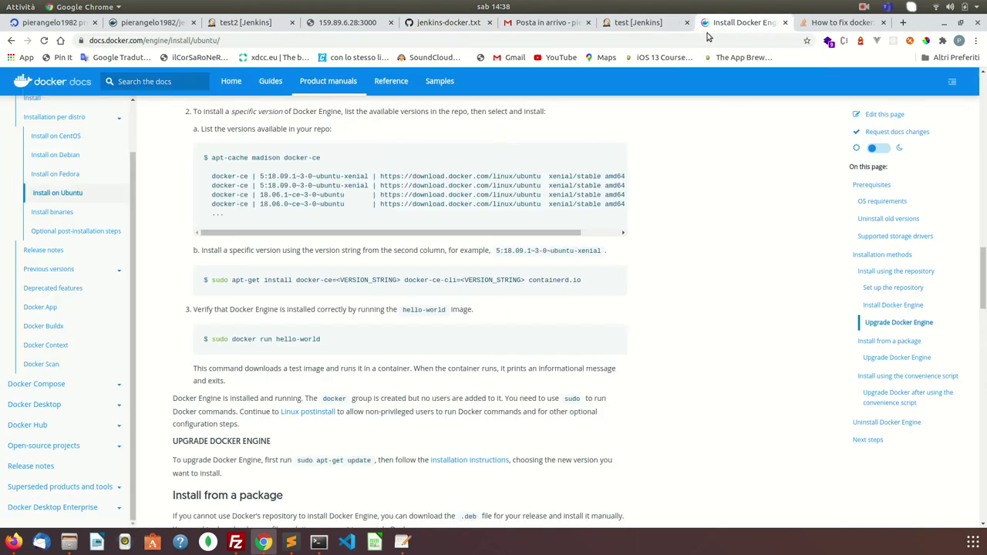
click(633, 23)
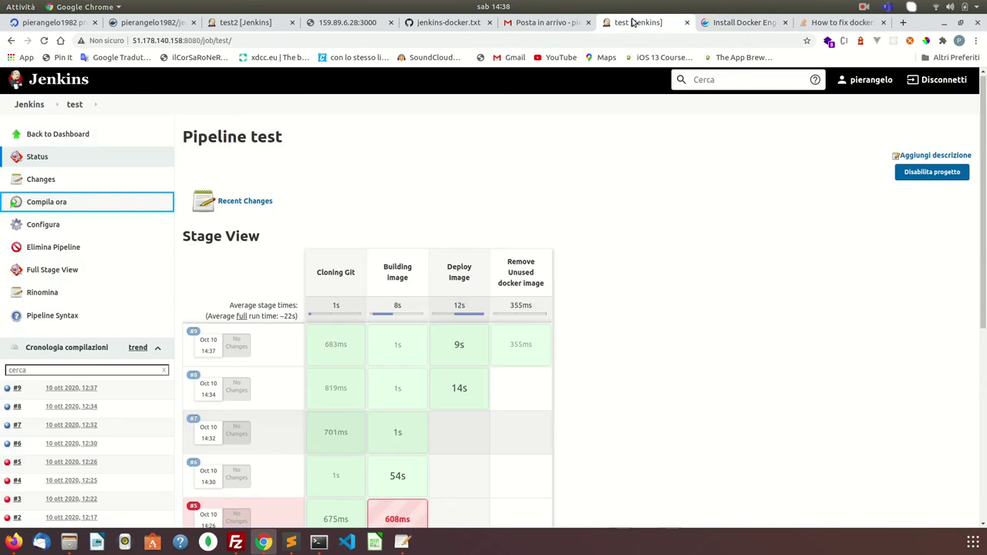
click(42, 231)
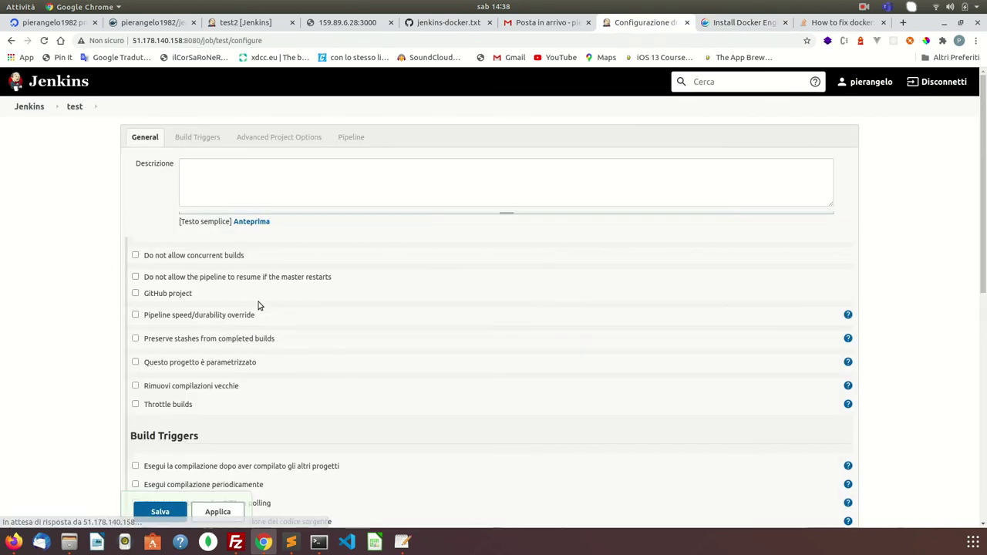
scroll(304, 391, down, 10)
scroll(335, 326, down, 5)
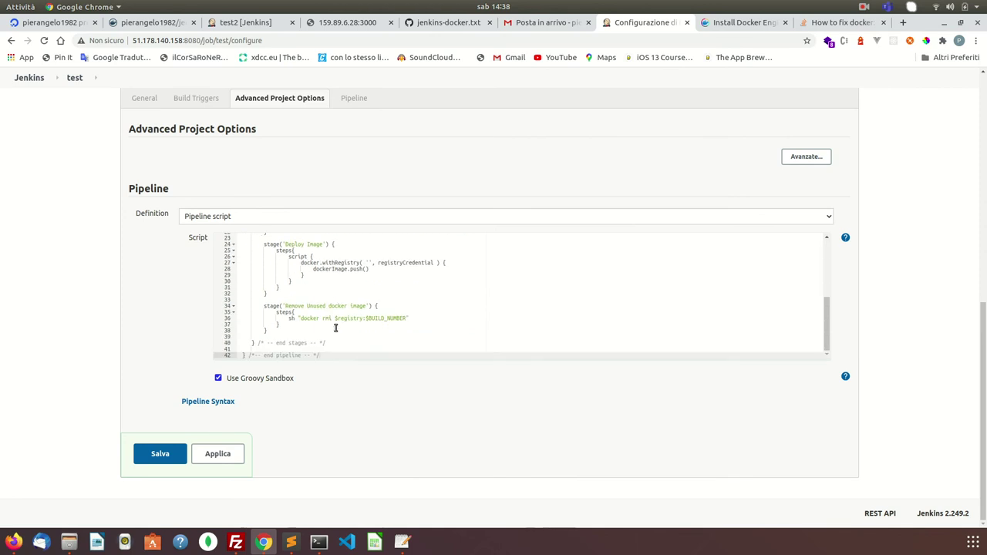
- Paste the Deploy stage after the last stage and indent its steps and docker rm lines
click(271, 337)
key(Return)
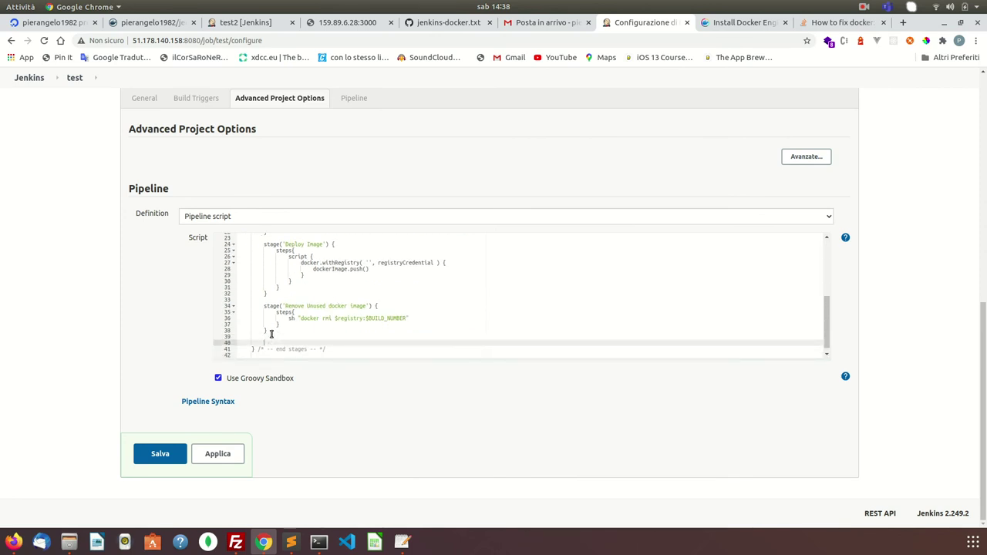
key(ctrl+v)
click(266, 332)
key(Tab)
click(274, 337)
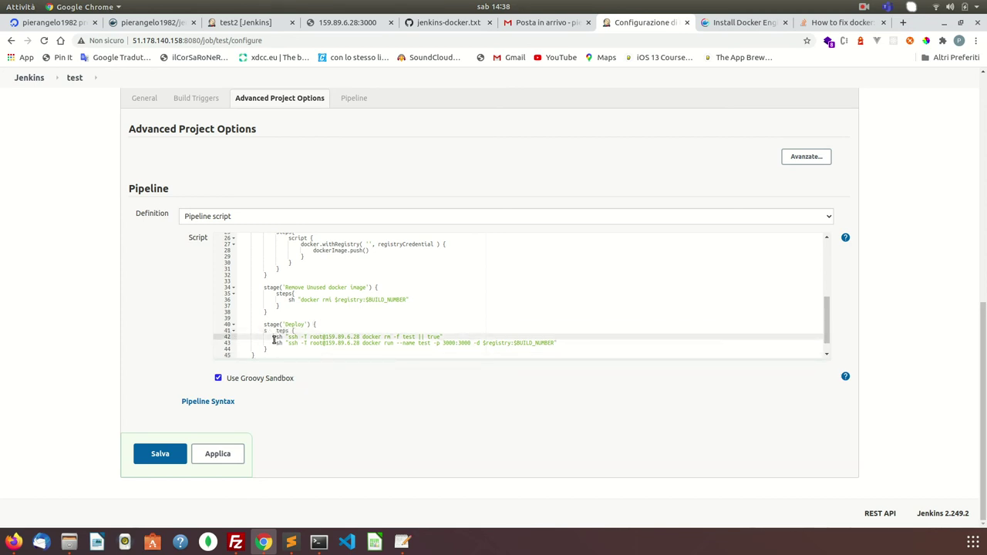
click(275, 331)
key(BackSpace)
key(BackSpace)
key(BackSpace)
key(BackSpace)
key(Tab)
key(Down)
key(Tab)
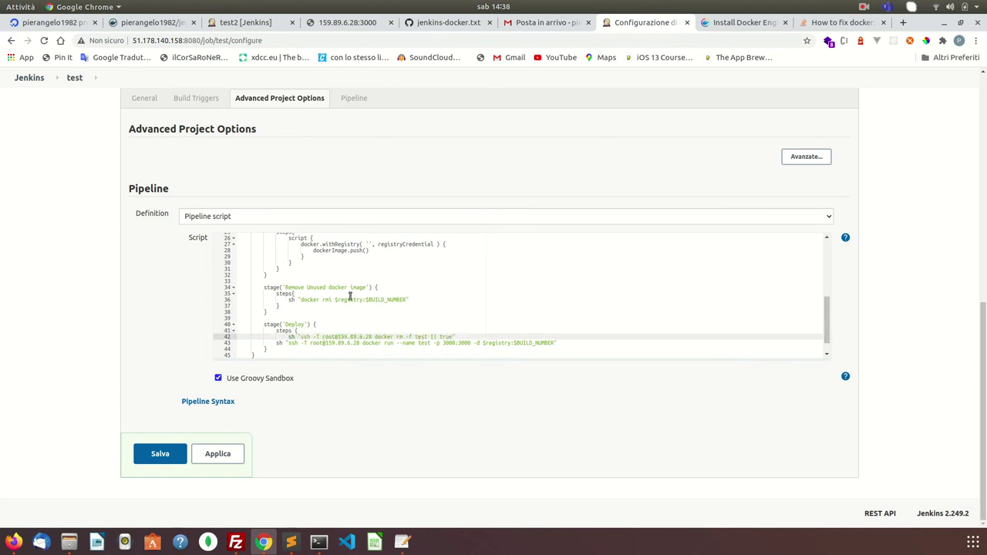
- Indent the docker run line and closing braces, adding a blank line after the Deploy stage
scroll(286, 324, down, 1)
click(278, 325)
key(Tab)
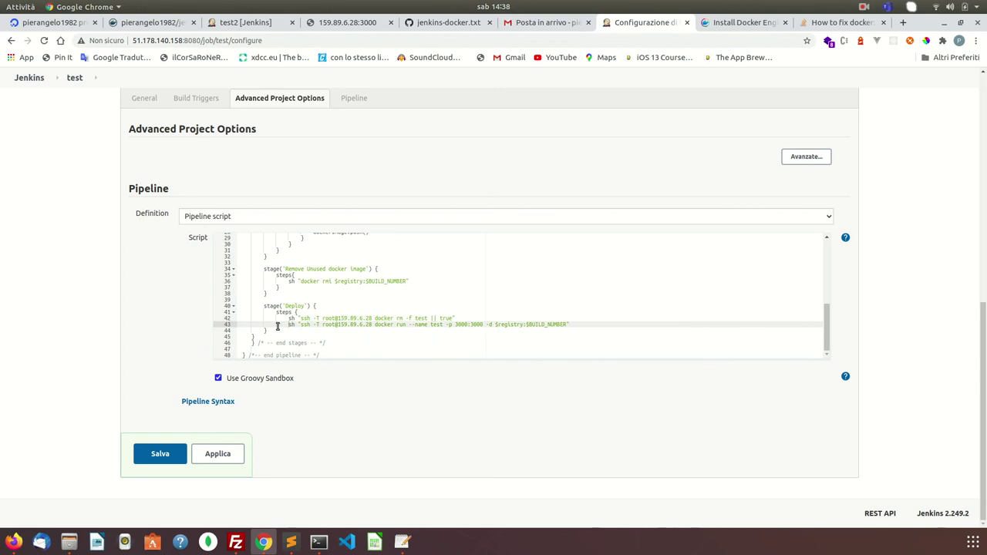
click(264, 330)
key(Tab)
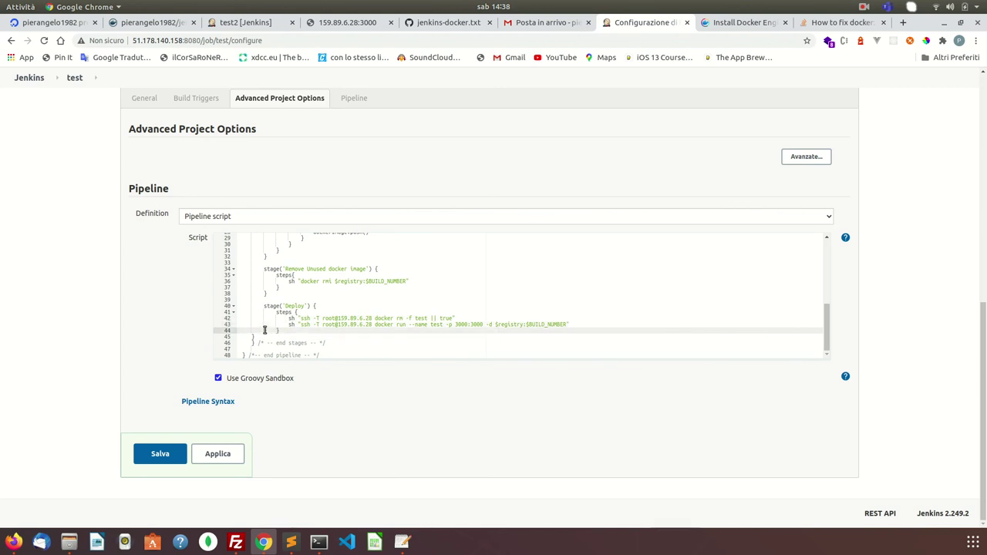
click(253, 340)
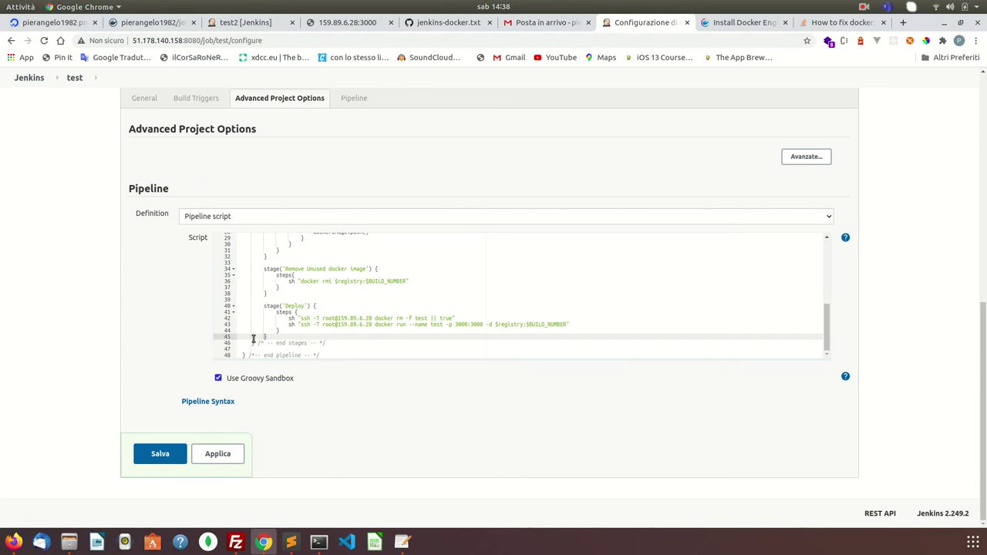
click(289, 336)
key(Return)
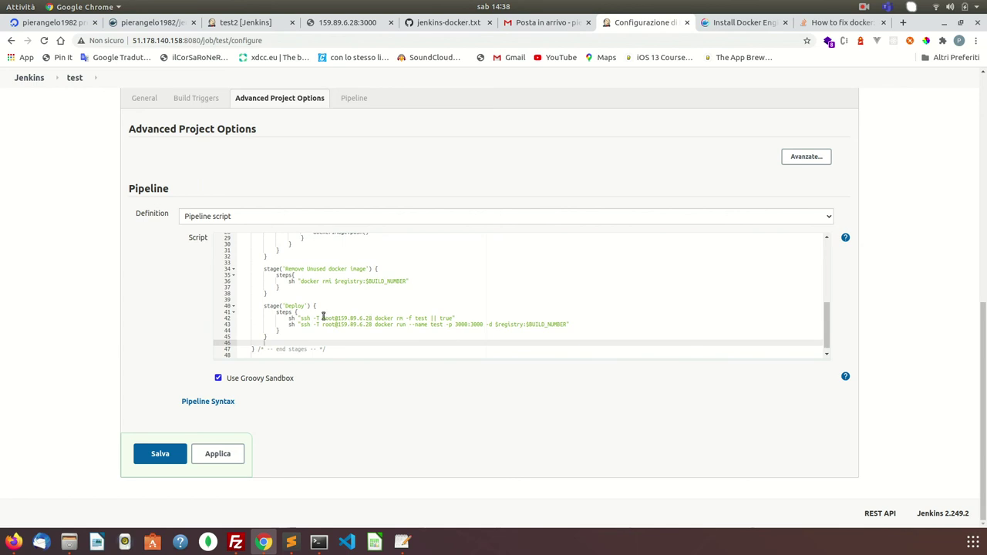
drag(301, 318, 378, 329)
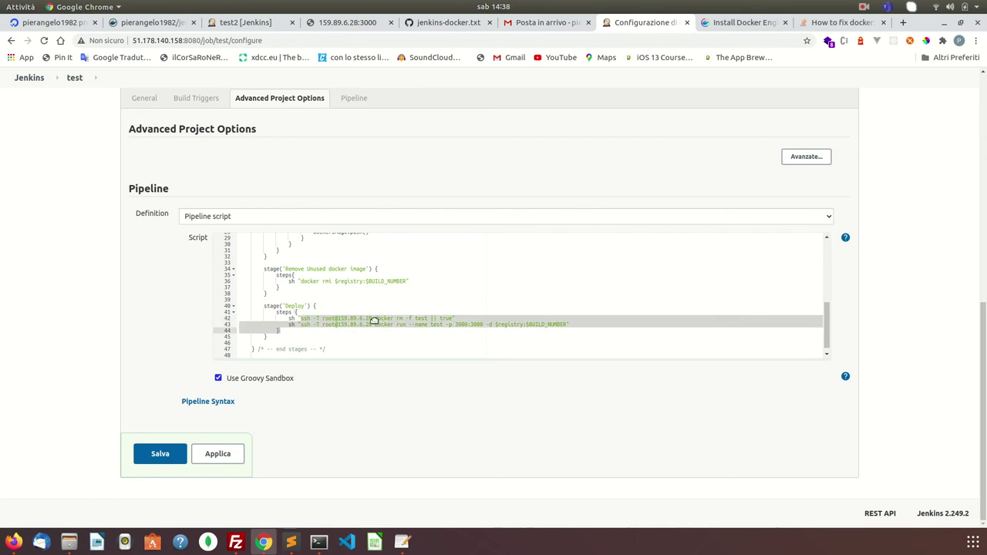
click(376, 319)
drag(357, 318, 301, 319)
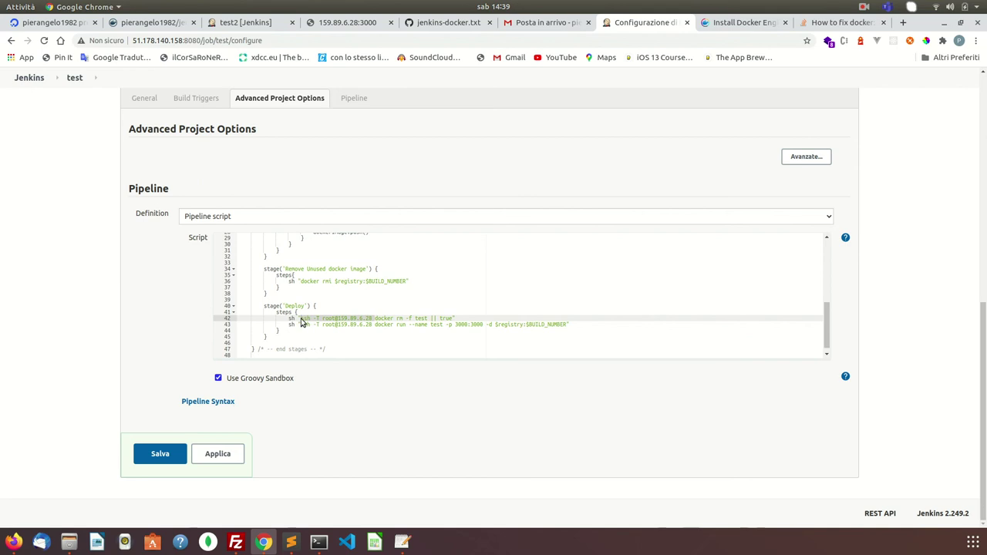
key(BackSpace)
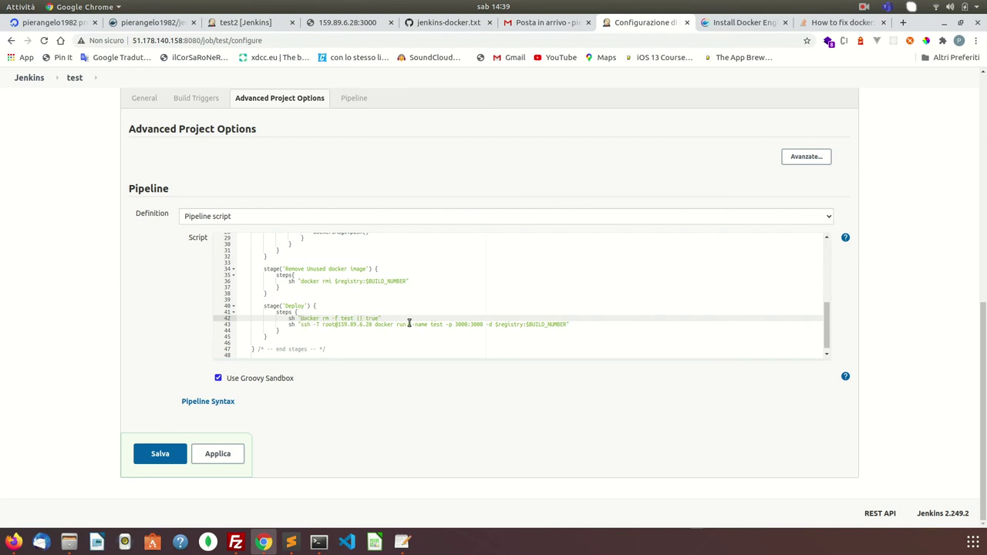
drag(375, 324, 300, 324)
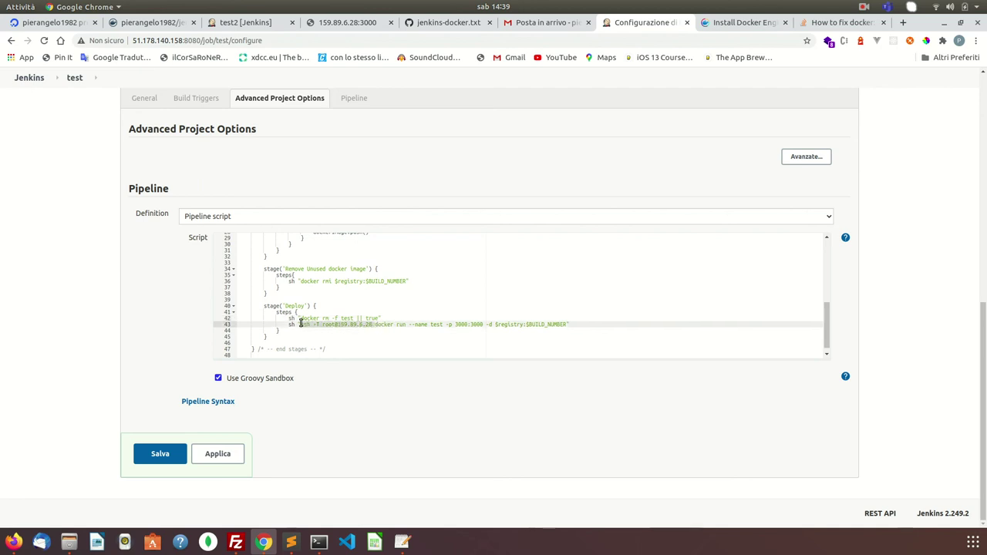
key(BackSpace)
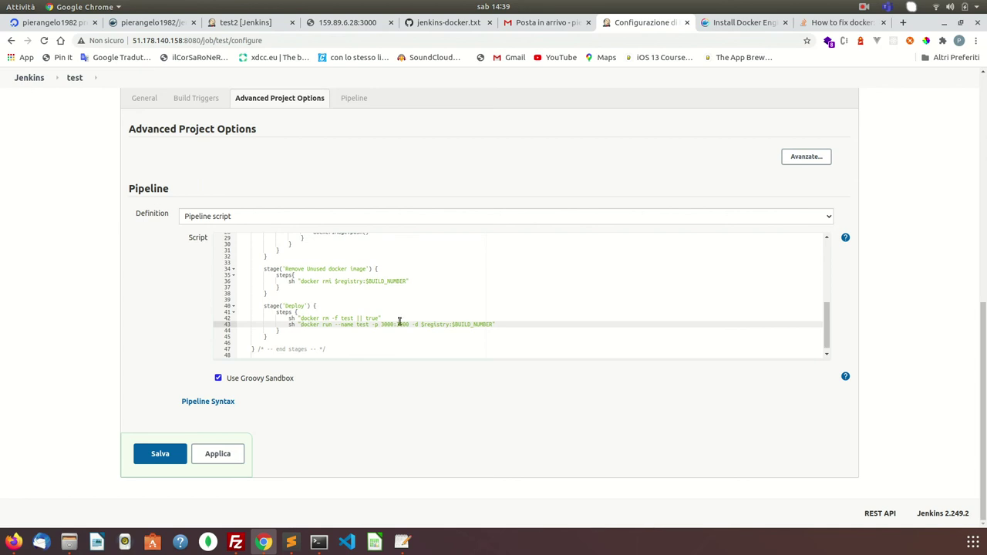
click(298, 306)
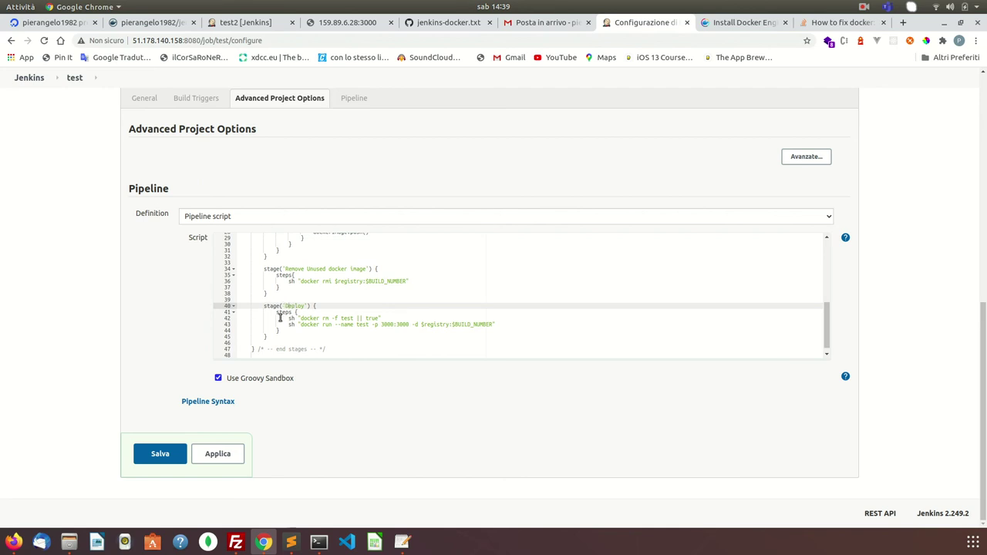
click(350, 317)
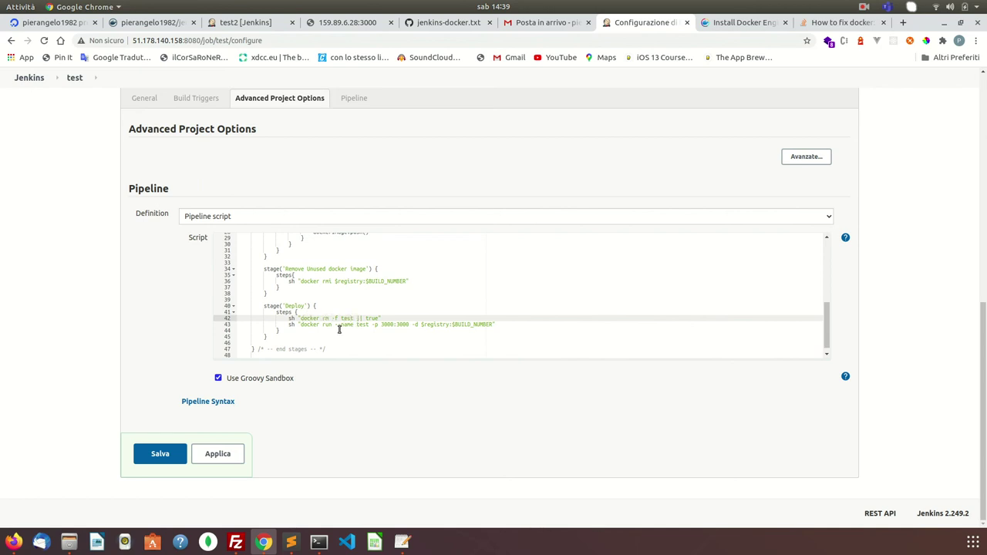
drag(301, 324, 491, 324)
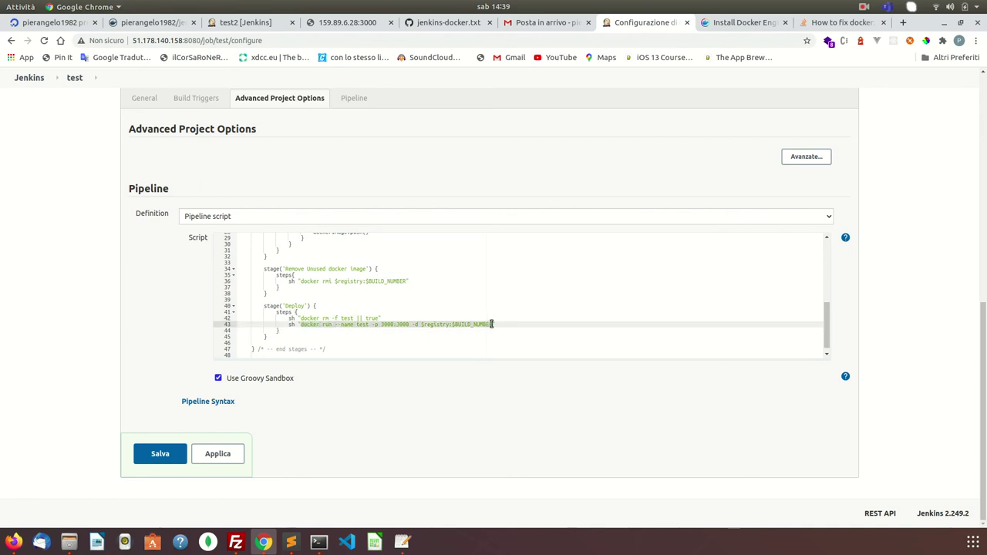
click(302, 317)
drag(302, 317, 352, 318)
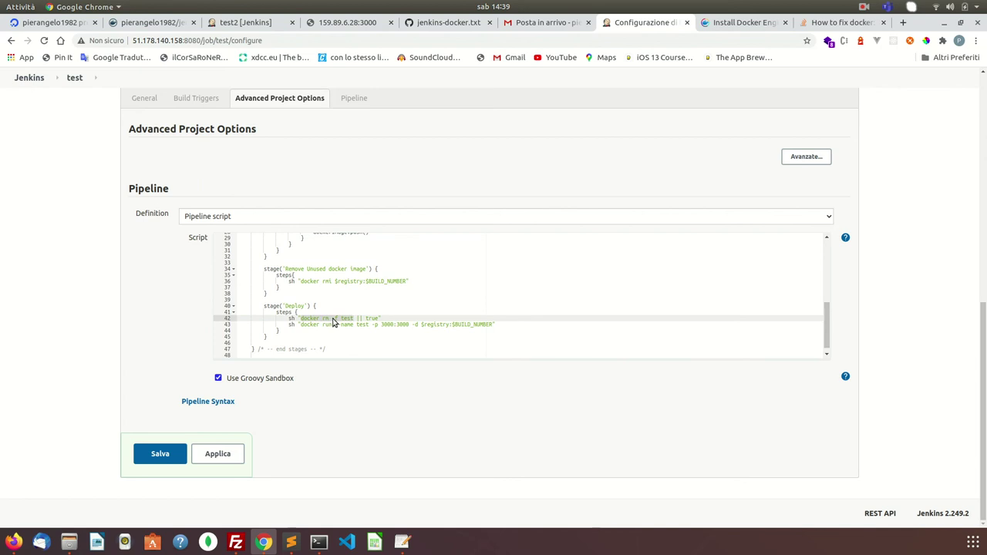
click(346, 319)
double_click(346, 319)
click(372, 318)
drag(377, 318, 329, 320)
click(287, 326)
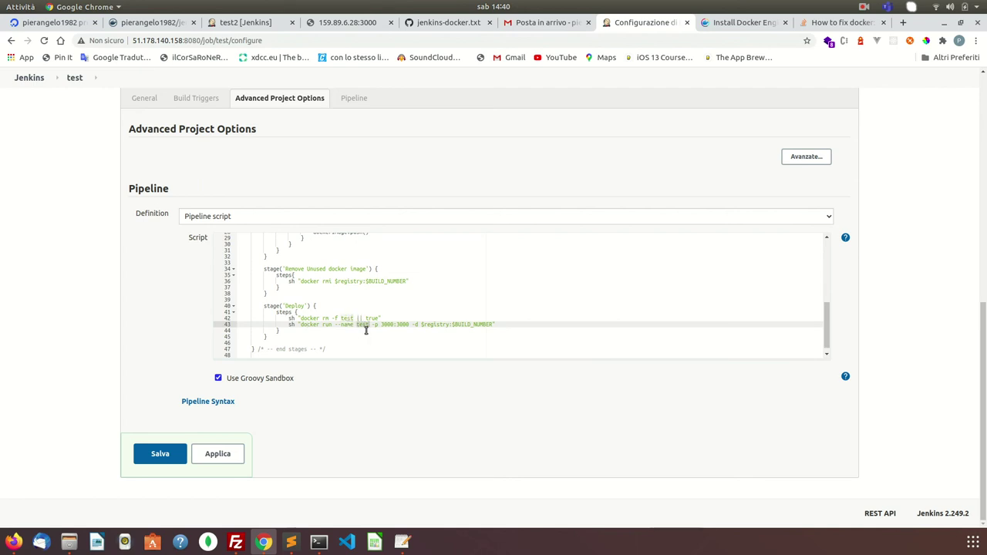
triple_click(365, 330)
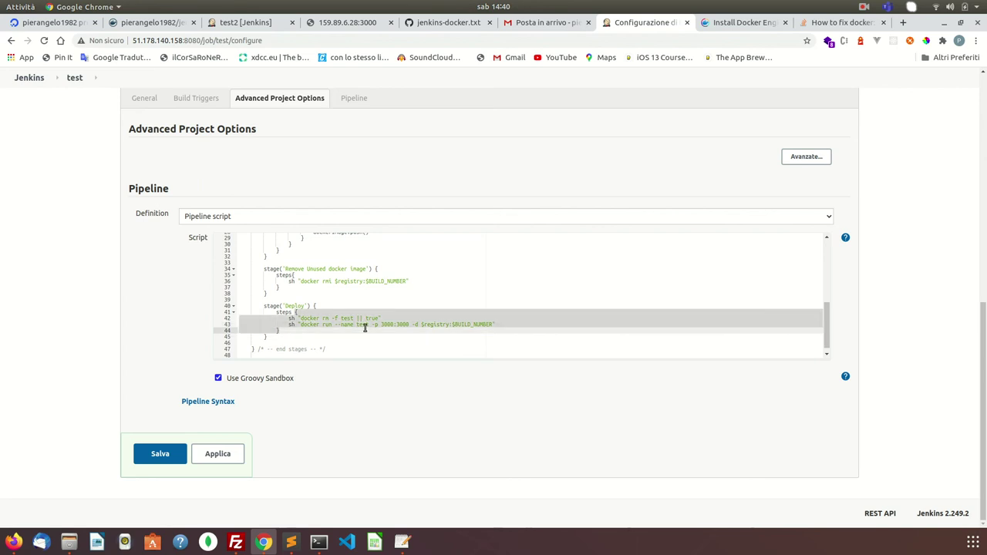
click(344, 320)
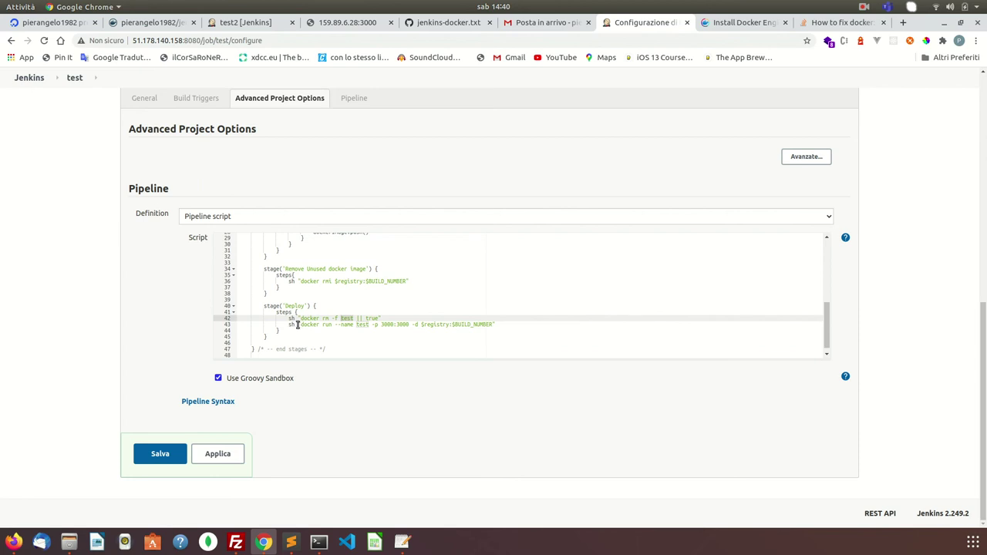
double_click(317, 318)
click(302, 325)
double_click(302, 324)
double_click(386, 325)
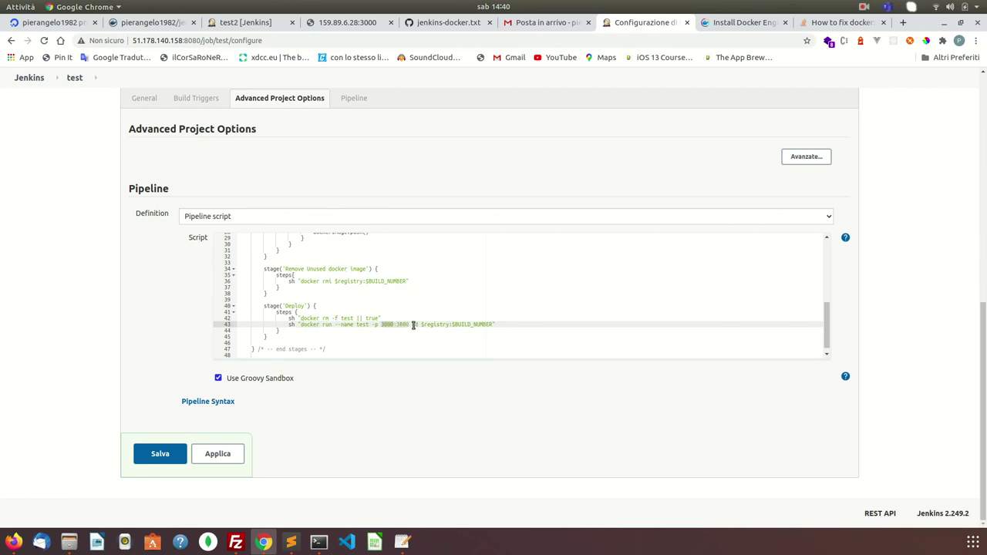
click(418, 325)
- Scroll through the test pipeline script to review the new Deploy stage
scroll(479, 325, up, 3)
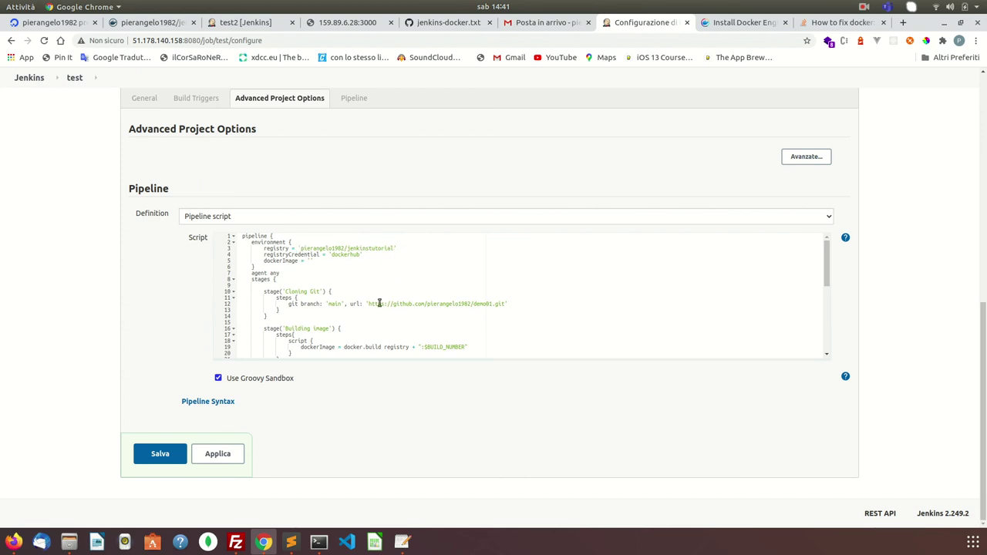
scroll(379, 304, down, 3)
scroll(346, 174, up, 5)
scroll(347, 177, down, 4)
scroll(347, 177, down, 1)
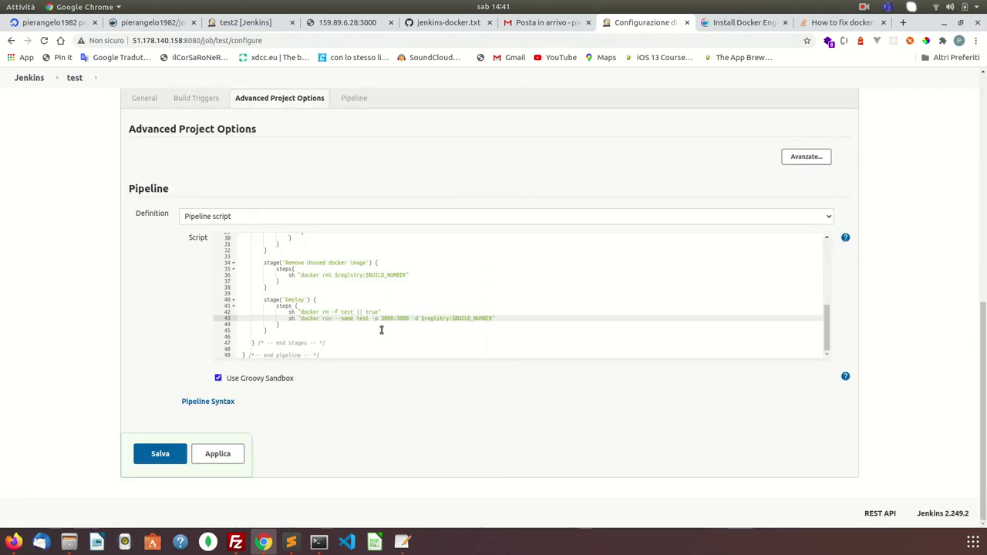
scroll(335, 177, up, 5)
scroll(337, 175, down, 1)
scroll(337, 174, up, 1)
scroll(337, 176, down, 2)
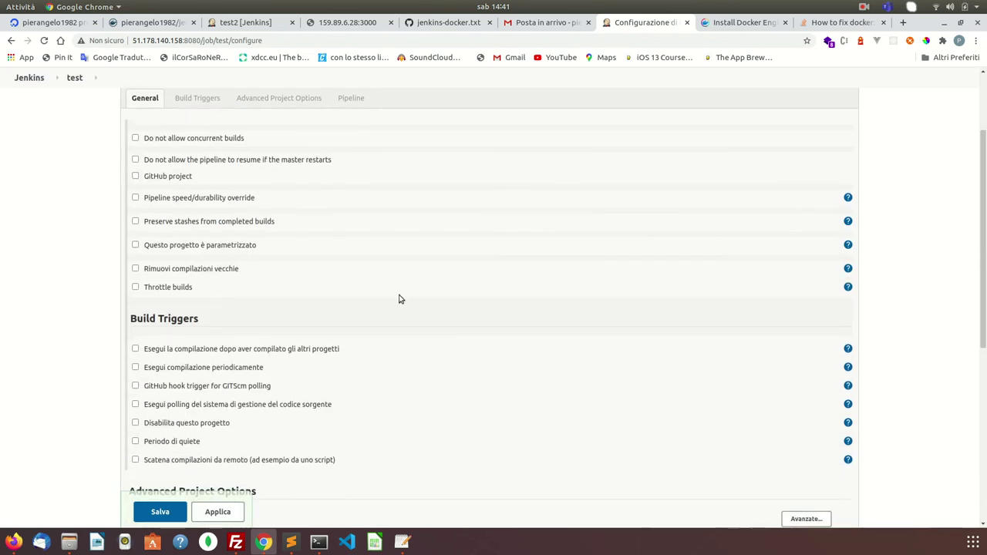
- Look over the test2 pipeline, DigitalOcean droplets, Docker Hub tags, terminal and Docker docs
click(231, 24)
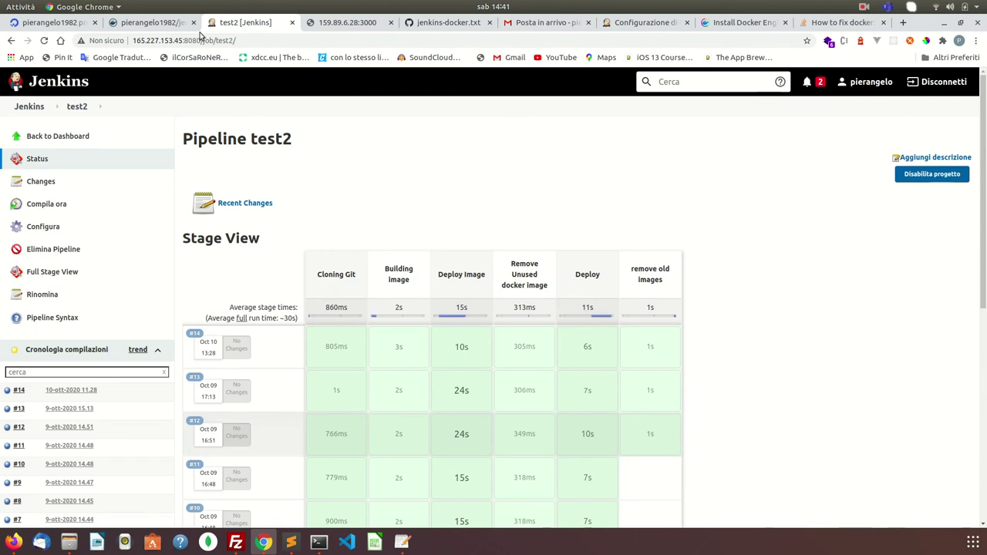
click(153, 24)
click(74, 27)
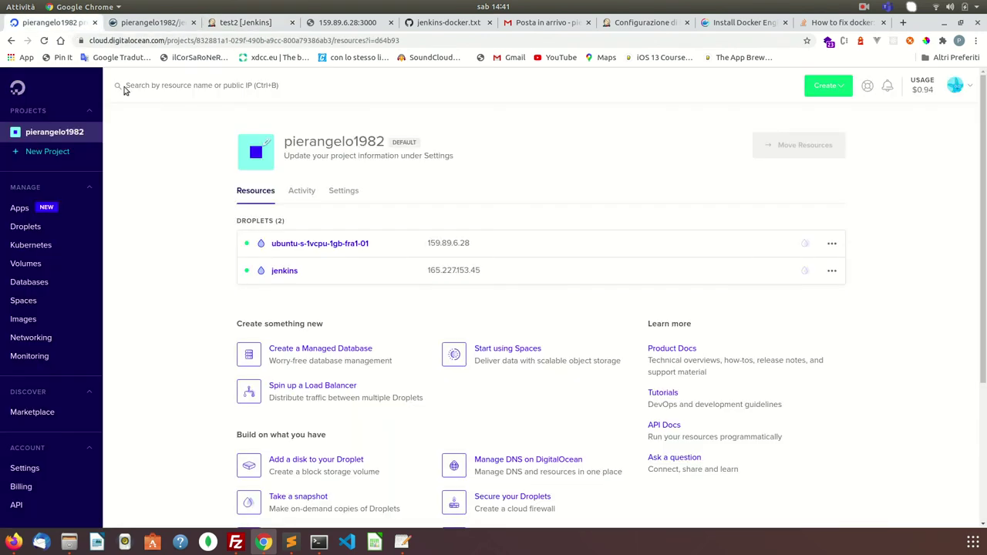
click(162, 23)
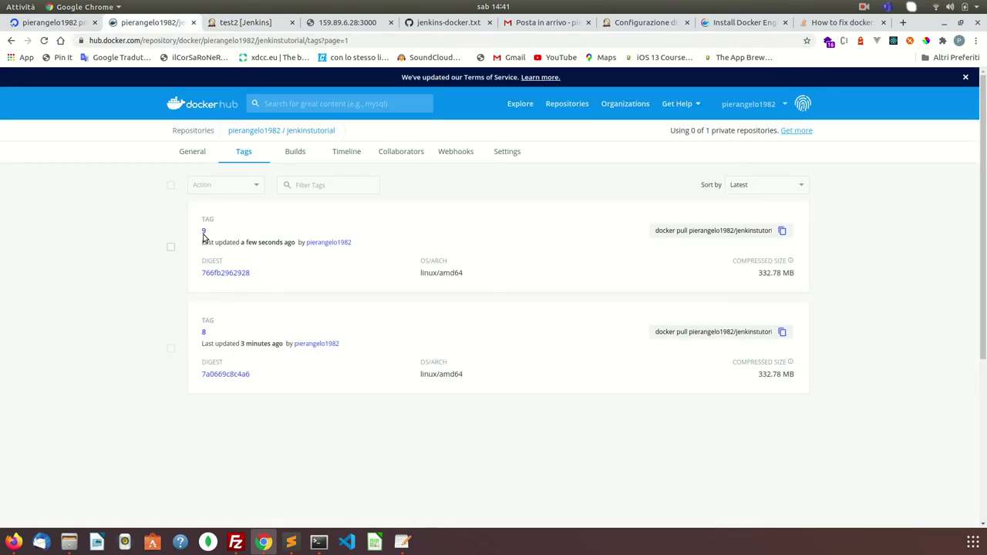
click(318, 543)
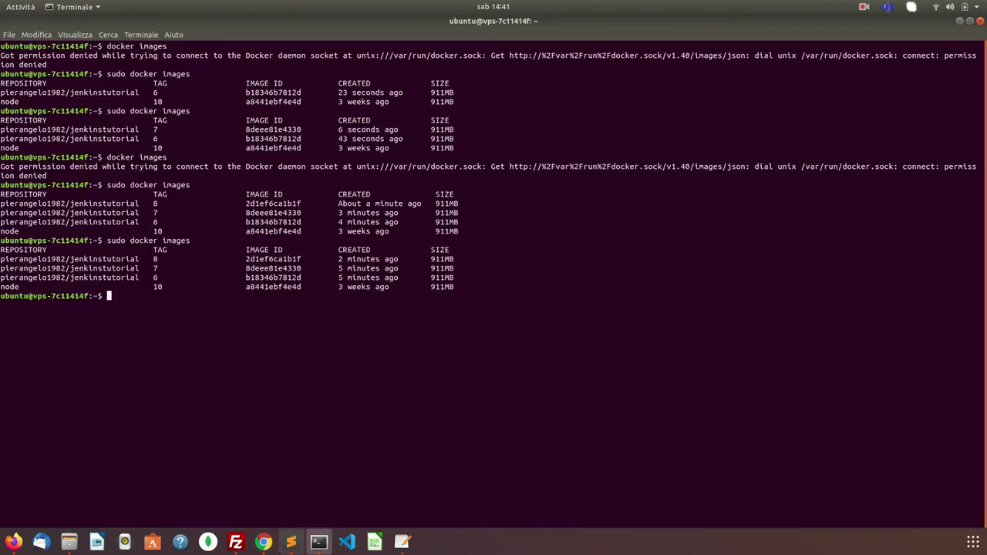
click(264, 542)
click(809, 27)
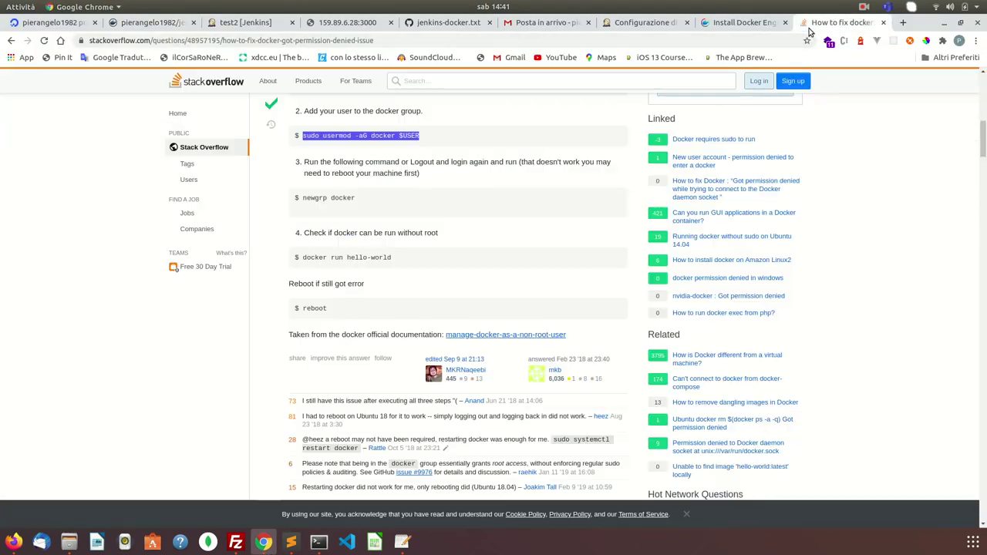
click(750, 24)
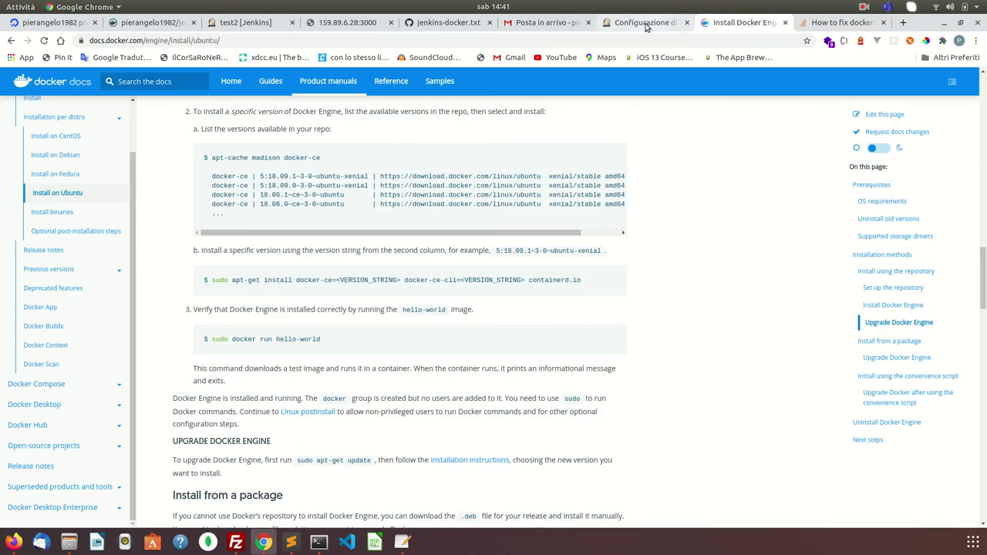
click(647, 24)
- Apply the pipeline script and view the Hello World page at 159.89.6.28:3000
scroll(522, 267, down, 5)
click(223, 455)
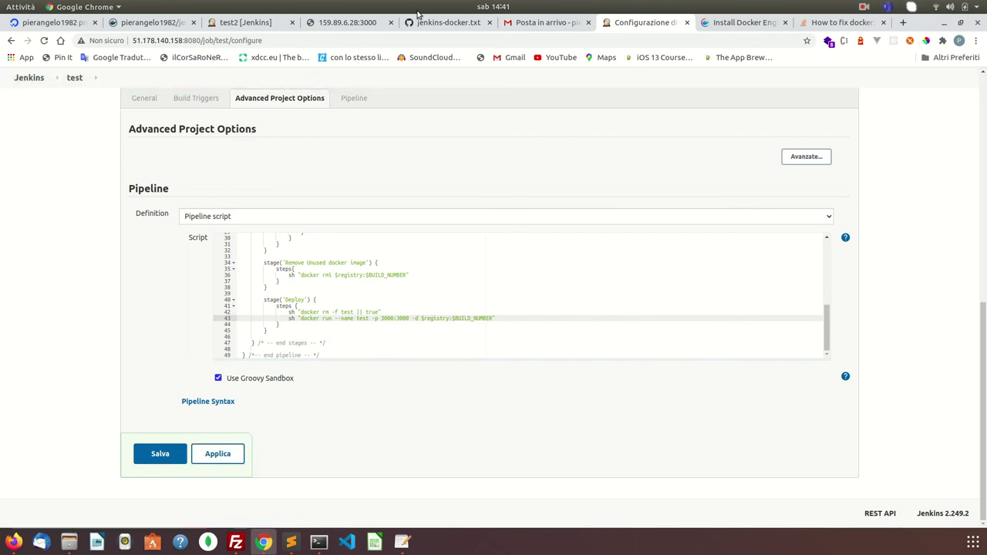
click(359, 25)
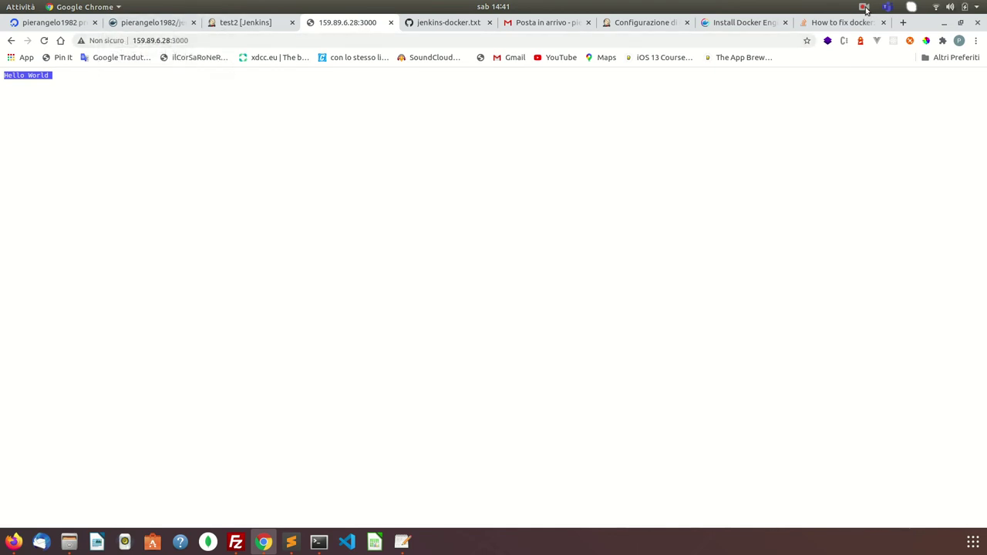
- Log out of the remote VPS session in Terminal with exit
click(865, 8)
click(887, 52)
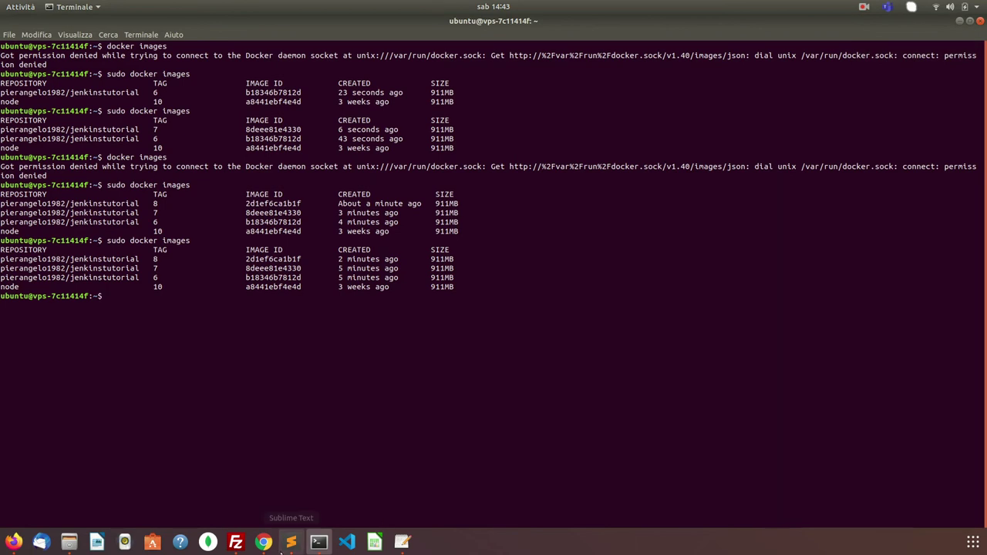
click(266, 543)
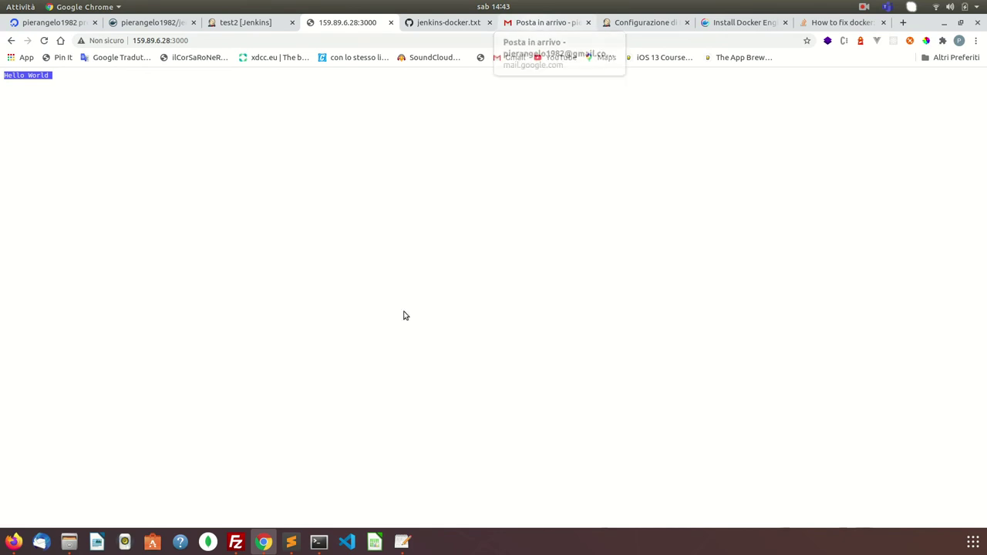
click(328, 542)
text(exit)
key(Return)
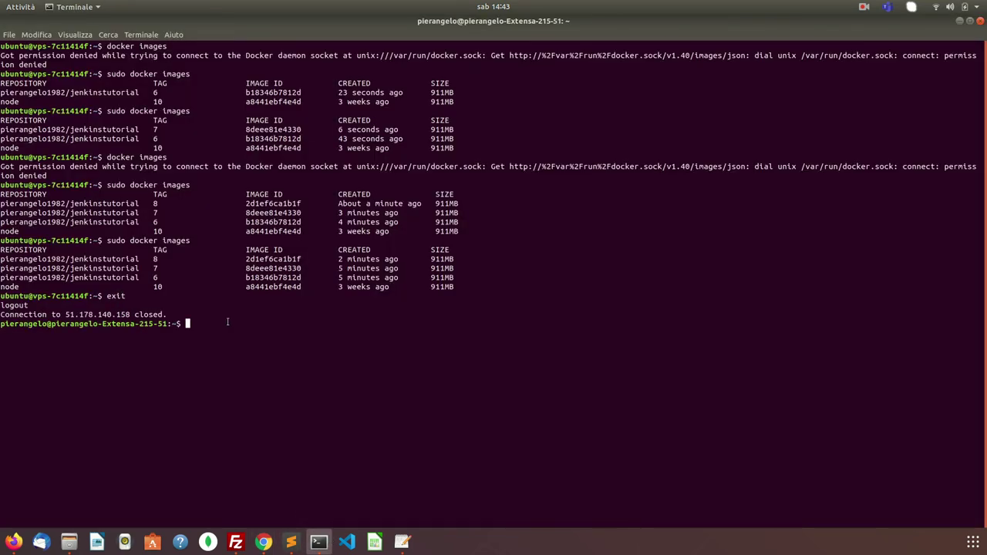
- Copy the server IP 51.178.140.158 from the recalled ssh command
key(Up)
drag(236, 323, 302, 324)
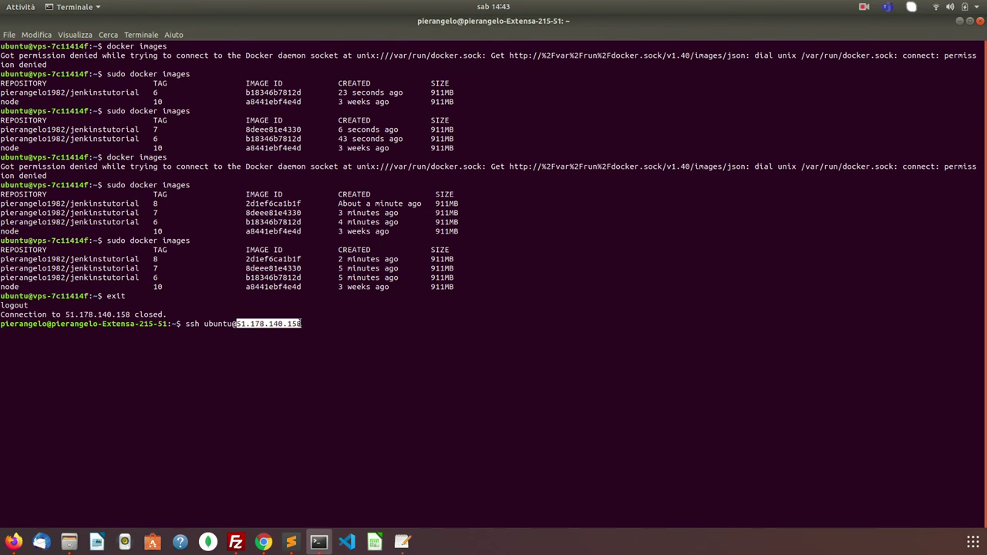
right_click(300, 324)
click(317, 340)
- Browse to 51.178.140.158:3000 and get ERR_CONNECTION_REFUSED
click(264, 542)
double_click(198, 40)
key(ctrl+a)
key(ctrl+v)
text(:)
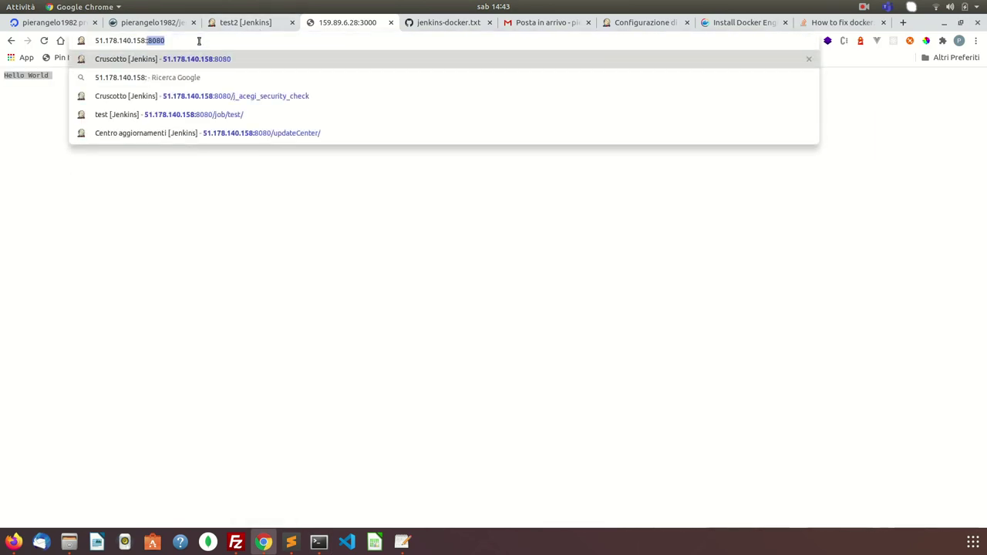
text(3000)
key(Return)
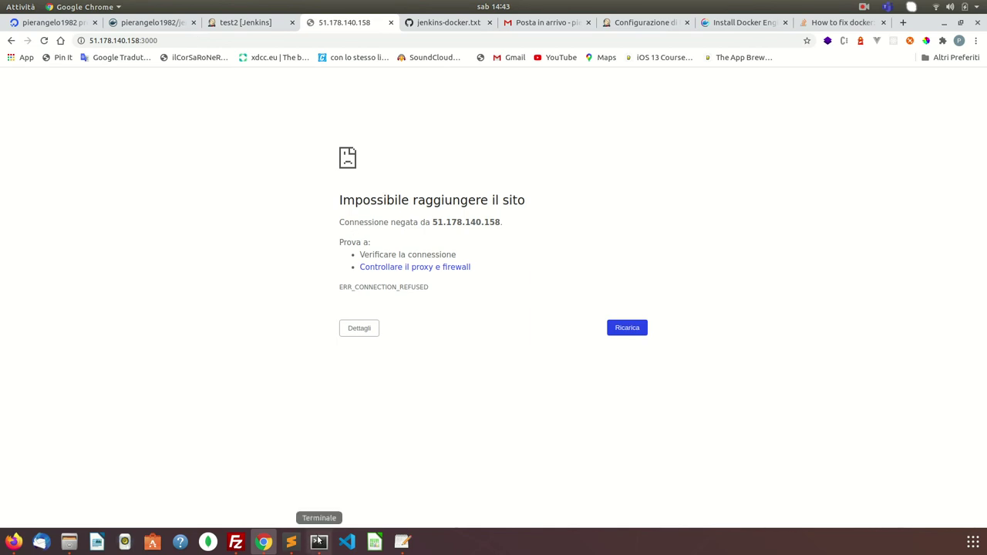
click(668, 22)
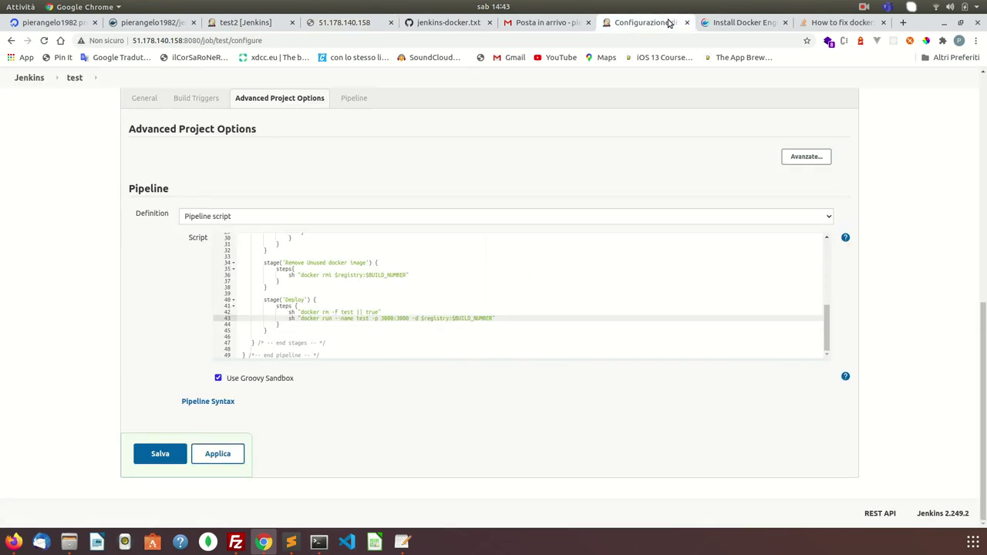
- Apply and save the test pipeline, then run build #10 through its Deploy stage
click(219, 458)
click(163, 455)
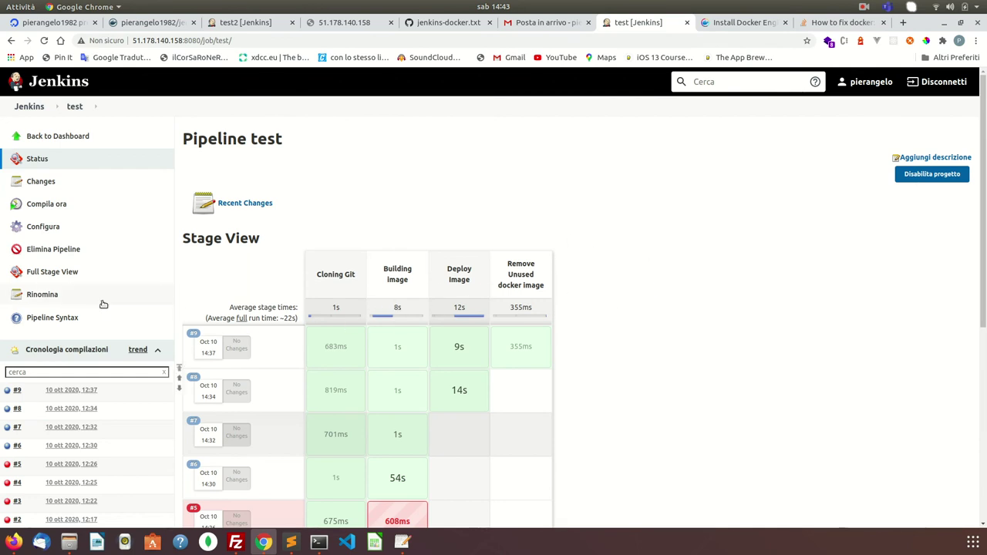
click(51, 205)
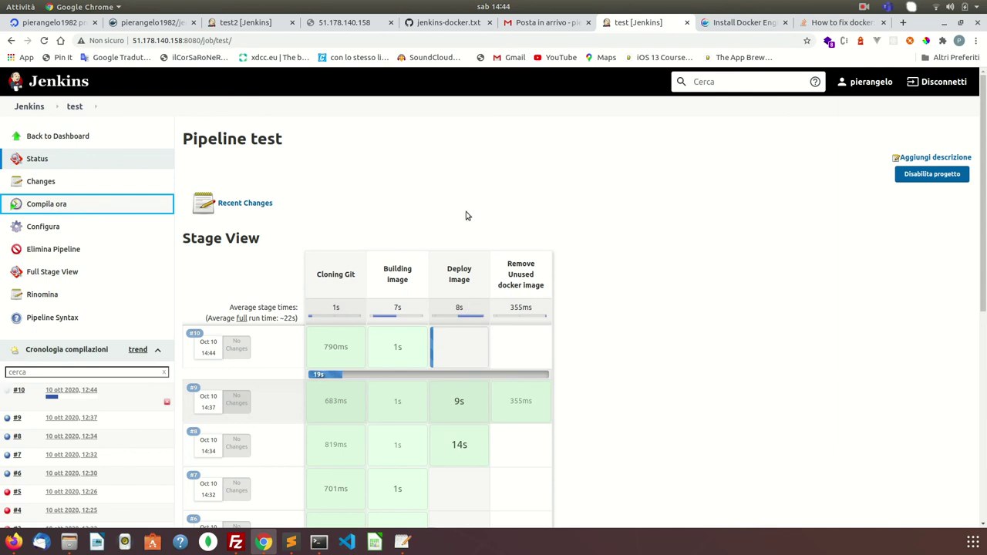
mouse_move(448, 353)
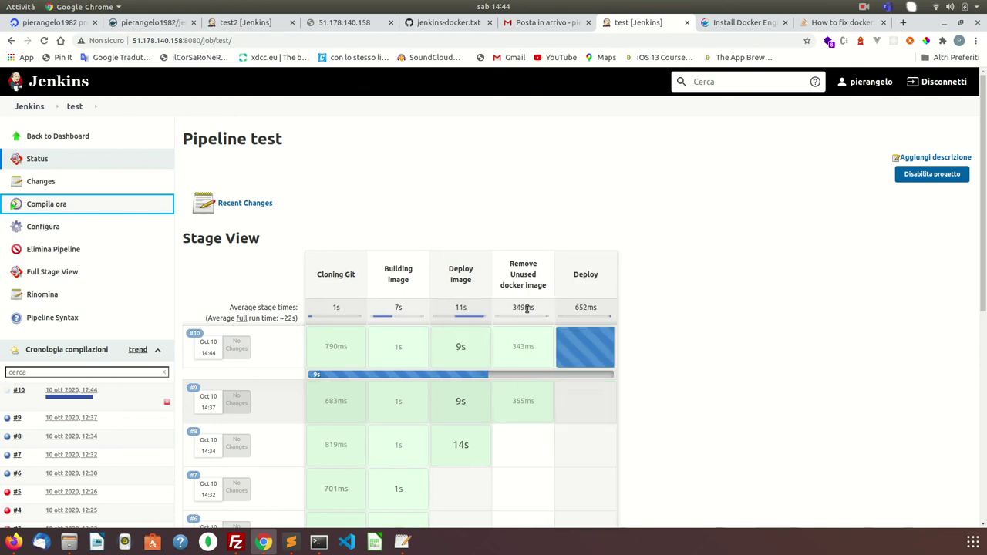
mouse_move(543, 345)
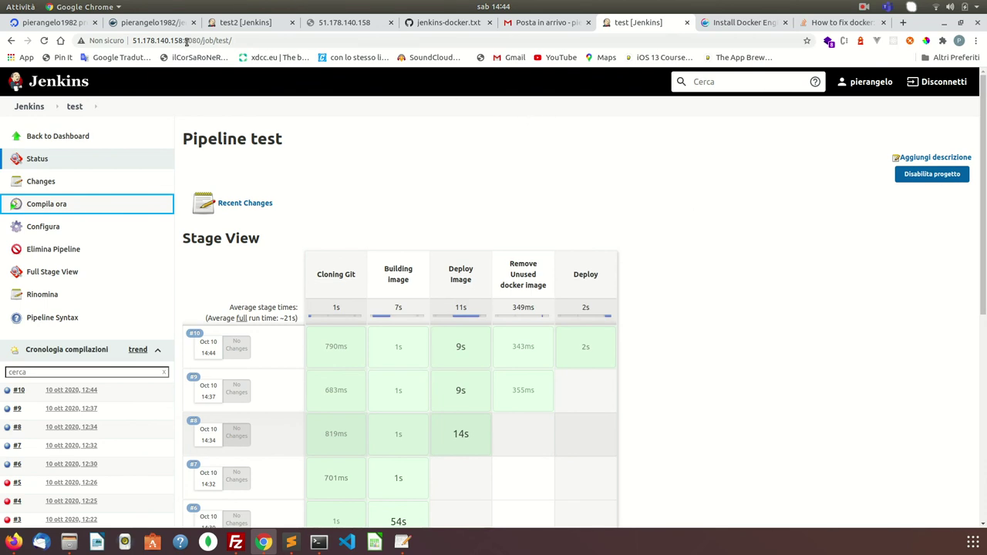
- Reload 51.178.140.158:3000 to see Hello World now served
click(165, 26)
click(222, 26)
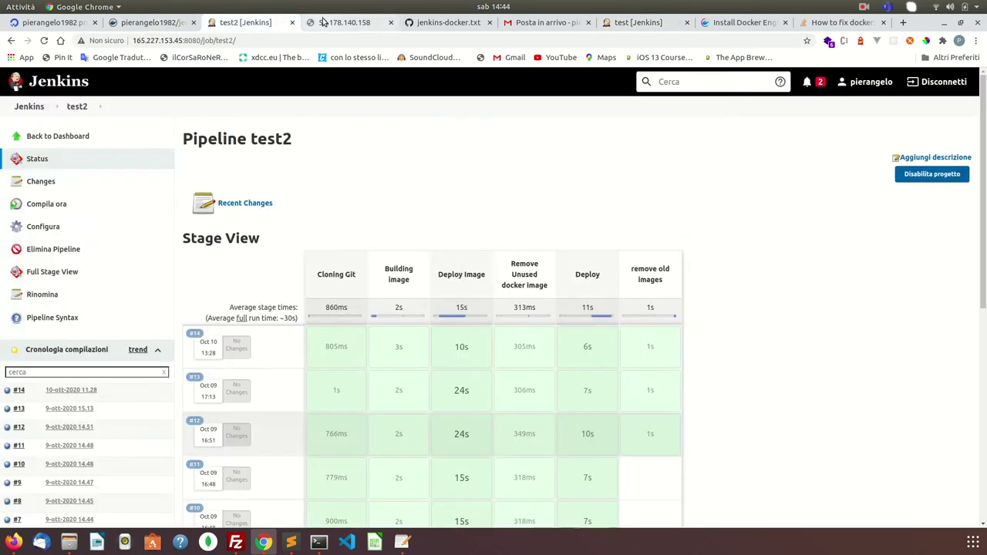
click(323, 23)
click(44, 41)
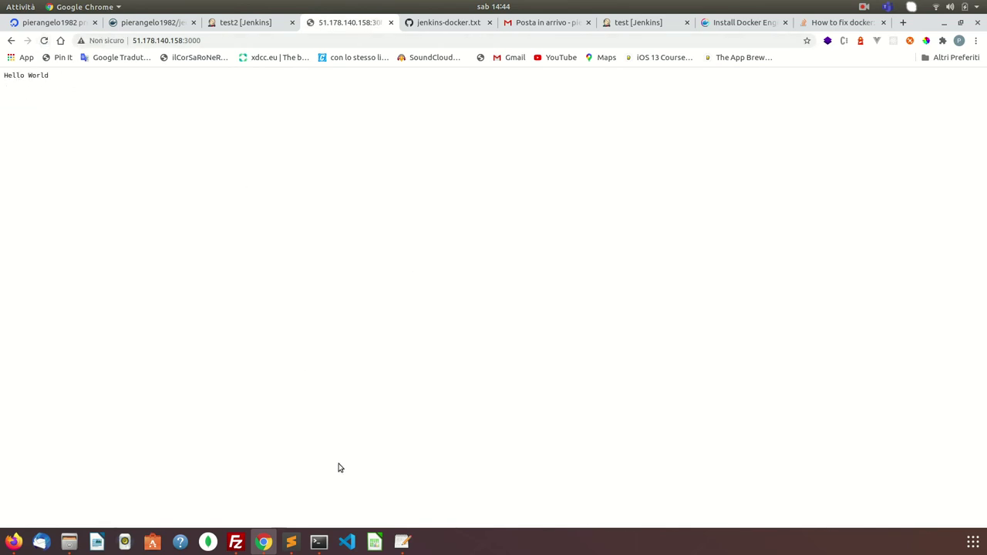
click(324, 541)
- Reconnect to the VPS over ssh and list running containers with sudo docker ps
key(Return)
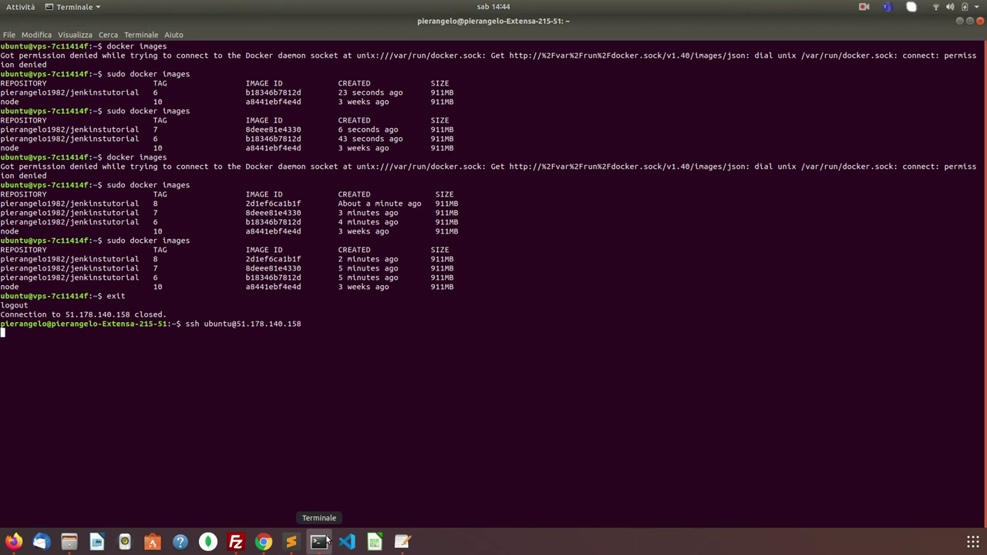
text(docker ps)
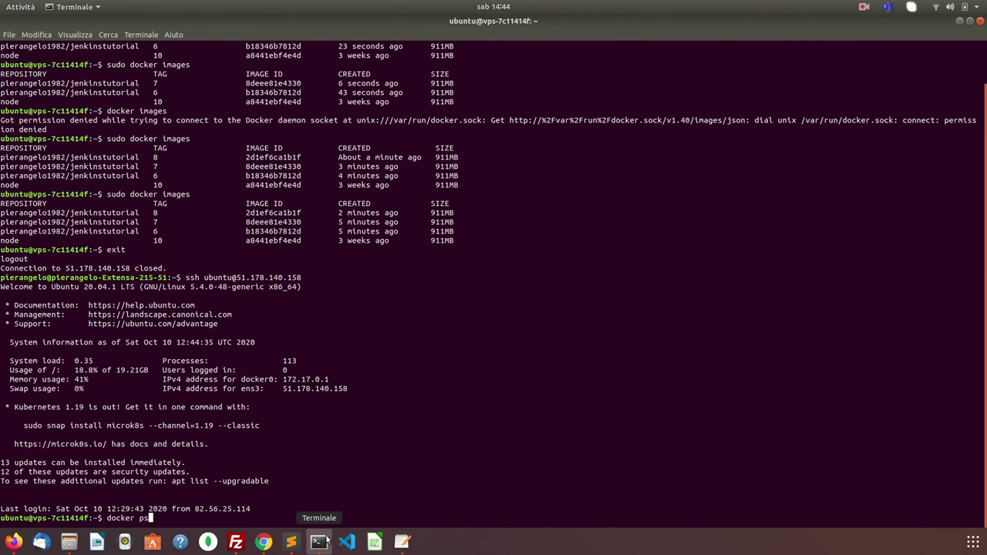
key(Return)
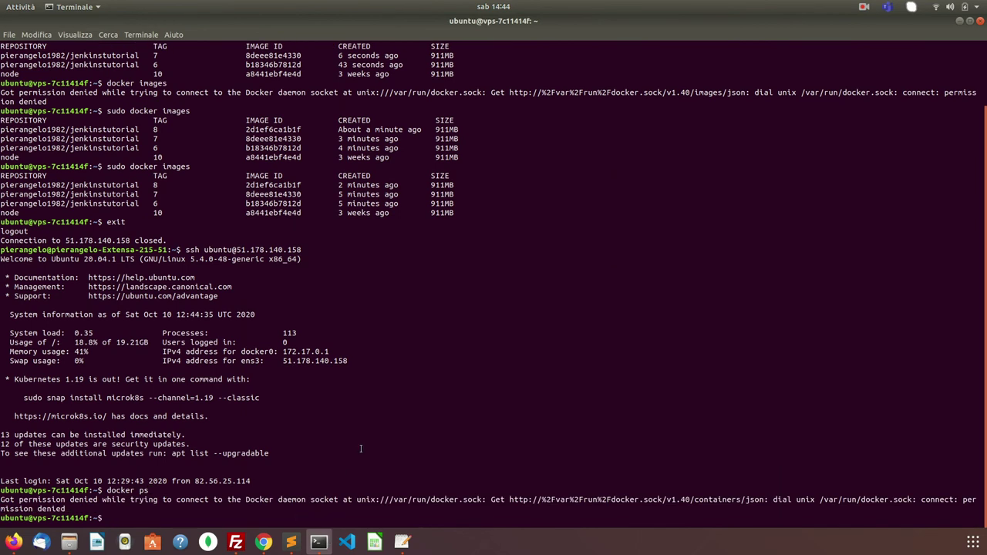
key(Up)
key(Home)
text(sudo)
key(Return)
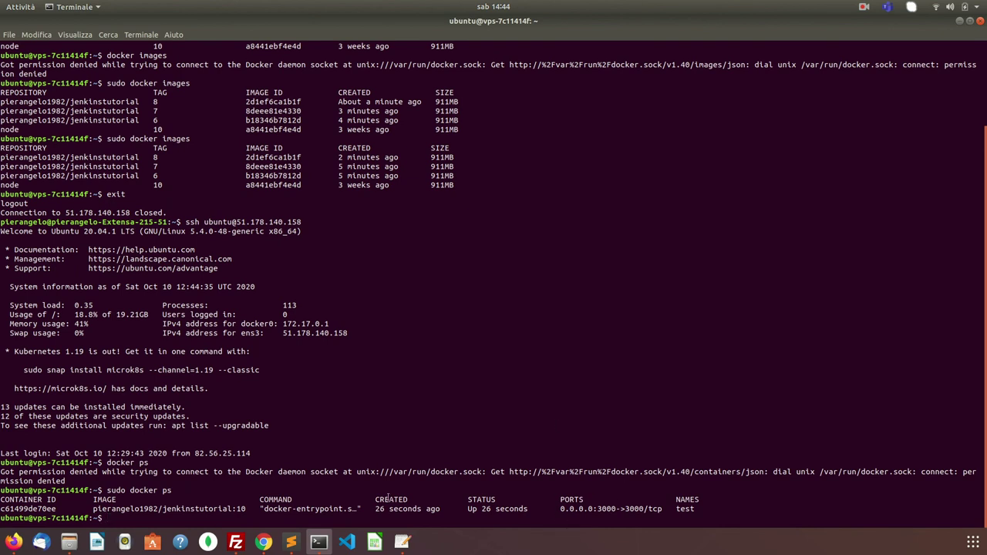
- List images with sudo docker images and highlight the jenkinstutorial rows showing tag 10
text(docker images)
key(Return)
key(Up)
key(Home)
text(sudo)
key(Return)
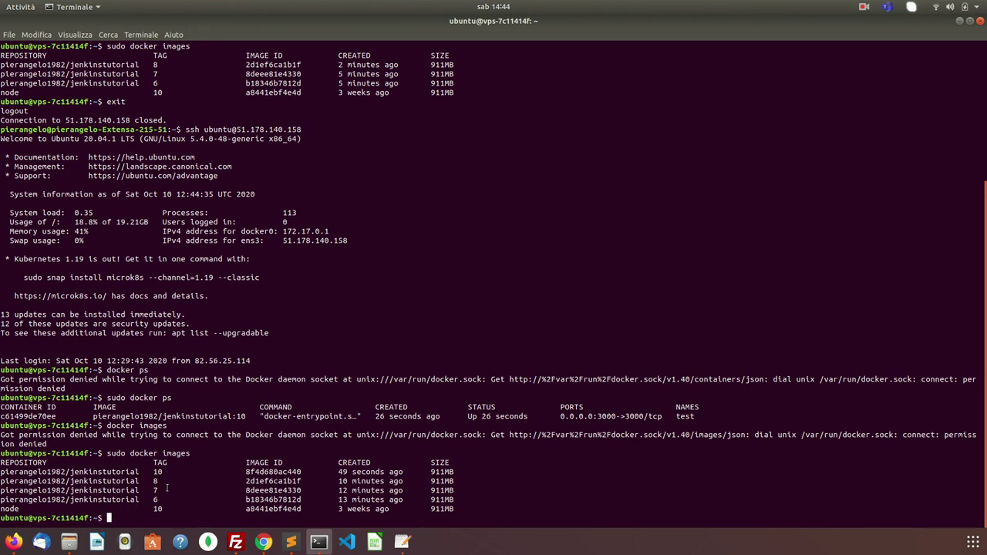
drag(165, 496, 1, 471)
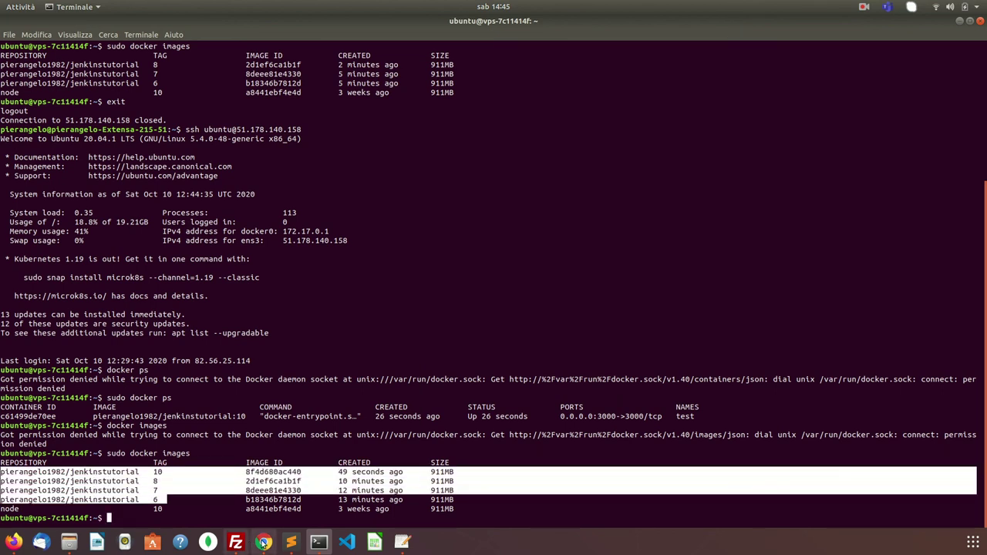
click(264, 542)
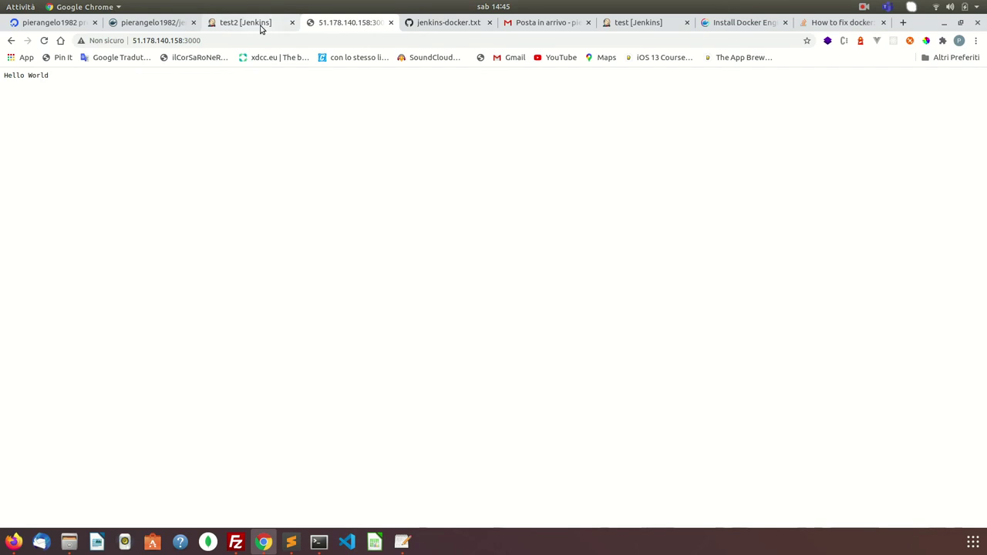
- Find the jenkins-docker.txt gist among the open browser tabs
click(262, 25)
click(631, 22)
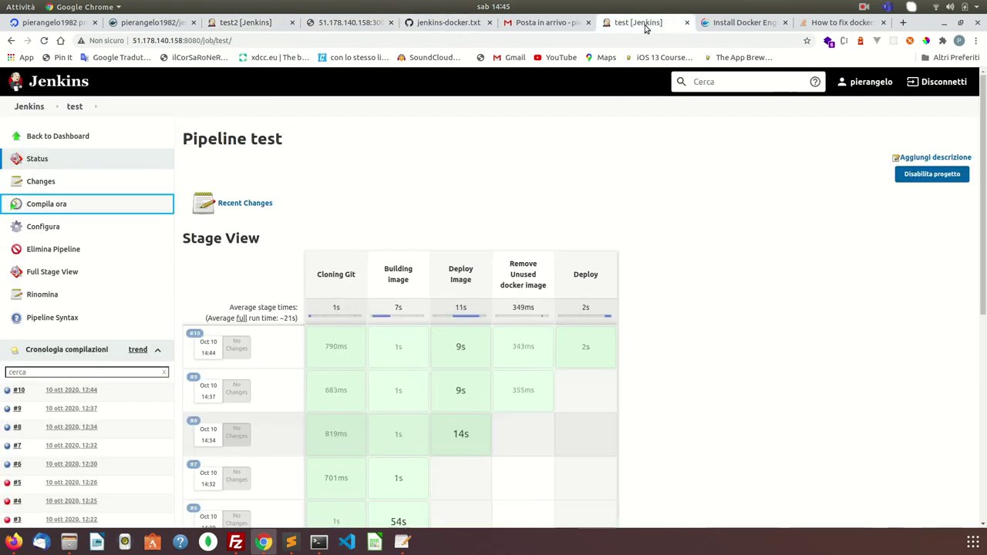
key(ctrl+Tab)
click(631, 22)
click(563, 23)
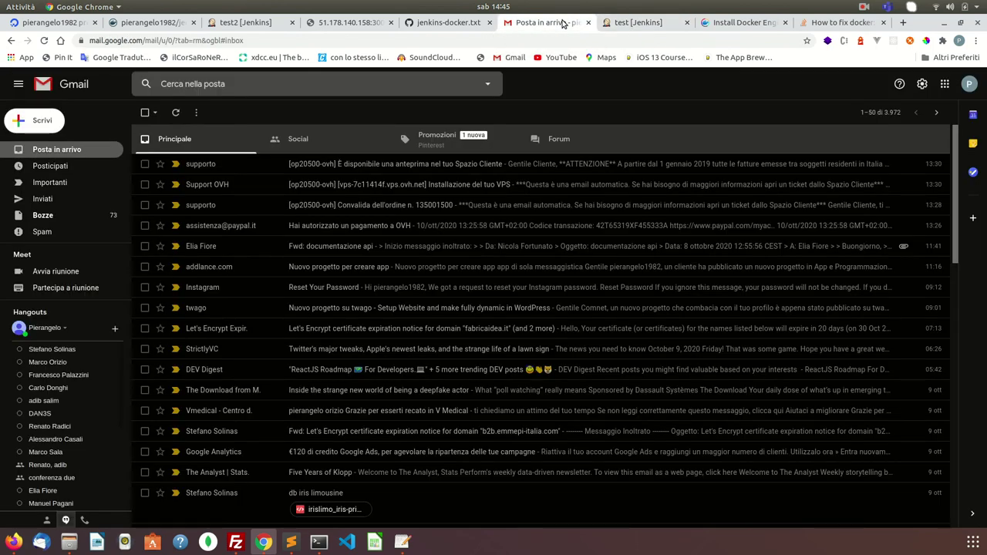
click(611, 18)
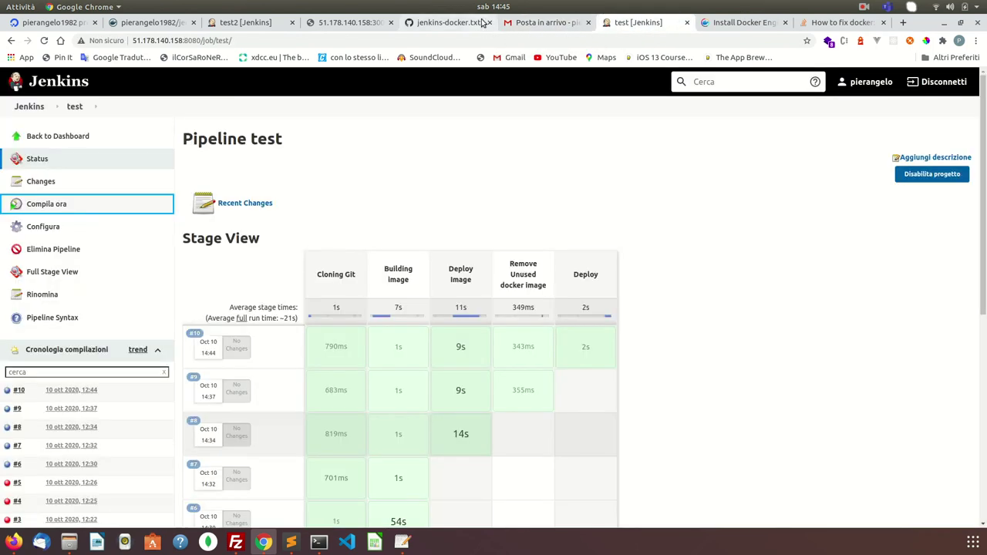
click(453, 25)
- Copy the 'remove old images' stage (lines 41-45) and open the test job's configuration
scroll(391, 333, down, 3)
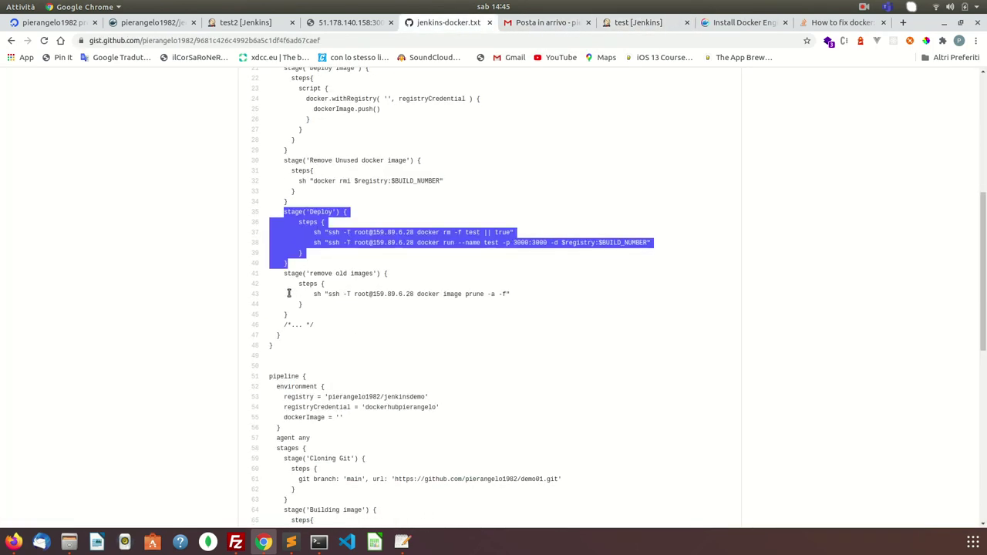
drag(285, 273, 342, 315)
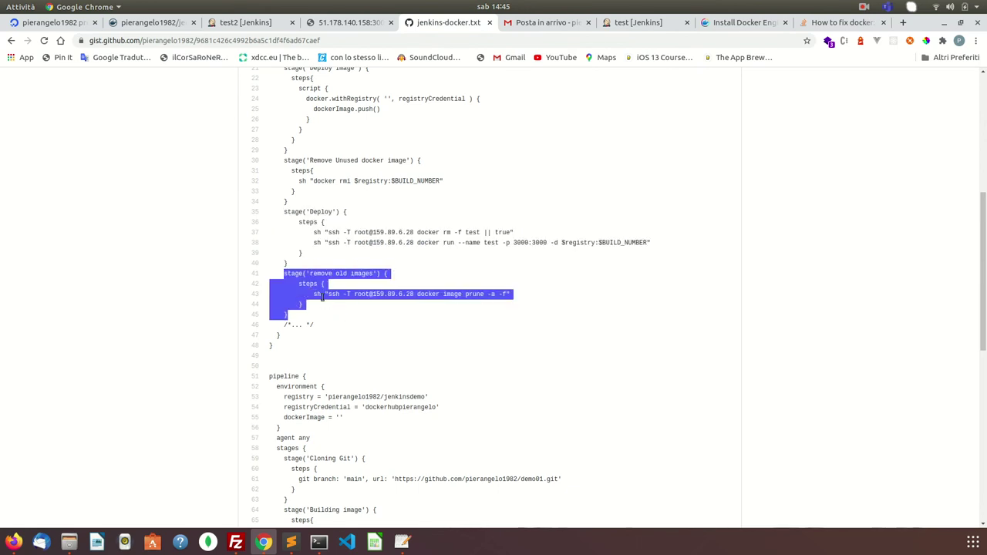
right_click(330, 289)
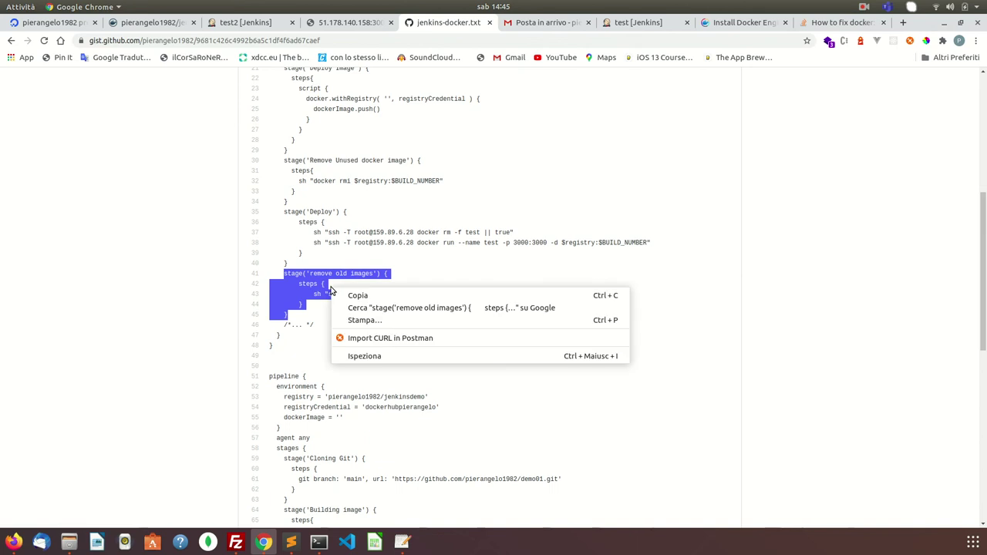
click(344, 295)
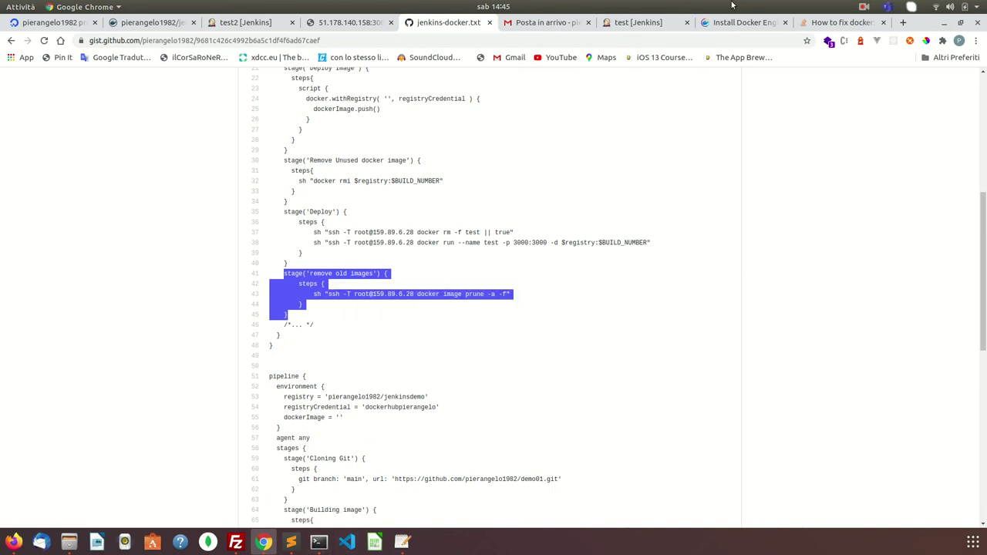
click(668, 24)
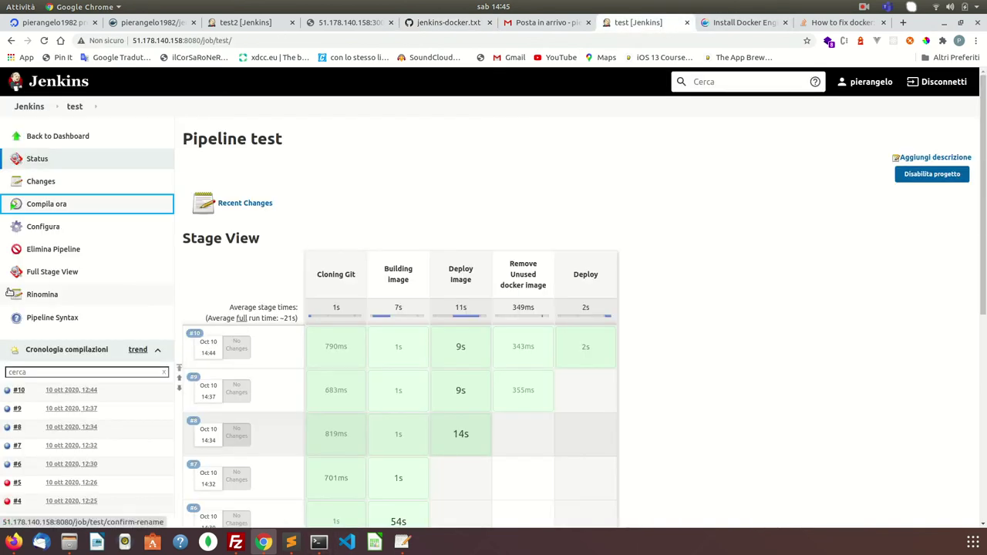
click(43, 226)
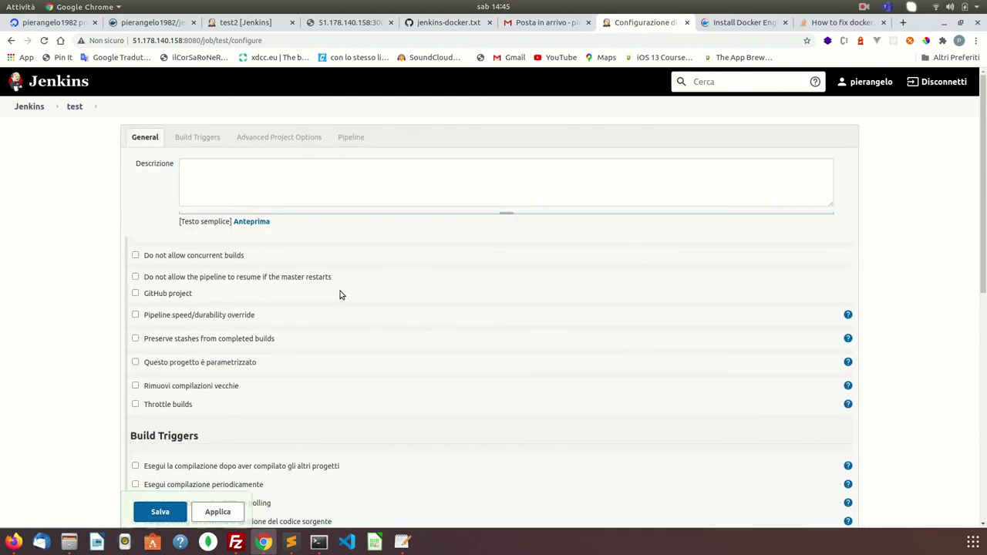
- Paste the 'remove old images' stage after the Deploy stage, fixing indentation and adding a closing brace
scroll(341, 293, down, 10)
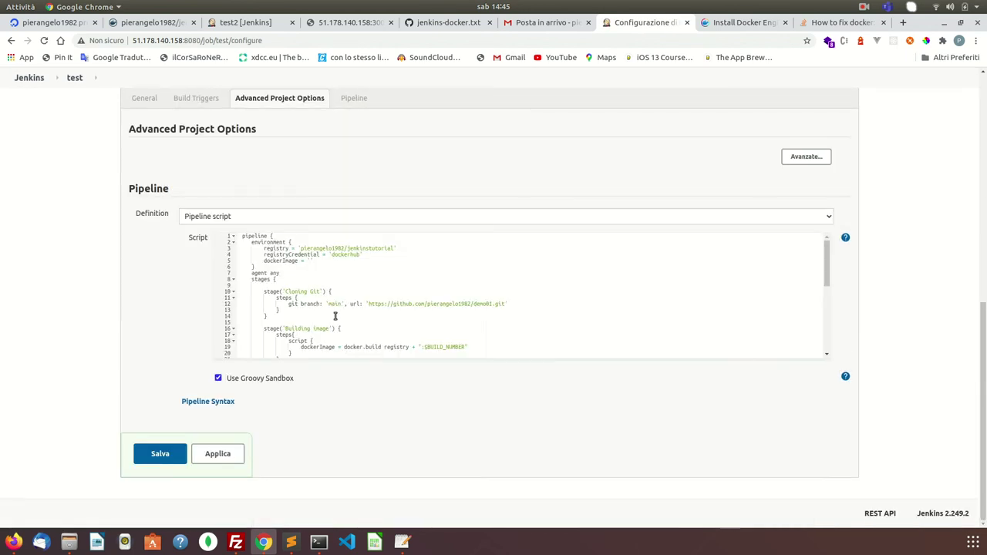
scroll(335, 315, down, 3)
click(271, 330)
key(Return)
key(ctrl+v)
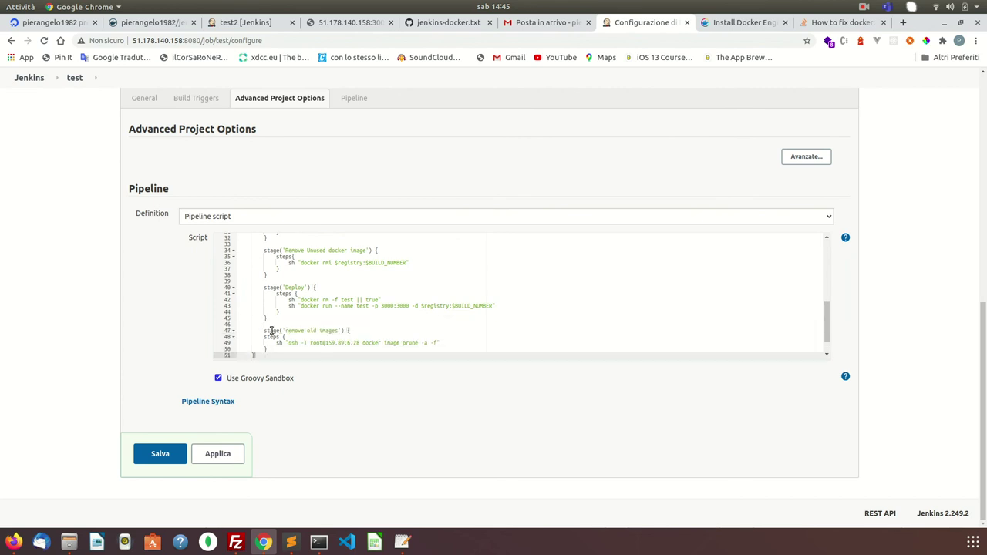
click(267, 336)
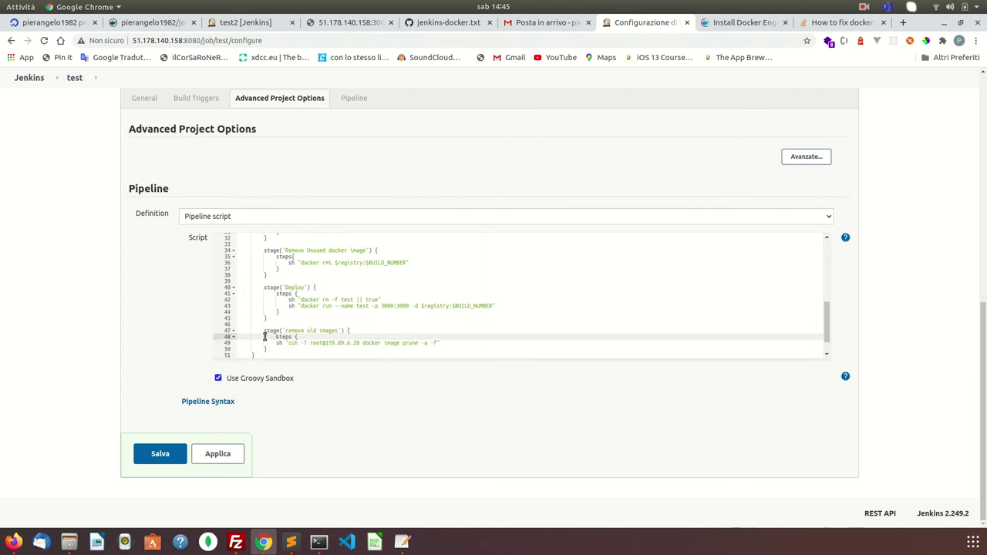
click(275, 343)
key(Tab)
click(263, 349)
text(})
click(252, 355)
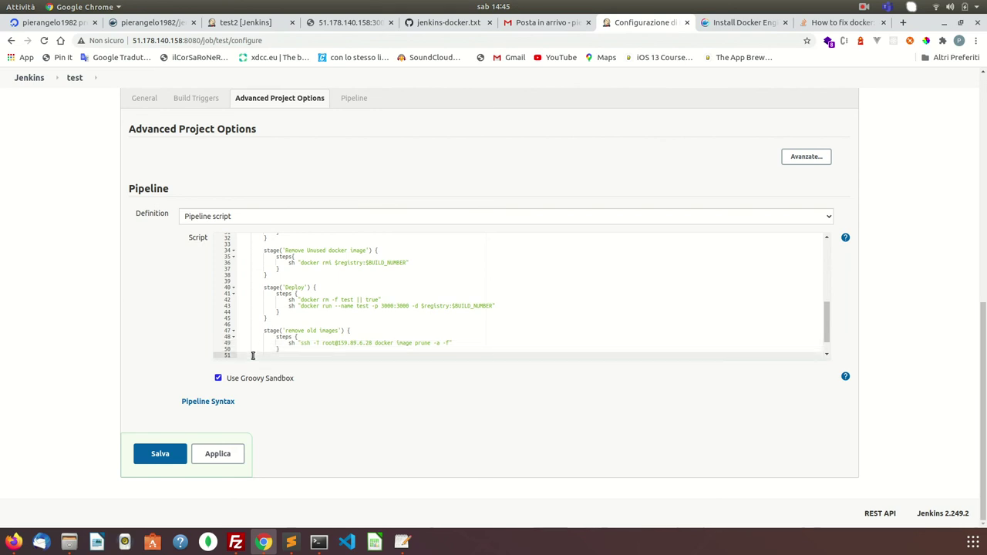
- Delete the 'ssh -T root@' prefix so docker image prune -a -f runs locally, then apply and save
scroll(351, 319, down, 1)
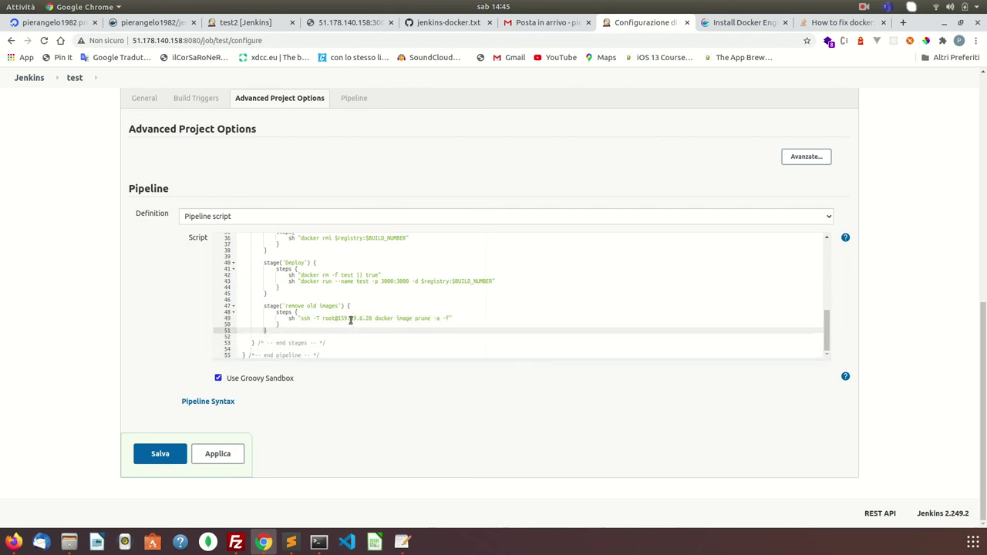
drag(300, 319, 375, 318)
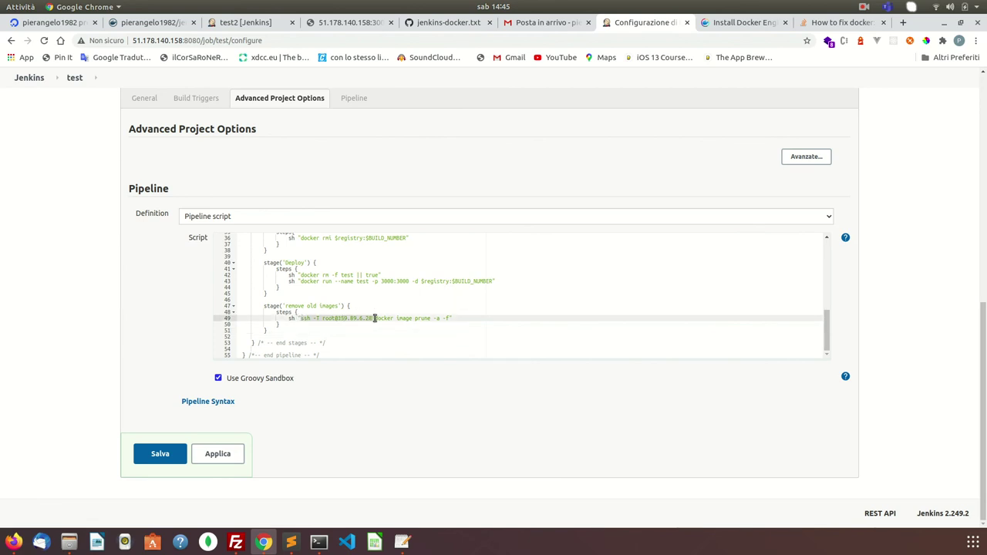
key(BackSpace)
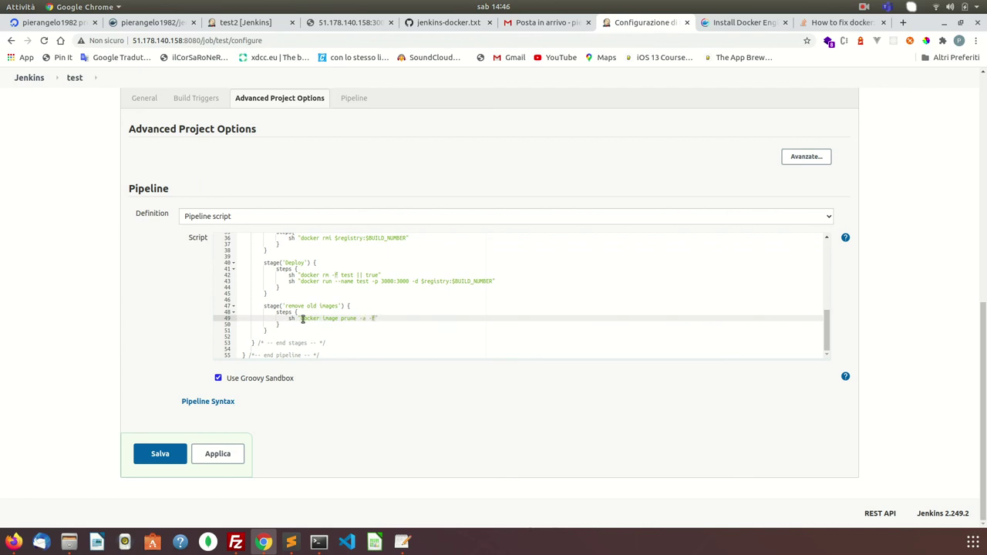
click(217, 454)
click(164, 456)
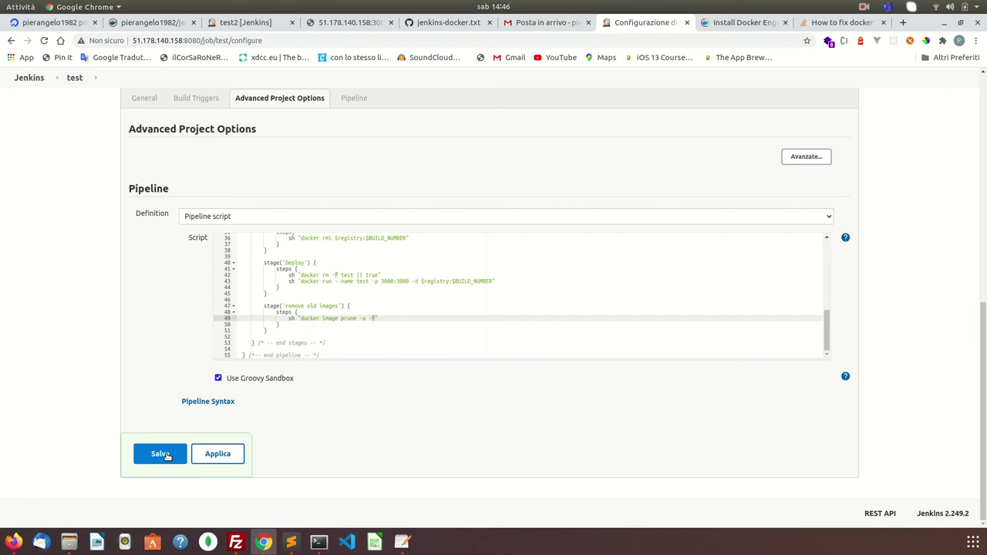
click(162, 454)
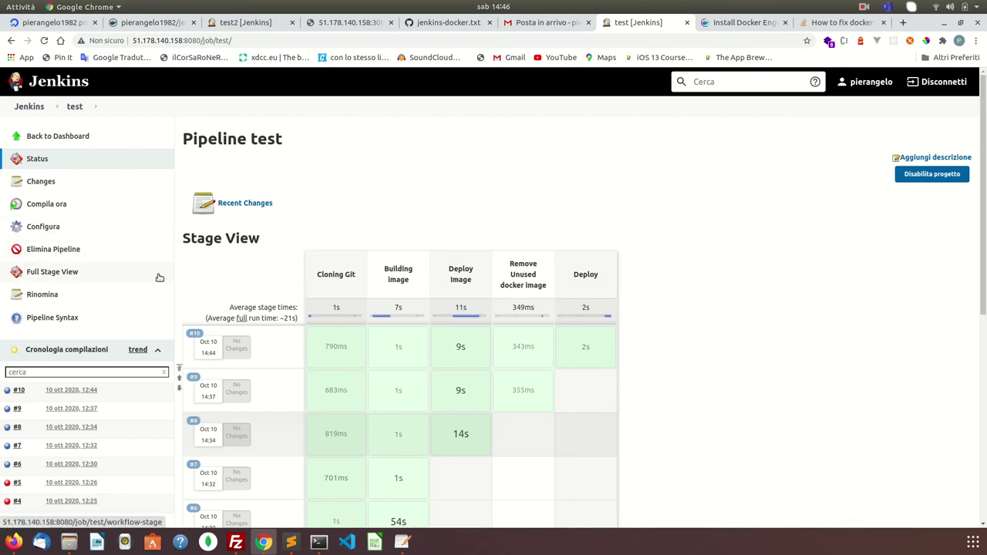
- Start build #11 of the test pipeline and watch the Stage View until the remove old images stage passes
click(45, 207)
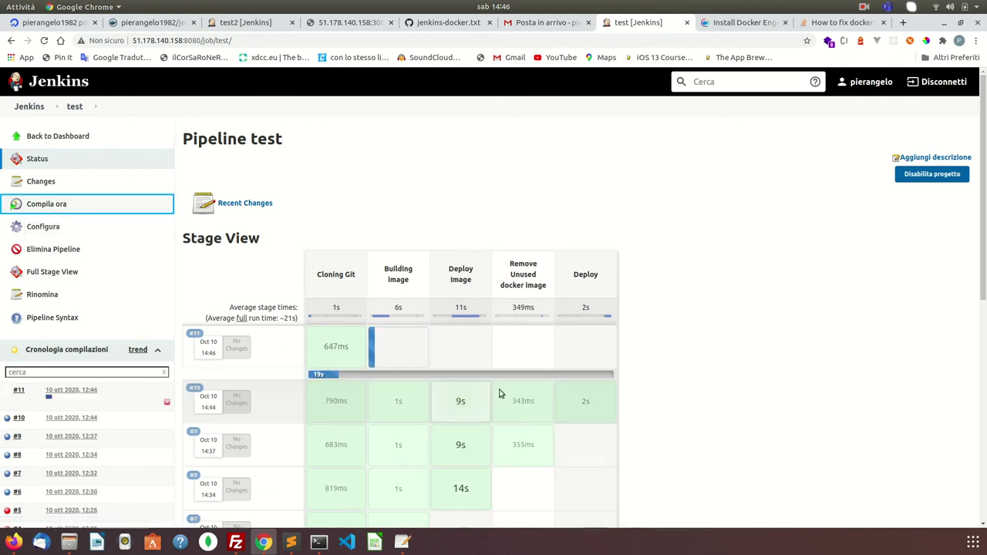
mouse_move(499, 393)
mouse_move(315, 336)
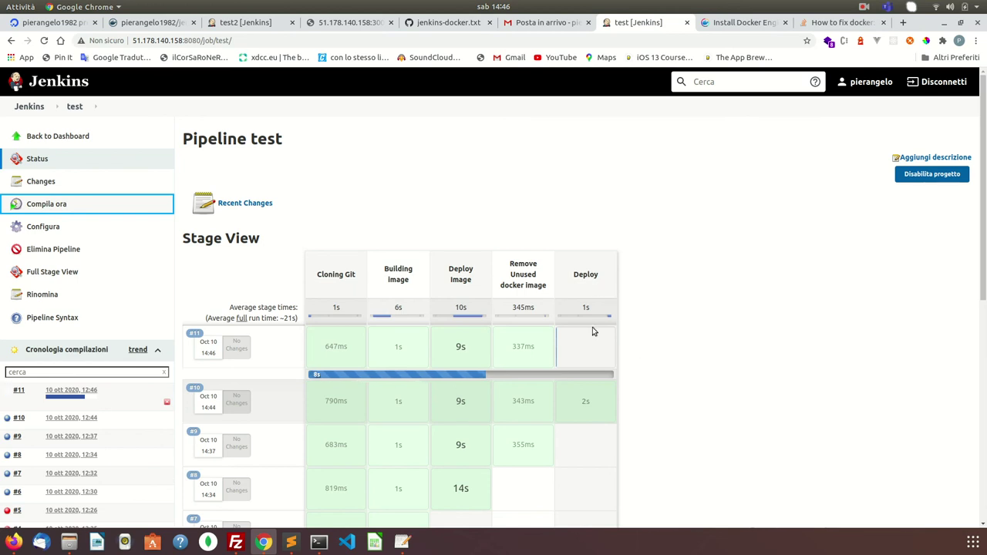
mouse_move(596, 334)
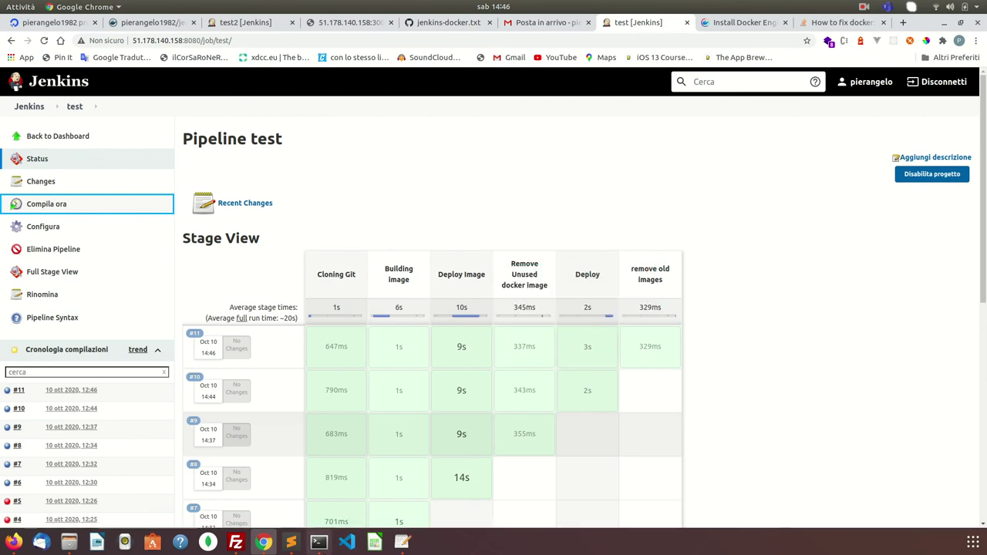
- Reload the 51.178.140.158:3000 page to confirm Hello World is live
click(318, 542)
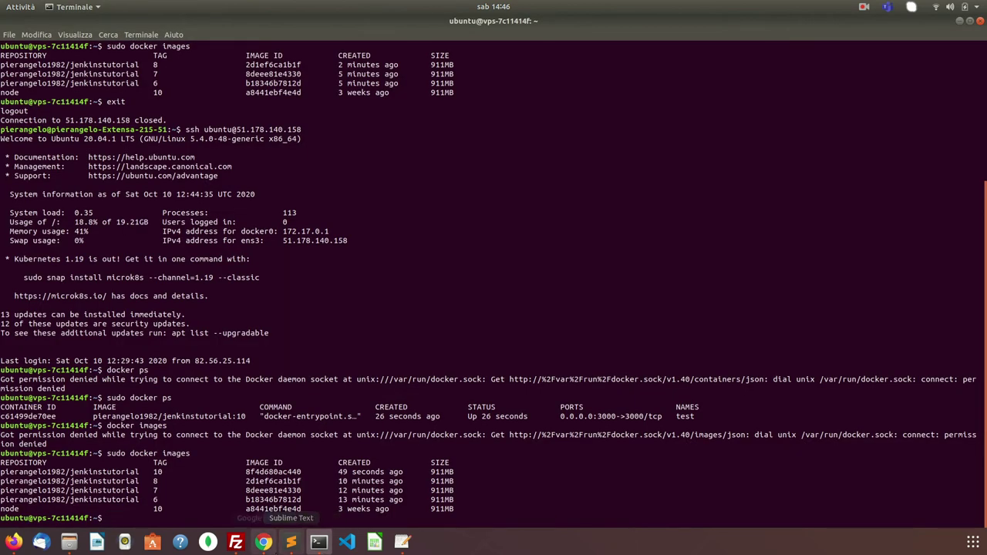
click(263, 542)
click(239, 23)
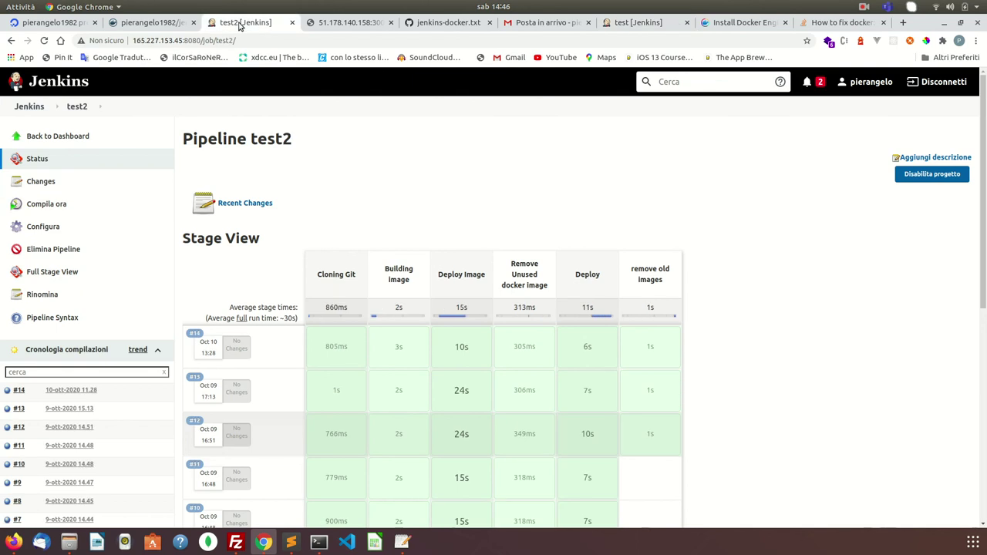
click(170, 24)
click(347, 21)
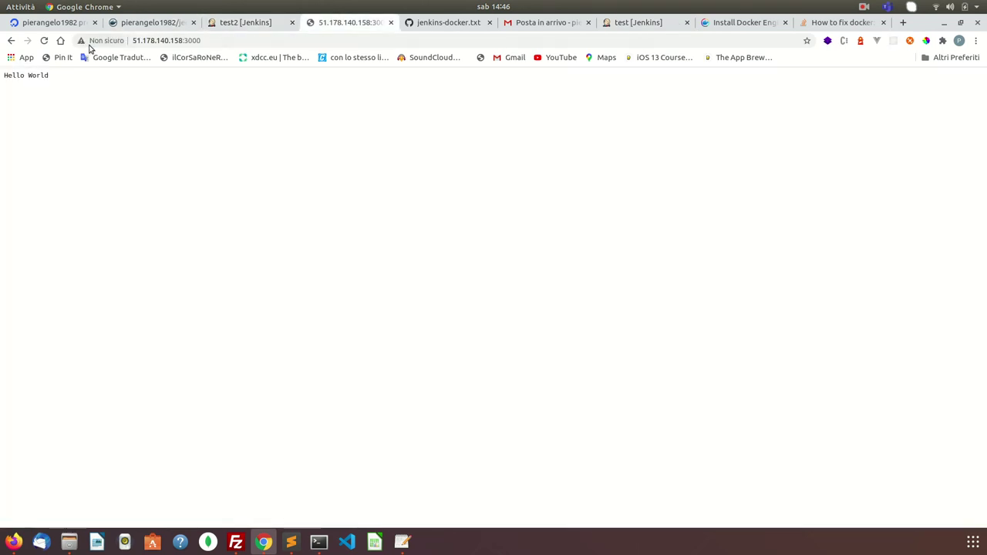
click(44, 40)
- Run sudo docker ps and sudo docker images to confirm only jenkinstutorial:11 remains and runs
click(319, 543)
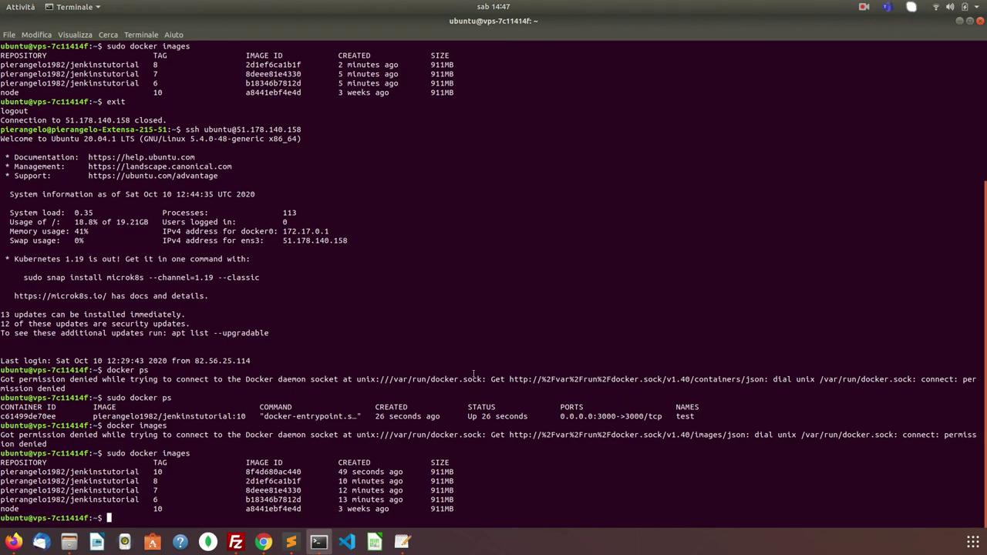
text(docker ps)
key(Home)
text(sudo)
key(Return)
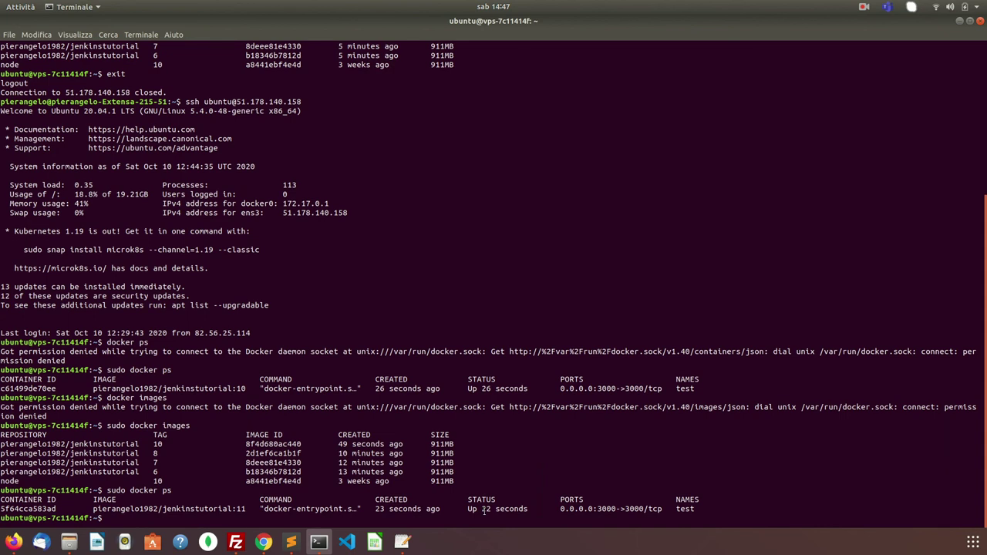
text(sudo docker images)
key(Return)
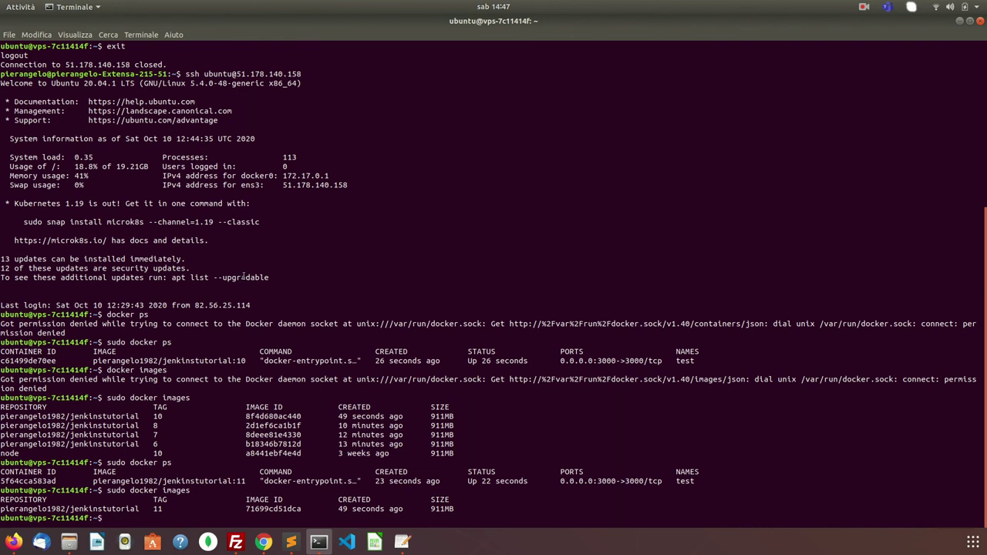
- Exit the SSH session and start typing cd lavori/personali/ locally
text(exit)
key(Return)
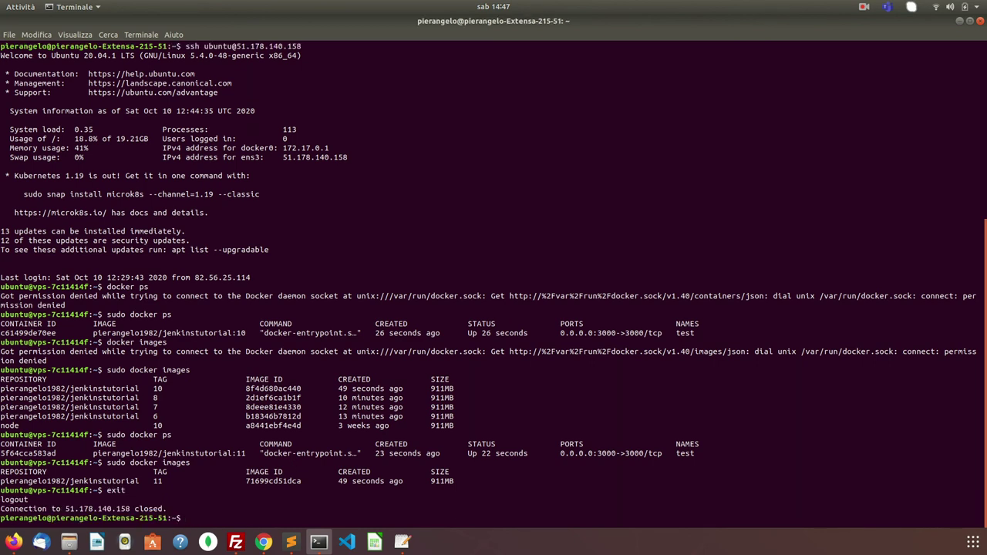
text(cd .)
key(BackSpace)
text(per)
key(BackSpace)
key(BackSpace)
key(BackSpace)
text(la)
key(Tab)
text(pers)
key(Tab)
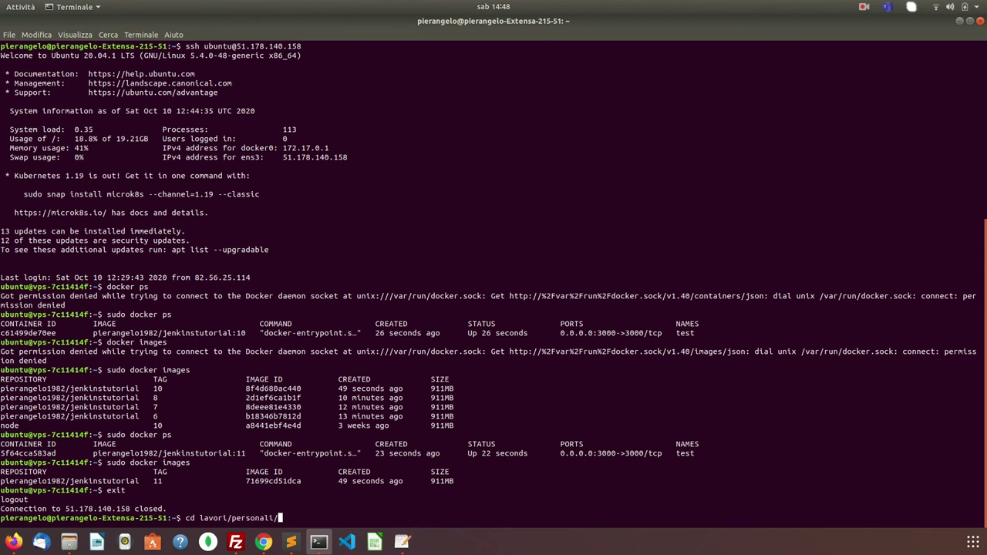